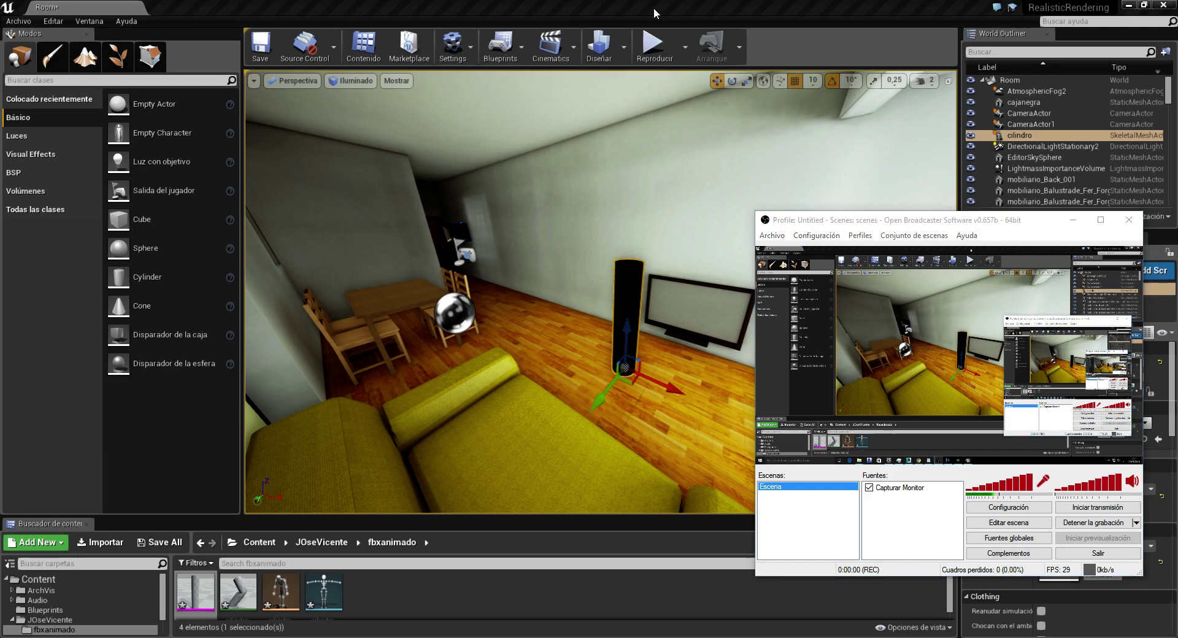
# - Bring the Unreal Editor forward before moving to the UE 4.10 release blog in the browser
pyautogui.click(653, 8)
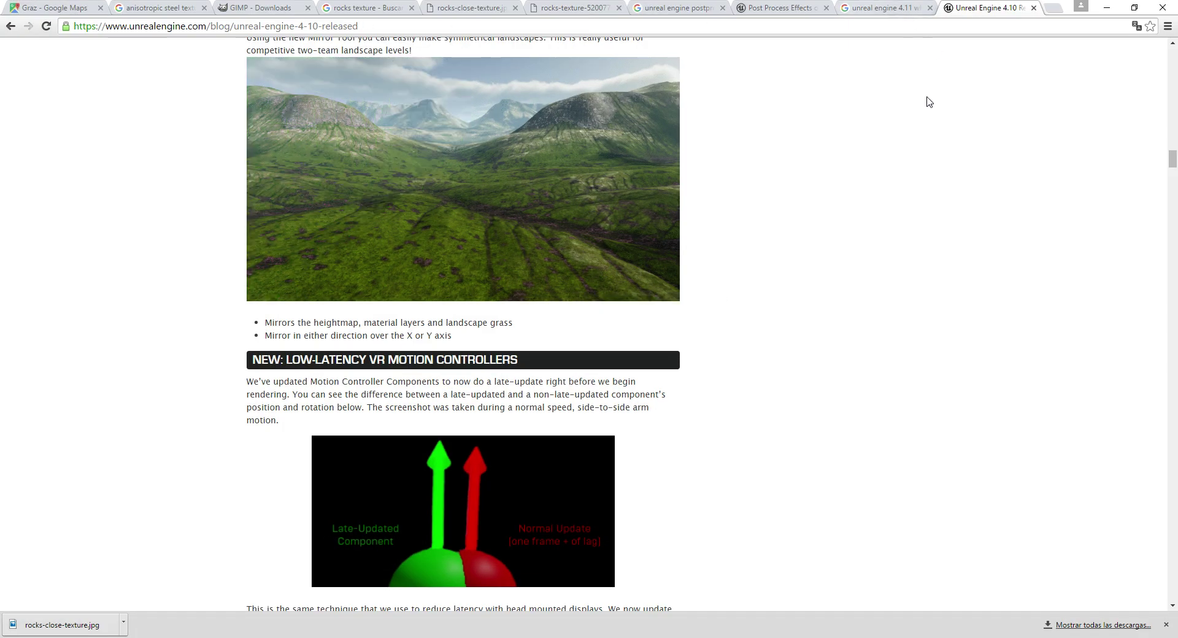
# - Close the old texture and blog tabs in Chrome
pyautogui.hotkey('ctrl', 'w')
pyautogui.hotkey('ctrl', 'w')
pyautogui.hotkey('ctrl', 'w')
pyautogui.hotkey('ctrl', 'w')
pyautogui.hotkey('ctrl', 'w')
pyautogui.hotkey('ctrl', 'w')
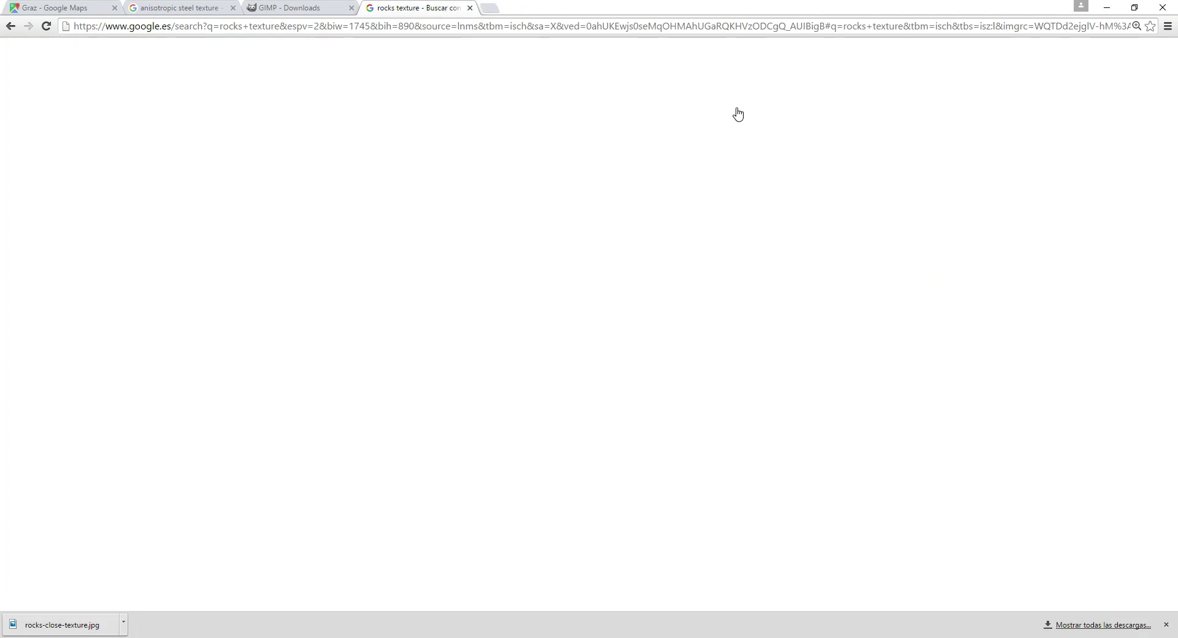
pyautogui.hotkey('ctrl', 'w')
pyautogui.hotkey('ctrl', 'w')
pyautogui.scroll(-2, 394, 127)
# - Search '3d warehouse' in a new tab to reach the 3D Warehouse site
pyautogui.hotkey('ctrl', 't')
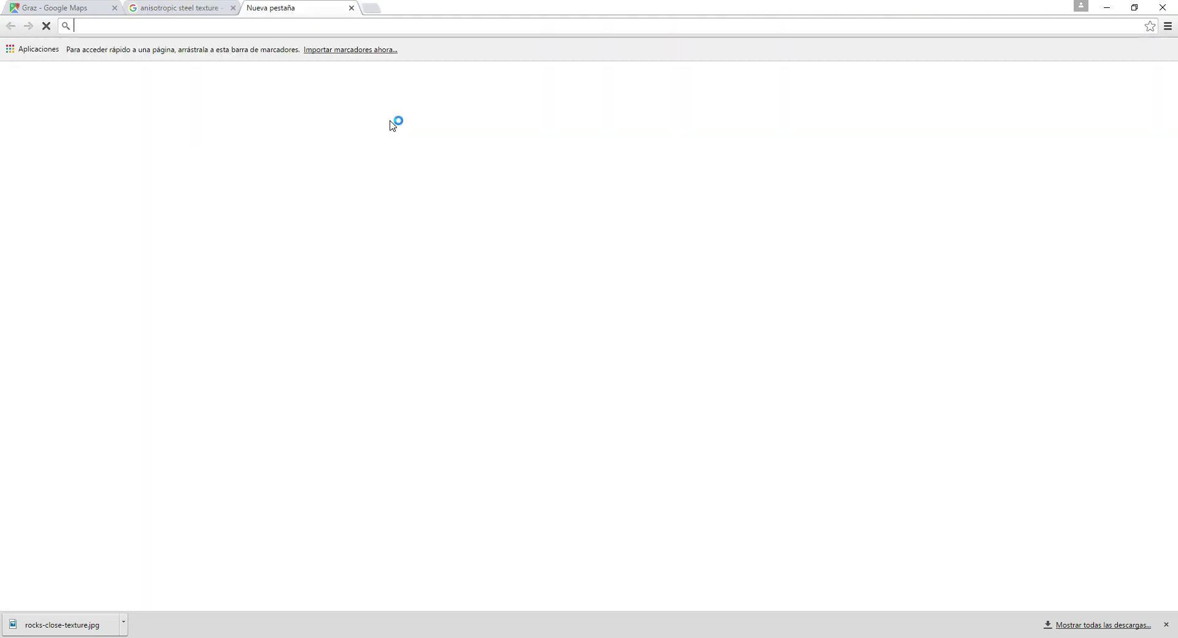
pyautogui.write('3d warehouse')
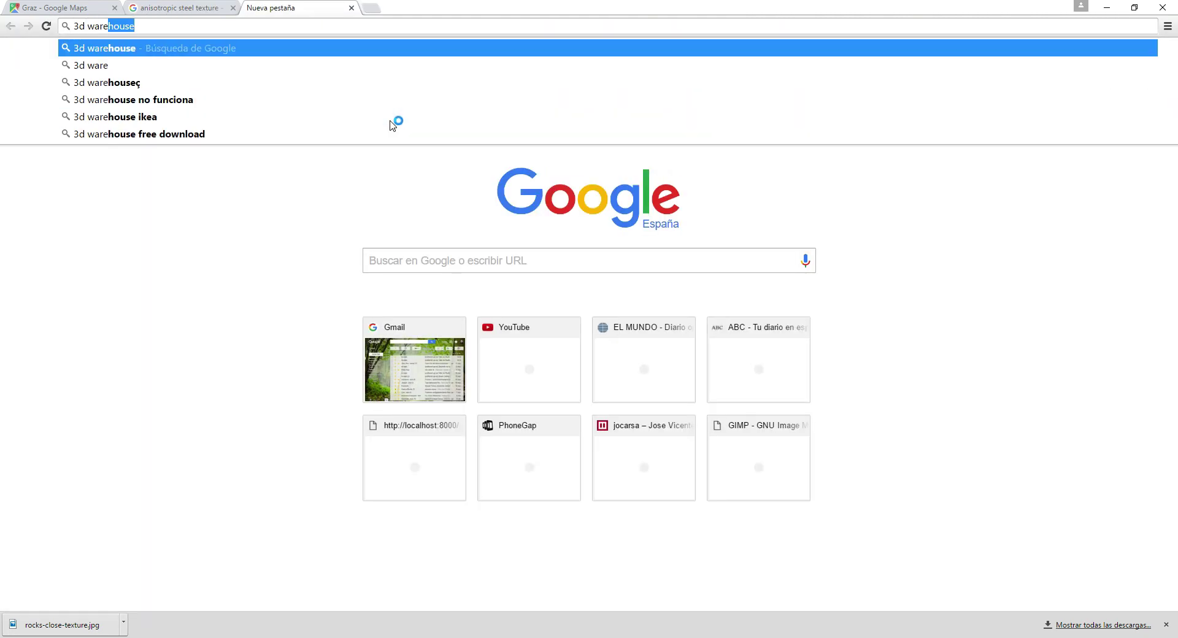
pyautogui.press('Return')
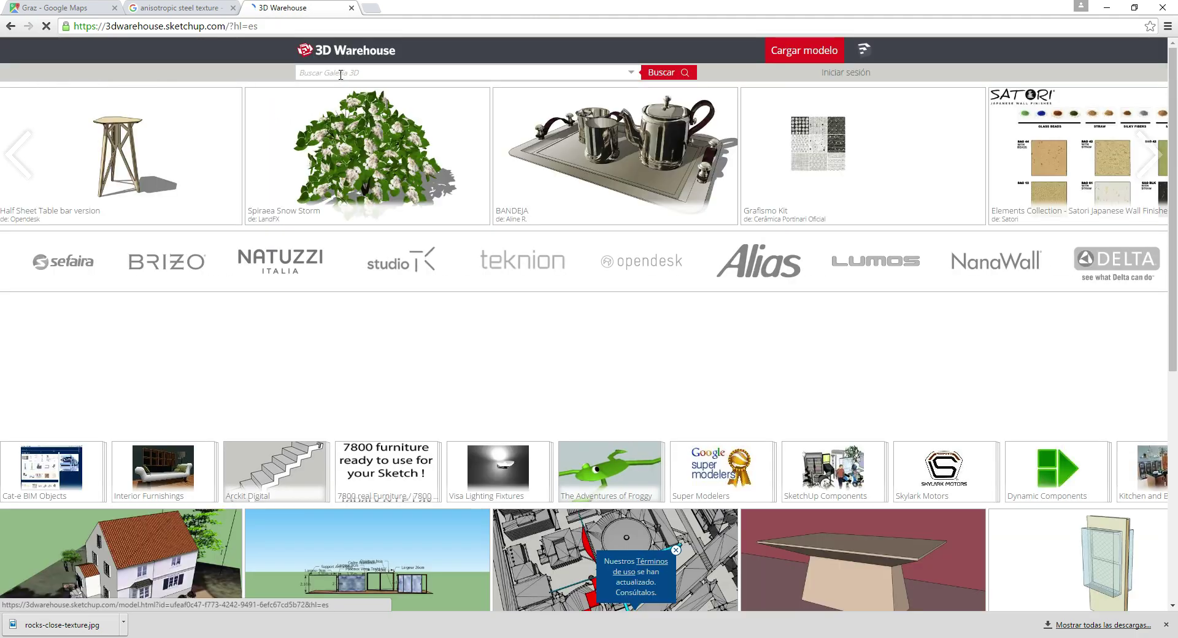
# - Search 3D Warehouse for 'woman 3d' and preview the Woman 3D piscina model
pyautogui.write('wo')
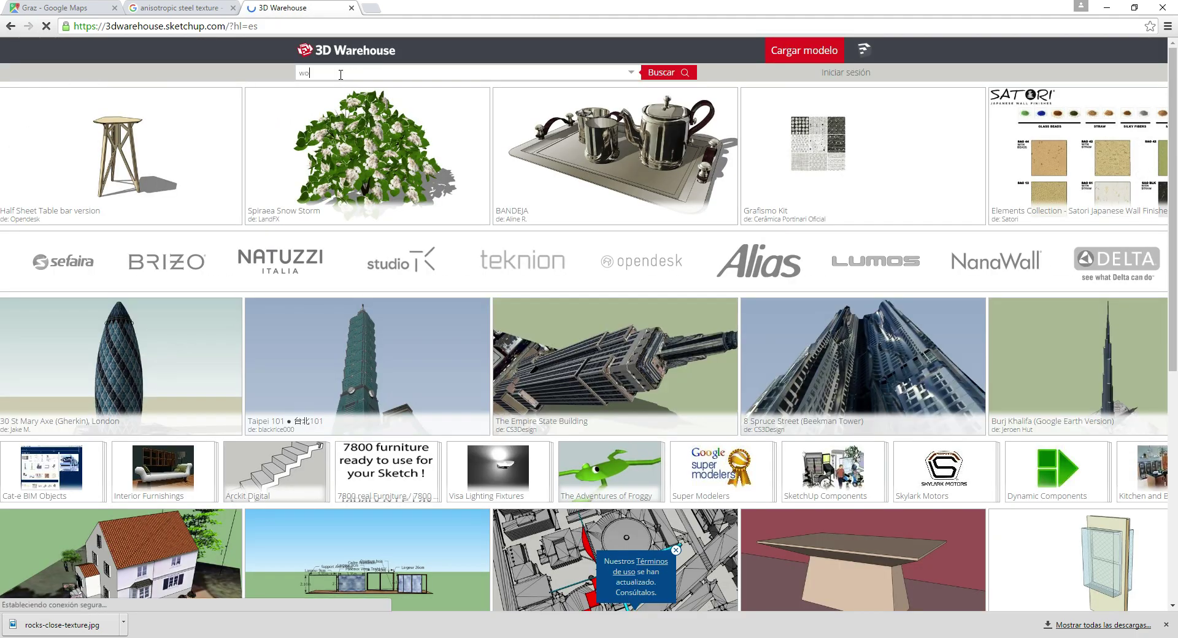
pyautogui.write('man 3d')
pyautogui.press('Return')
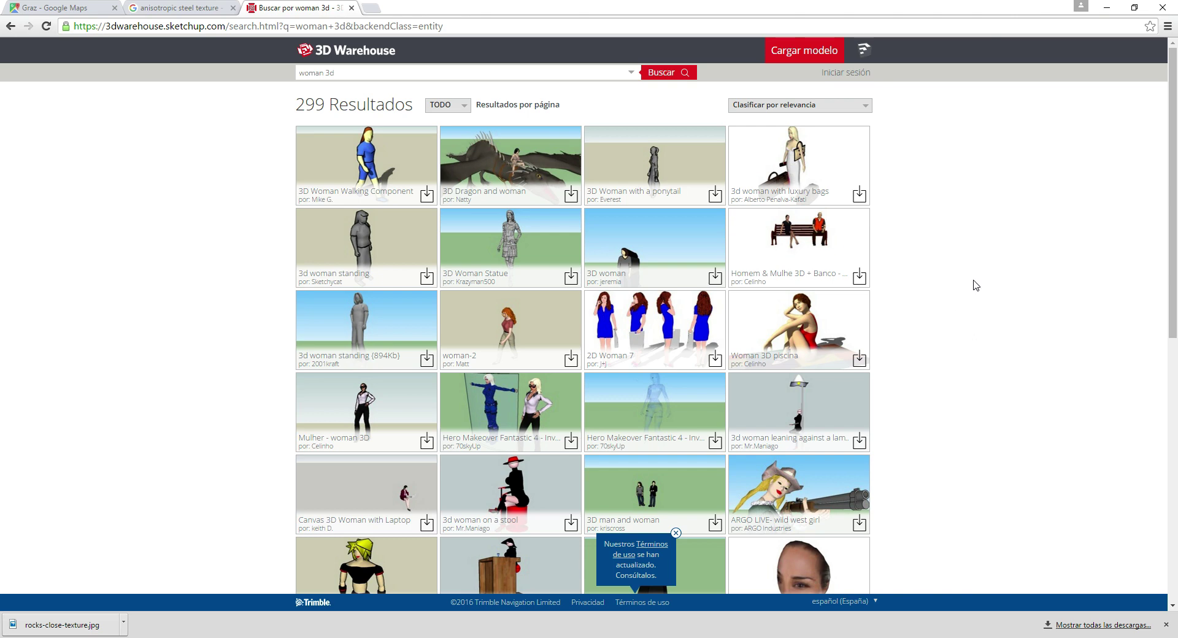
pyautogui.scroll(-2, 935, 309)
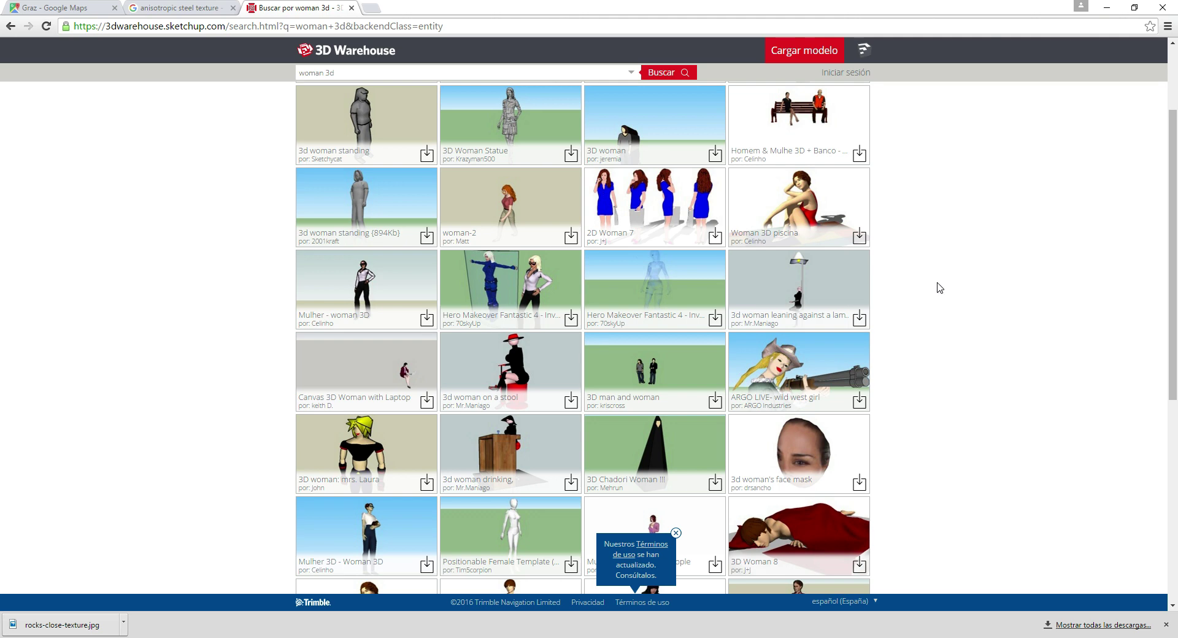
pyautogui.click(795, 219)
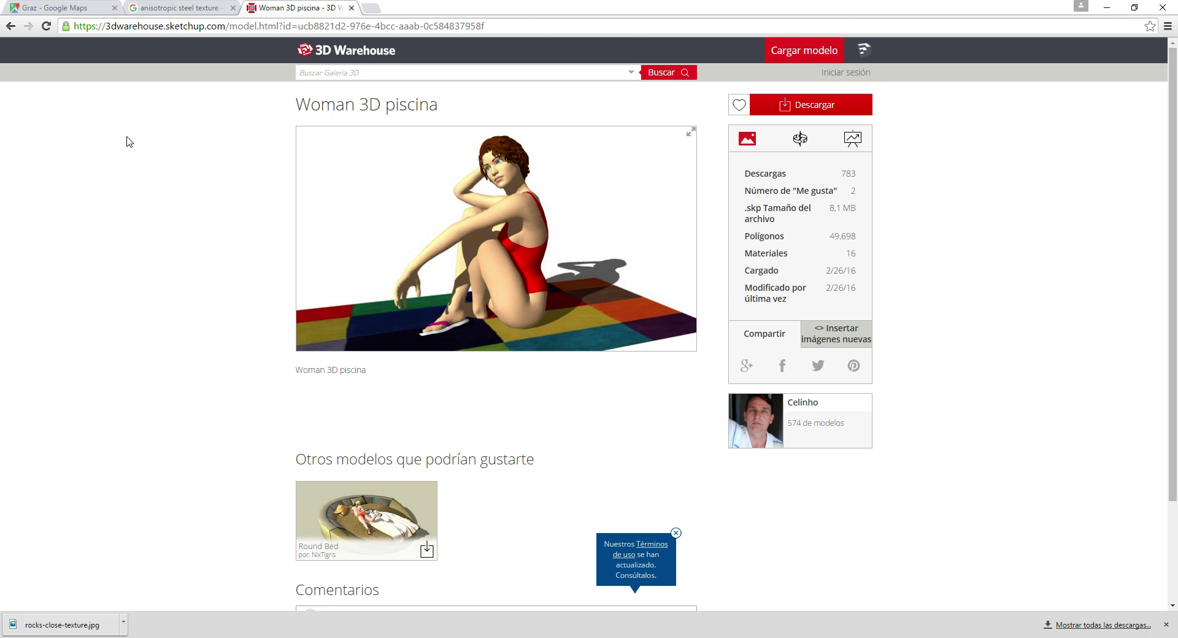
pyautogui.click(11, 26)
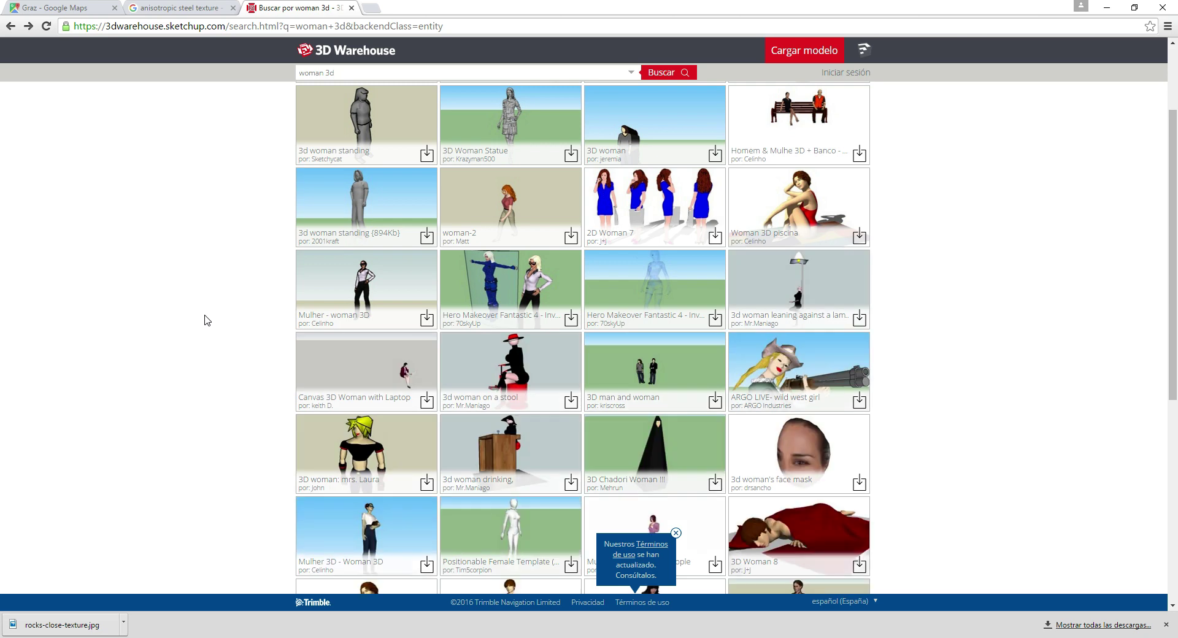
# - Check the Invisible Woman part 1 model, then open the 3D Woman 16 page
pyautogui.click(544, 300)
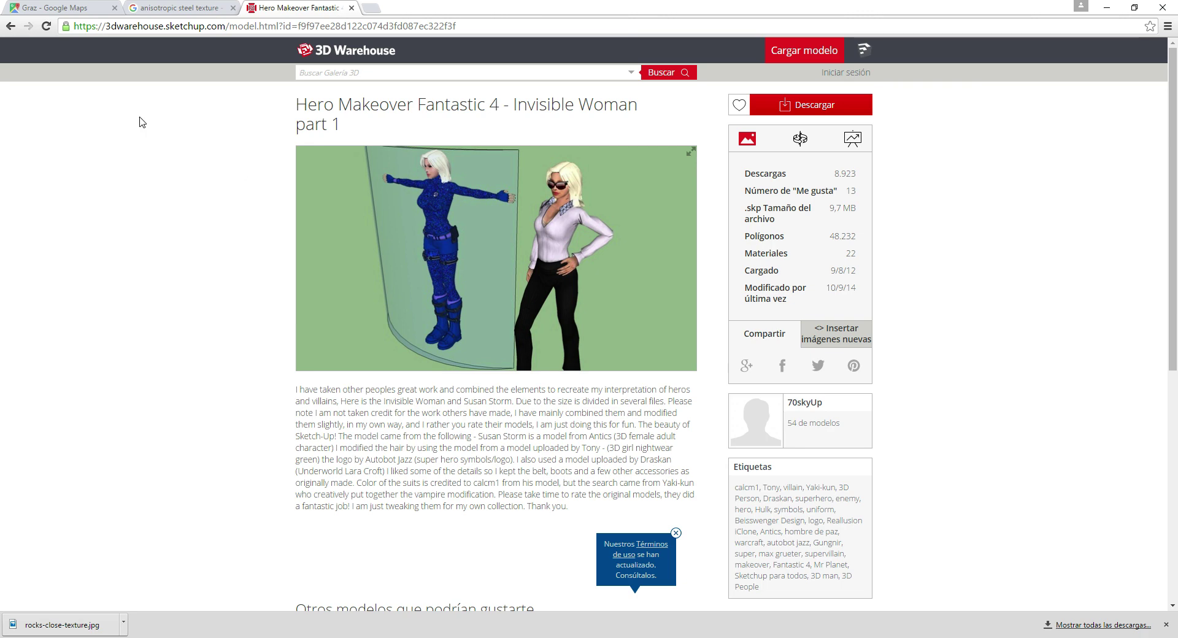
pyautogui.hotkey('alt', 'Left')
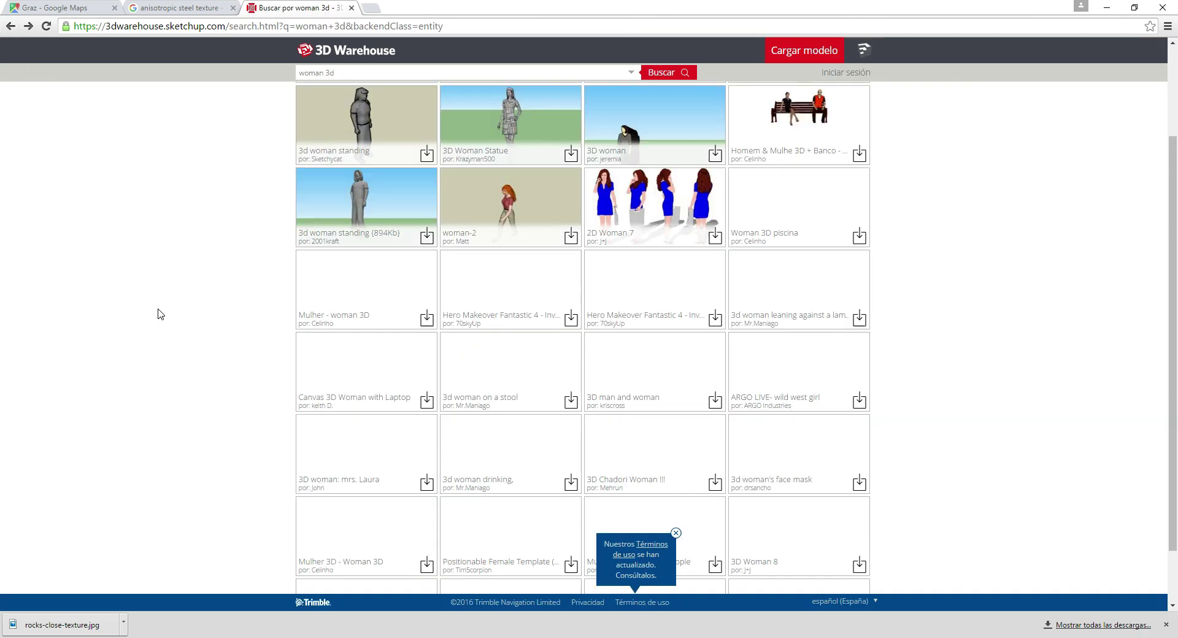
pyautogui.scroll(-3, 163, 303)
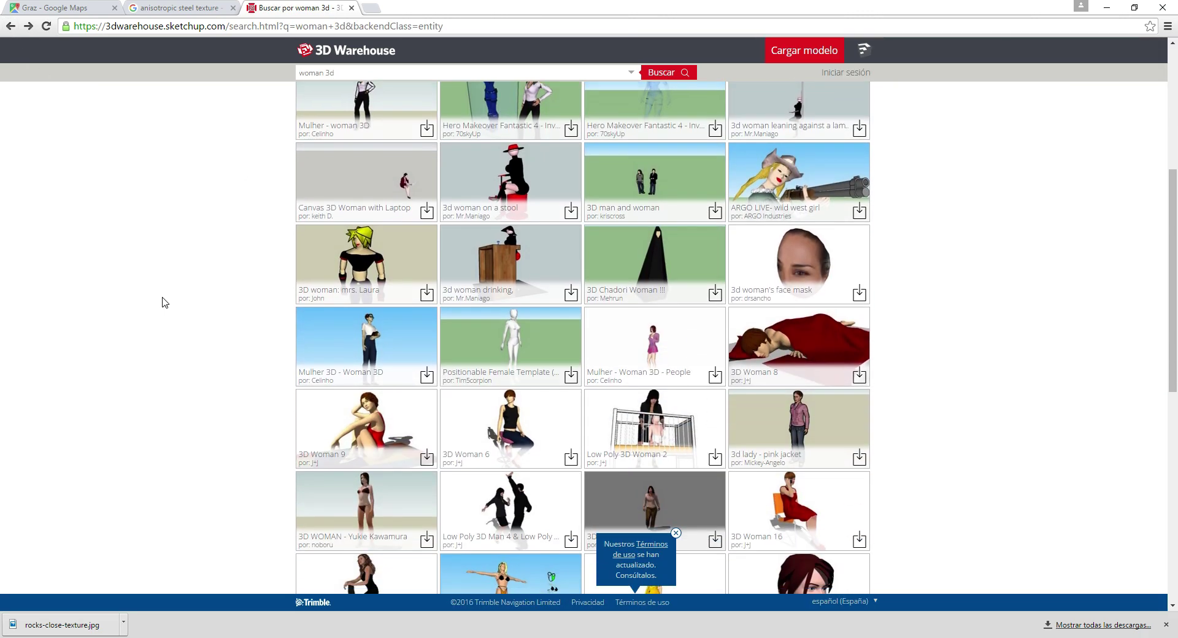
pyautogui.scroll(-2, 165, 302)
pyautogui.scroll(-1, 164, 302)
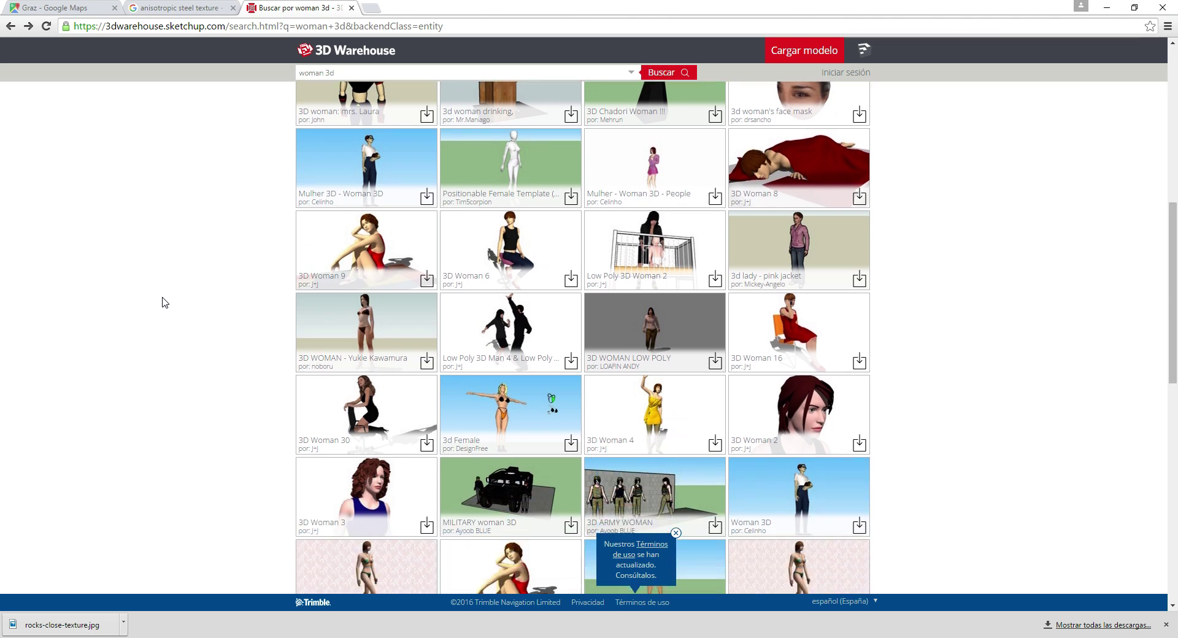
pyautogui.click(789, 329)
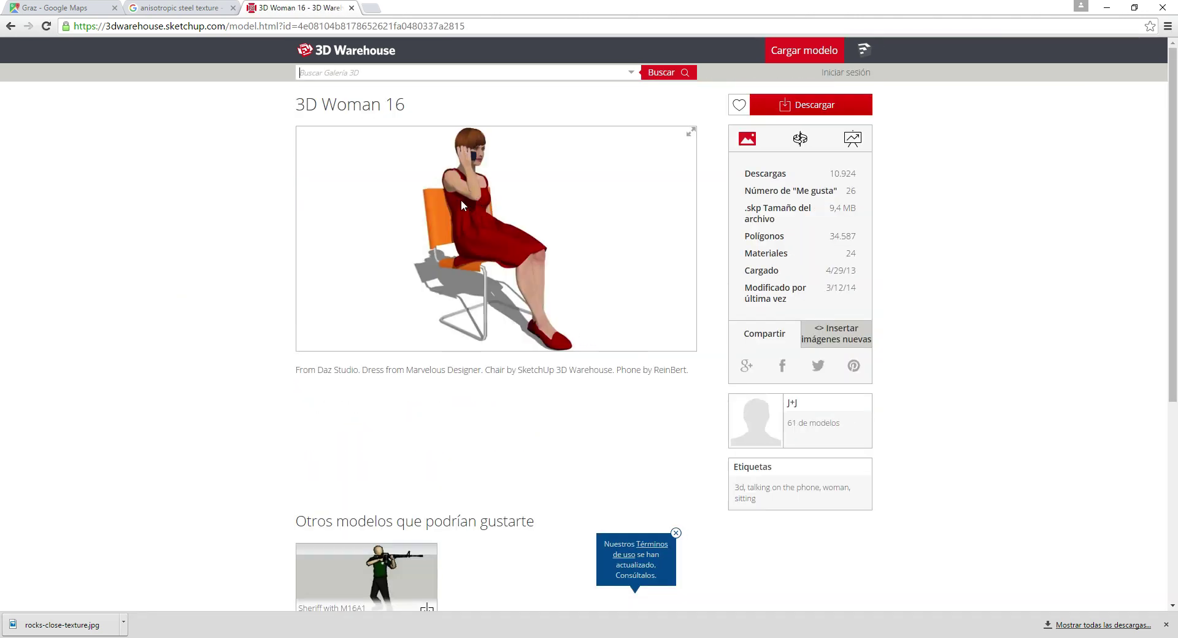
# - Download the SketchUp 8 model 3D+Woman+16.skp and switch over to 3ds Max
pyautogui.click(814, 108)
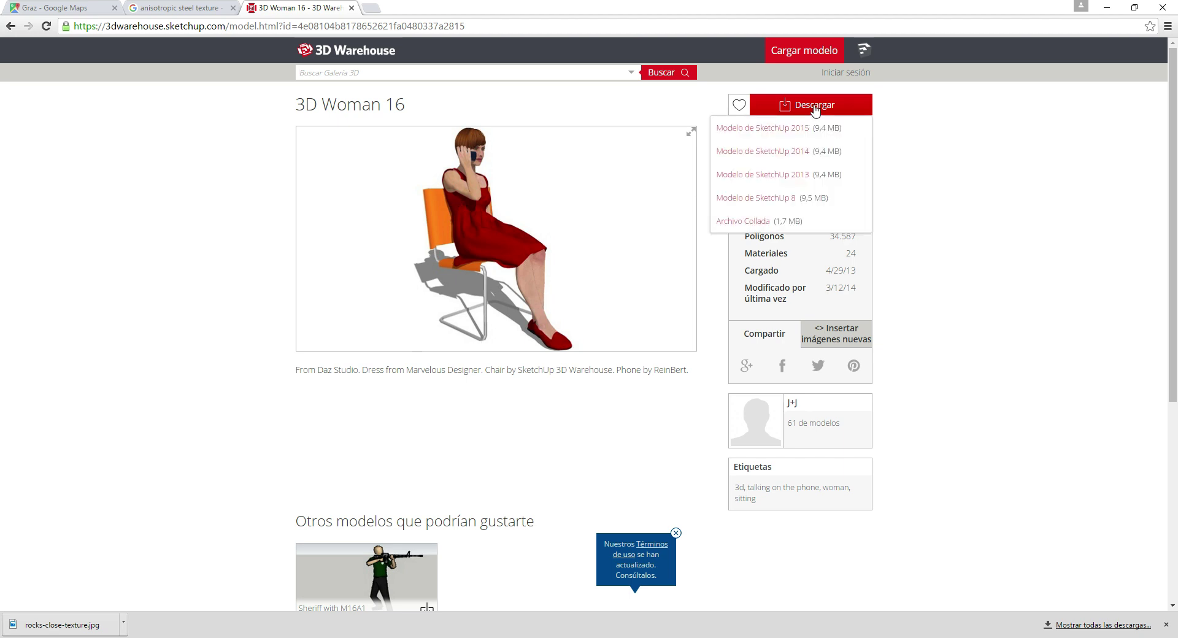
pyautogui.click(758, 197)
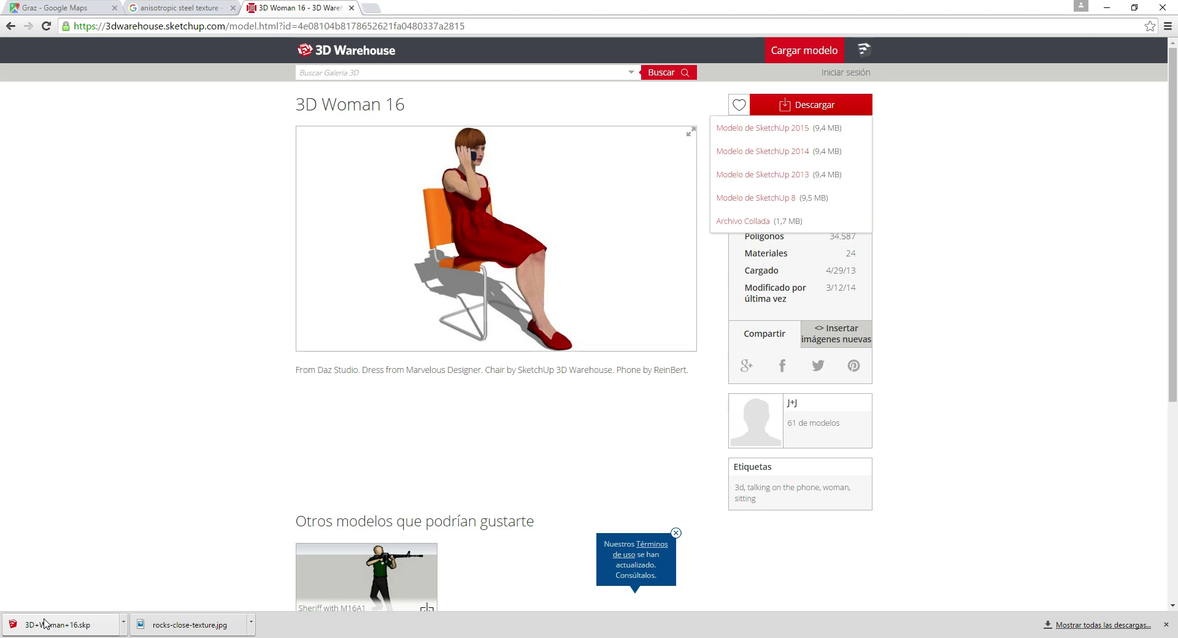
pyautogui.click(44, 623)
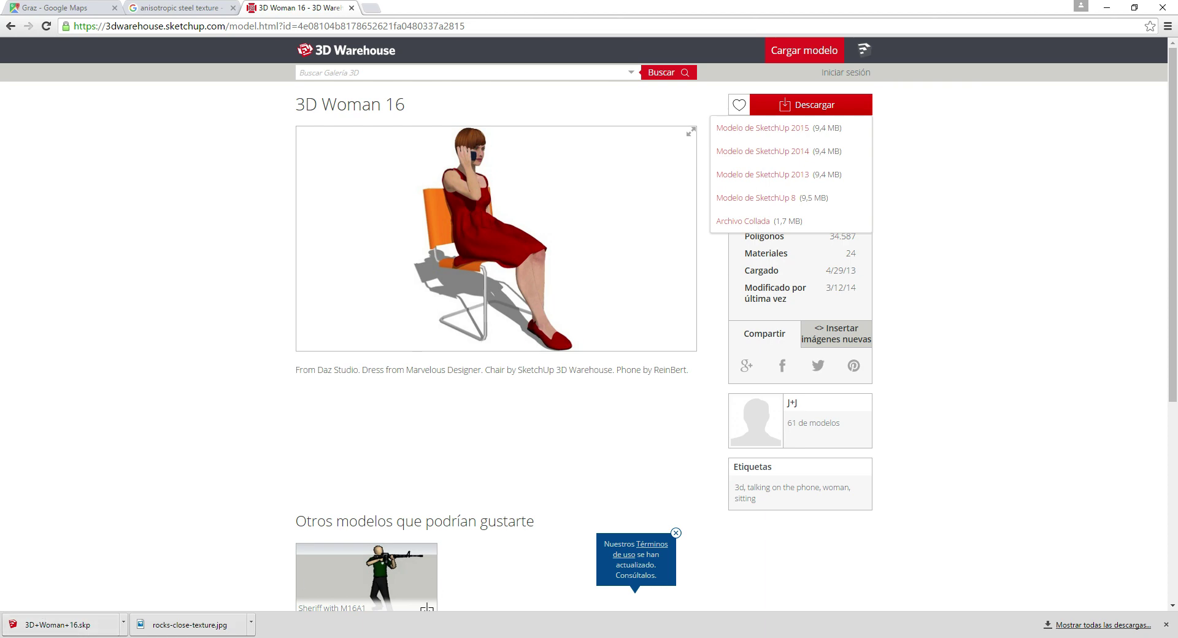
pyautogui.hotkey('alt', 'Tab')
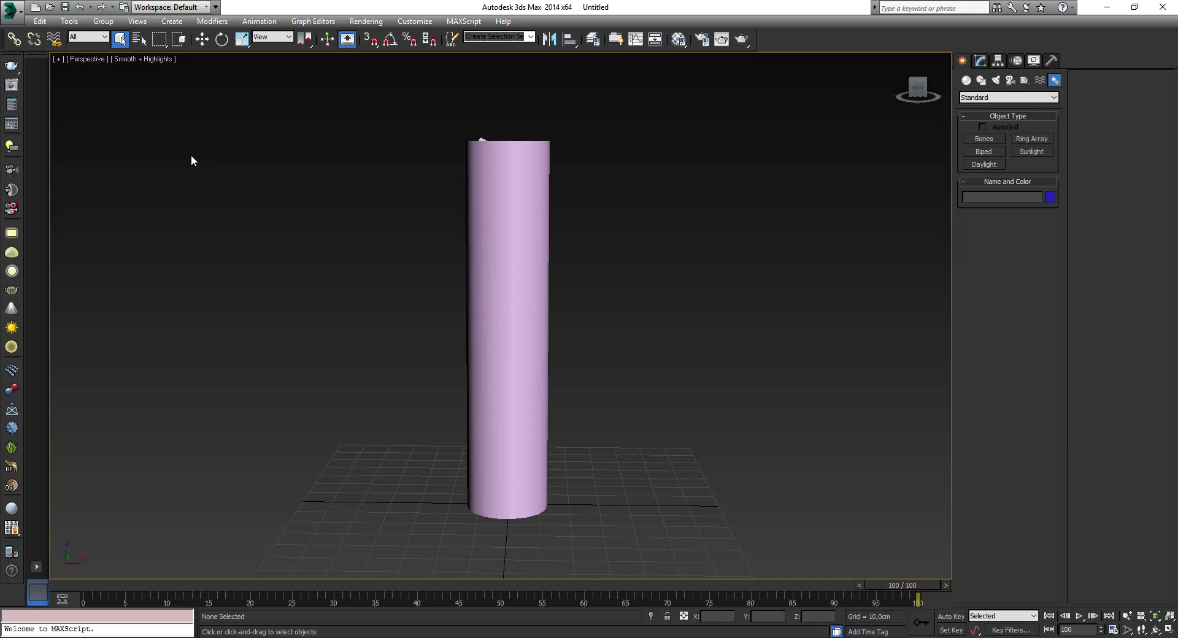
# - Reset 3ds Max to an empty scene without saving the cylinder scene
pyautogui.click(11, 8)
pyautogui.click(46, 69)
pyautogui.click(569, 341)
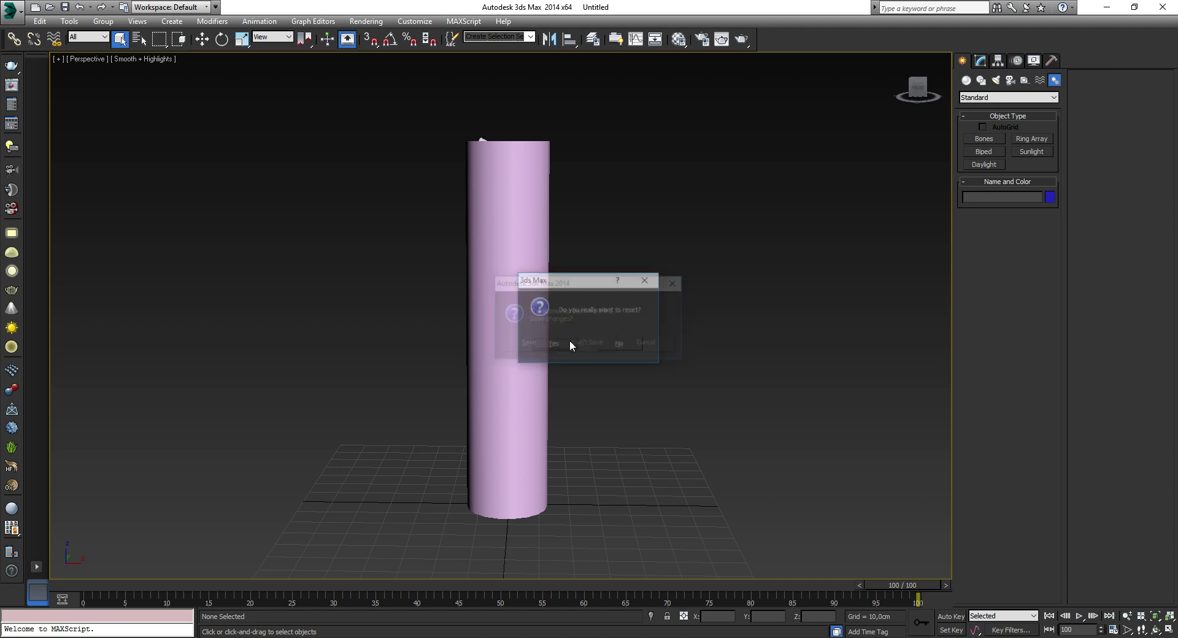
pyautogui.click(570, 341)
# - Import 3D+Woman+16.skp from the Descargas folder, accepting the SketchUp import options
pyautogui.click(11, 8)
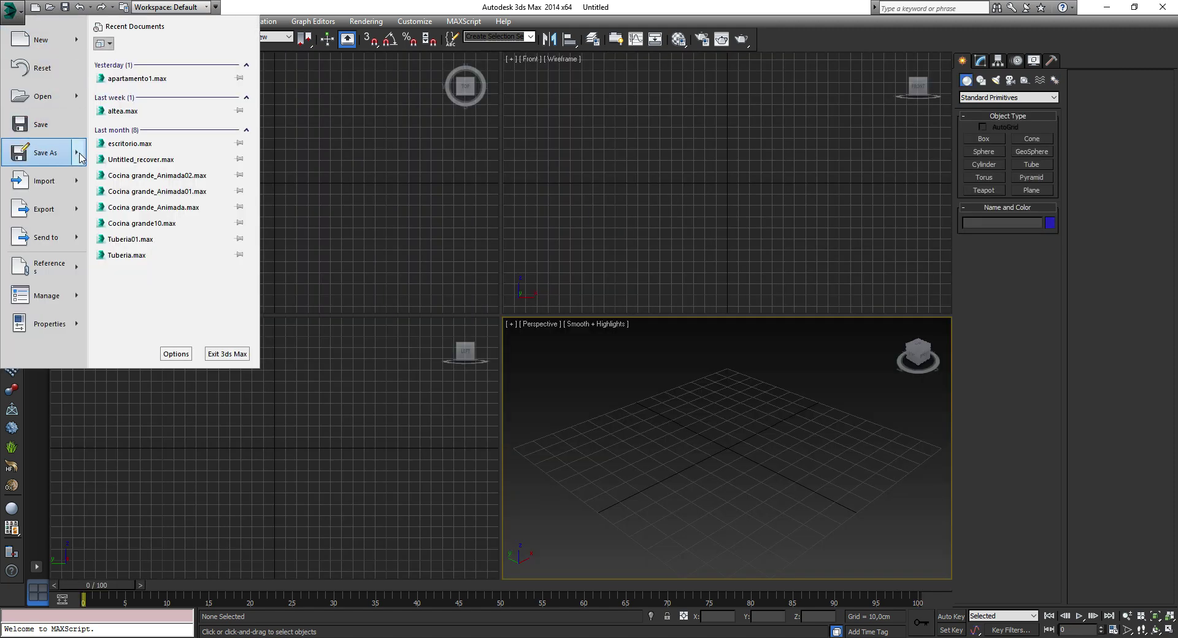
pyautogui.click(80, 184)
pyautogui.click(83, 126)
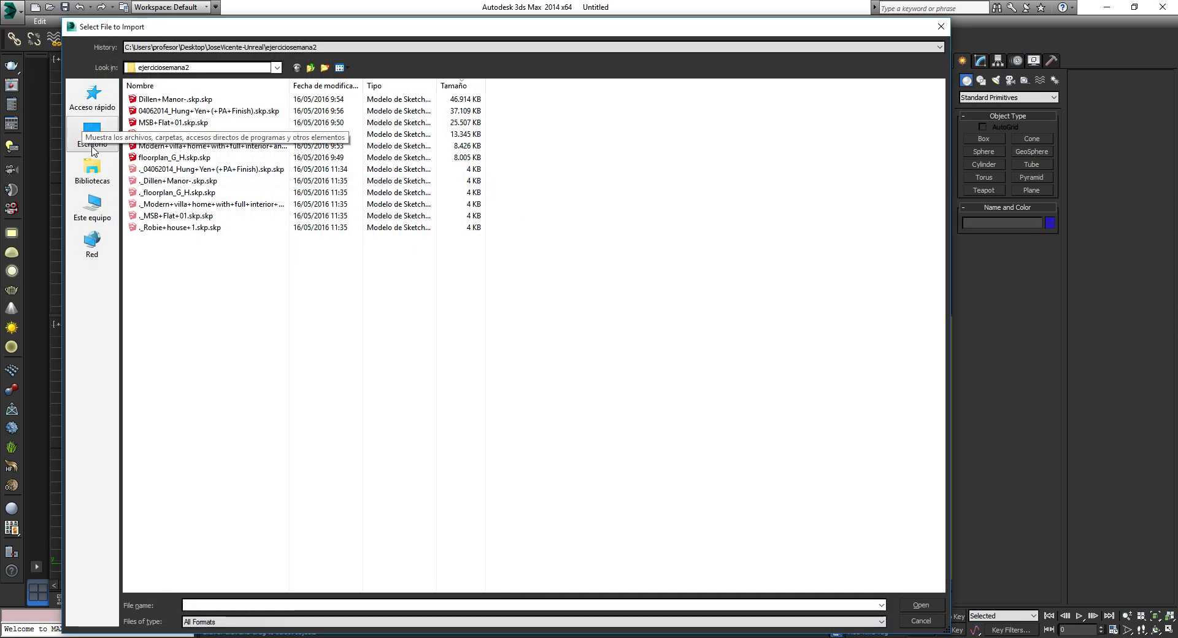
pyautogui.doubleClick(314, 106)
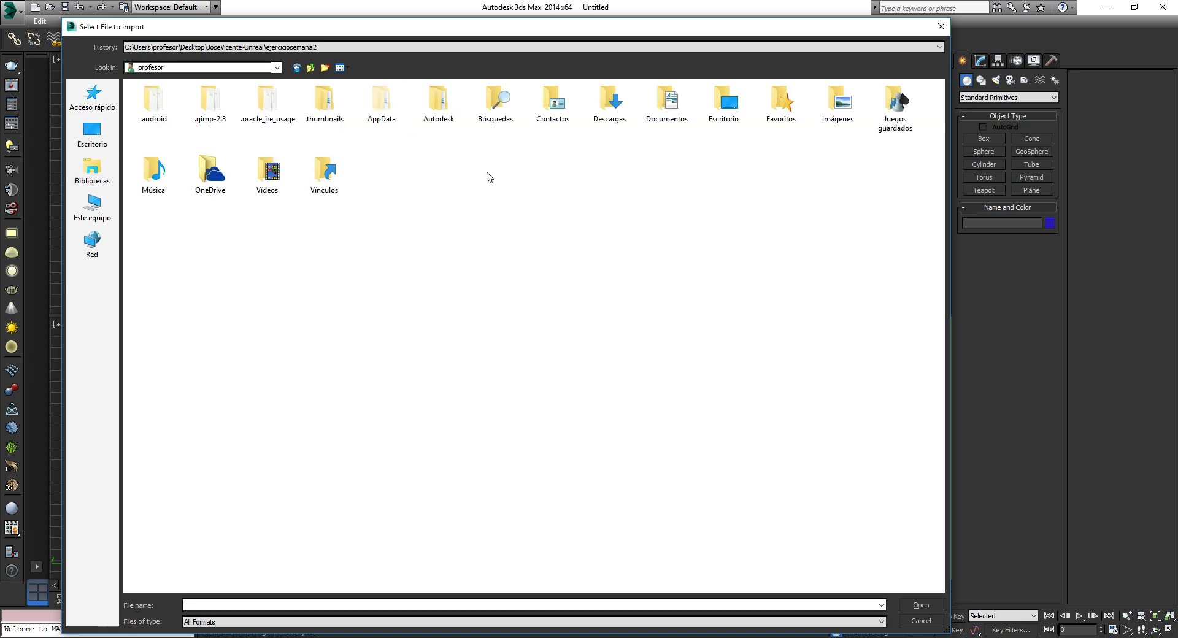
pyautogui.doubleClick(613, 95)
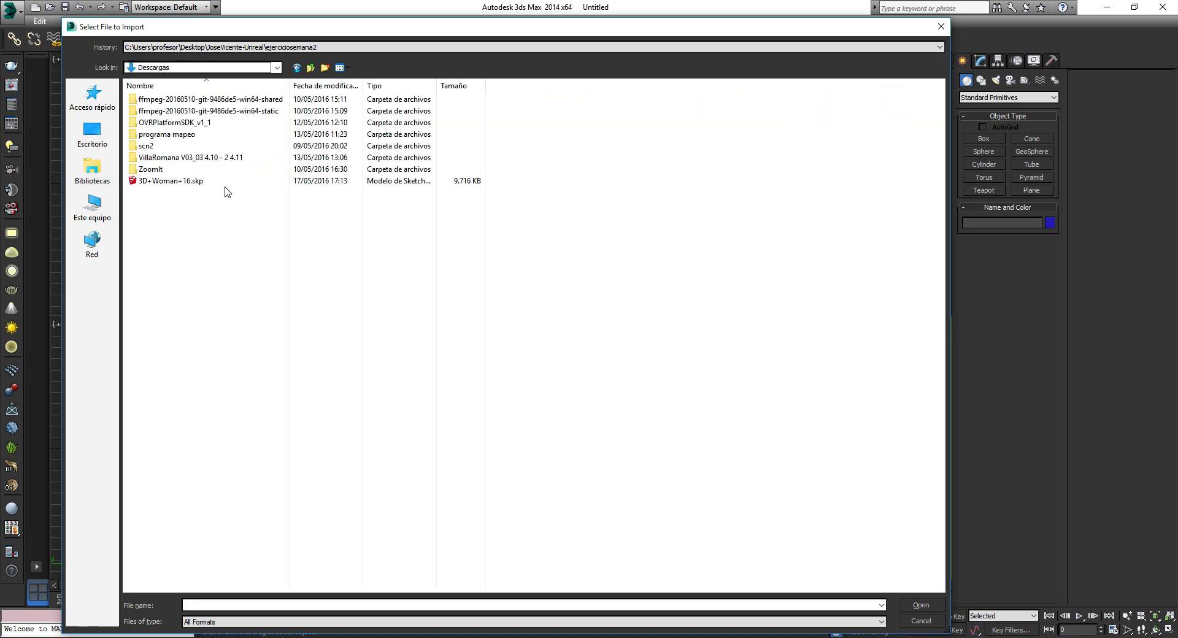
pyautogui.doubleClick(194, 183)
pyautogui.click(603, 372)
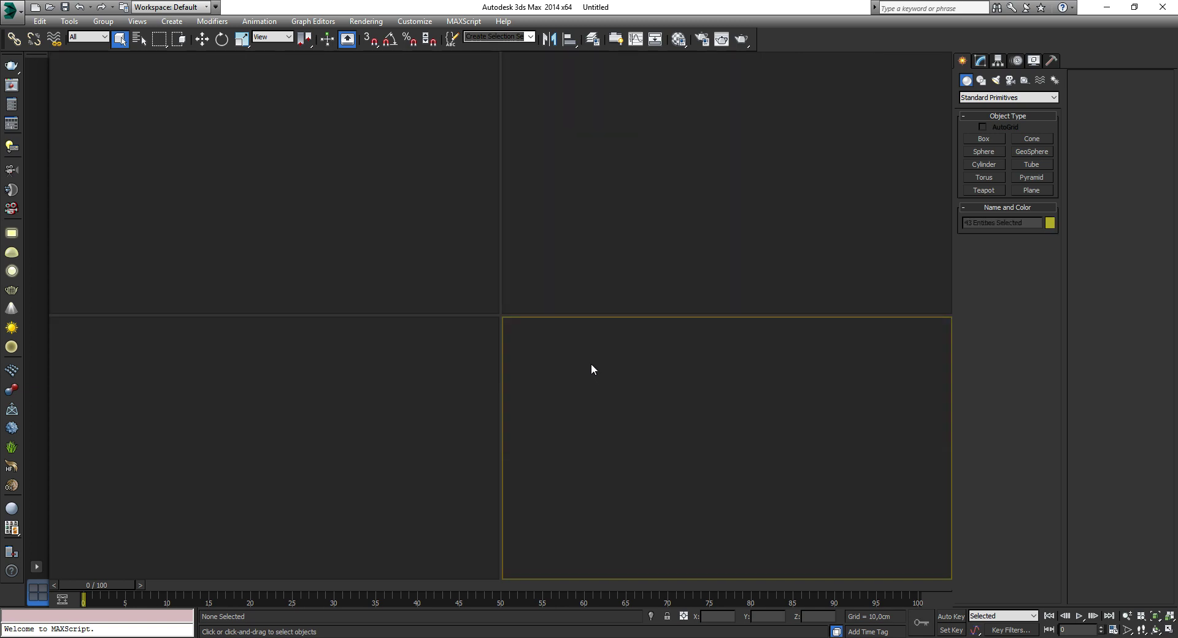
# - Maximize Perspective and delete the chair's backrests, wooden seat, metal frame and leg line
pyautogui.click(799, 429)
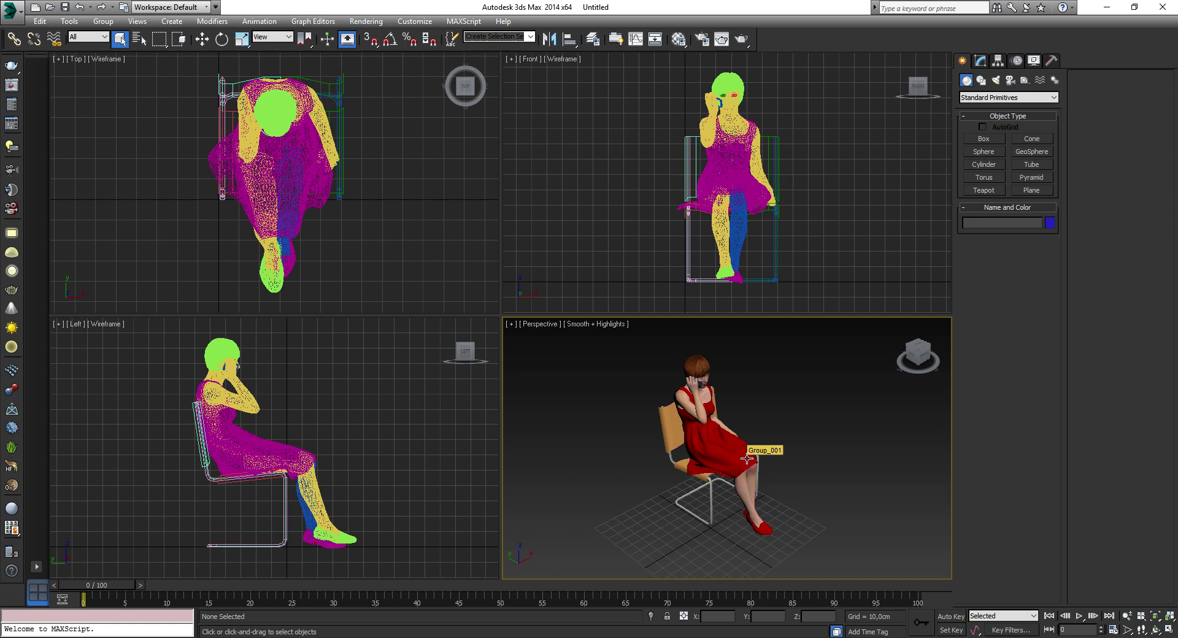
pyautogui.hotkey('alt', 'w')
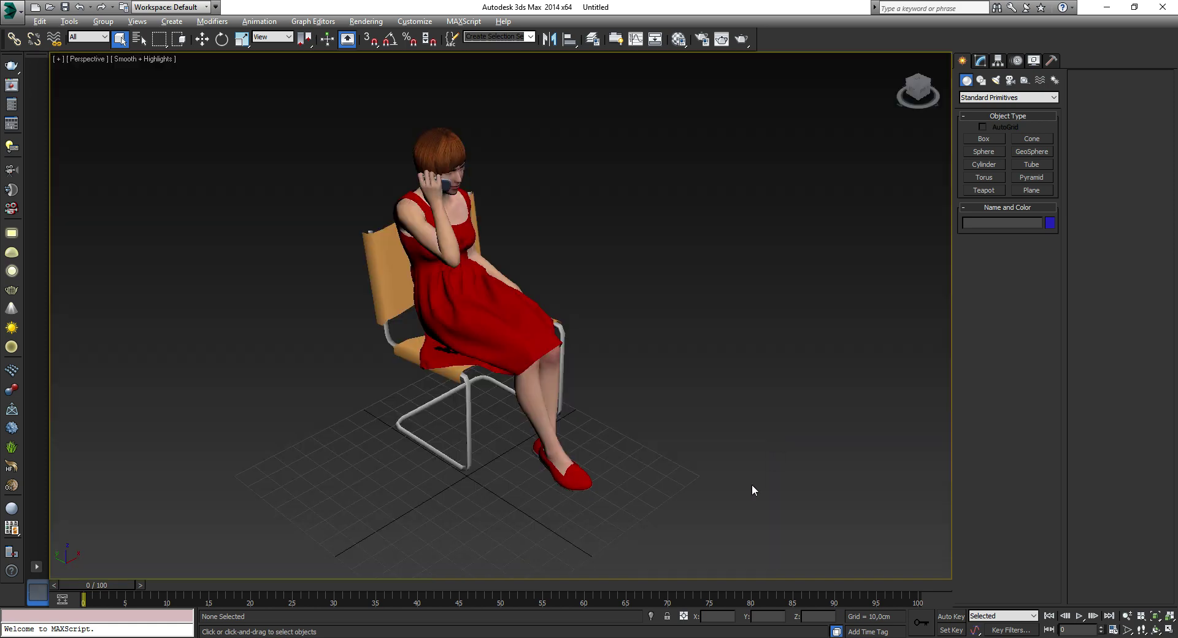
pyautogui.keyDown('alt'); pyautogui.moveTo(752, 484); pyautogui.dragTo(400, 350, button='middle'); pyautogui.keyUp('alt')
pyautogui.click(400, 350)
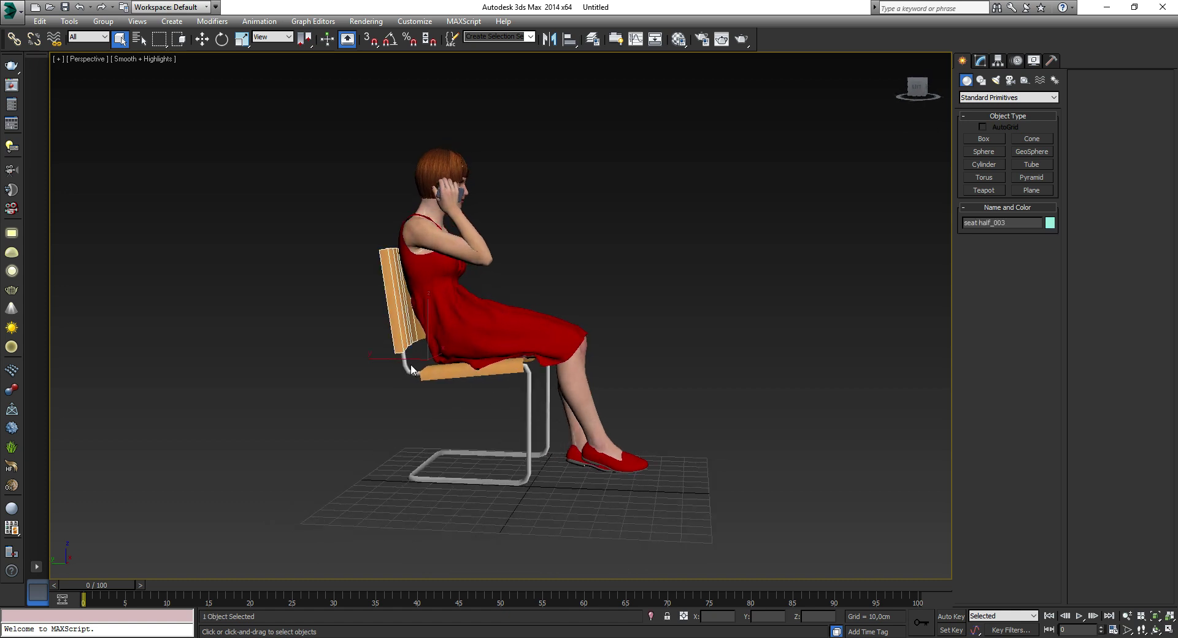
pyautogui.press('Delete')
pyautogui.click(431, 375)
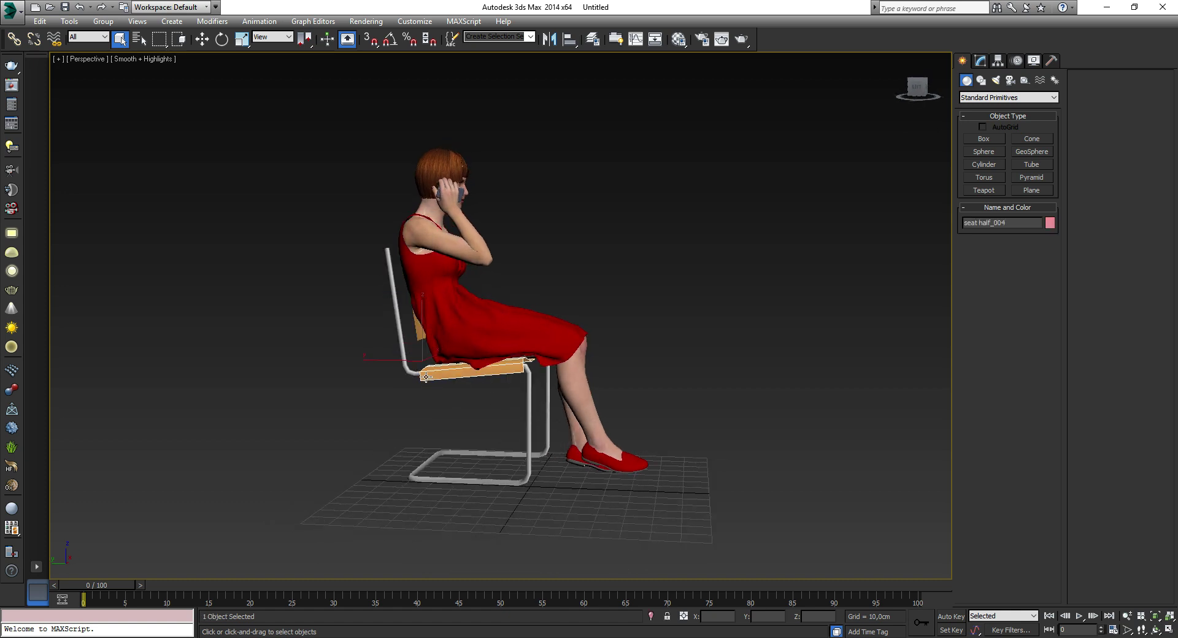
pyautogui.press('Delete')
pyautogui.click(529, 396)
pyautogui.press('Delete')
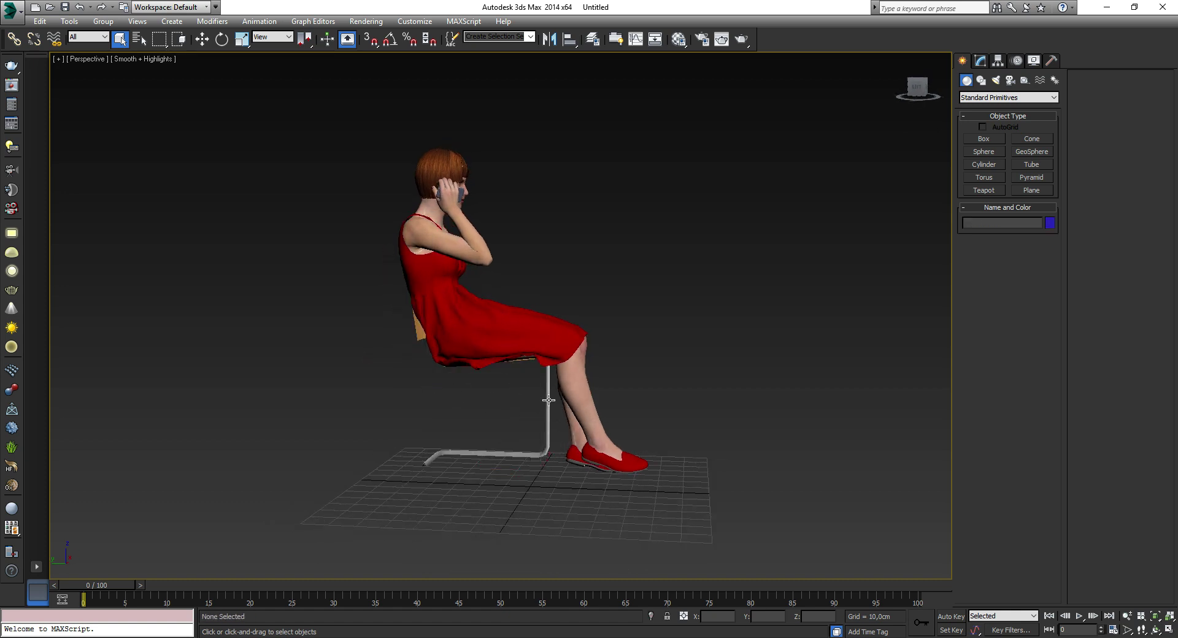
pyautogui.click(411, 342)
pyautogui.press('Delete')
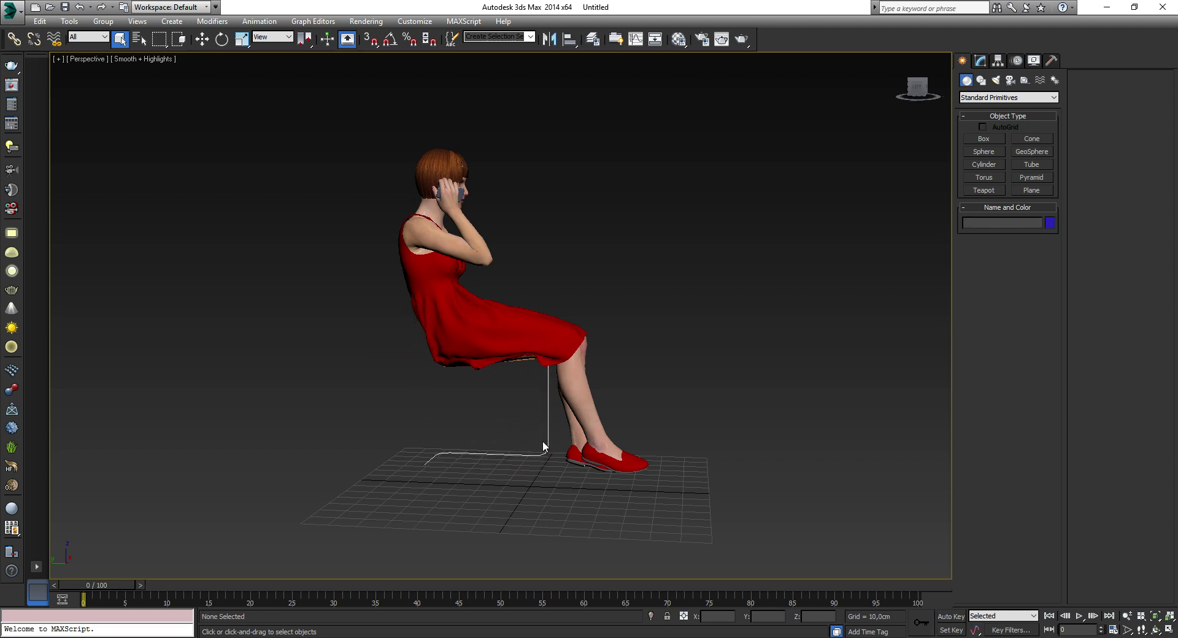
pyautogui.click(548, 435)
pyautogui.press('Delete')
# - Delete the chair seat hidden under the dress, then select the dress mesh
pyautogui.moveTo(526, 412)
pyautogui.keyDown('alt'); pyautogui.mouseDown(button='middle')
pyautogui.moveTo(528, 441)
pyautogui.moveTo(519, 392)
pyautogui.mouseUp(button='middle'); pyautogui.keyUp('alt')
pyautogui.scroll(5, 519, 392)
pyautogui.scroll(2, 518, 381)
pyautogui.click(543, 397)
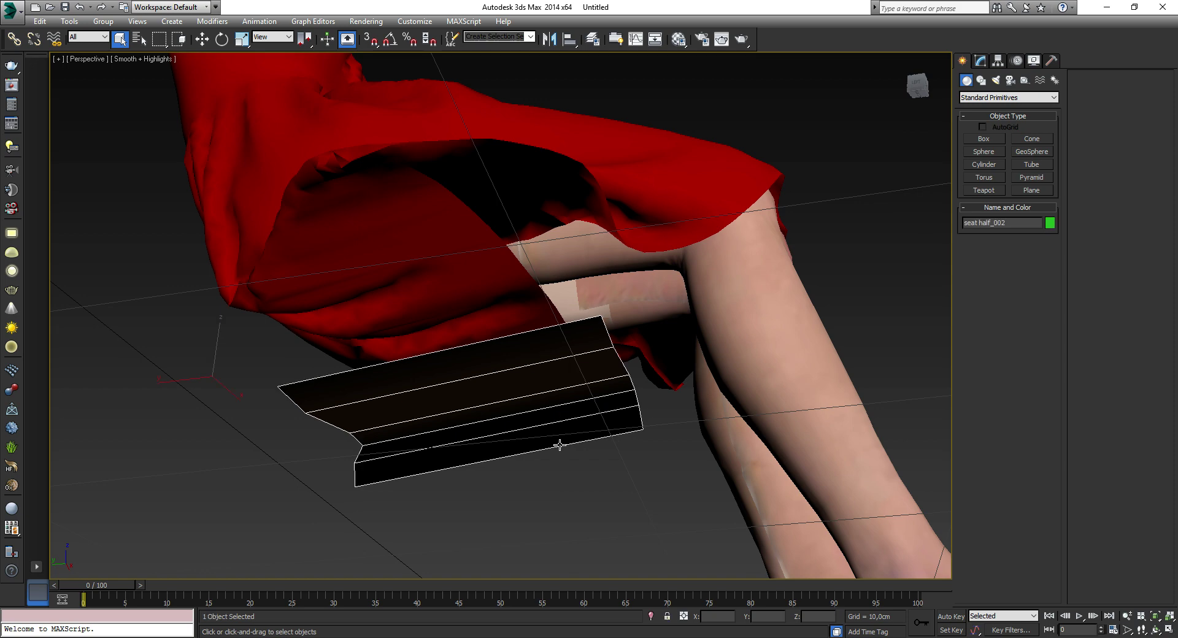
pyautogui.press('Delete')
pyautogui.moveTo(568, 447)
pyautogui.keyDown('alt'); pyautogui.mouseDown(button='middle')
pyautogui.moveTo(599, 421)
pyautogui.moveTo(587, 404)
pyautogui.moveTo(536, 407)
pyautogui.moveTo(432, 376)
pyautogui.moveTo(397, 403)
pyautogui.moveTo(617, 410)
pyautogui.mouseUp(button='middle'); pyautogui.keyUp('alt')
pyautogui.scroll(3, 616, 410)
pyautogui.scroll(2, 641, 392)
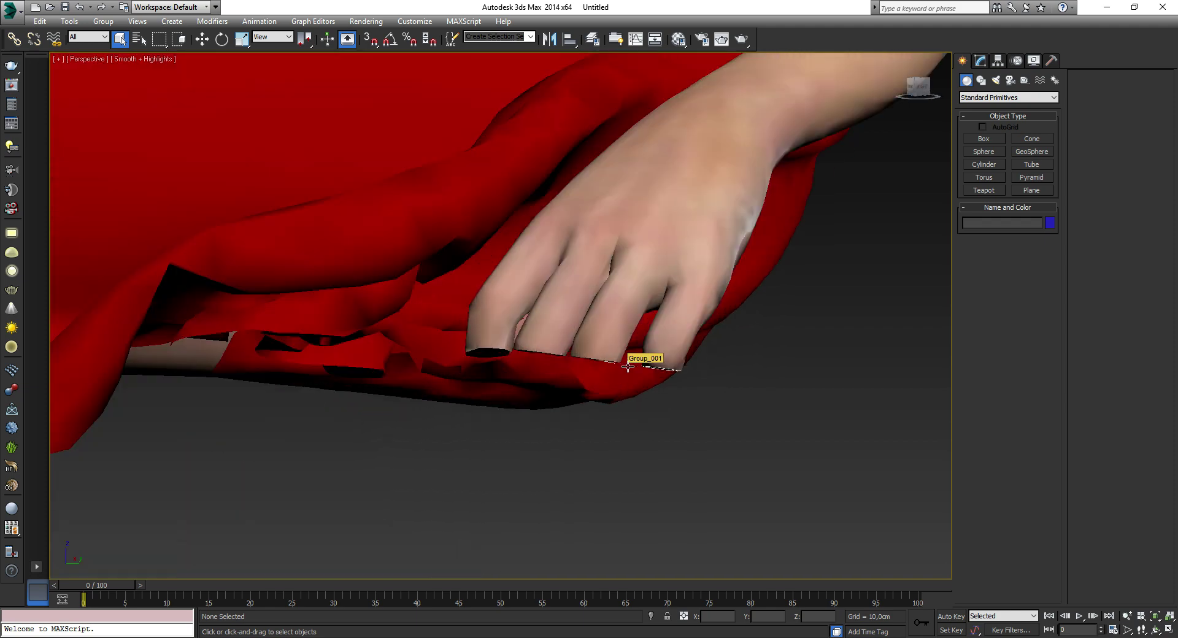
pyautogui.scroll(-6, 641, 393)
pyautogui.scroll(-3, 642, 393)
pyautogui.moveTo(646, 401)
pyautogui.keyDown('alt'); pyautogui.mouseDown(button='middle')
pyautogui.moveTo(542, 368)
pyautogui.moveTo(583, 342)
pyautogui.mouseUp(button='middle'); pyautogui.keyUp('alt')
pyautogui.click(583, 341)
pyautogui.keyDown('alt'); pyautogui.moveTo(607, 276); pyautogui.dragTo(594, 282, button='middle'); pyautogui.keyUp('alt')
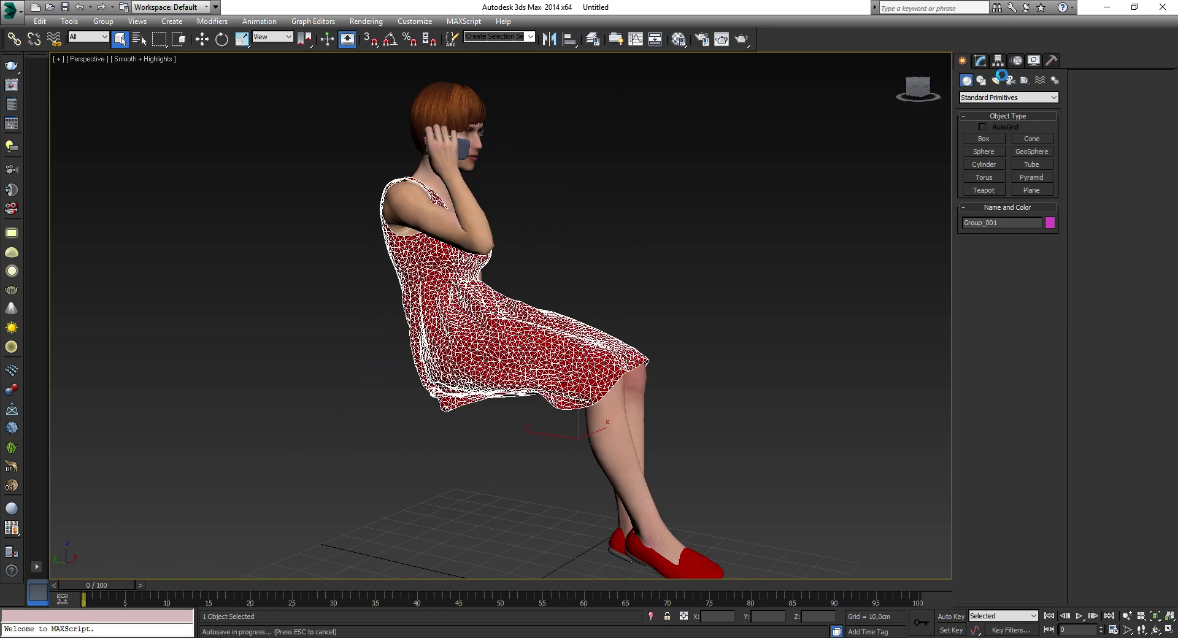
# - Attach every listed object to the dress mesh Group_001 using Attach List with Display All
pyautogui.click(981, 61)
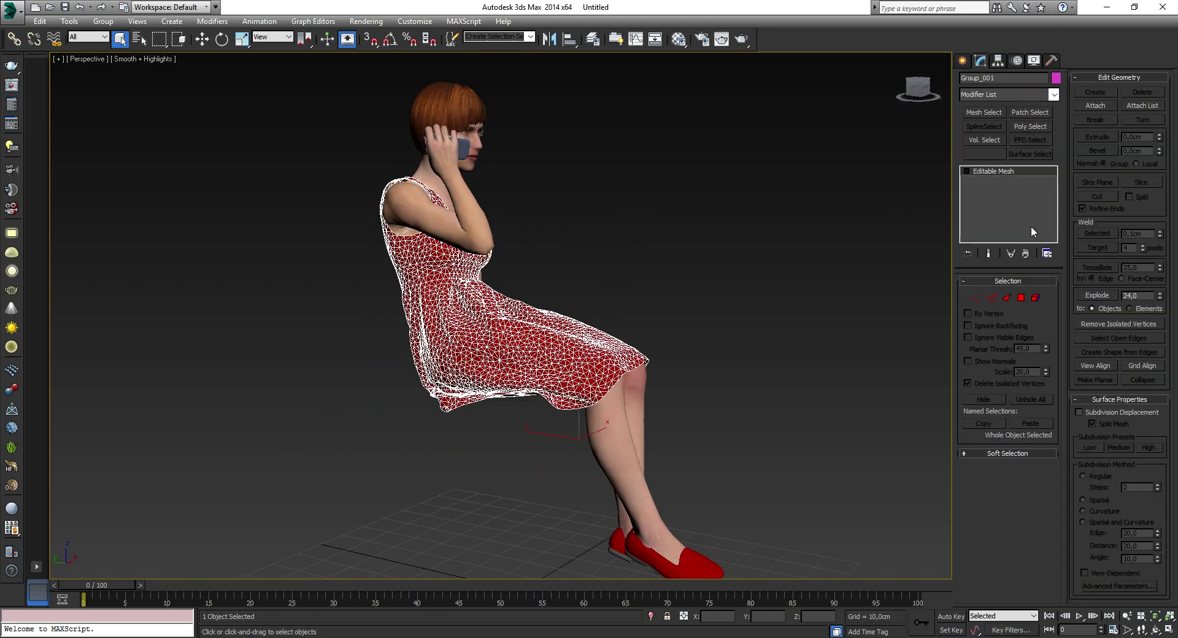
pyautogui.click(1136, 108)
pyautogui.click(321, 94)
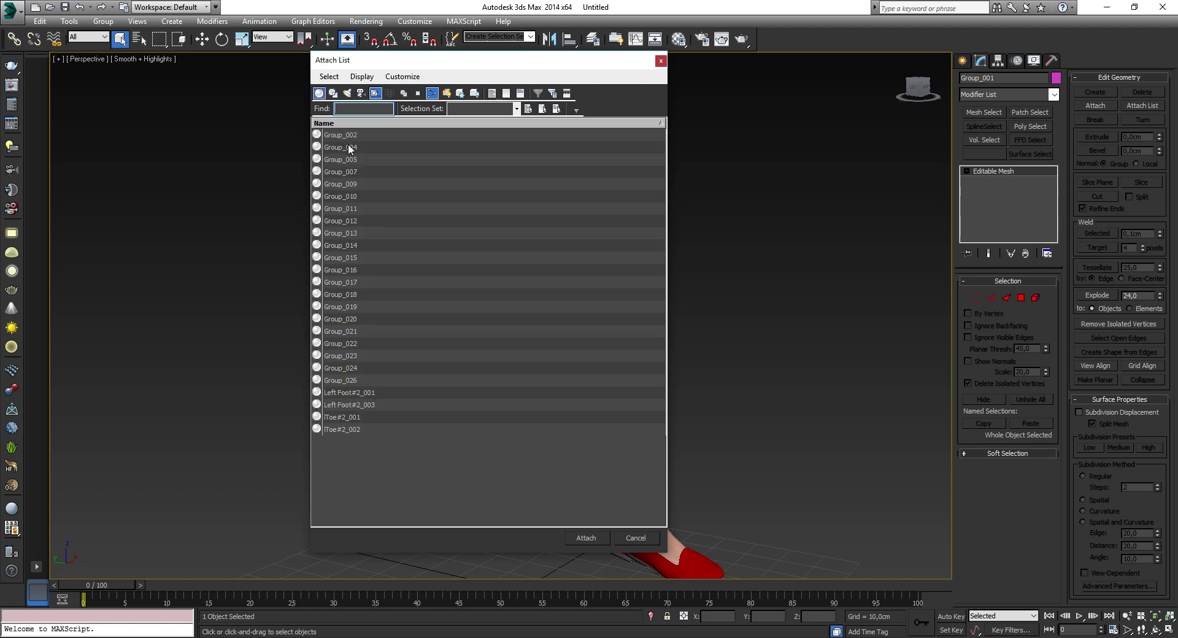
pyautogui.click(344, 135)
pyautogui.keyDown('shift'); pyautogui.click(352, 430); pyautogui.keyUp('shift')
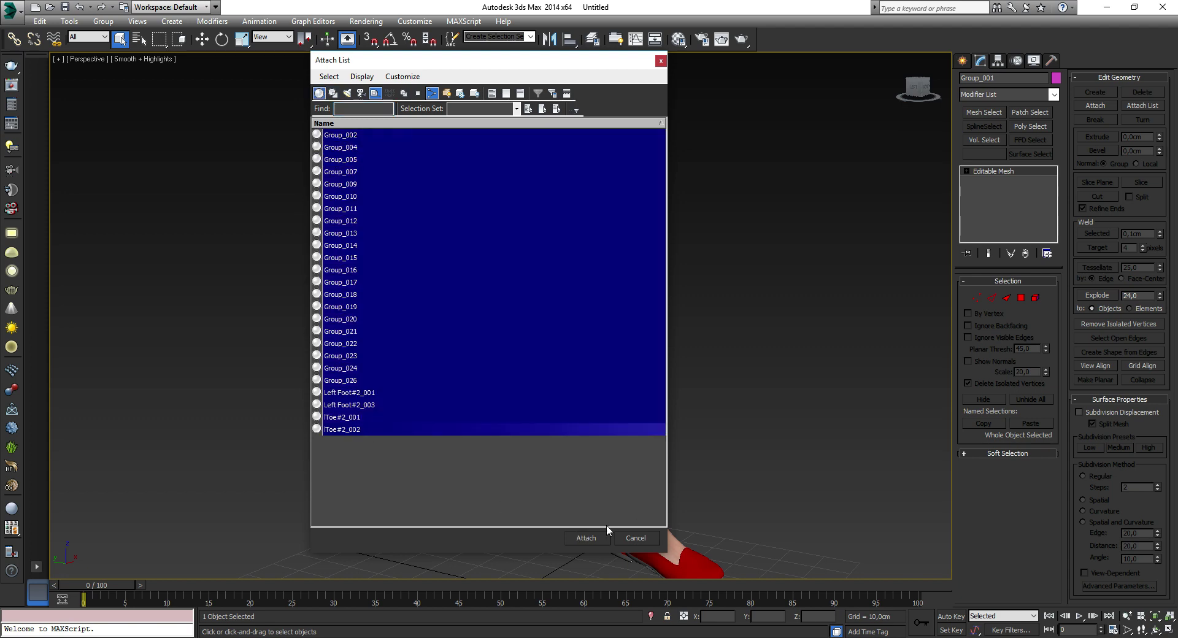
pyautogui.click(582, 538)
pyautogui.click(653, 307)
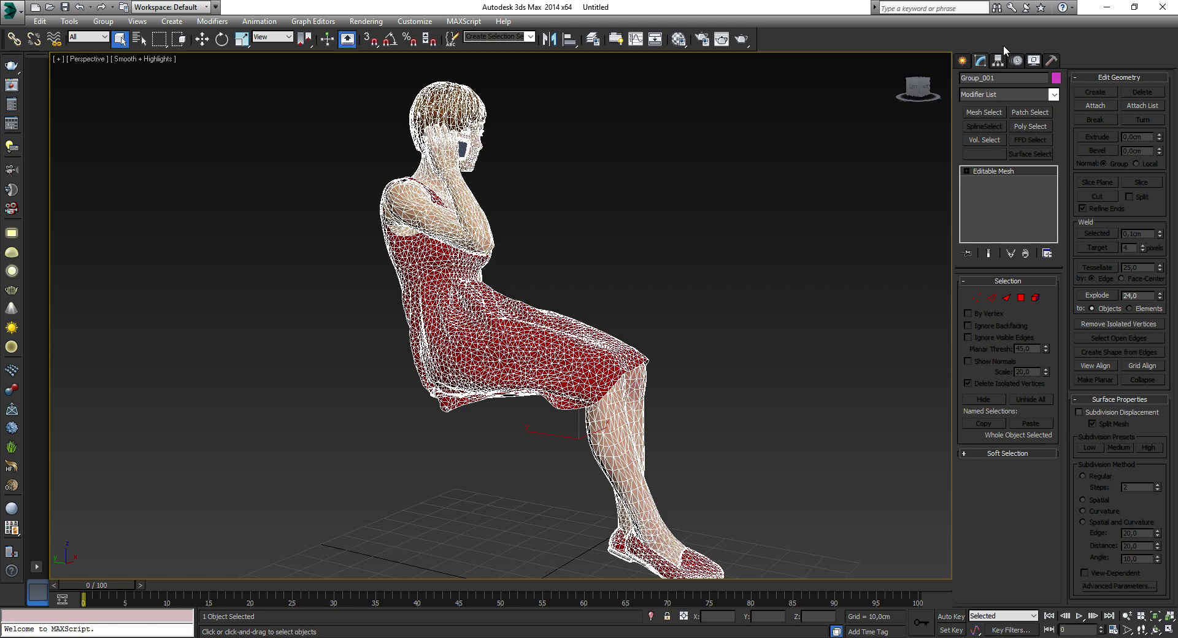
# - Reselect the merged figure and select all its faces in Polygon sub-object mode
pyautogui.click(962, 60)
pyautogui.click(694, 384)
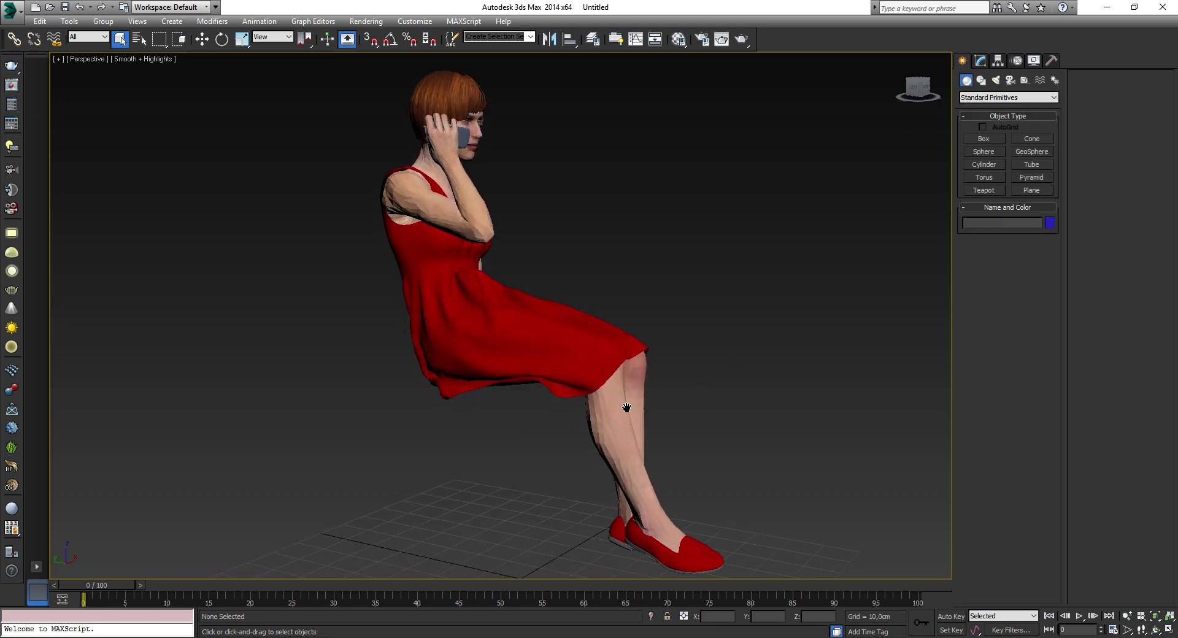
pyautogui.click(618, 396)
pyautogui.click(979, 60)
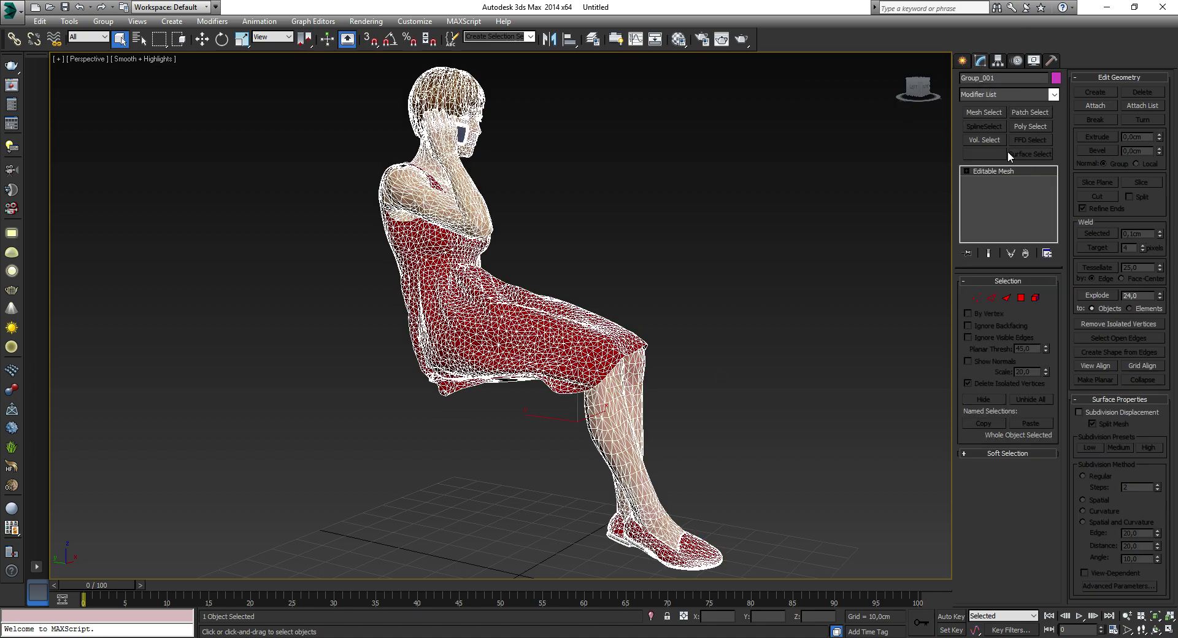
pyautogui.click(1004, 170)
pyautogui.click(1021, 298)
pyautogui.moveTo(733, 371); pyautogui.dragTo(704, 363, button='middle')
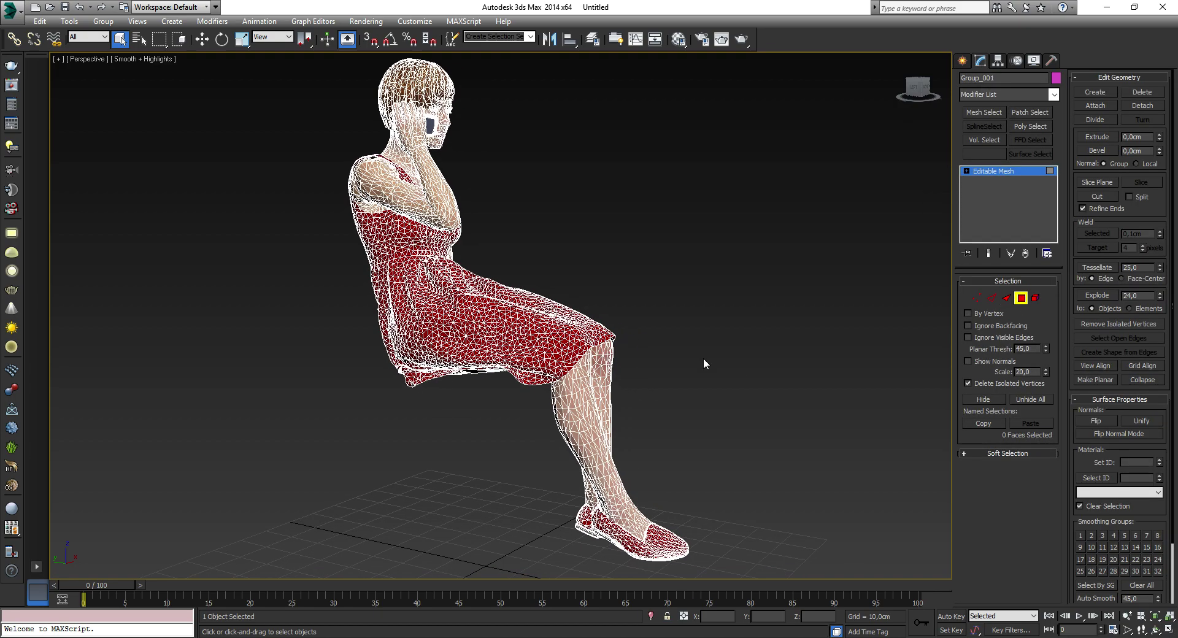
pyautogui.scroll(-4, 703, 364)
pyautogui.moveTo(804, 127); pyautogui.dragTo(245, 453)
pyautogui.moveTo(1157, 523); pyautogui.dragTo(1158, 465)
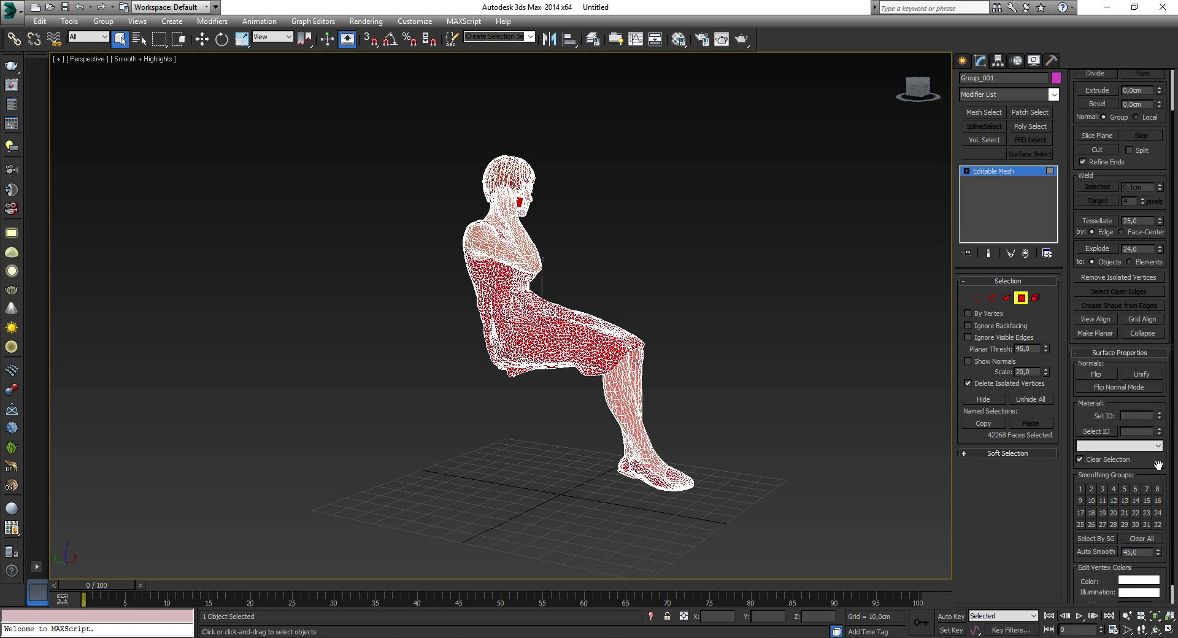
pyautogui.scroll(-1, 1093, 538)
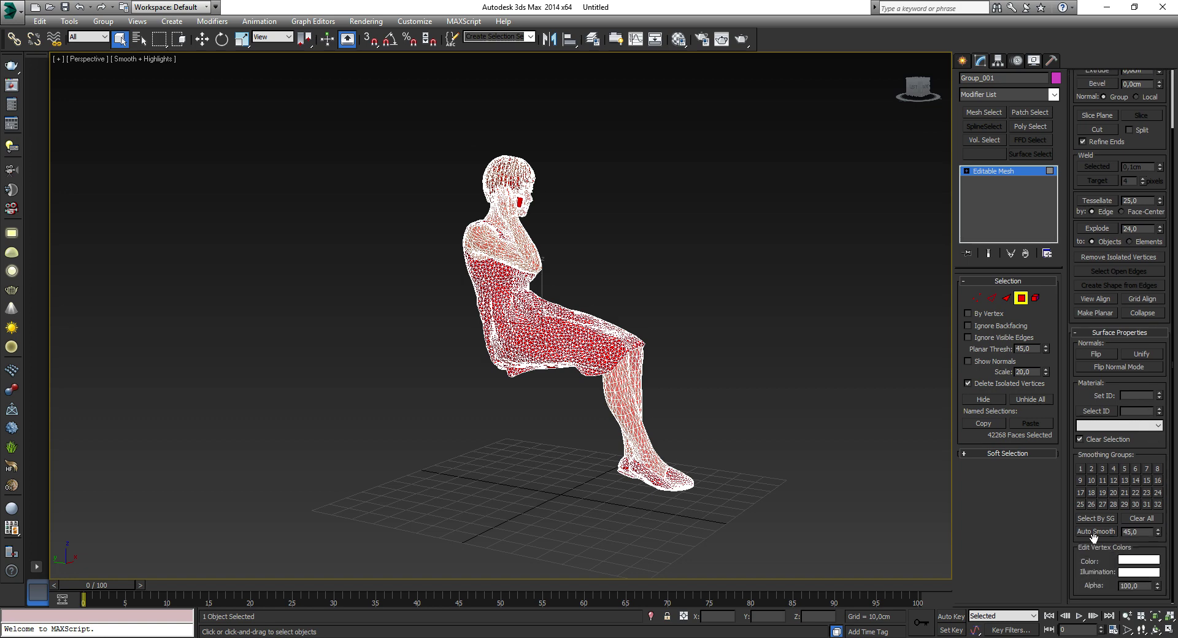
# - Deselect the faces and figure, then orbit around the merged woman to inspect it
pyautogui.click(741, 331)
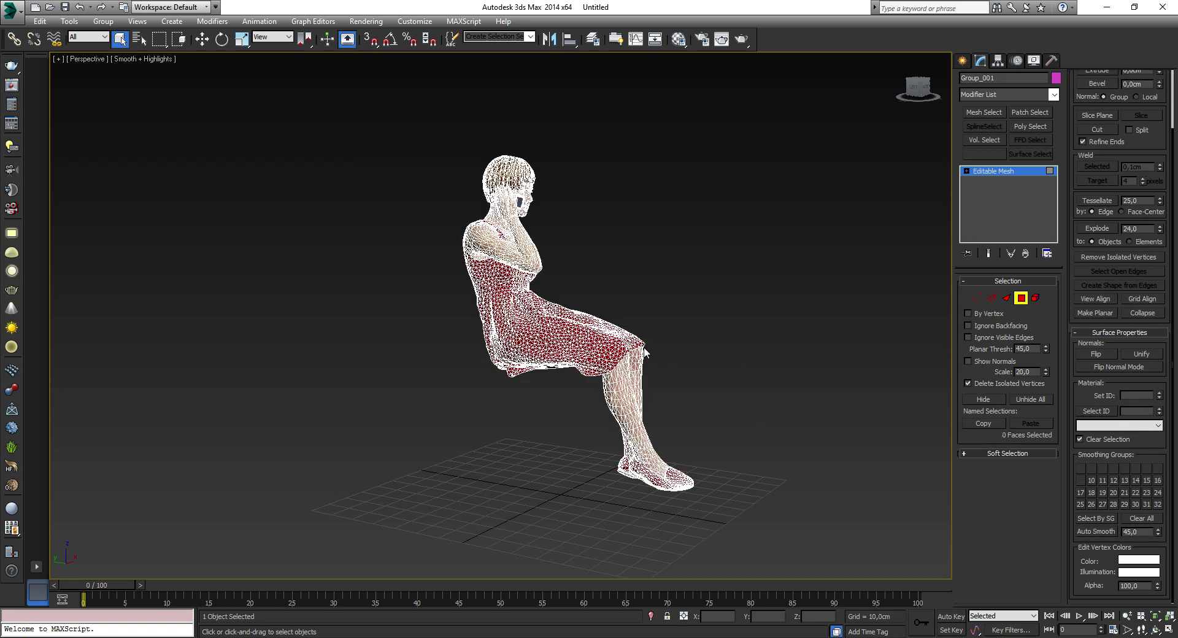
pyautogui.click(961, 60)
pyautogui.click(773, 255)
pyautogui.scroll(10, 553, 331)
pyautogui.scroll(-5, 553, 331)
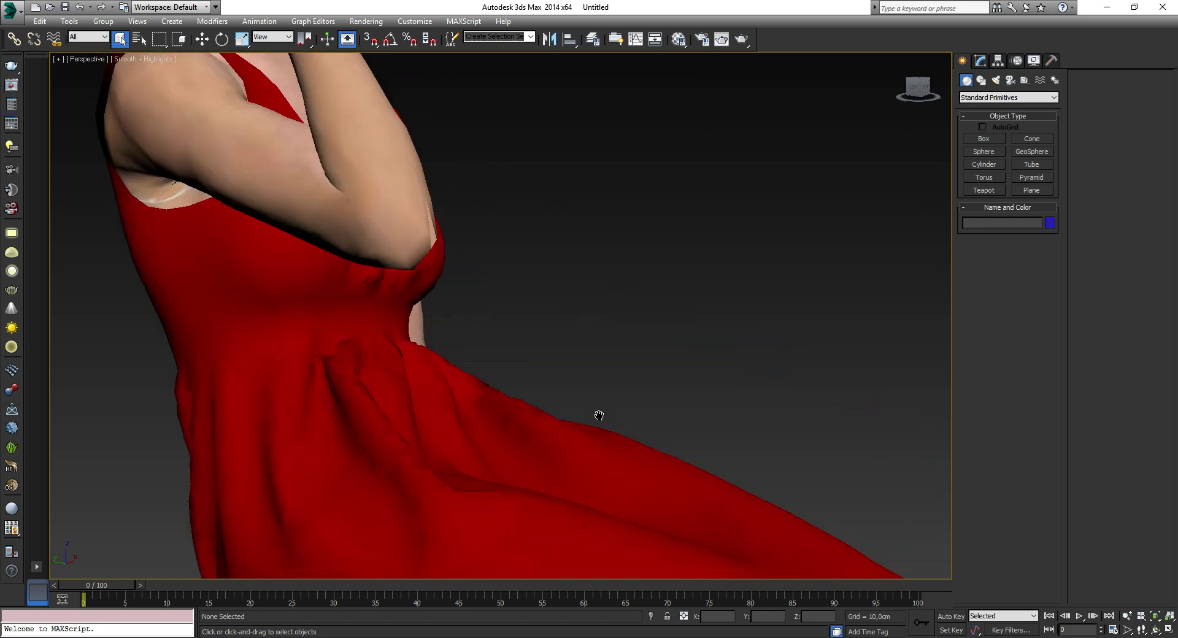
pyautogui.moveTo(599, 416)
pyautogui.mouseDown(button='middle')
pyautogui.moveTo(705, 491)
pyautogui.moveTo(678, 464)
pyautogui.moveTo(644, 364)
pyautogui.moveTo(620, 350)
pyautogui.mouseUp(button='middle')
pyautogui.scroll(3, 645, 420)
pyautogui.press('super')
pyautogui.click(660, 463)
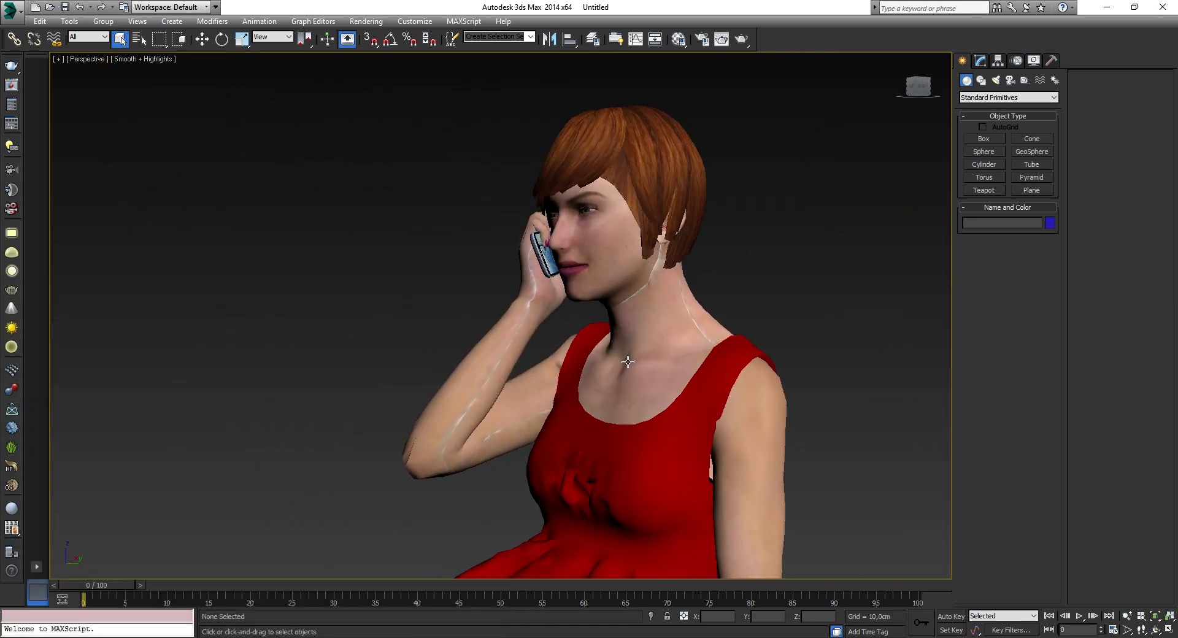
pyautogui.scroll(-5, 620, 349)
pyautogui.moveTo(547, 401)
pyautogui.keyDown('alt'); pyautogui.mouseDown(button='middle')
pyautogui.moveTo(606, 343)
pyautogui.moveTo(589, 327)
pyautogui.mouseUp(button='middle'); pyautogui.keyUp('alt')
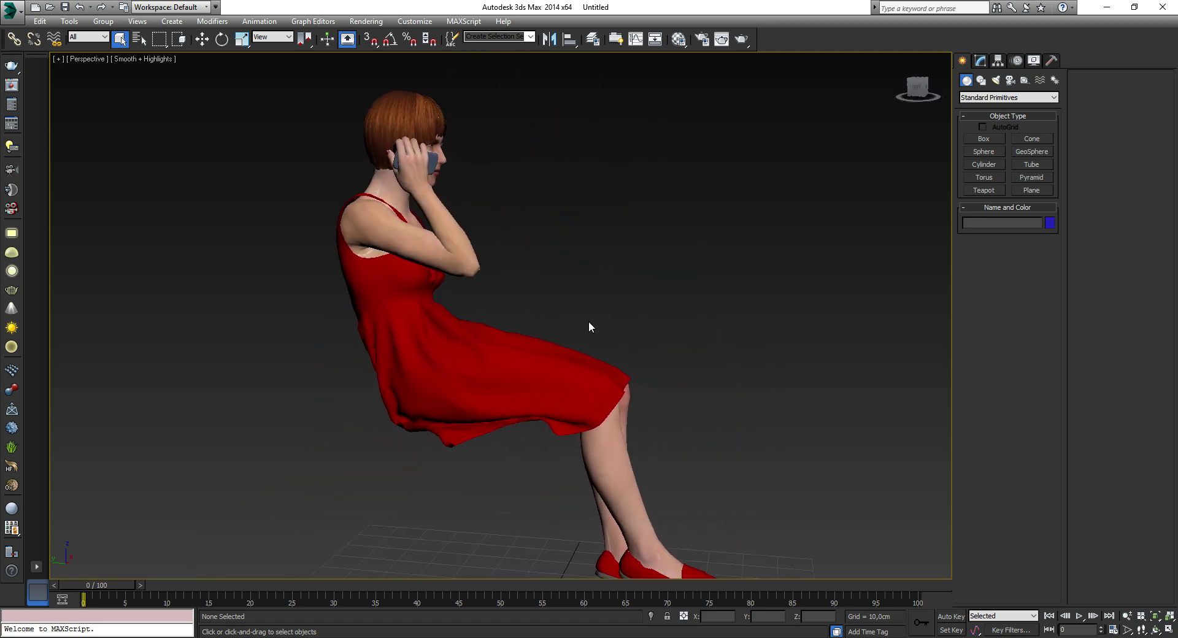
pyautogui.click(616, 398)
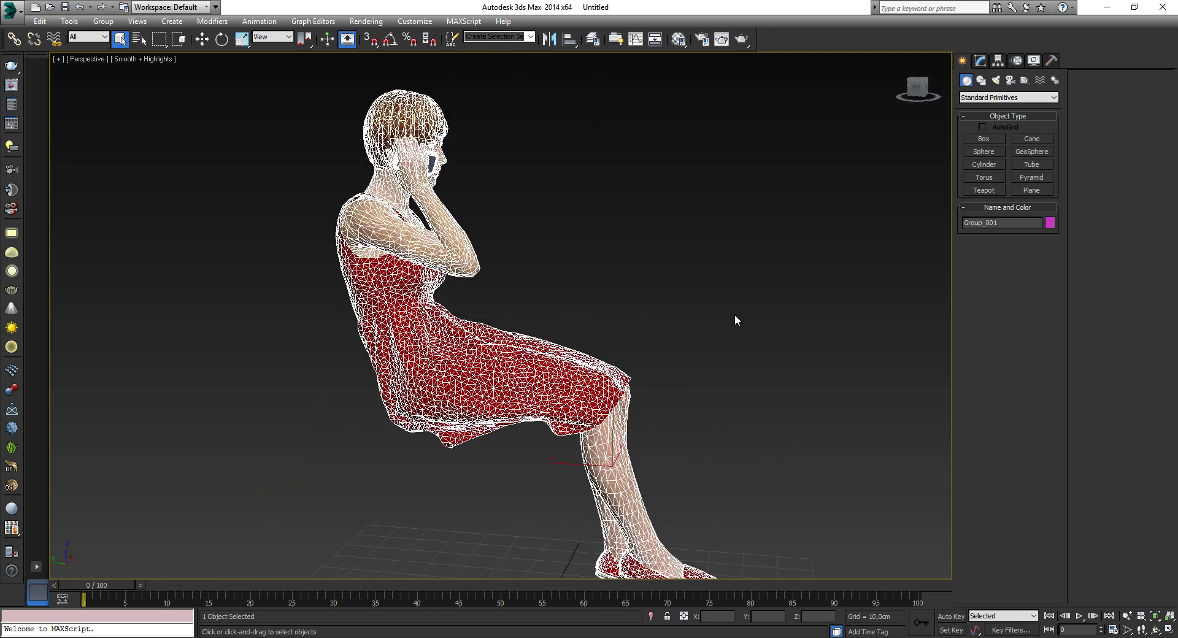
pyautogui.click(531, 226)
pyautogui.moveTo(532, 226)
pyautogui.keyDown('alt'); pyautogui.mouseDown(button='middle')
pyautogui.moveTo(467, 306)
pyautogui.moveTo(498, 354)
pyautogui.mouseUp(button='middle'); pyautogui.keyUp('alt')
pyautogui.scroll(10, 498, 354)
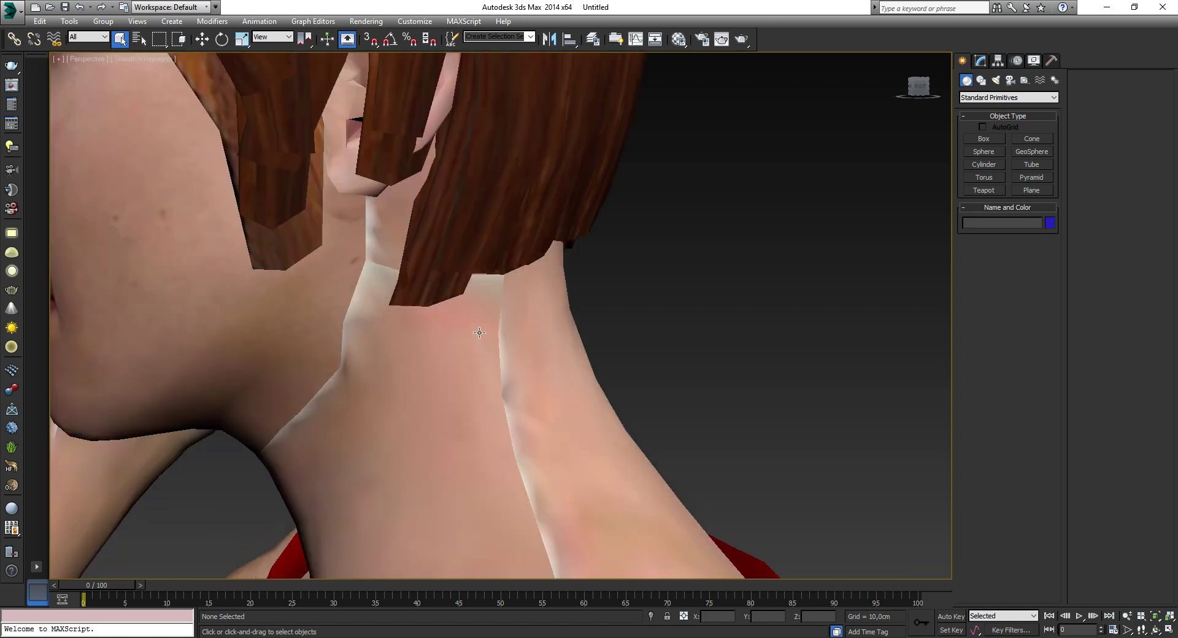
pyautogui.scroll(-10, 496, 360)
pyautogui.moveTo(496, 360)
pyautogui.keyDown('alt'); pyautogui.mouseDown(button='middle')
pyautogui.moveTo(616, 320)
pyautogui.moveTo(576, 299)
pyautogui.mouseUp(button='middle'); pyautogui.keyUp('alt')
pyautogui.scroll(-3, 621, 316)
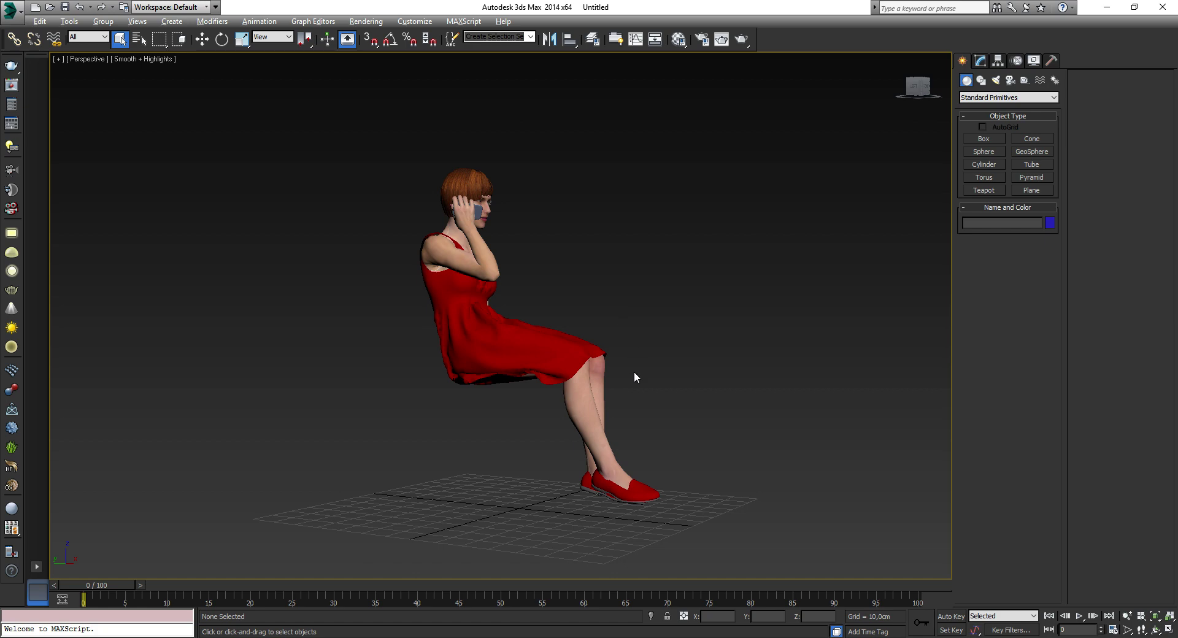
# - Maximize the Left viewport to show the figure from the side
pyautogui.hotkey('alt', 'w')
pyautogui.click(440, 412)
pyautogui.hotkey('alt', 'w')
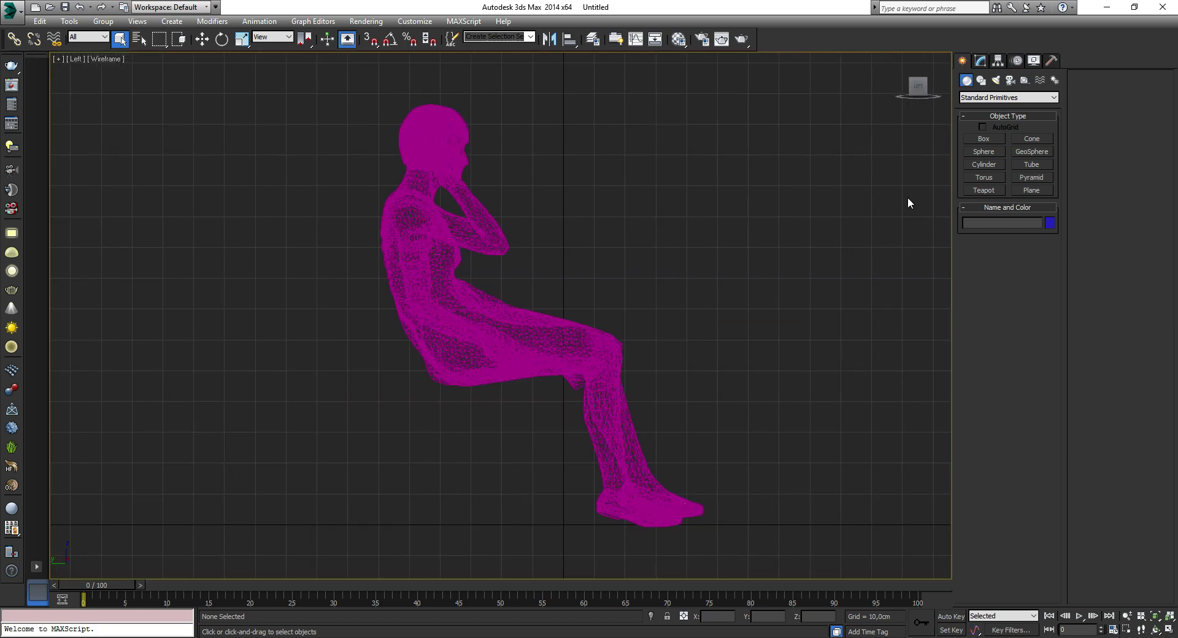
# - Place Bones in the Left view at foot, knee, hip, back, neck and head top
pyautogui.click(1055, 80)
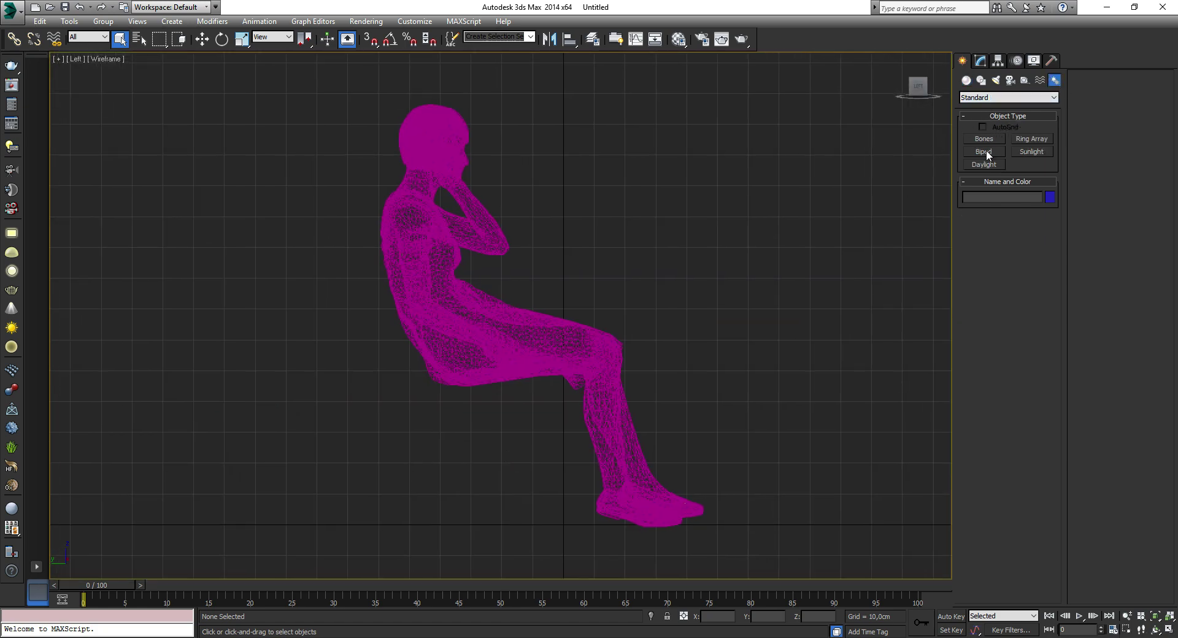
pyautogui.click(984, 140)
pyautogui.moveTo(716, 456); pyautogui.dragTo(712, 439, button='middle')
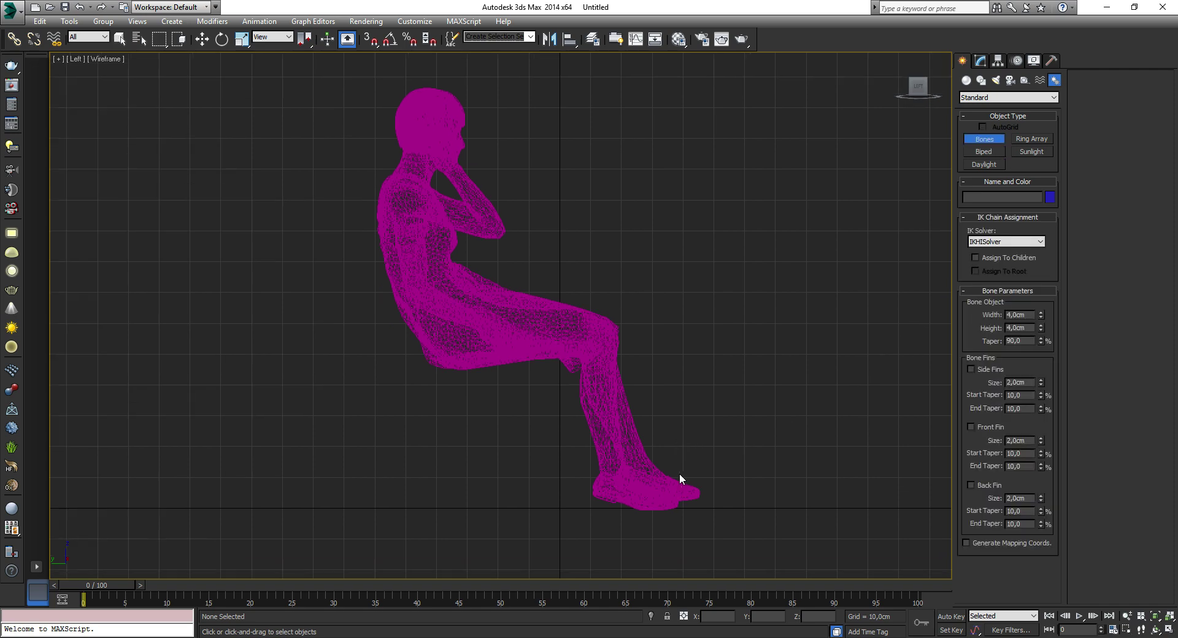
pyautogui.click(638, 493)
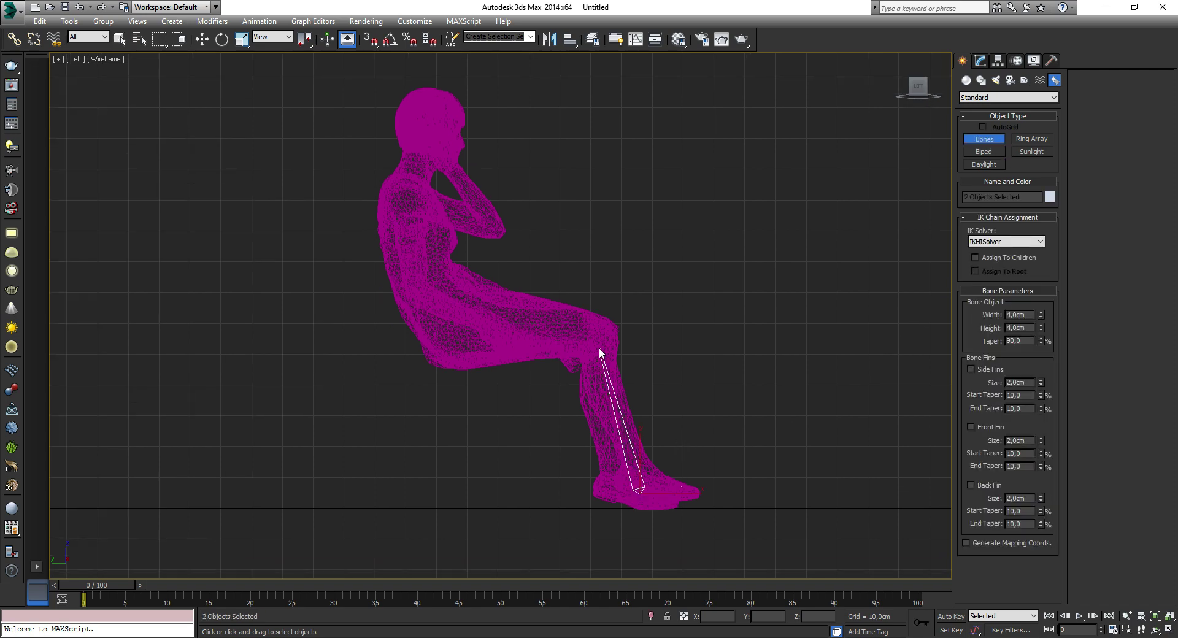
pyautogui.click(588, 332)
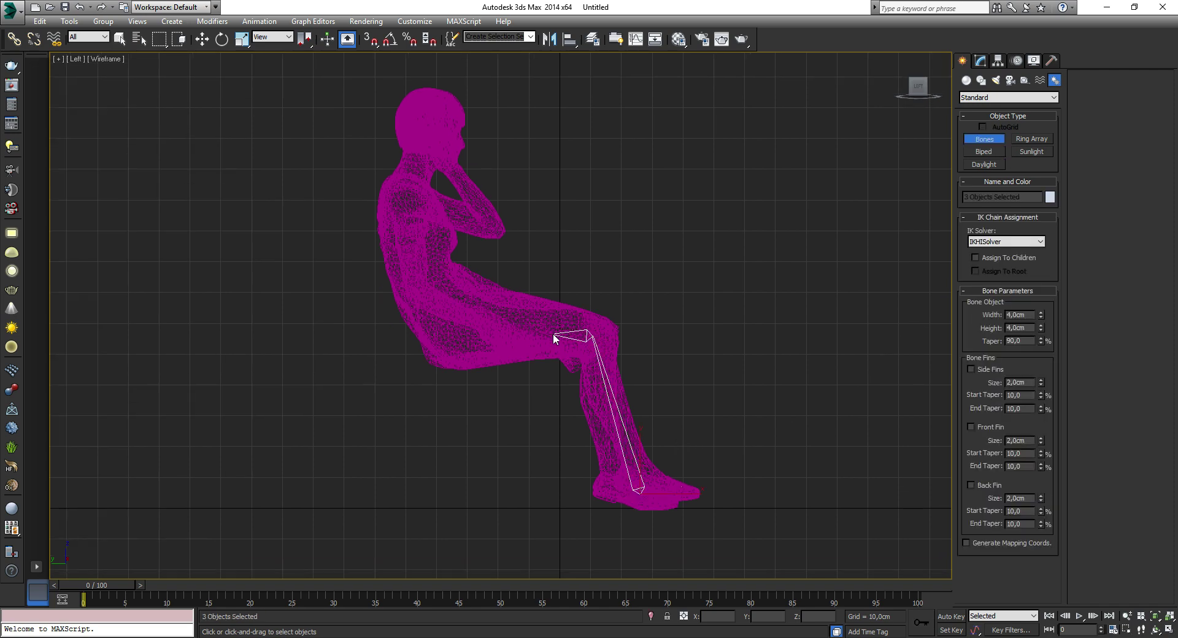
pyautogui.click(449, 338)
pyautogui.click(407, 241)
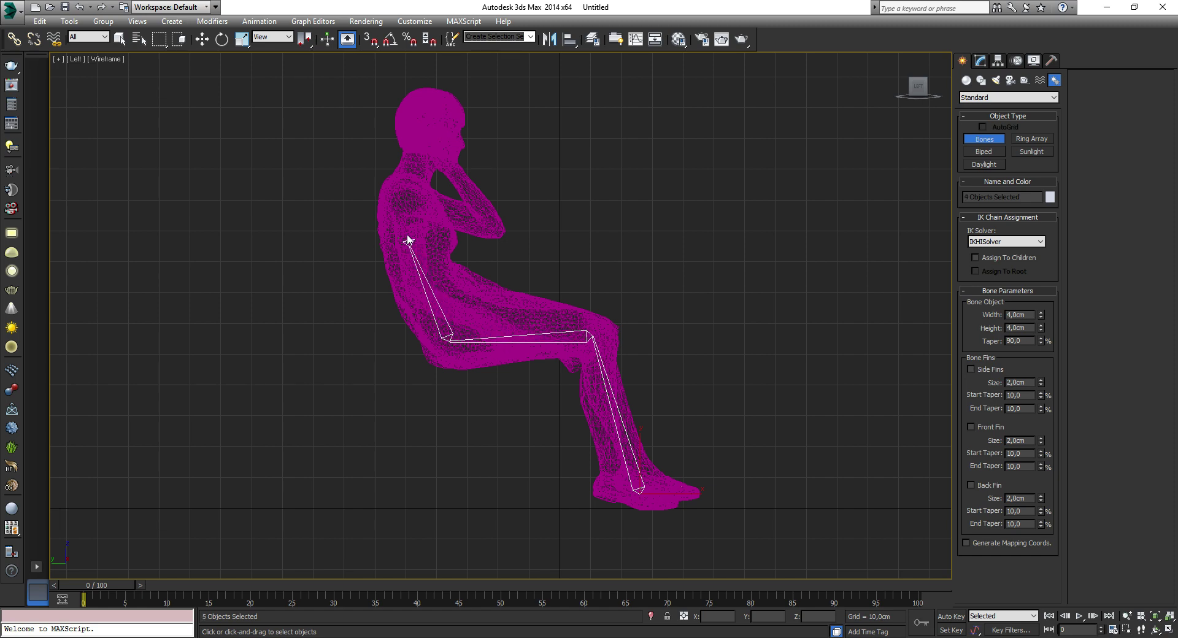
pyautogui.click(404, 173)
pyautogui.click(443, 94)
pyautogui.rightClick(443, 95)
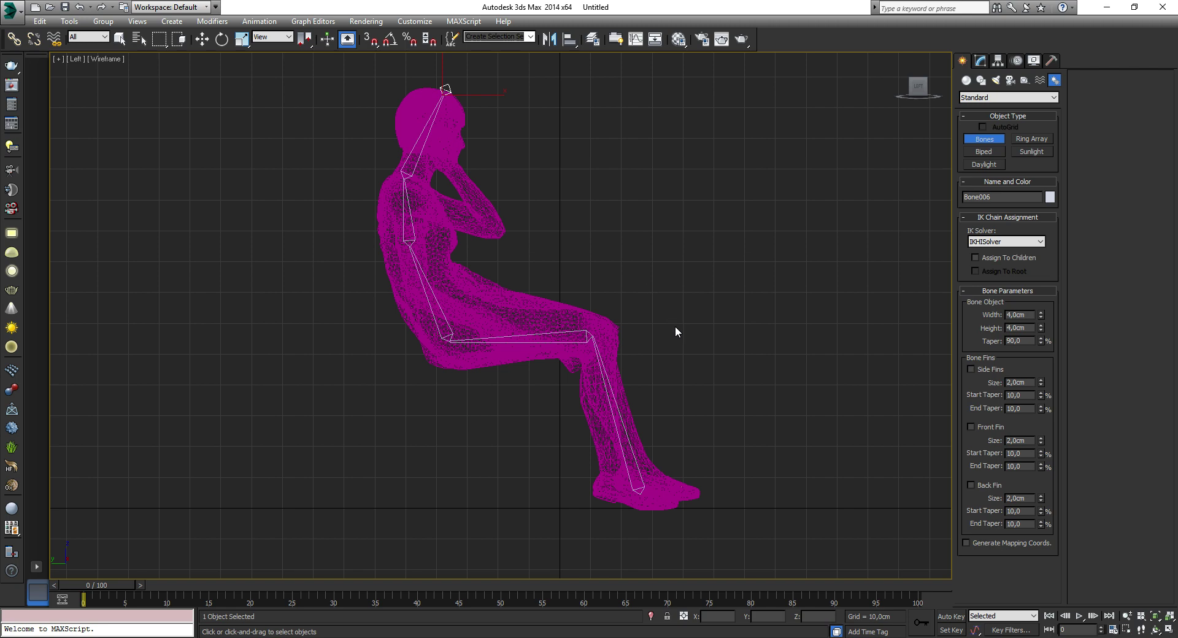
# - Add a Skin modifier to the woman's mesh Group_001
pyautogui.press('w')
pyautogui.click(508, 294)
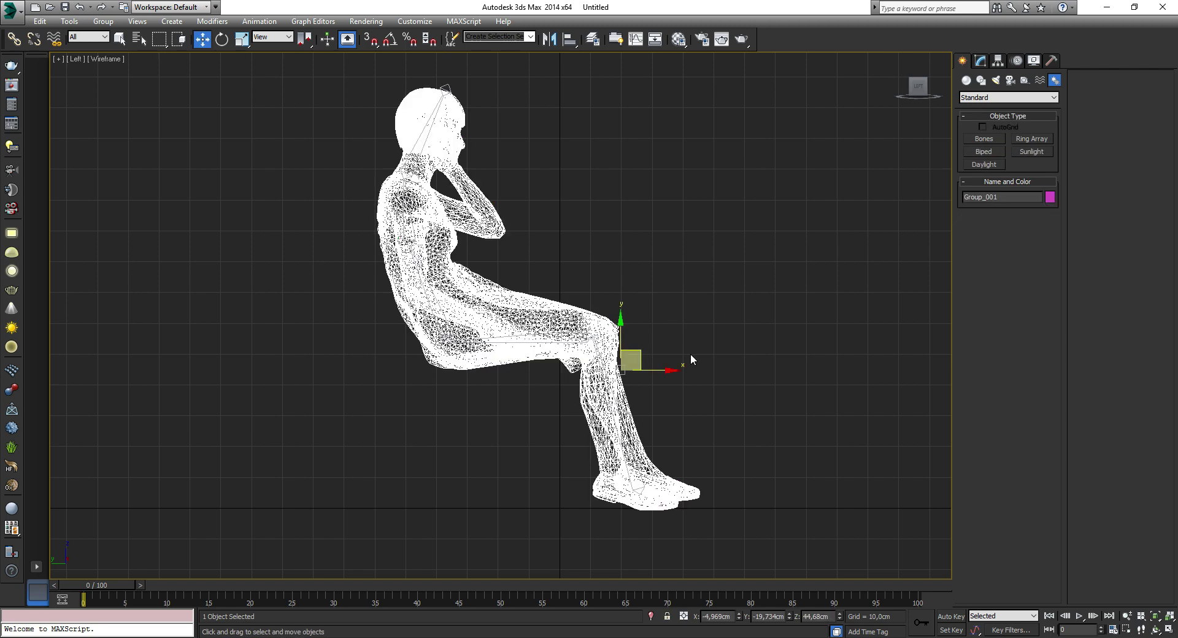
pyautogui.click(980, 61)
pyautogui.click(1053, 94)
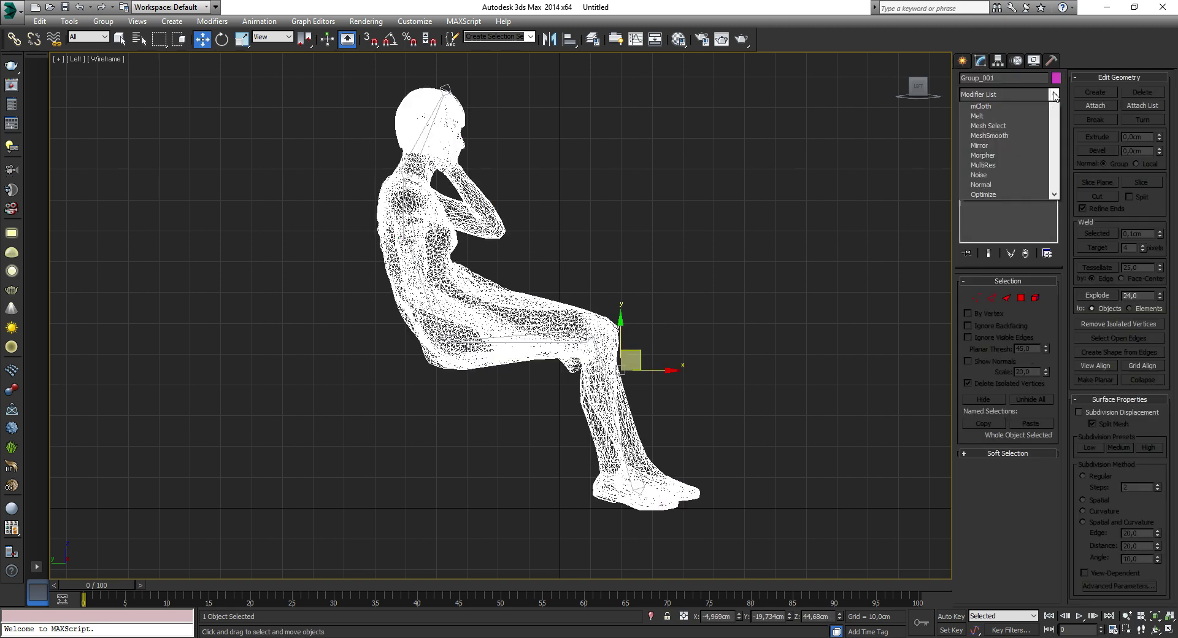
pyautogui.moveTo(1055, 174); pyautogui.dragTo(1055, 377)
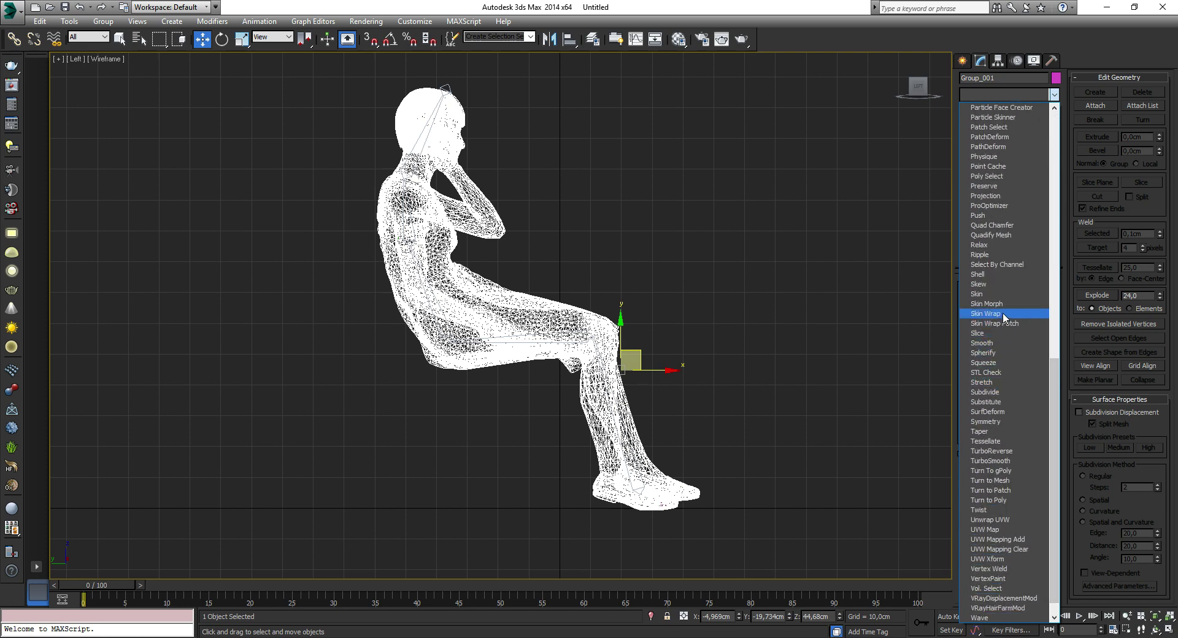
pyautogui.click(999, 296)
pyautogui.moveTo(682, 369); pyautogui.dragTo(663, 386, button='middle')
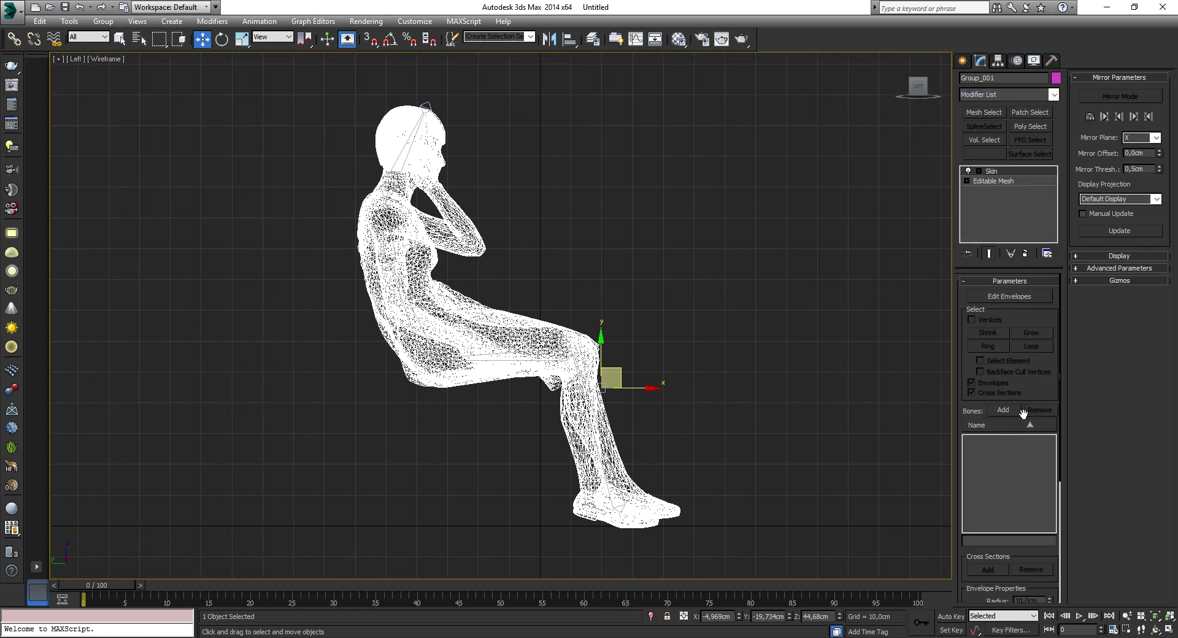
# - Add Bone001 through Bone006 to the Skin and turn on Edit Envelopes
pyautogui.click(1000, 411)
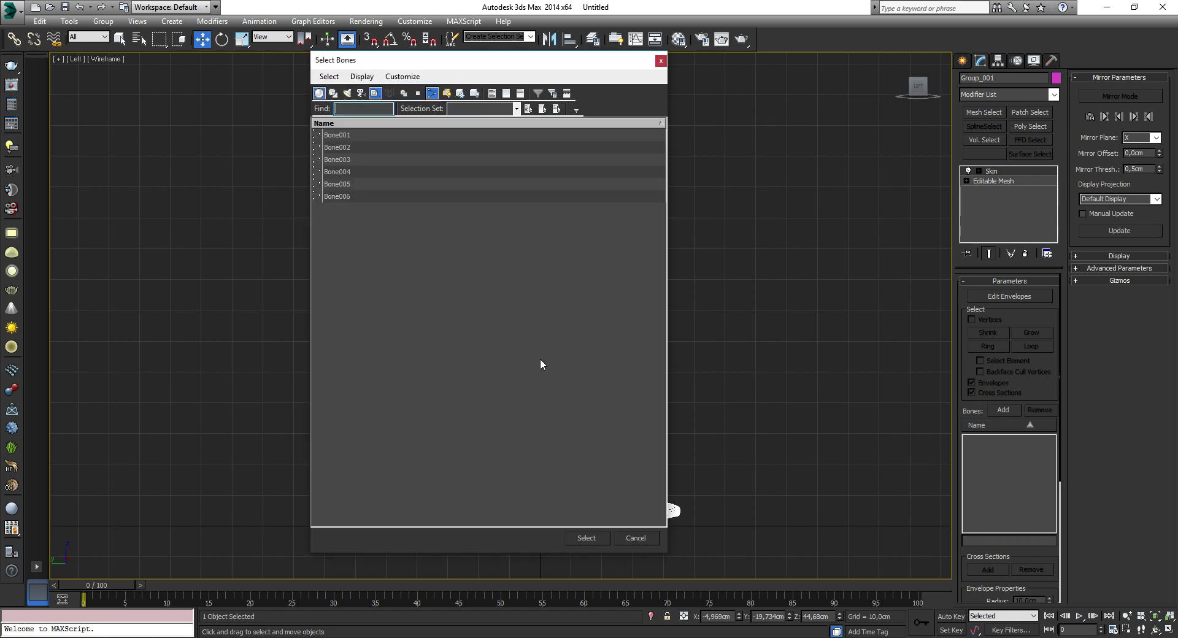
pyautogui.click(331, 135)
pyautogui.keyDown('shift'); pyautogui.click(347, 196); pyautogui.keyUp('shift')
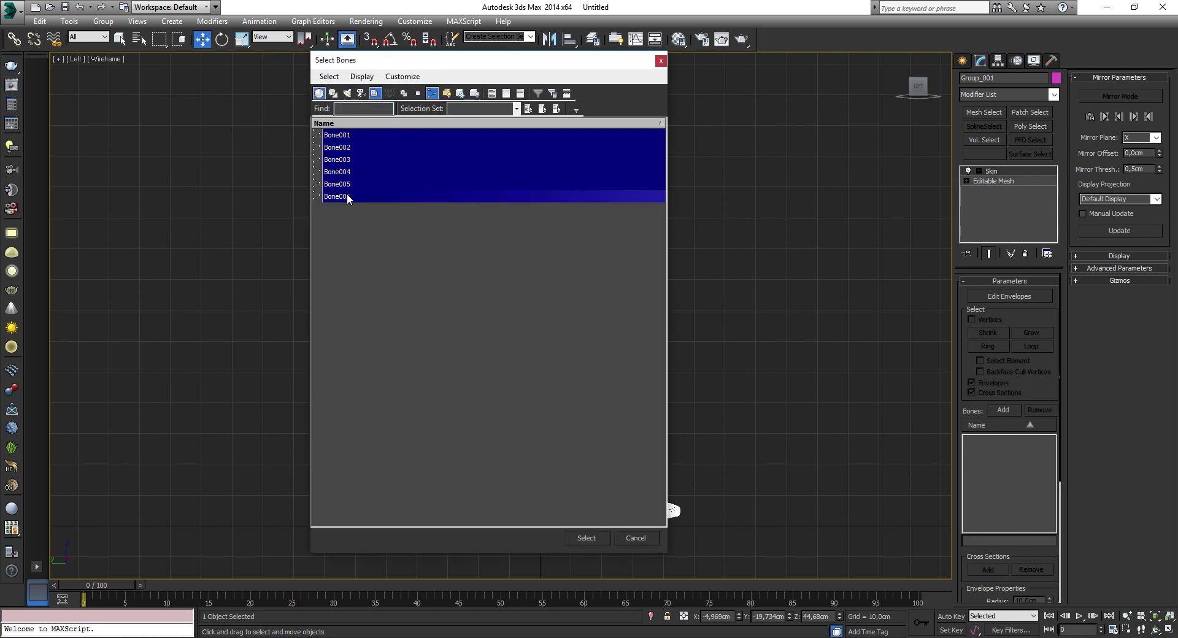
pyautogui.click(583, 538)
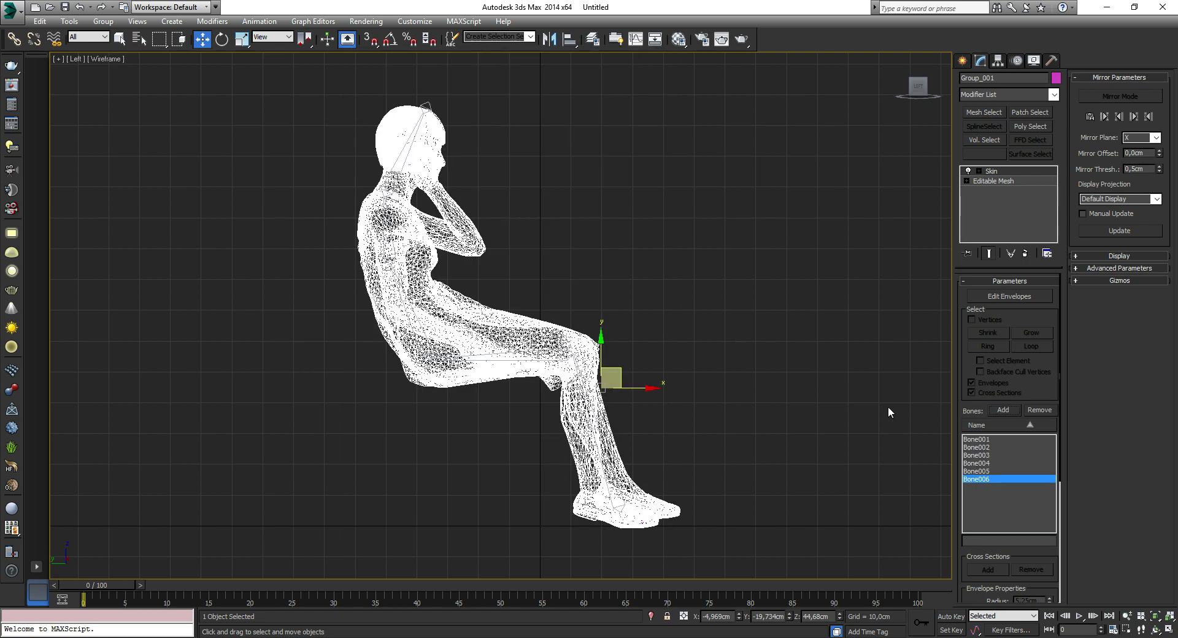
pyautogui.click(979, 171)
# - Inspect Bone001's leg envelope, then maximize Perspective and orbit to the figure's front
pyautogui.click(1000, 181)
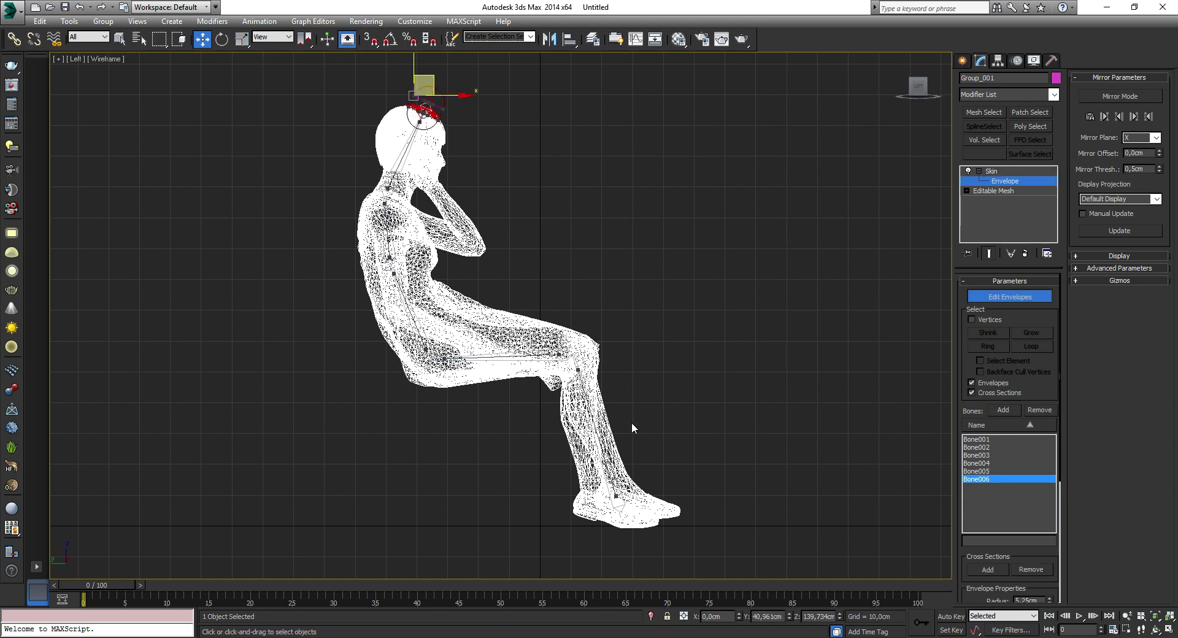
pyautogui.click(976, 440)
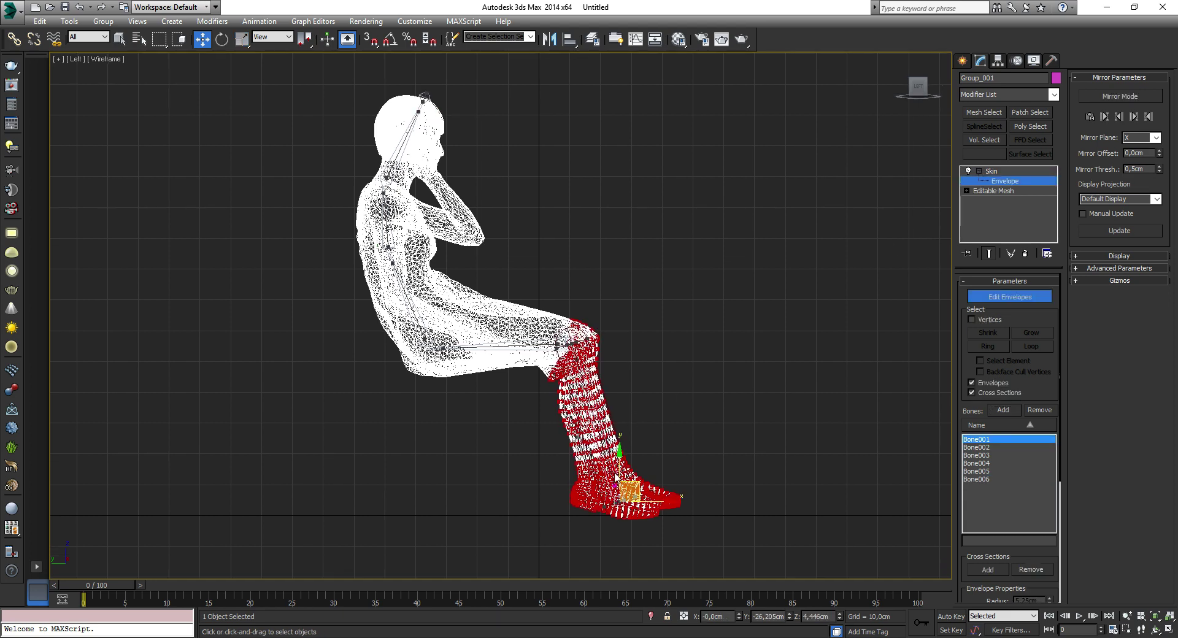
pyautogui.hotkey('alt', 'w')
pyautogui.middleClick(789, 518)
pyautogui.hotkey('alt', 'w')
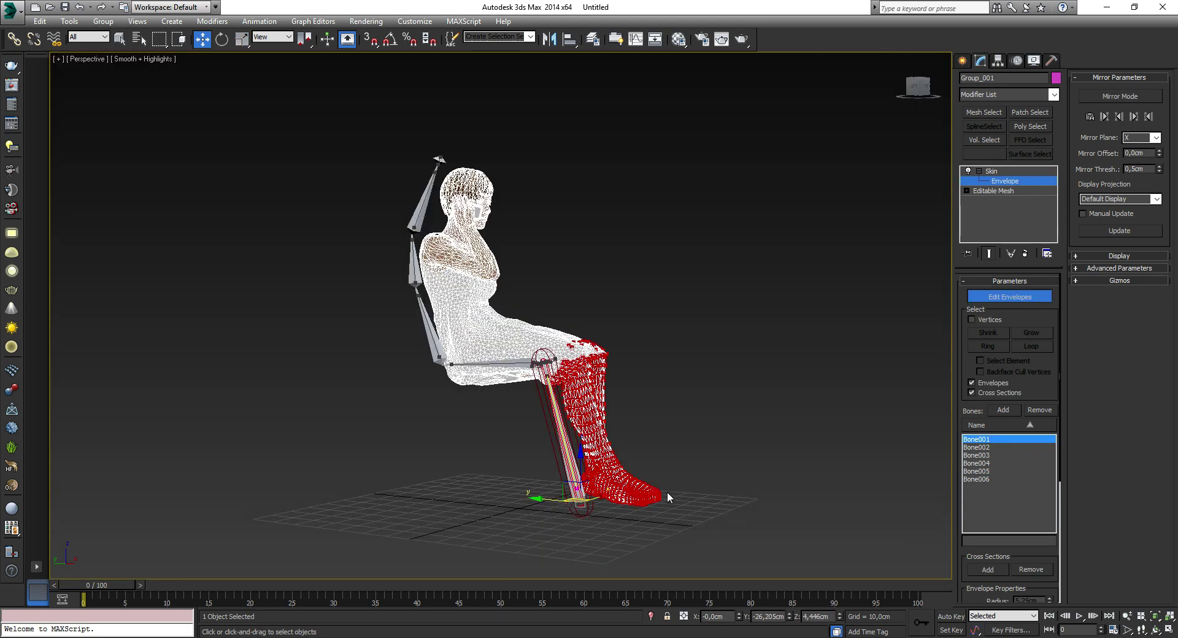
pyautogui.keyDown('alt'); pyautogui.moveTo(667, 491); pyautogui.dragTo(842, 379, button='middle'); pyautogui.keyUp('alt')
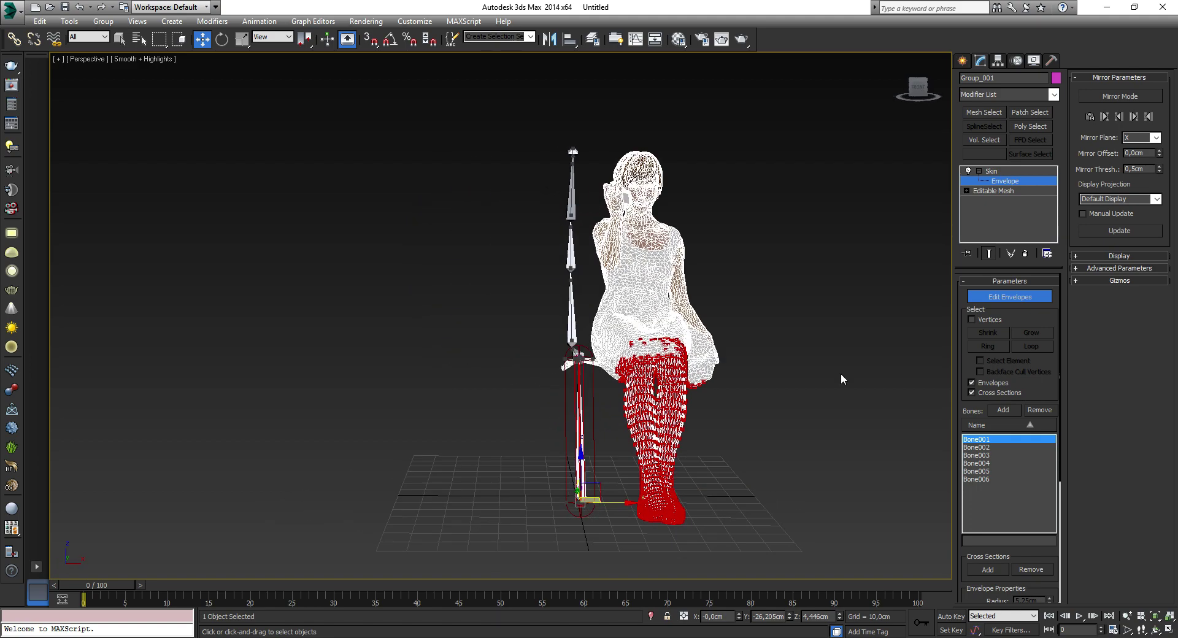
# - Delete the Skin modifier and move Bone001 along X into the woman's legs
pyautogui.click(1025, 254)
pyautogui.click(582, 398)
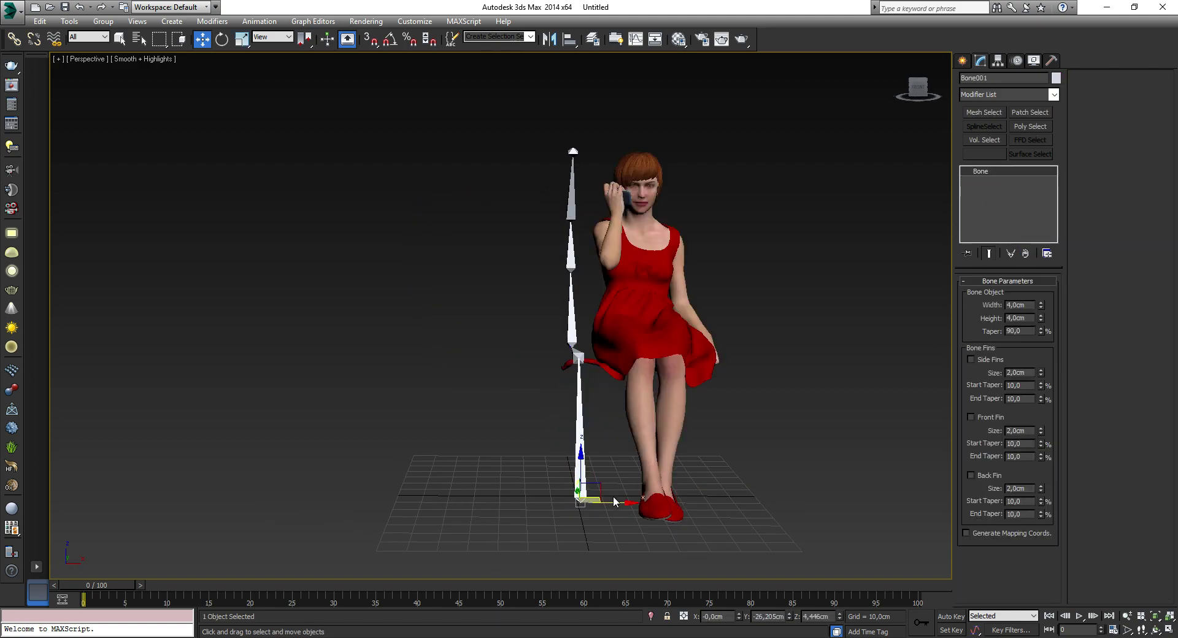
pyautogui.moveTo(617, 500); pyautogui.dragTo(686, 500)
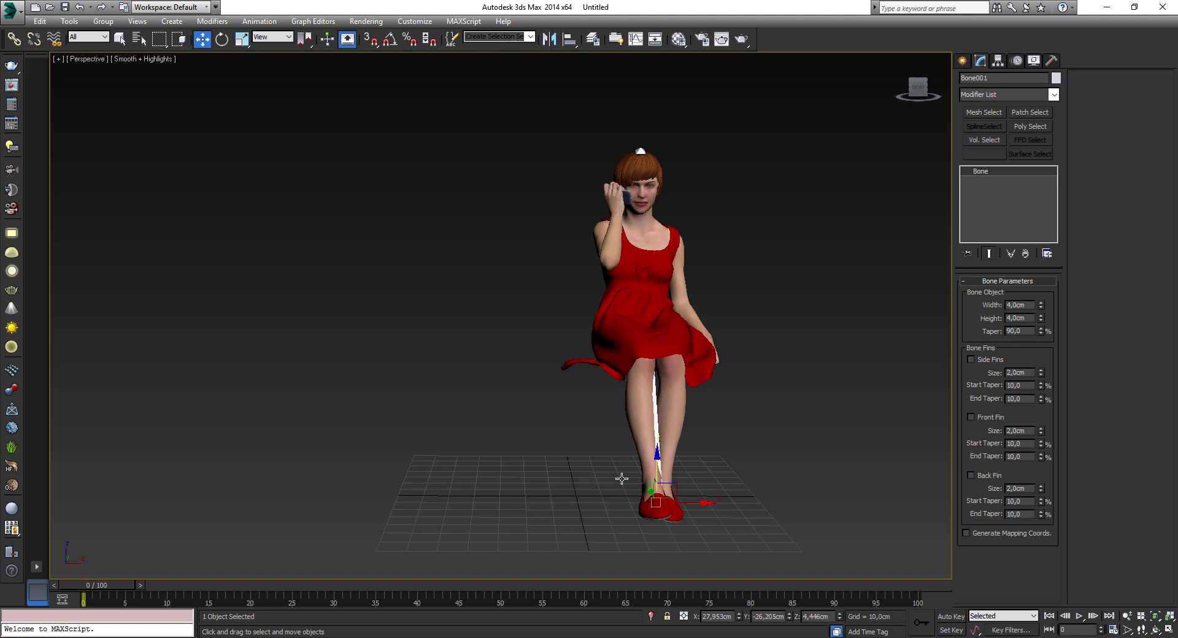
pyautogui.keyDown('alt'); pyautogui.moveTo(623, 479); pyautogui.dragTo(850, 371, button='middle'); pyautogui.keyUp('alt')
pyautogui.hotkey('ctrl', 'z')
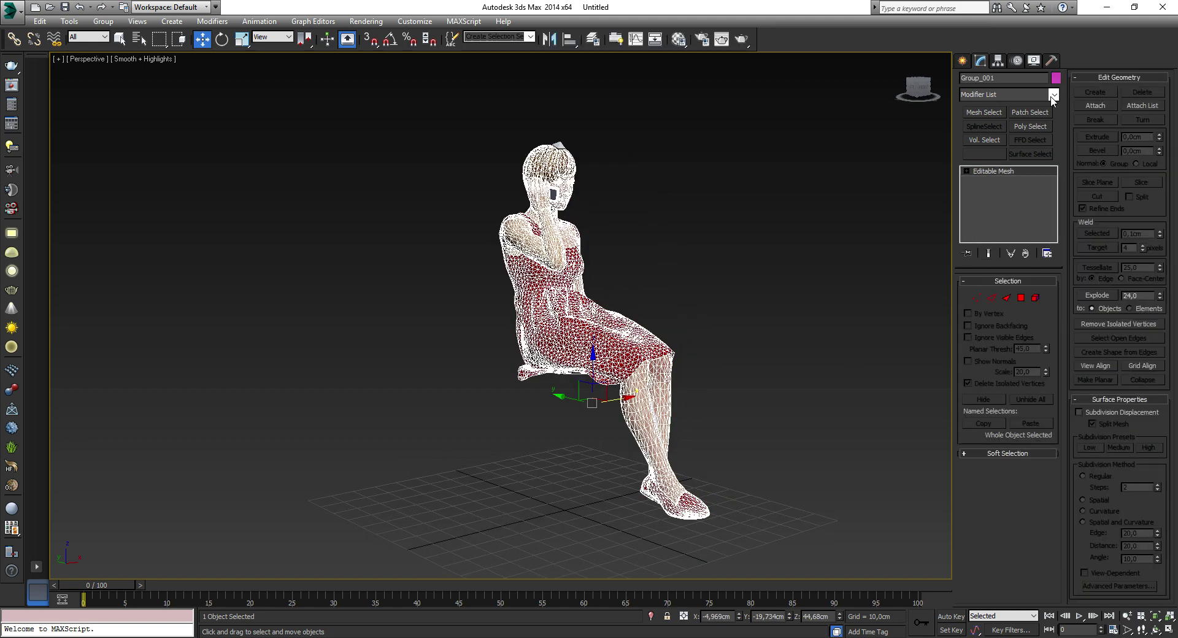
# - Add a Skin modifier bound to Bone001 through Bone006 and turn on Edit Envelopes
pyautogui.click(1006, 94)
pyautogui.scroll(-10, 1047, 394)
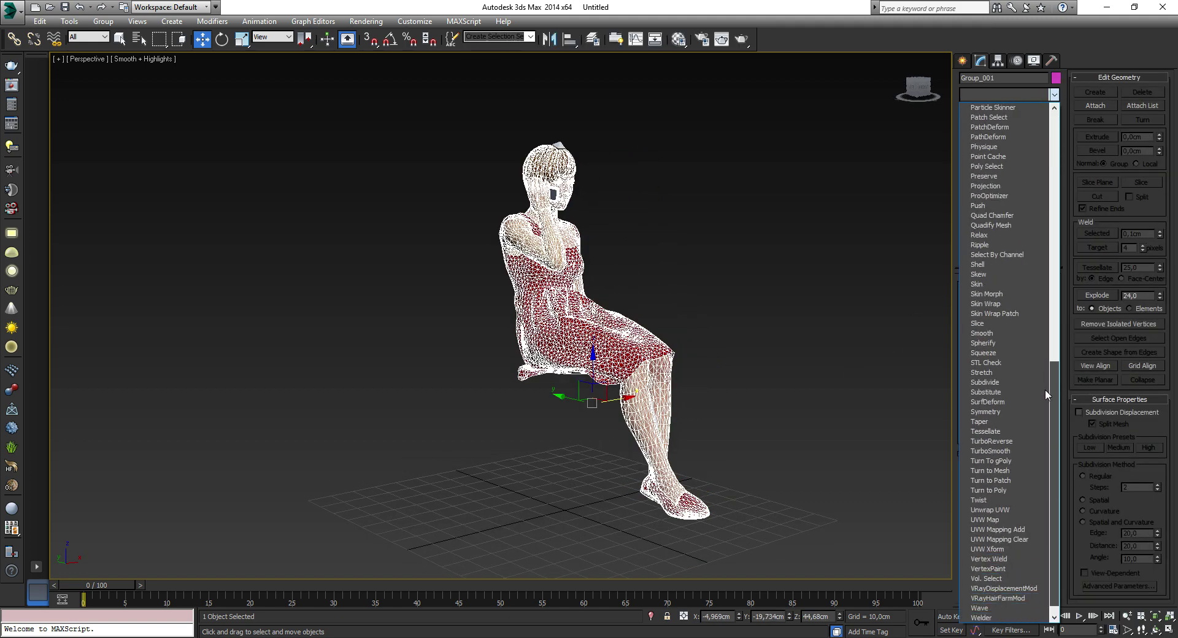
pyautogui.click(995, 275)
pyautogui.click(1000, 410)
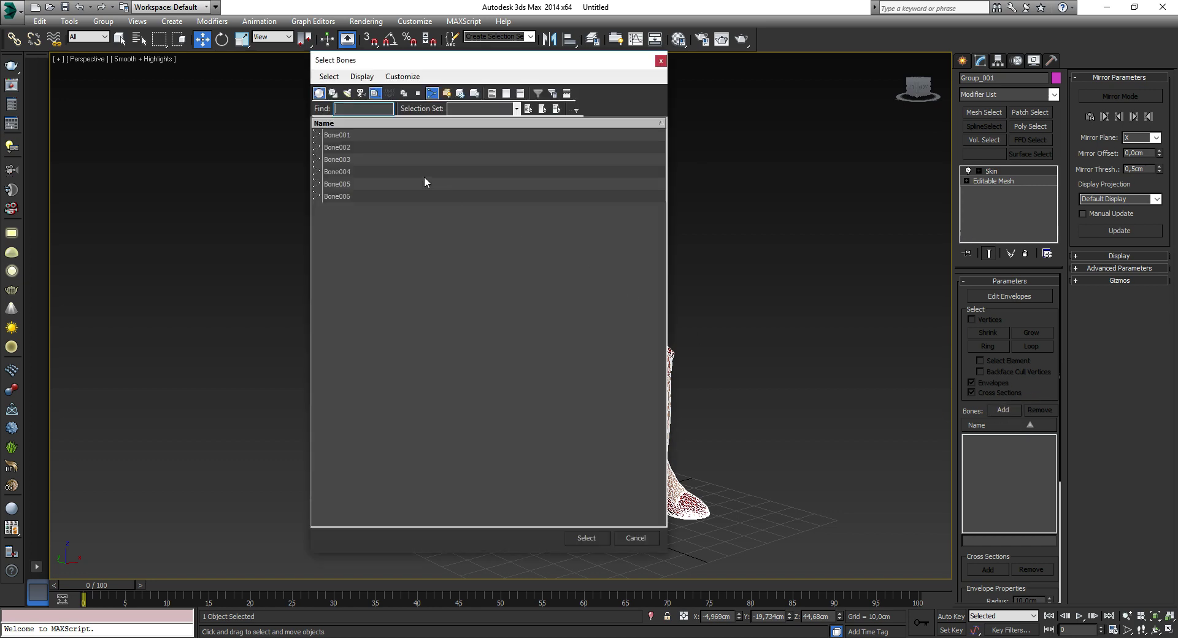
pyautogui.click(363, 136)
pyautogui.keyDown('shift'); pyautogui.click(366, 197); pyautogui.keyUp('shift')
pyautogui.click(587, 538)
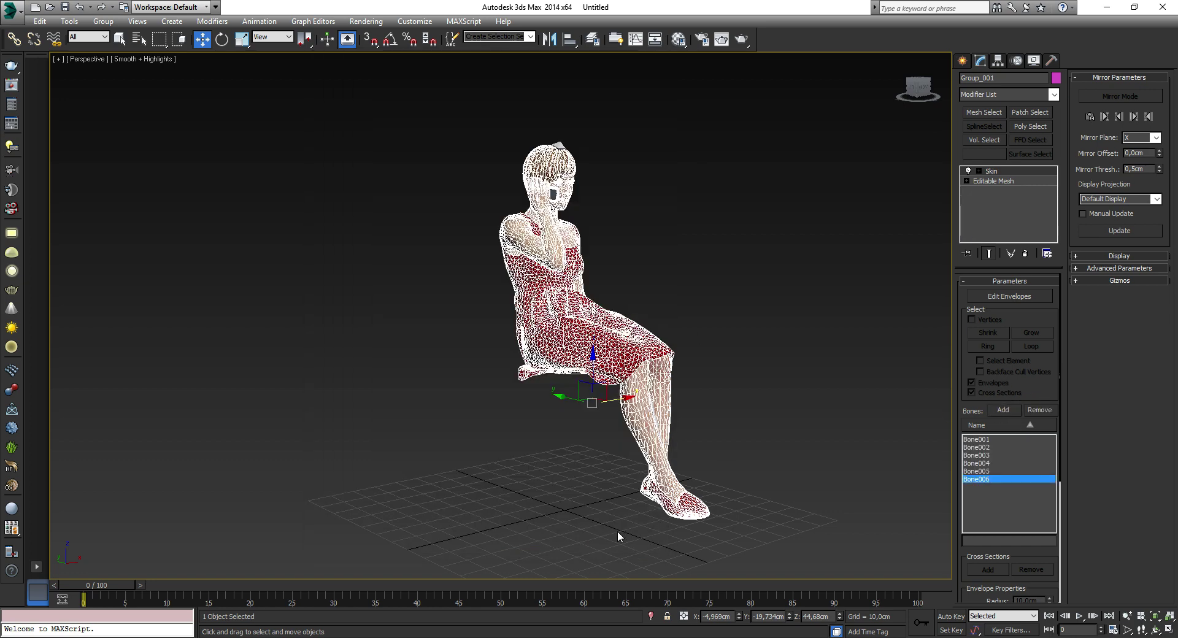
pyautogui.click(980, 171)
# - Inspect the Bone001 to Bone005 envelopes on legs, torso, shoulder and neck
pyautogui.click(1000, 181)
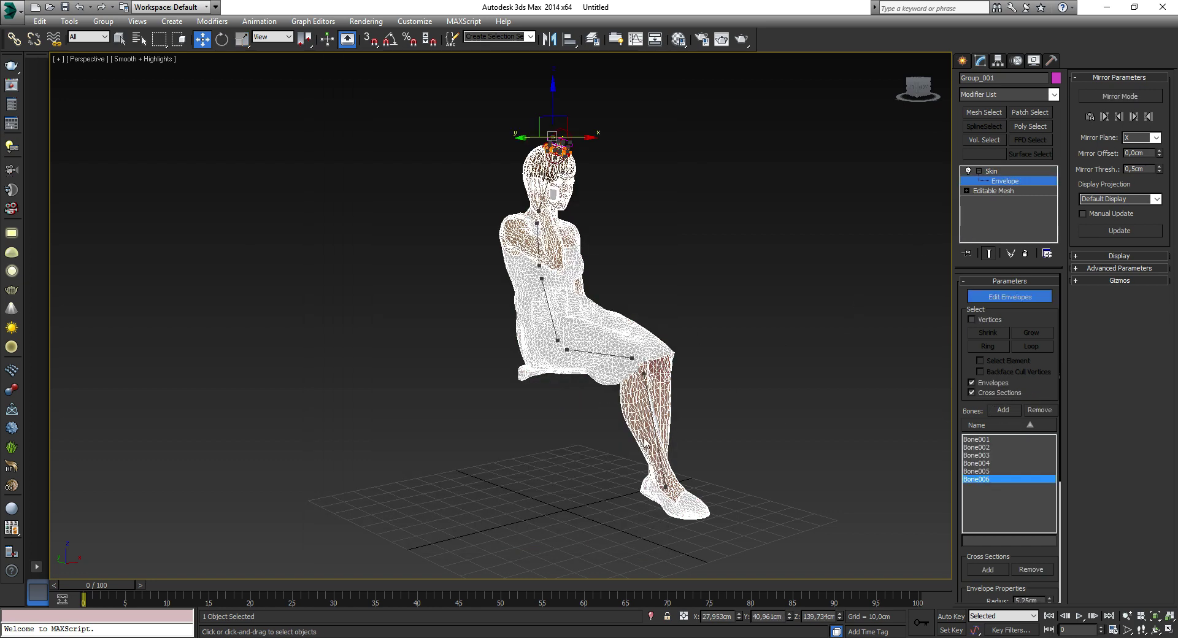
pyautogui.click(652, 428)
pyautogui.moveTo(651, 428)
pyautogui.keyDown('alt'); pyautogui.mouseDown(button='middle')
pyautogui.moveTo(638, 368)
pyautogui.moveTo(589, 391)
pyautogui.mouseUp(button='middle'); pyautogui.keyUp('alt')
pyautogui.scroll(5, 638, 367)
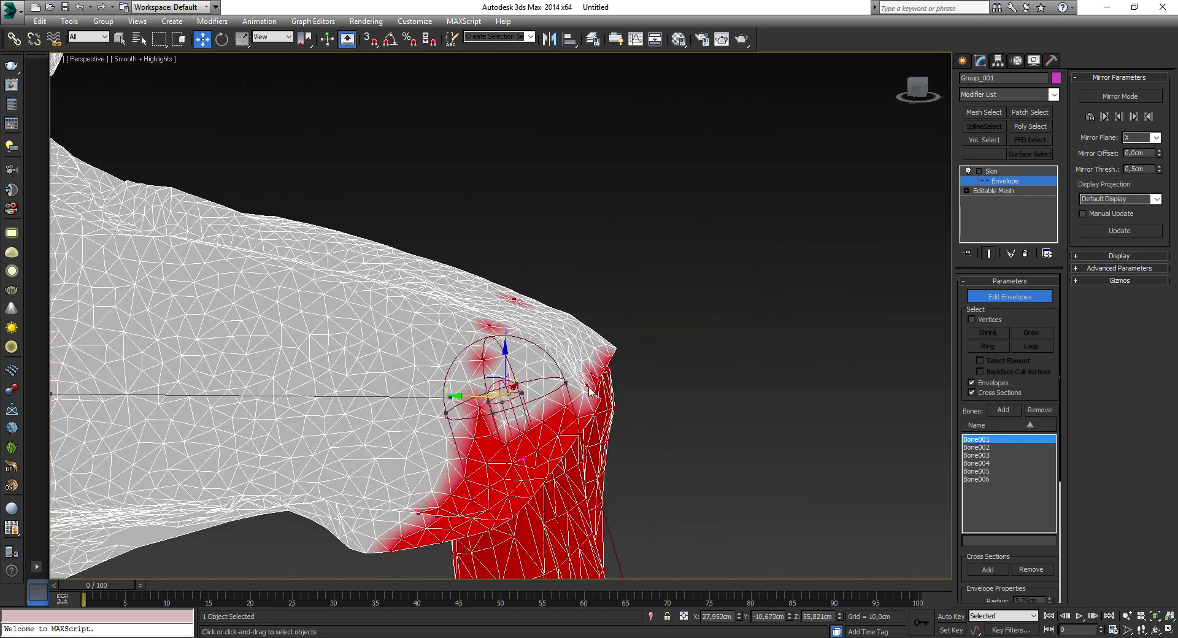
pyautogui.click(437, 395)
pyautogui.keyDown('alt'); pyautogui.moveTo(437, 395); pyautogui.dragTo(642, 425, button='middle'); pyautogui.keyUp('alt')
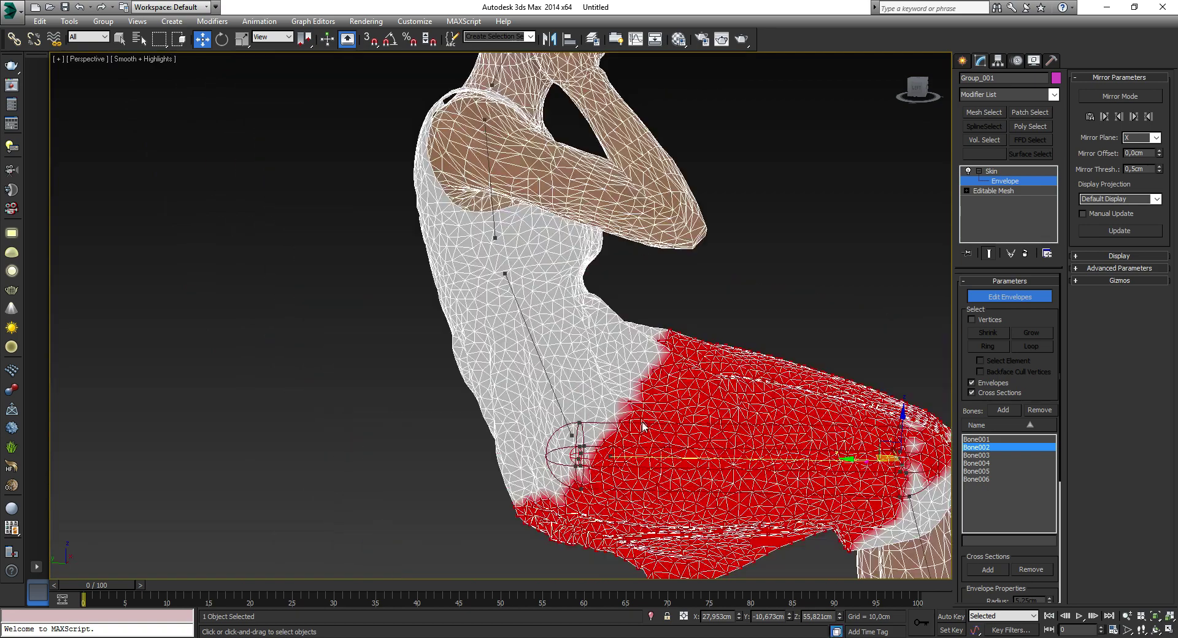
pyautogui.click(551, 388)
pyautogui.keyDown('alt'); pyautogui.moveTo(499, 279); pyautogui.dragTo(503, 278, button='middle'); pyautogui.keyUp('alt')
pyautogui.click(506, 246)
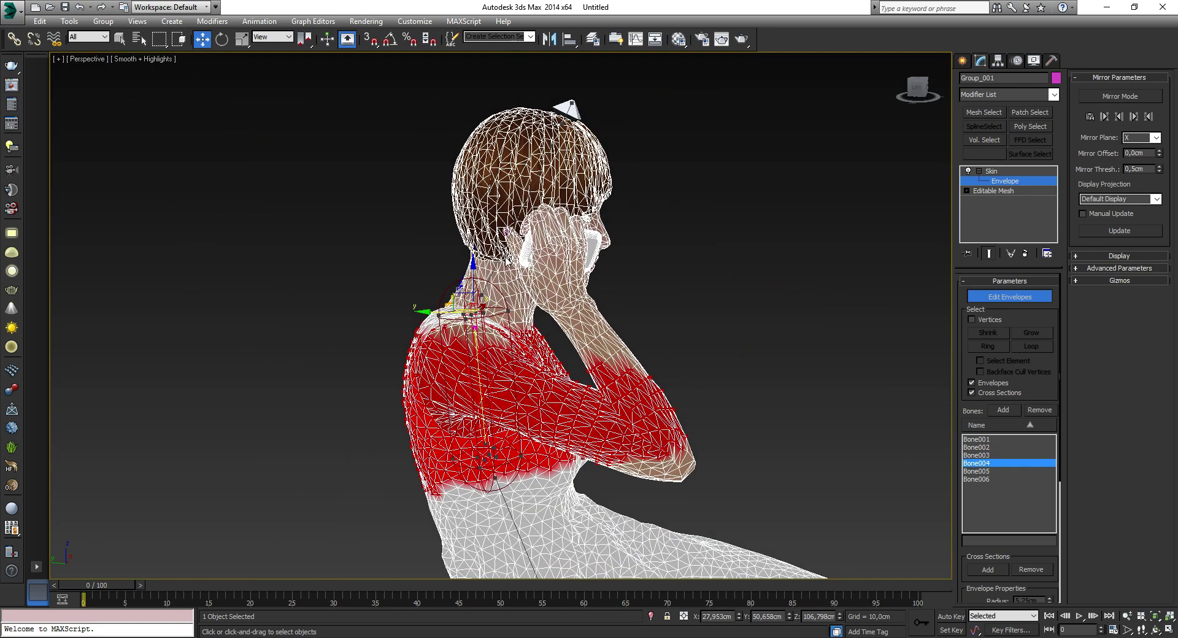
pyautogui.click(506, 251)
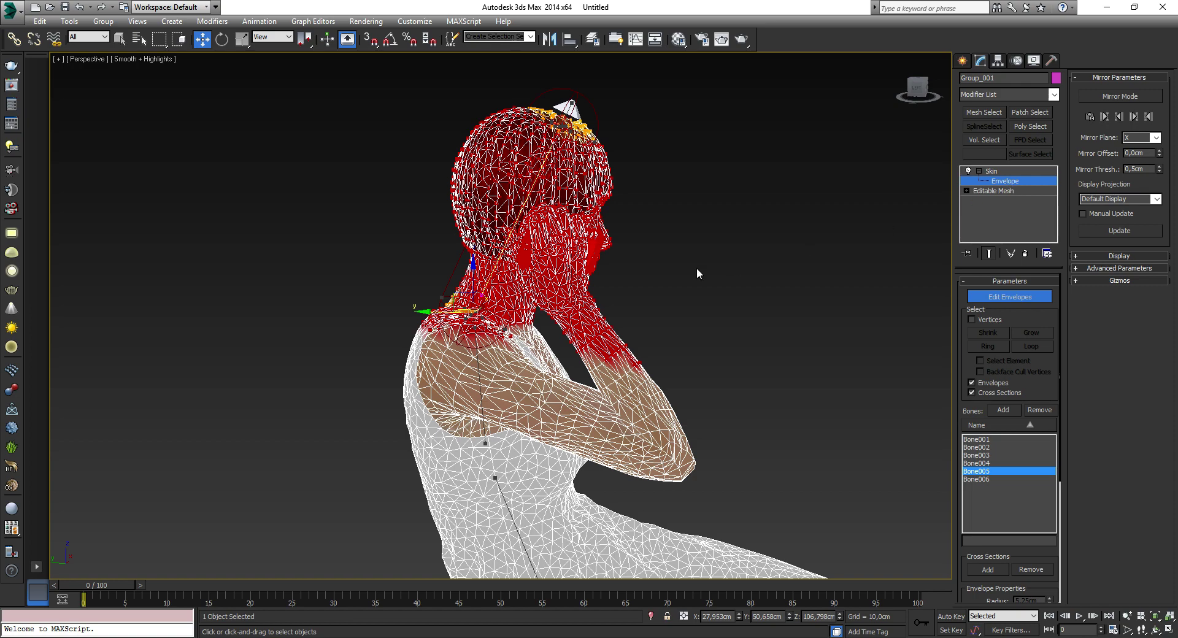
# - Enlarge Bone005's neck envelope to about 13.971cm radius
pyautogui.scroll(2, 564, 286)
pyautogui.scroll(1, 508, 271)
pyautogui.scroll(1, 517, 282)
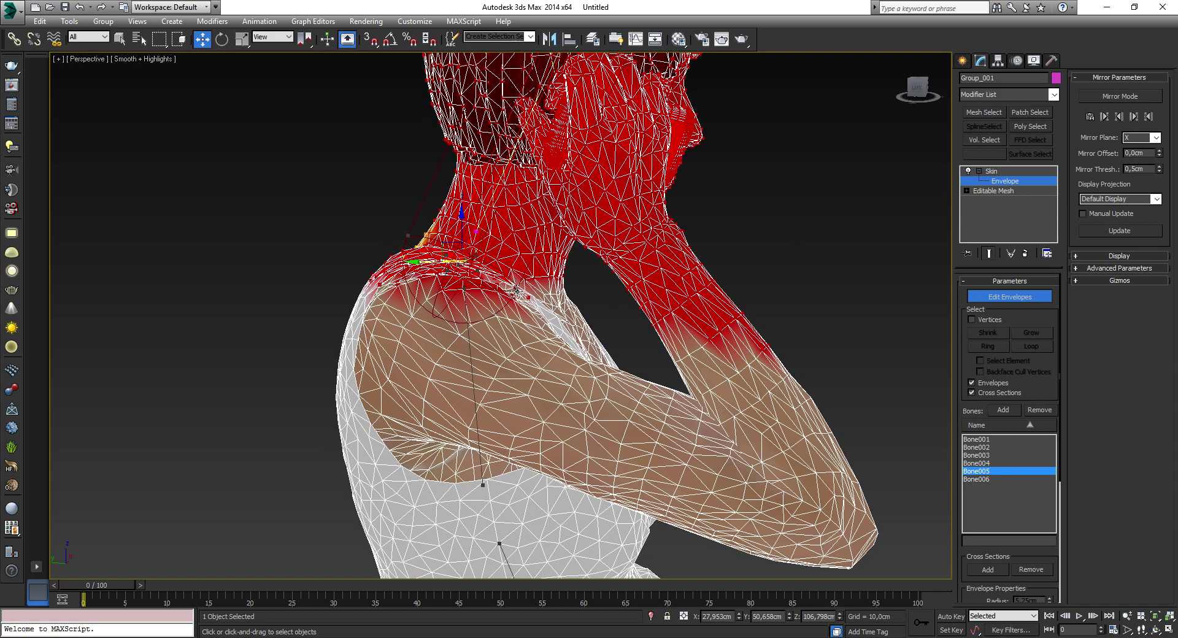
pyautogui.moveTo(527, 297); pyautogui.dragTo(586, 299)
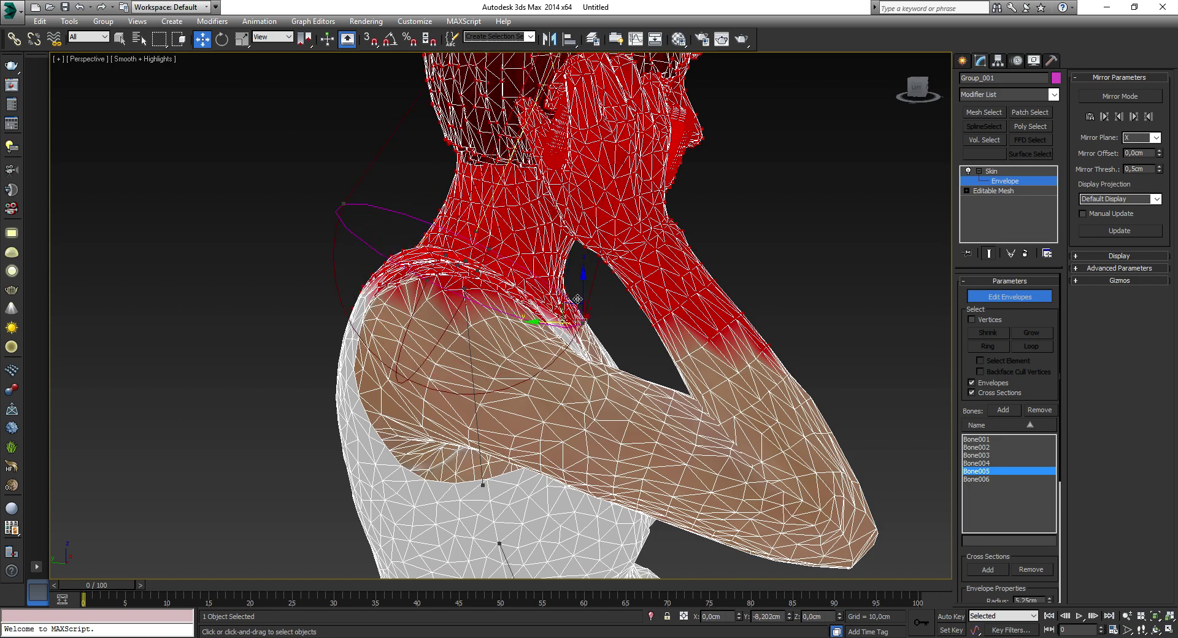
pyautogui.moveTo(467, 290); pyautogui.dragTo(514, 332, button='middle')
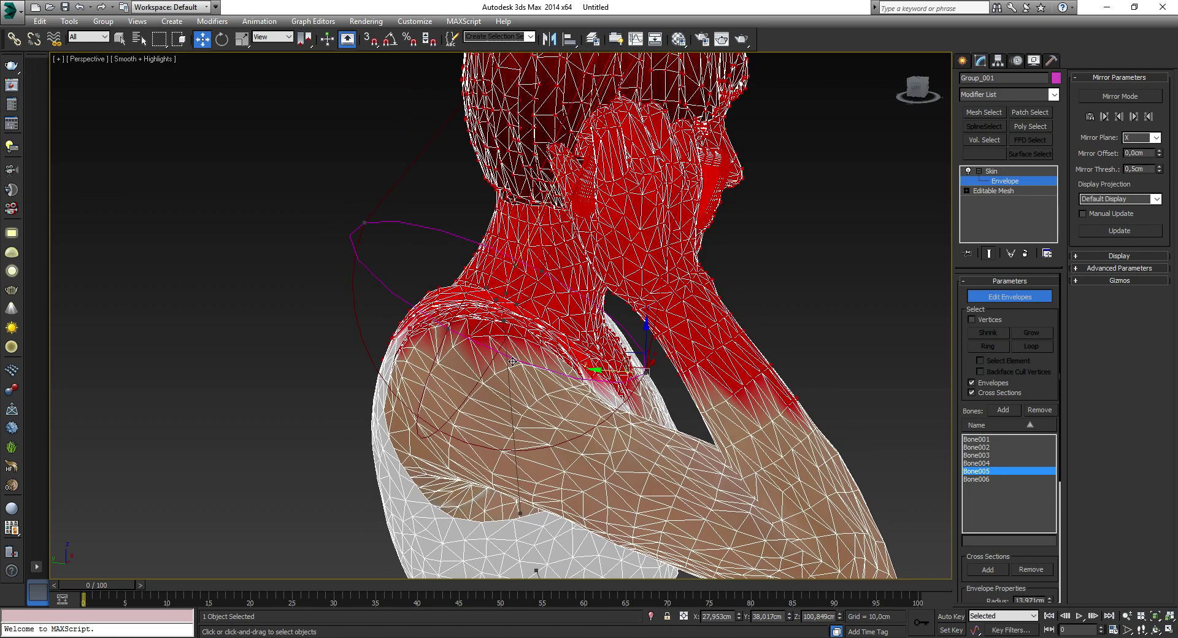
# - Reshape and widen Bone004's shoulder envelope toward the neck, off the lower torso
pyautogui.click(504, 368)
pyautogui.moveTo(560, 296); pyautogui.dragTo(662, 288)
pyautogui.moveTo(650, 295)
pyautogui.keyDown('alt'); pyautogui.mouseDown(button='middle')
pyautogui.moveTo(545, 305)
pyautogui.moveTo(464, 284)
pyautogui.mouseUp(button='middle'); pyautogui.keyUp('alt')
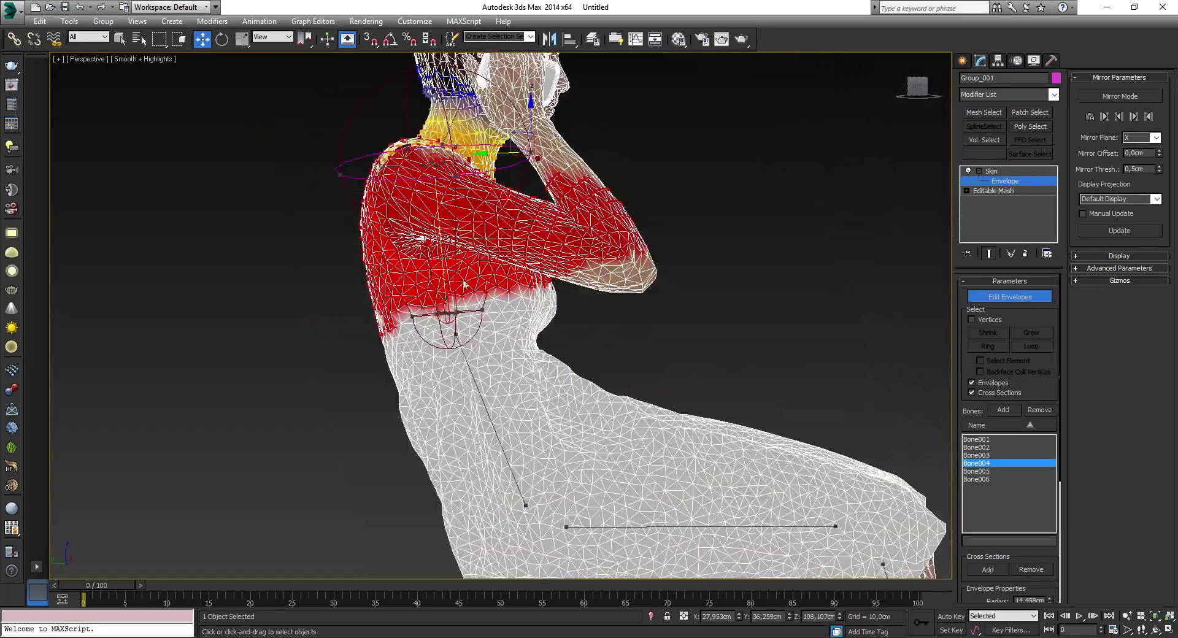
pyautogui.moveTo(482, 310); pyautogui.dragTo(474, 374)
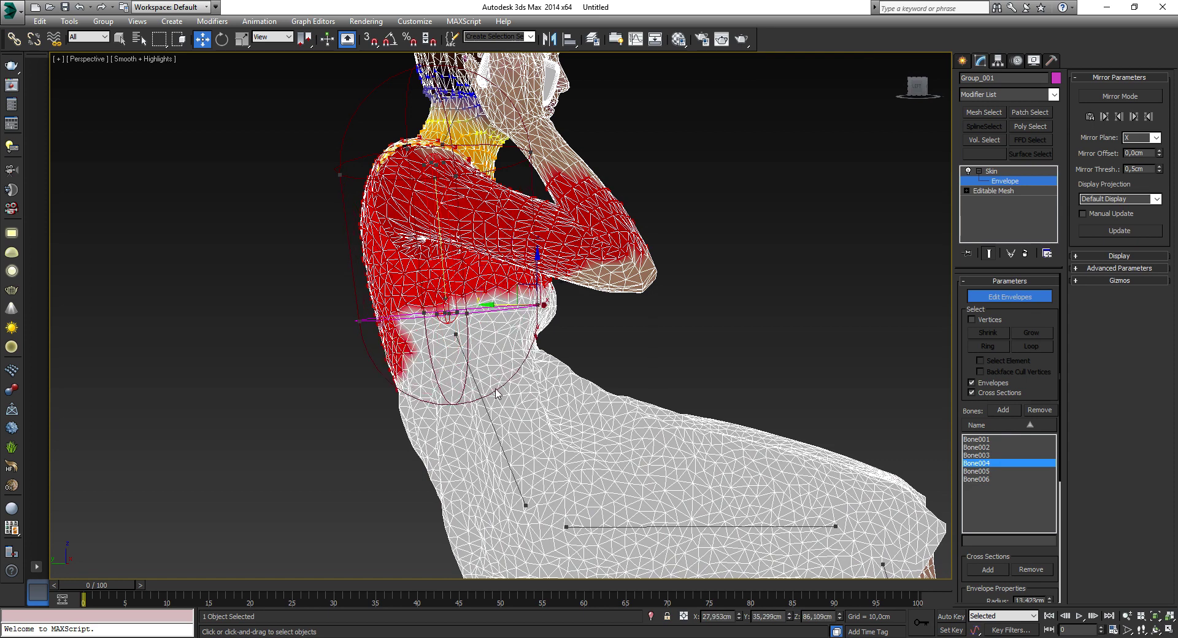
# - Reshape Bone003's chest envelope, then save the crashed scene as Untitled_recover.max
pyautogui.click(474, 375)
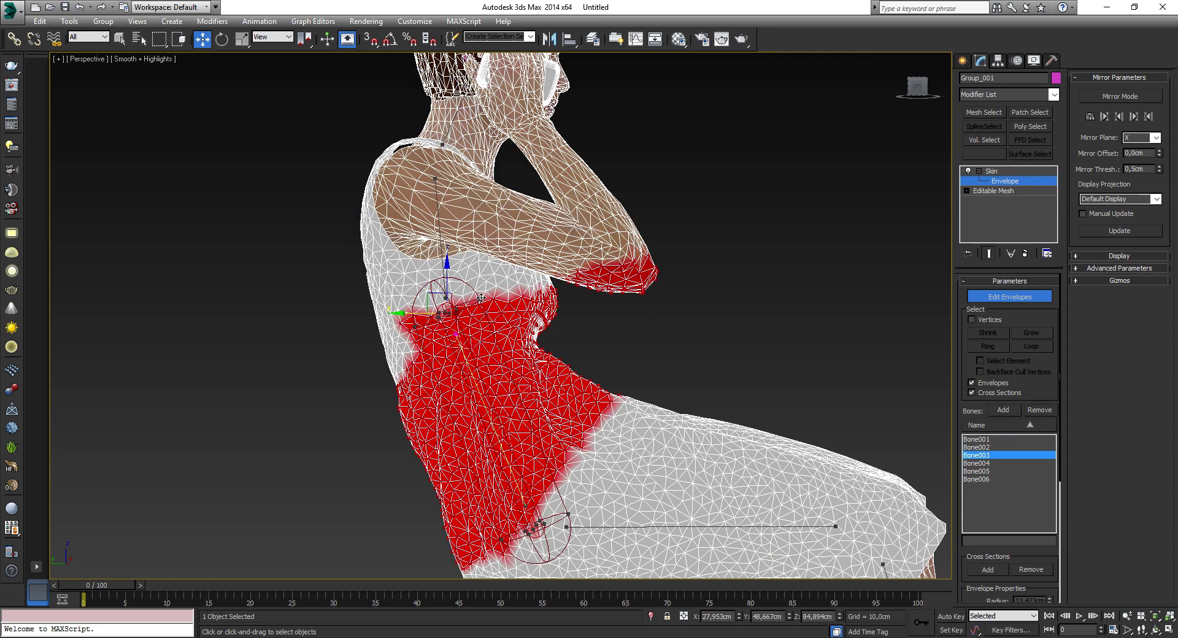
pyautogui.moveTo(481, 298); pyautogui.dragTo(534, 283)
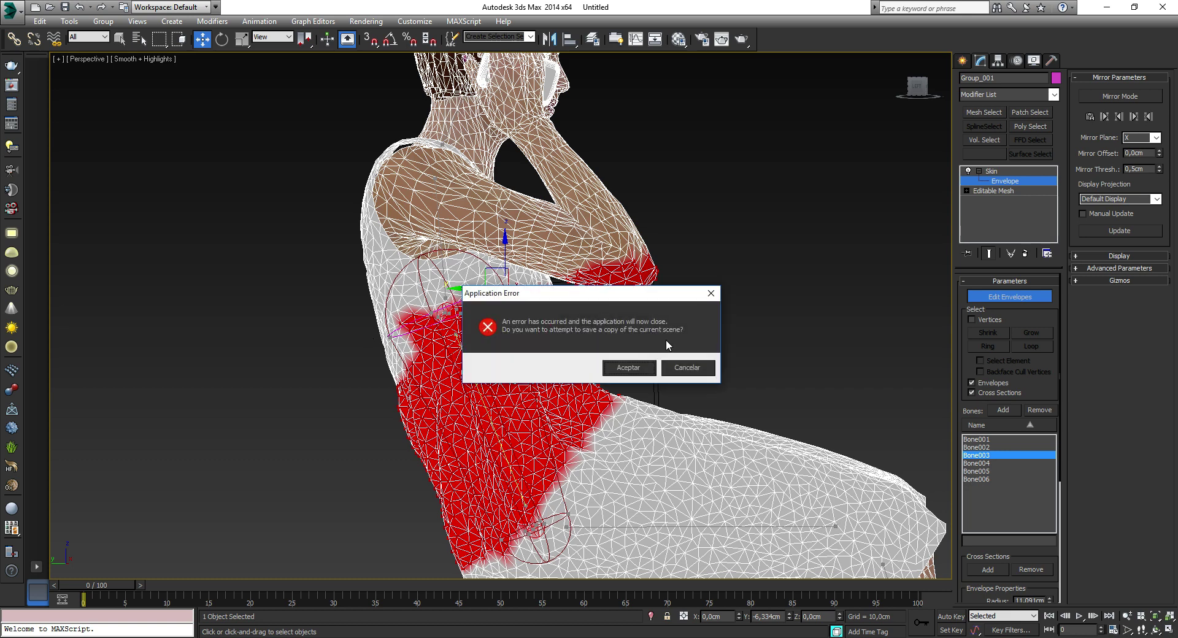
pyautogui.click(629, 367)
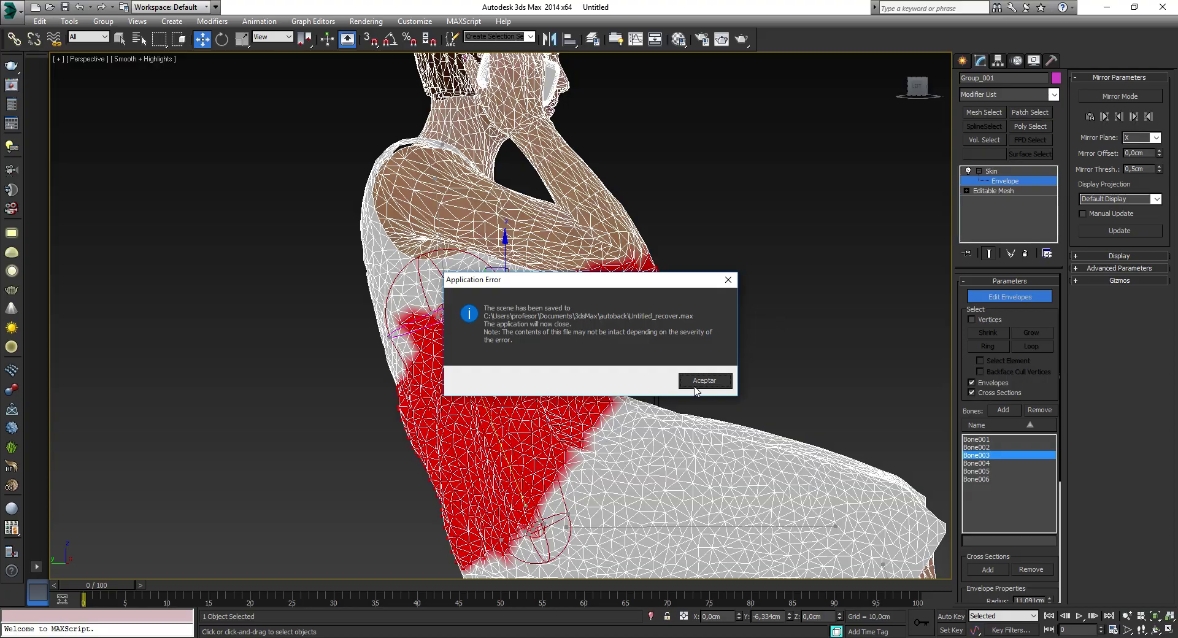
pyautogui.click(704, 381)
# - Dismiss the error report and relaunch 3ds Max 2014 by searching '3ds max'
pyautogui.click(713, 148)
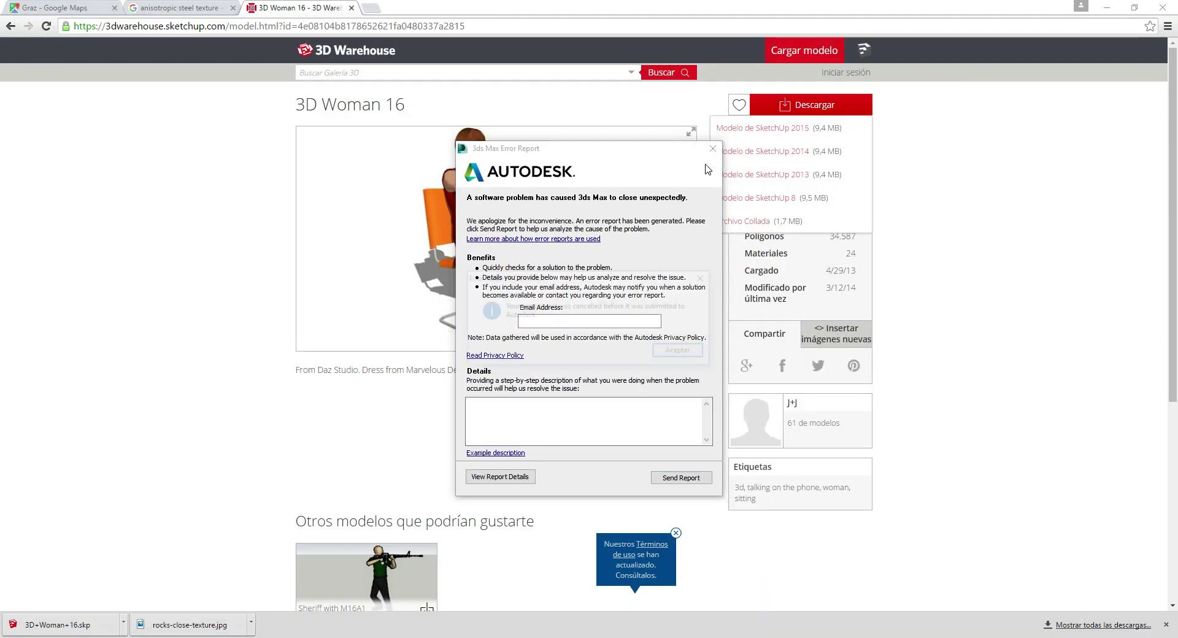
pyautogui.click(669, 362)
pyautogui.press('super')
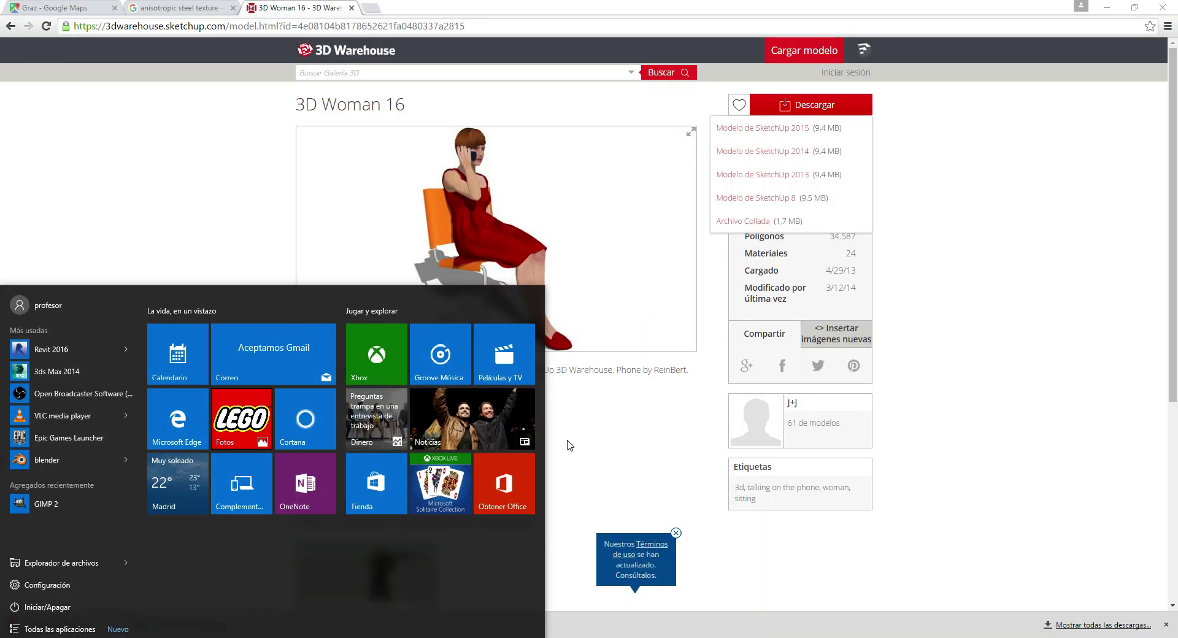
pyautogui.write('3ds max')
pyautogui.press('Return')
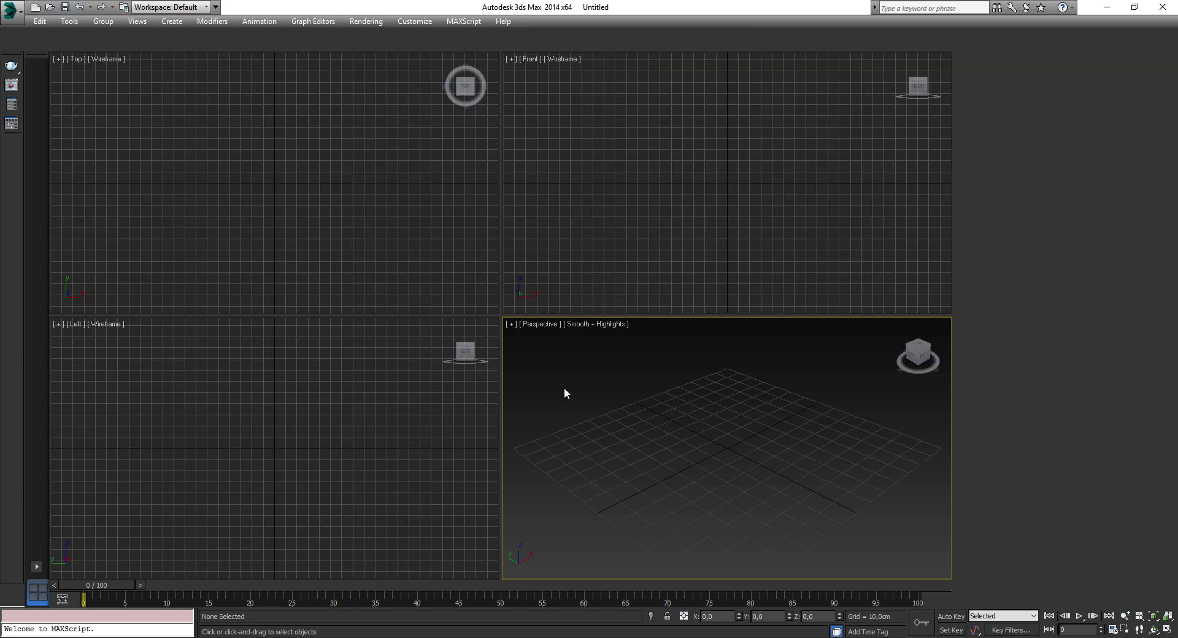
# - Reopen Untitled_recover.max and enter Skin envelope editing on the woman model
pyautogui.hotkey('alt', 'w')
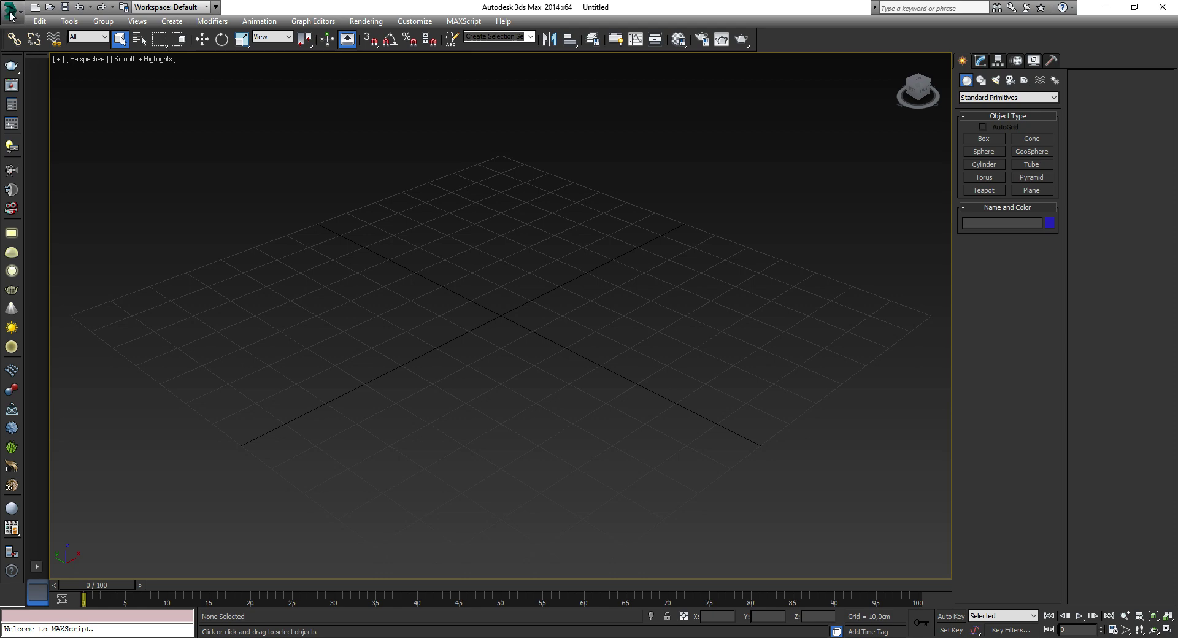
pyautogui.click(11, 7)
pyautogui.click(164, 83)
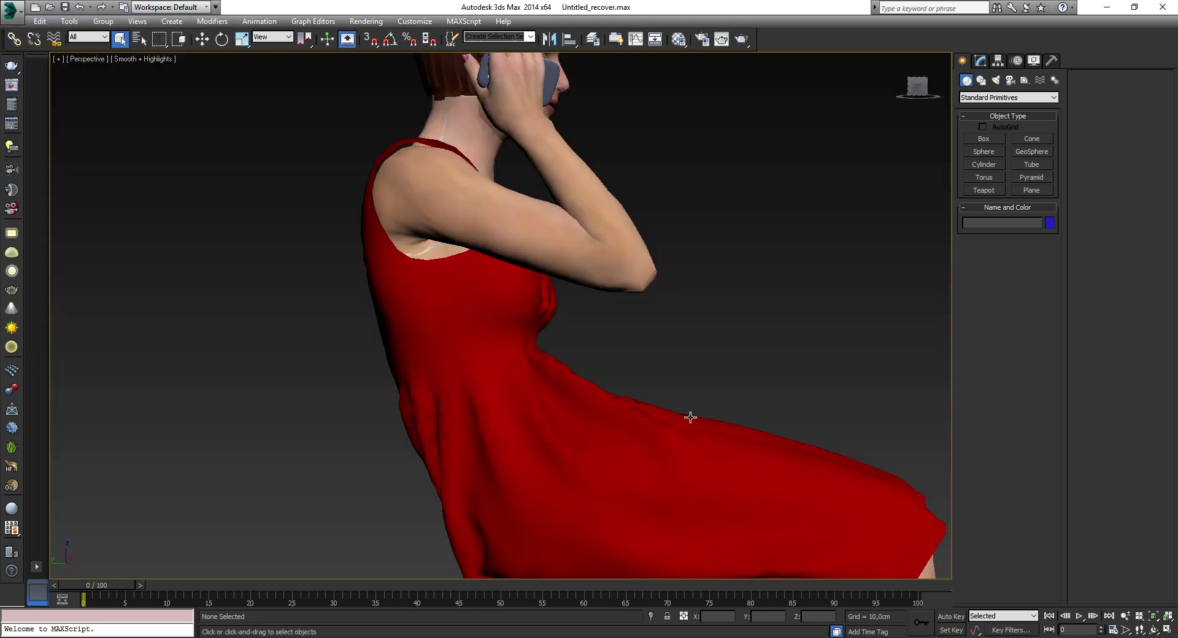
pyautogui.click(658, 418)
pyautogui.click(980, 61)
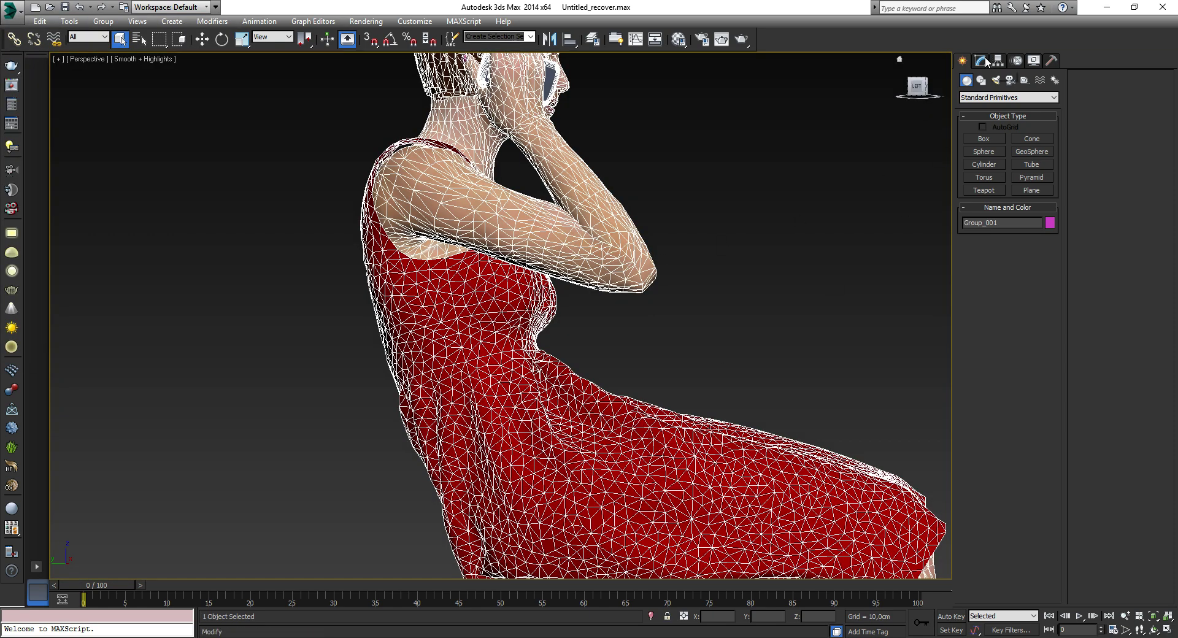
pyautogui.click(1011, 185)
# - Check the envelopes up to Bone004, then exit envelope editing and restore four views
pyautogui.moveTo(638, 402); pyautogui.dragTo(613, 368, button='middle')
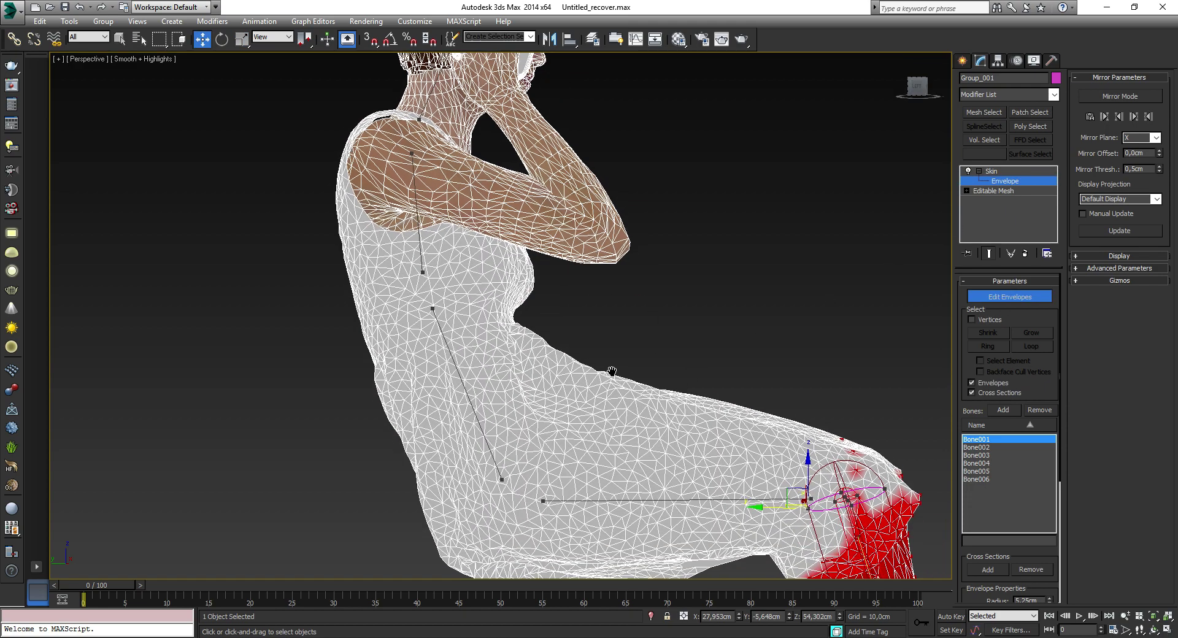
pyautogui.click(472, 405)
pyautogui.moveTo(466, 358); pyautogui.dragTo(490, 416, button='middle')
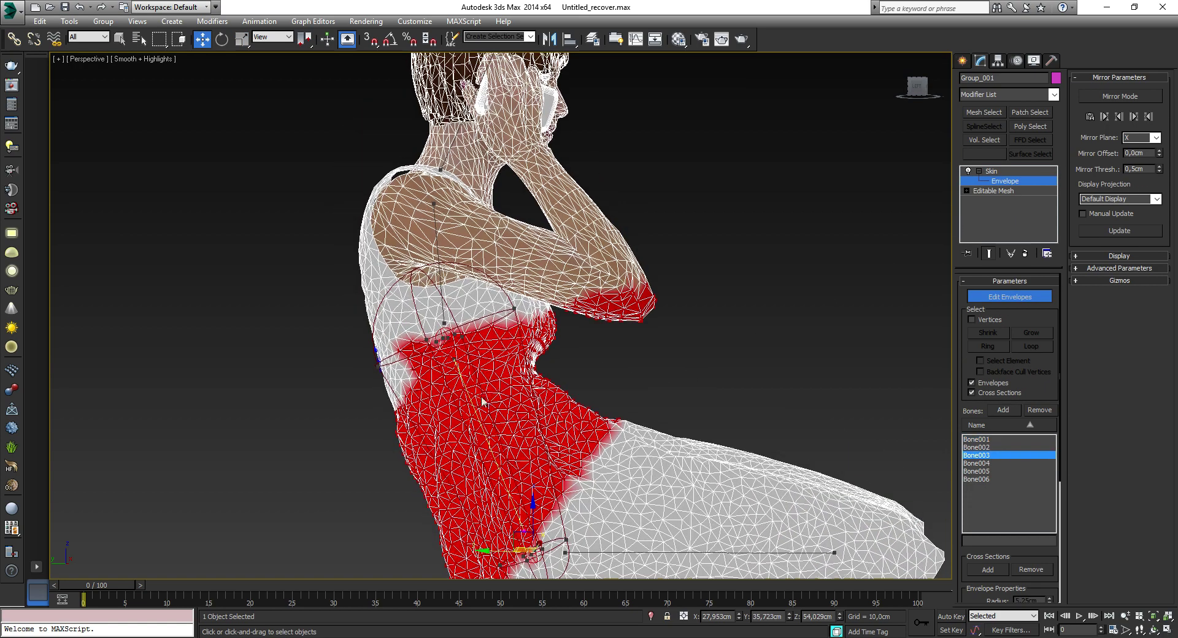
pyautogui.click(444, 303)
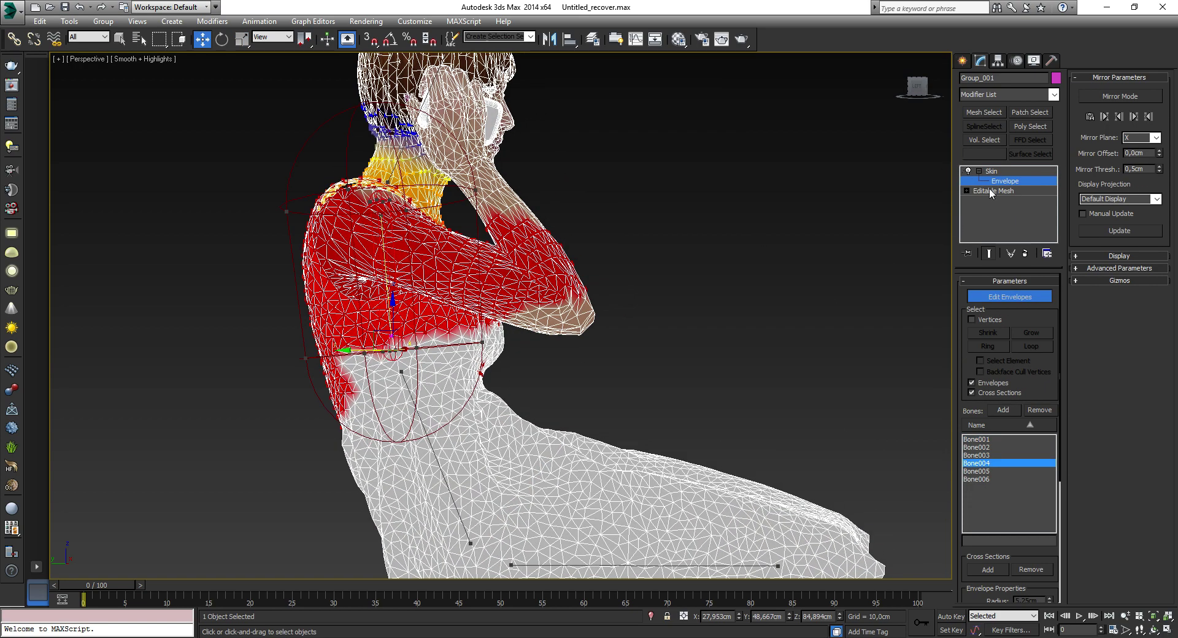
pyautogui.click(1016, 182)
pyautogui.moveTo(636, 209)
pyautogui.mouseDown(button='middle')
pyautogui.moveTo(641, 368)
pyautogui.moveTo(486, 359)
pyautogui.mouseUp(button='middle')
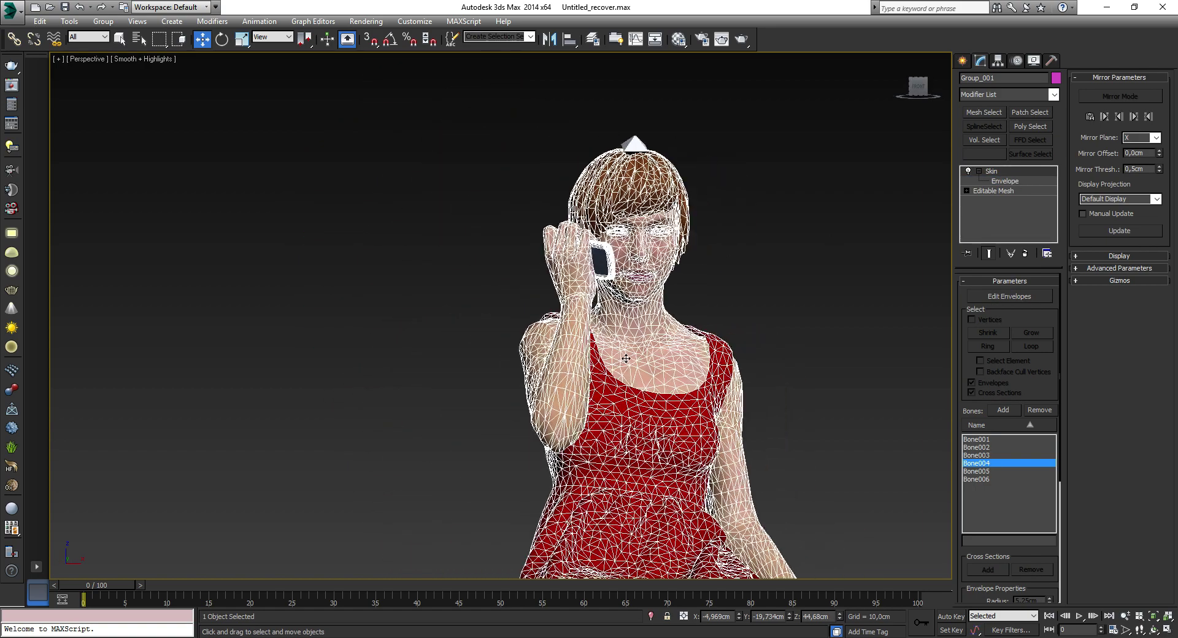
pyautogui.hotkey('alt', 'w')
pyautogui.rightClick(811, 241)
pyautogui.click(811, 242)
# - Select the neck bone Bone005 in the Front view and rotate it to tilt the head
pyautogui.scroll(-2, 731, 200)
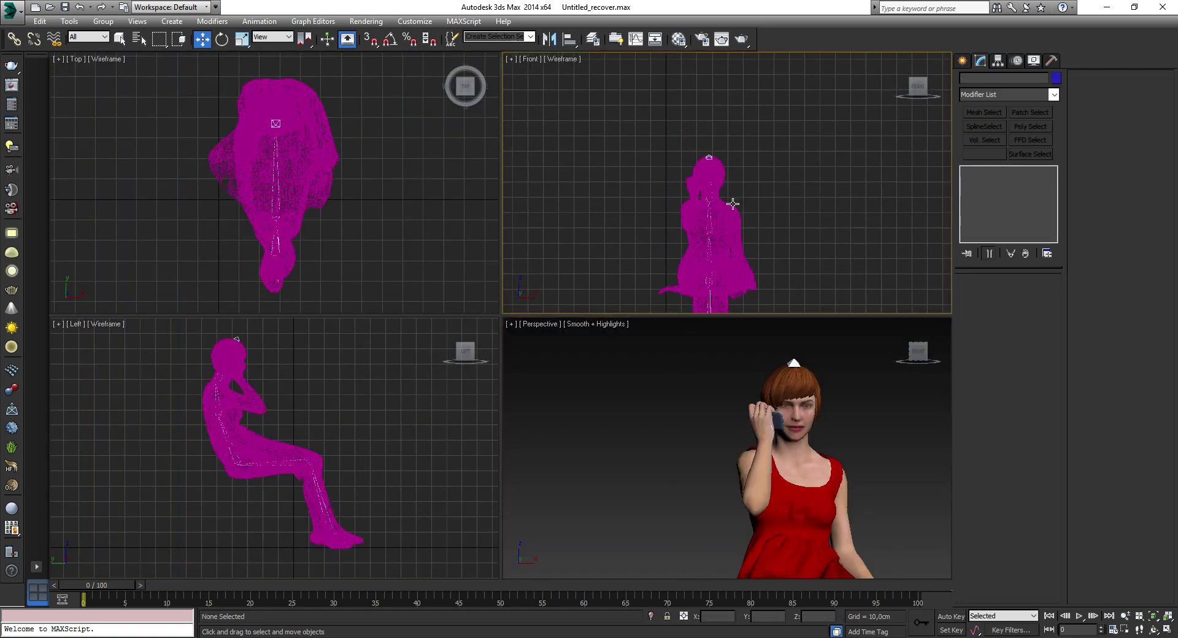
pyautogui.scroll(4, 710, 179)
pyautogui.scroll(3, 705, 184)
pyautogui.click(701, 204)
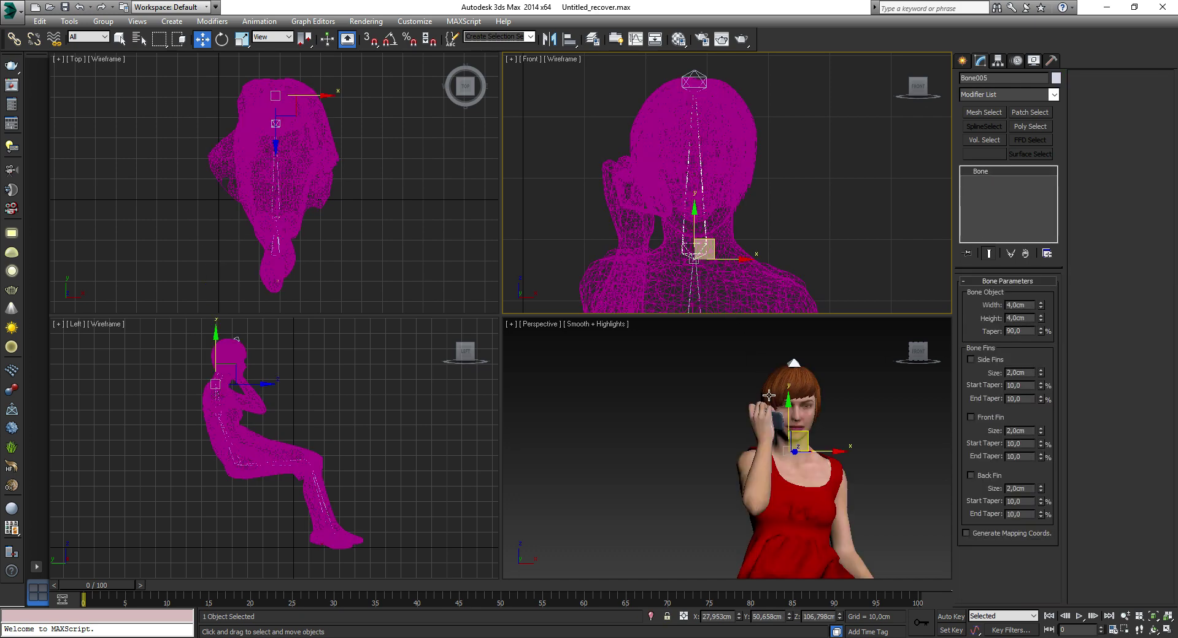
pyautogui.scroll(2, 774, 422)
pyautogui.hotkey('alt', 'w')
pyautogui.moveTo(568, 260); pyautogui.dragTo(576, 284, button='middle')
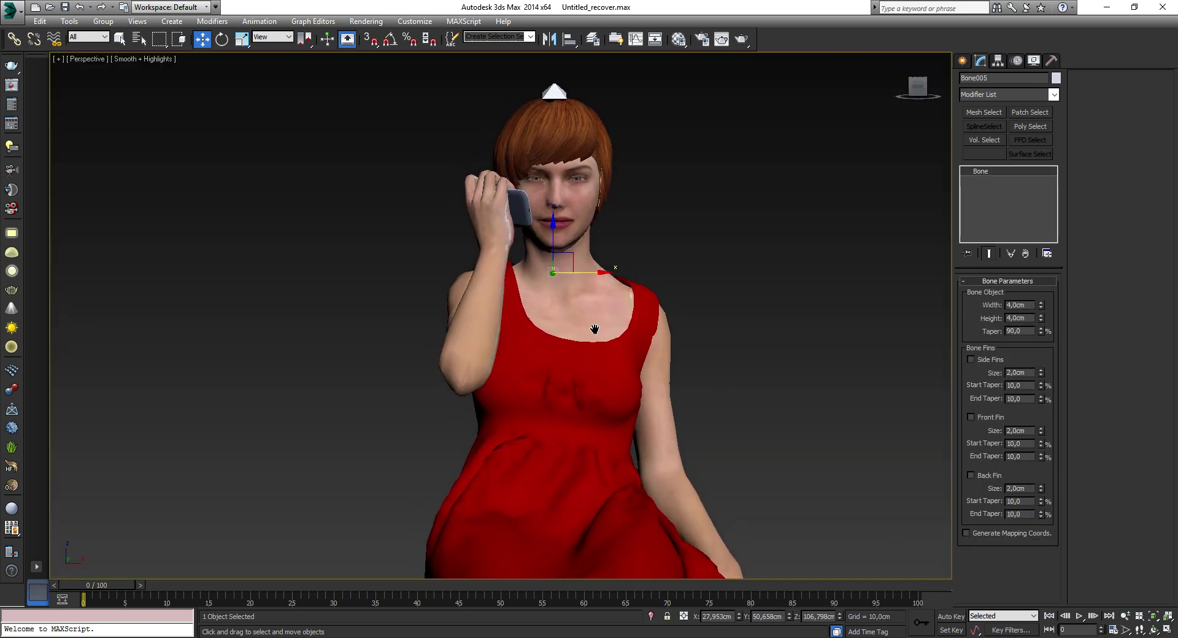
pyautogui.press('e')
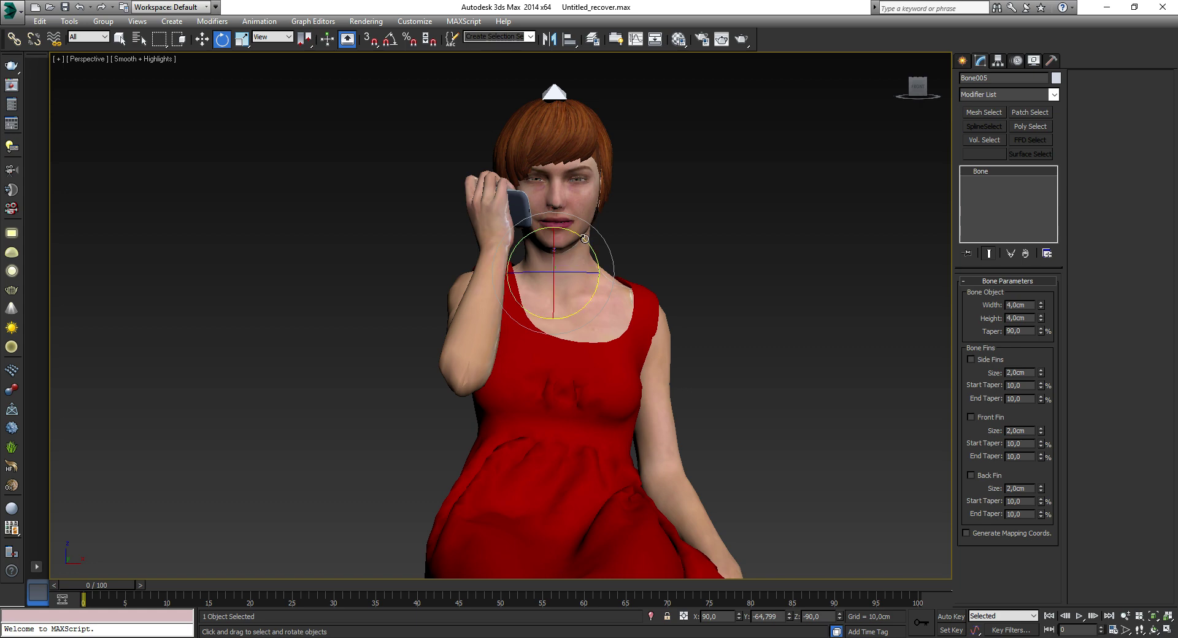
pyautogui.moveTo(587, 240); pyautogui.dragTo(589, 234)
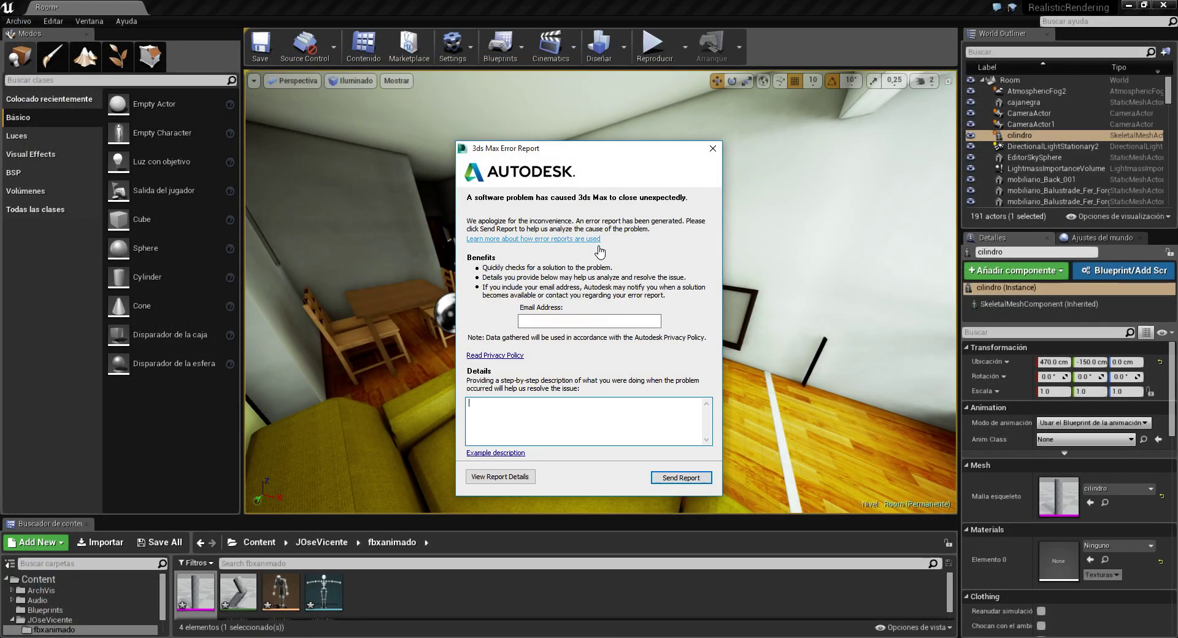
# - Close the crash report and relaunch 3ds Max 2014 by searching '2014'
pyautogui.click(712, 148)
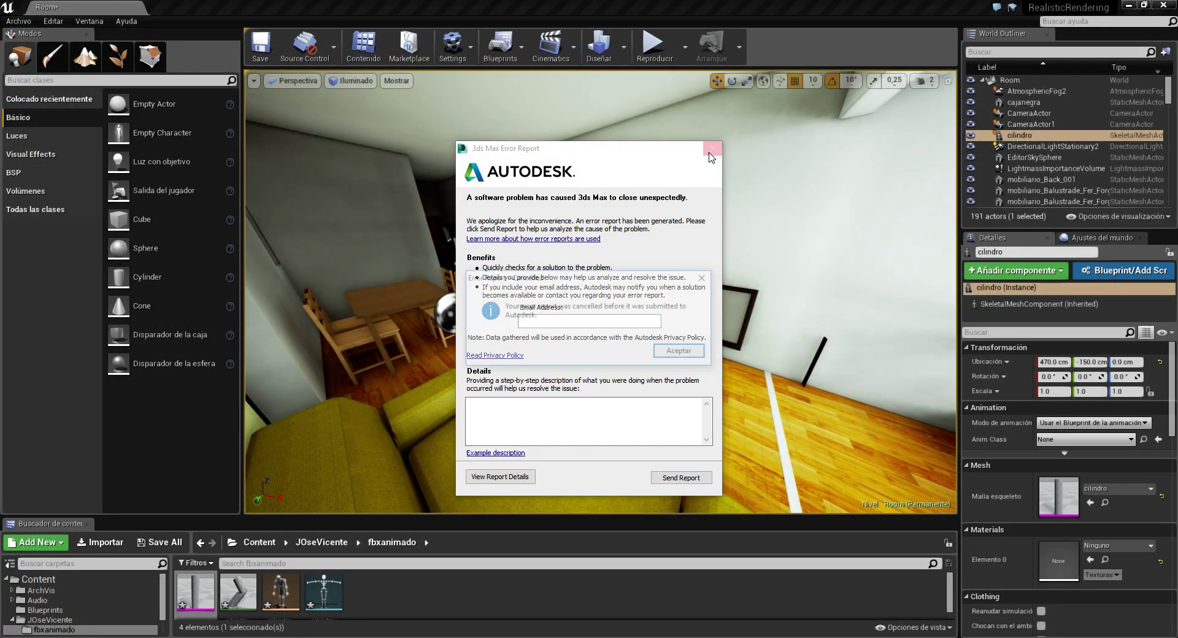
pyautogui.click(669, 354)
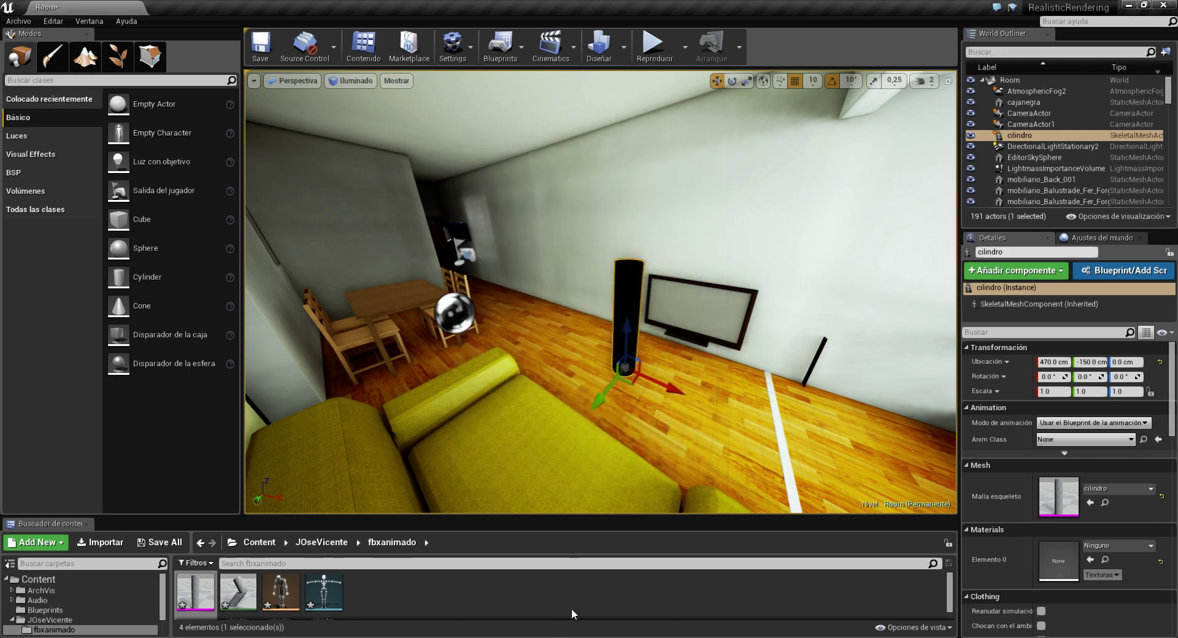
pyautogui.press('super')
pyautogui.write('2014')
pyautogui.press('Return')
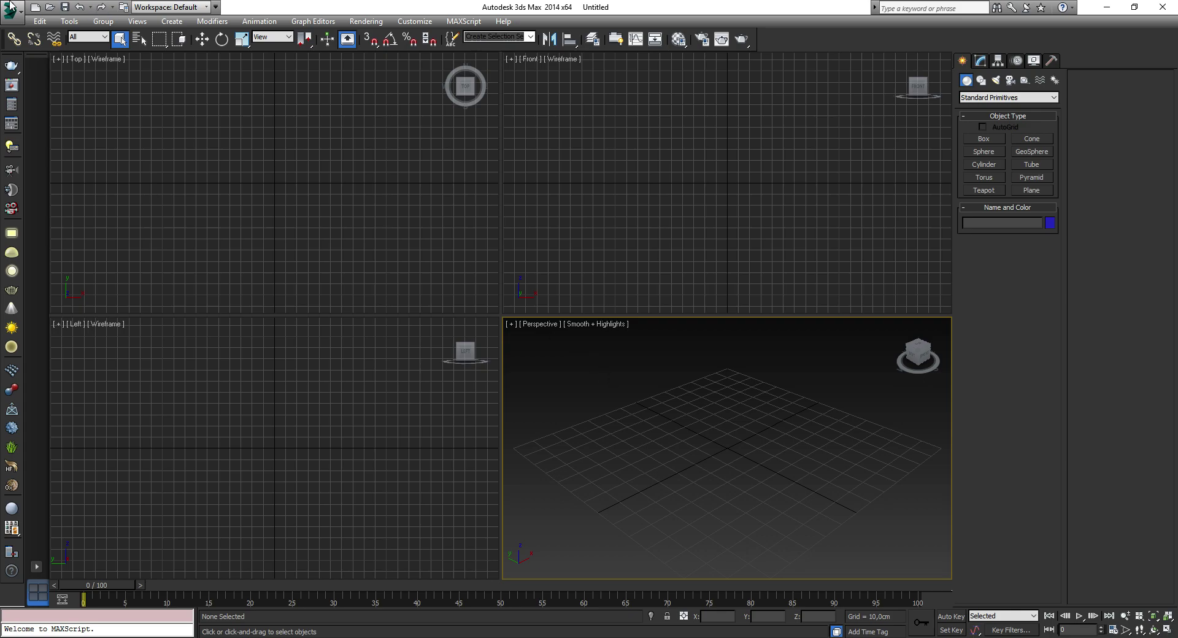
# - Reopen Untitled_recover.max, select Group_001 and delete its Skin modifier
pyautogui.click(10, 7)
pyautogui.click(147, 77)
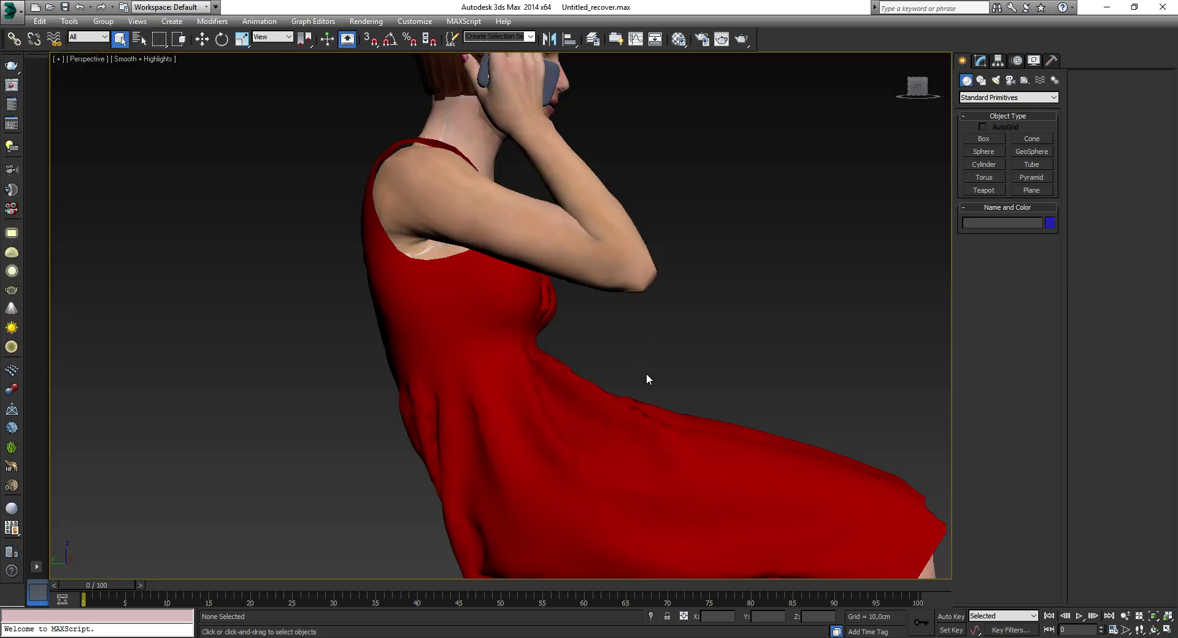
pyautogui.click(650, 411)
pyautogui.moveTo(760, 437); pyautogui.dragTo(720, 411, button='middle')
pyautogui.hotkey('alt', 'w')
pyautogui.click(980, 60)
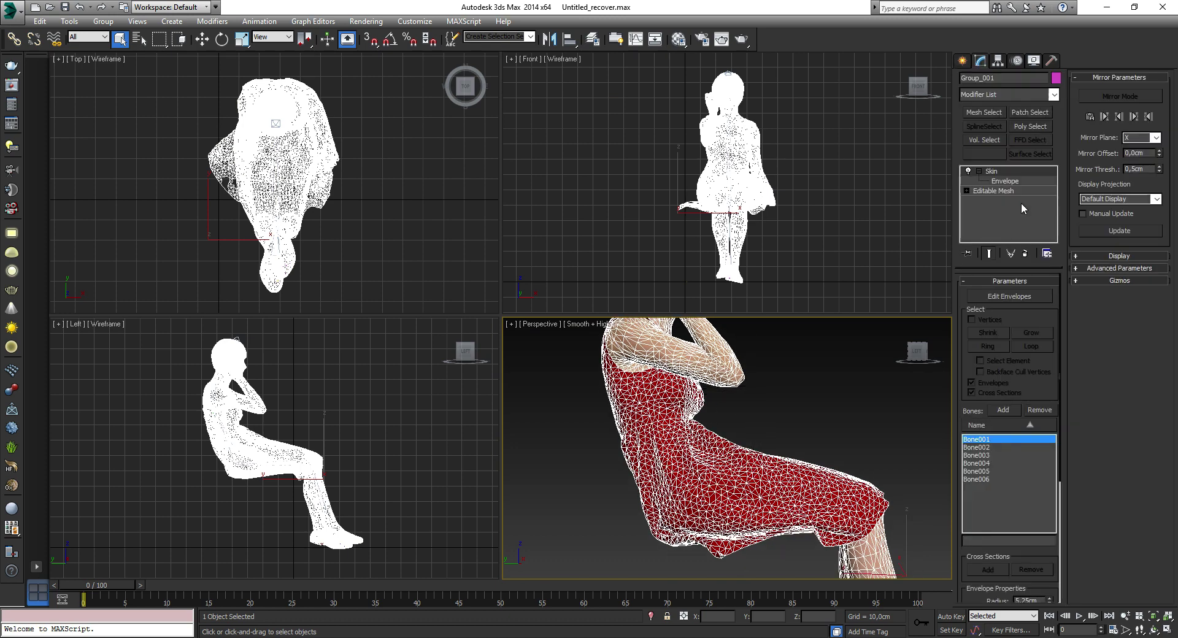
pyautogui.click(1024, 254)
pyautogui.keyDown('alt'); pyautogui.moveTo(800, 350); pyautogui.dragTo(710, 419, button='middle'); pyautogui.keyUp('alt')
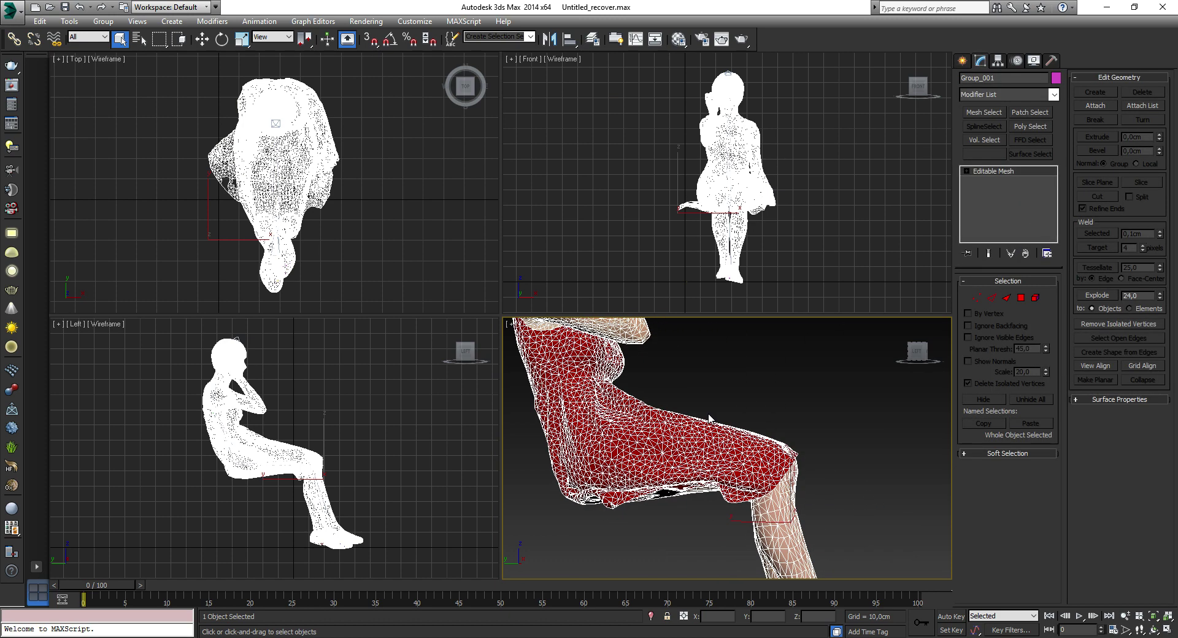
# - Draw a small box beneath the woman's feet in the maximized Left view
pyautogui.click(403, 485)
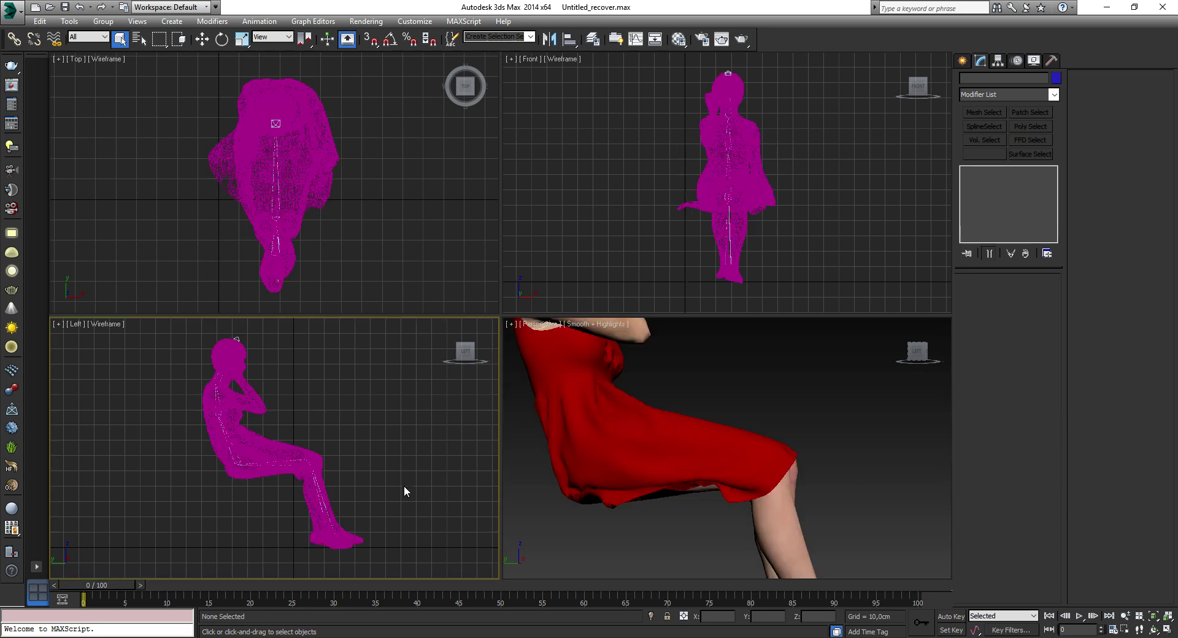
pyautogui.moveTo(404, 485); pyautogui.dragTo(376, 443, button='middle')
pyautogui.hotkey('alt', 'w')
pyautogui.moveTo(577, 472); pyautogui.dragTo(507, 416, button='middle')
pyautogui.scroll(5, 507, 416)
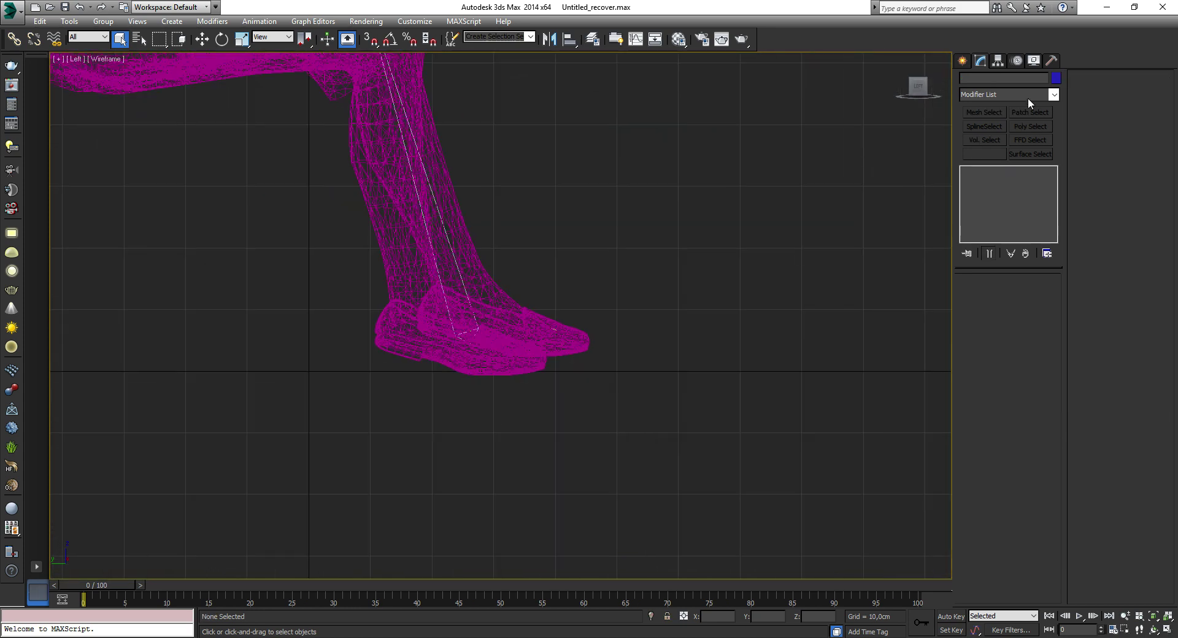
pyautogui.click(962, 60)
pyautogui.click(986, 139)
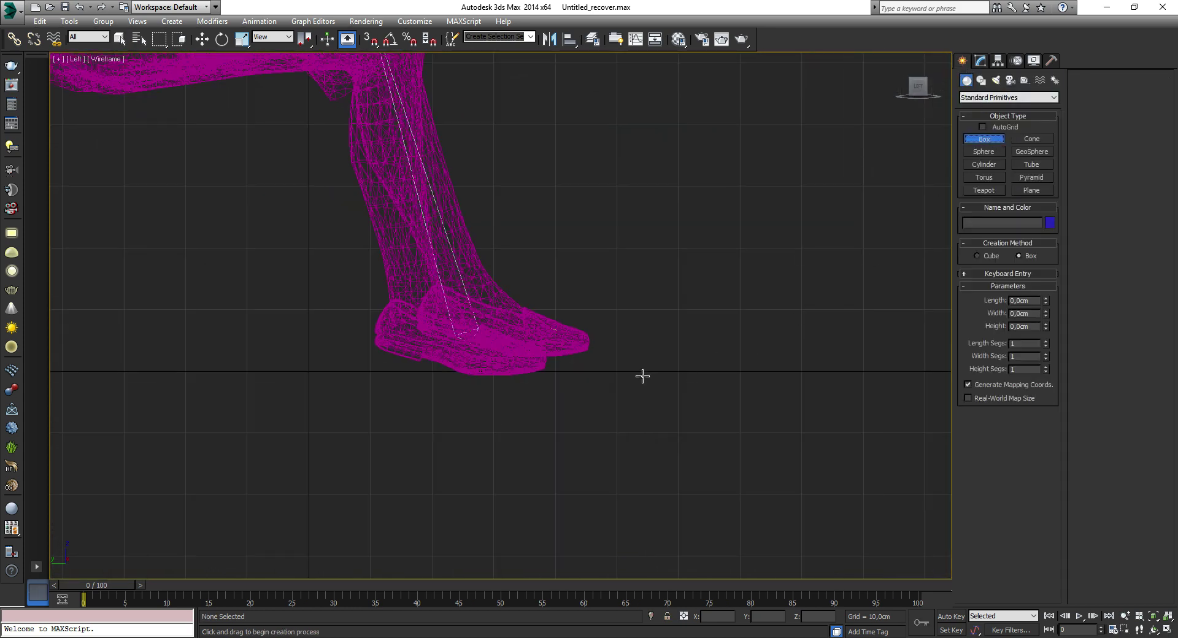
pyautogui.moveTo(507, 408); pyautogui.dragTo(513, 389, button='middle')
pyautogui.moveTo(484, 372); pyautogui.dragTo(505, 391)
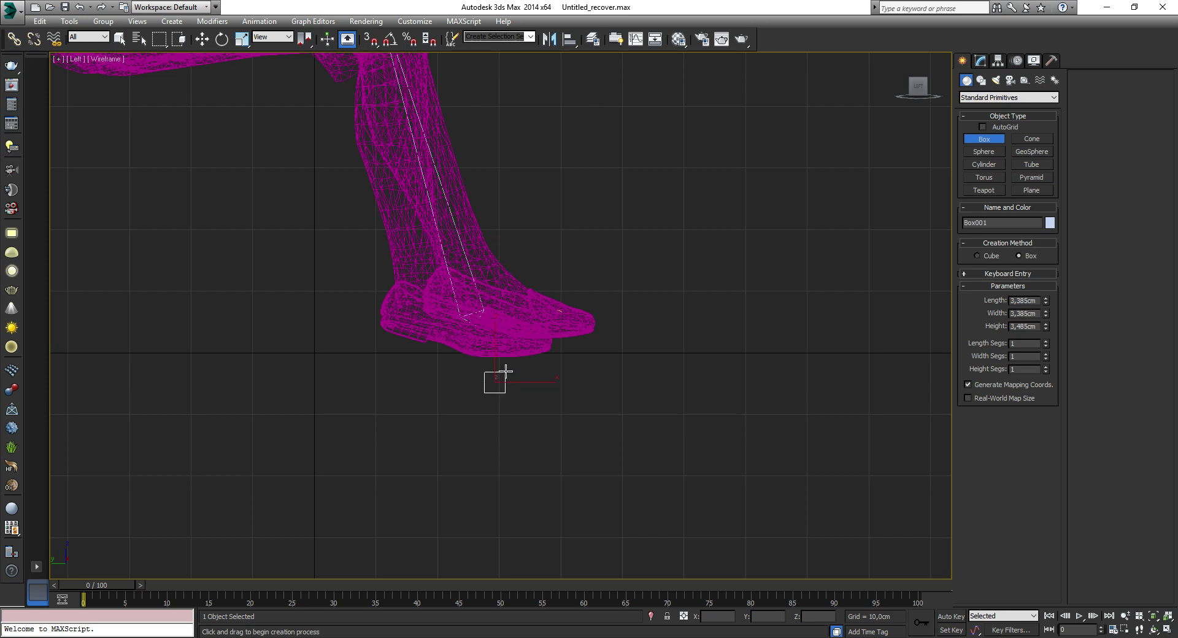
pyautogui.rightClick(505, 391)
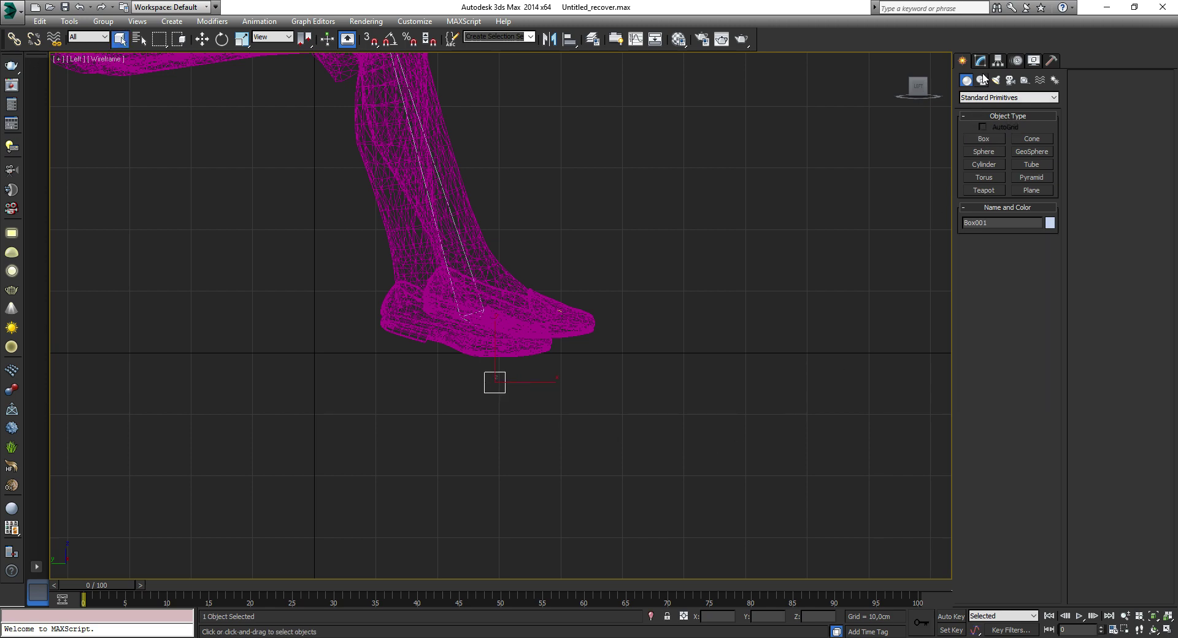
# - Convert Box001 to an Editable Mesh and attach the woman's mesh to it
pyautogui.click(980, 60)
pyautogui.rightClick(1003, 170)
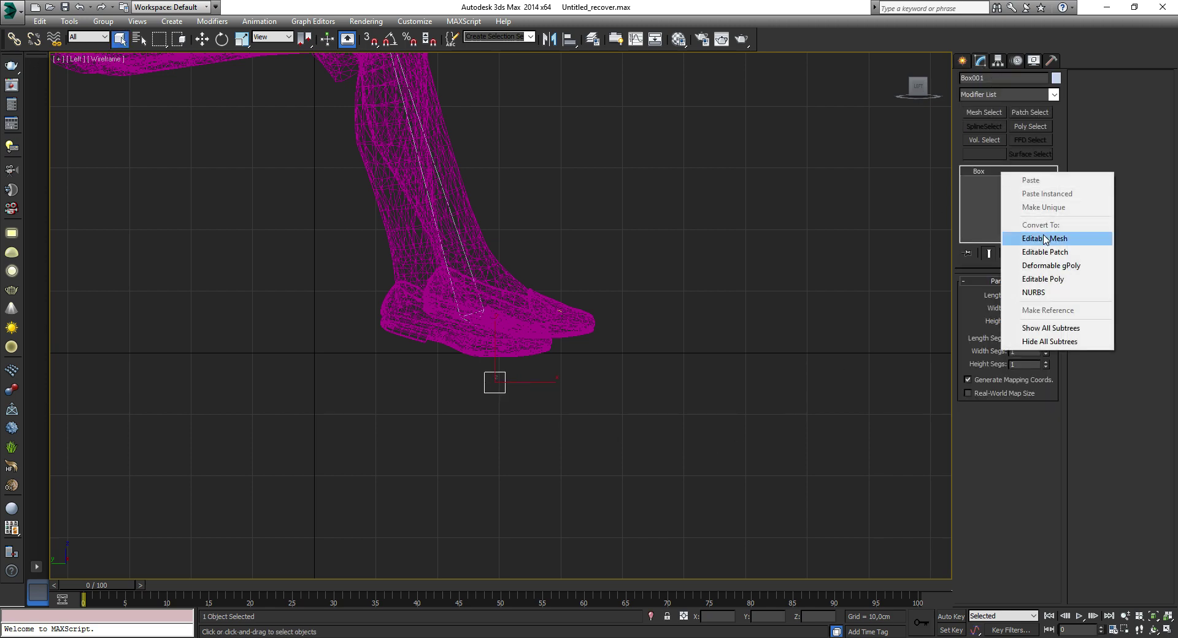
pyautogui.click(1024, 240)
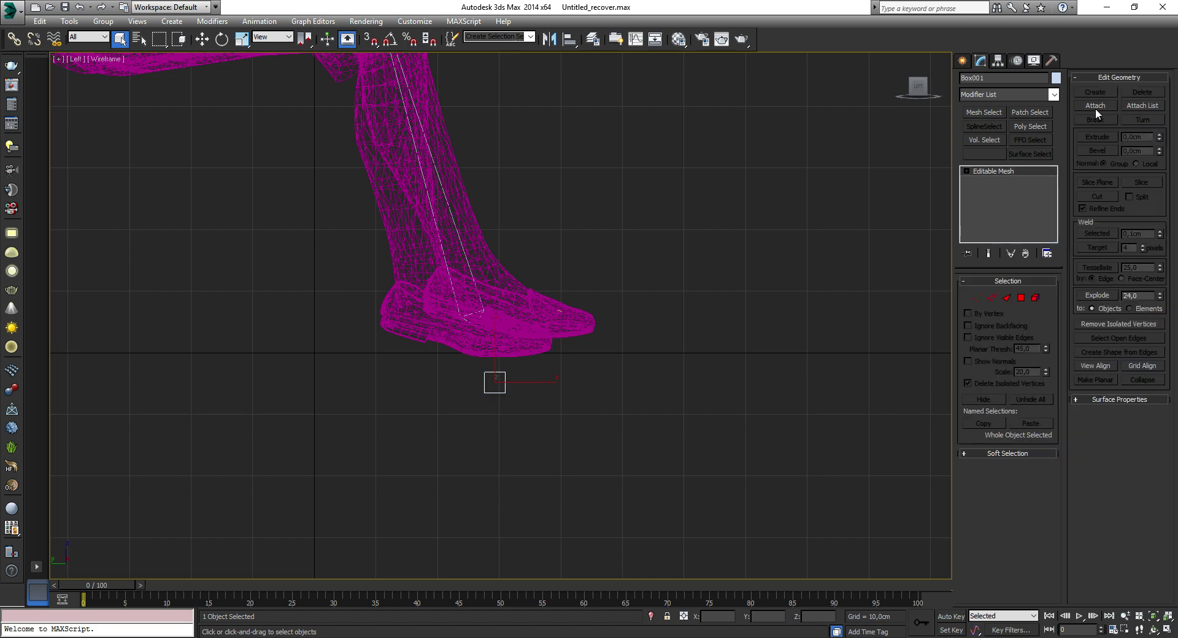
pyautogui.click(1095, 107)
pyautogui.click(496, 257)
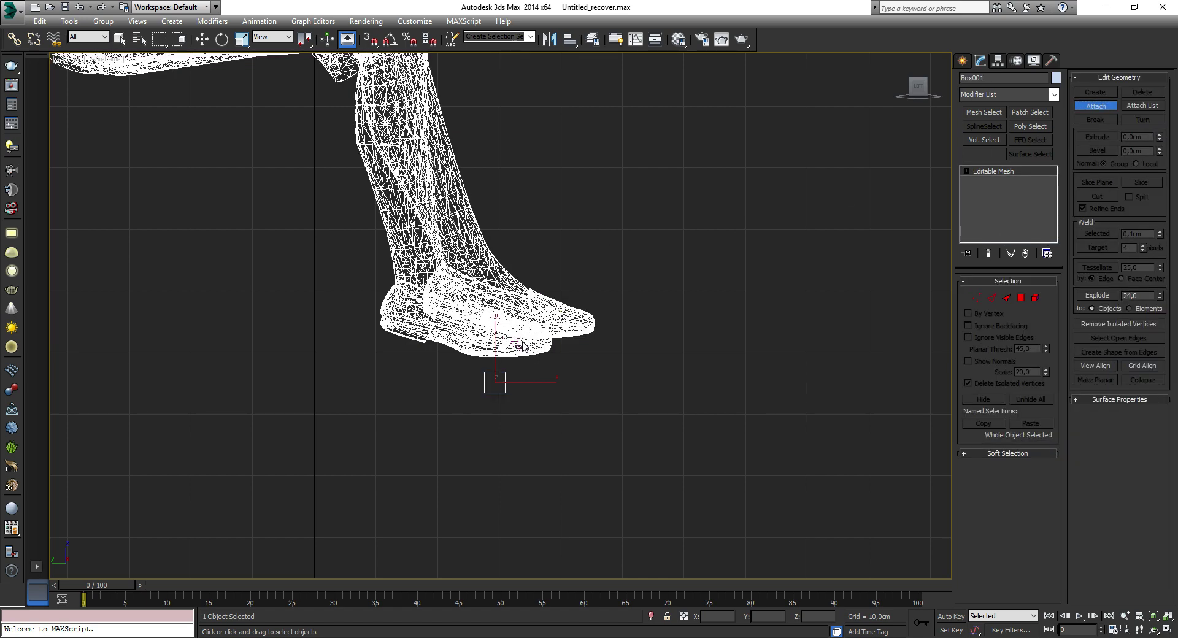
pyautogui.press('w')
pyautogui.click(962, 60)
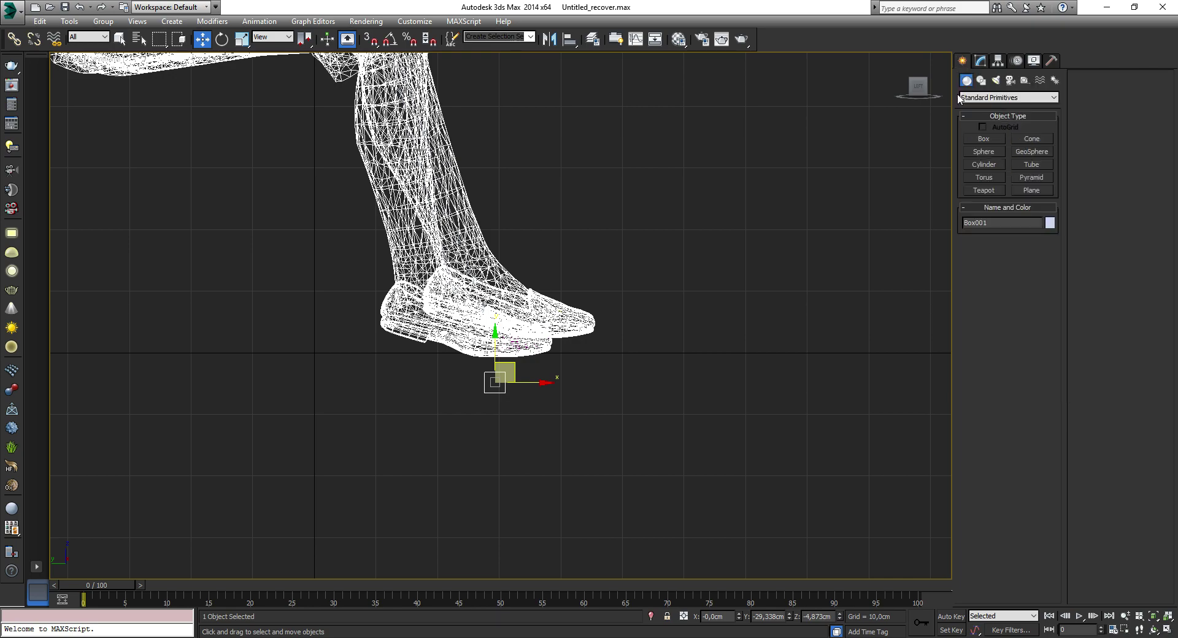
pyautogui.hotkey('alt', 'w')
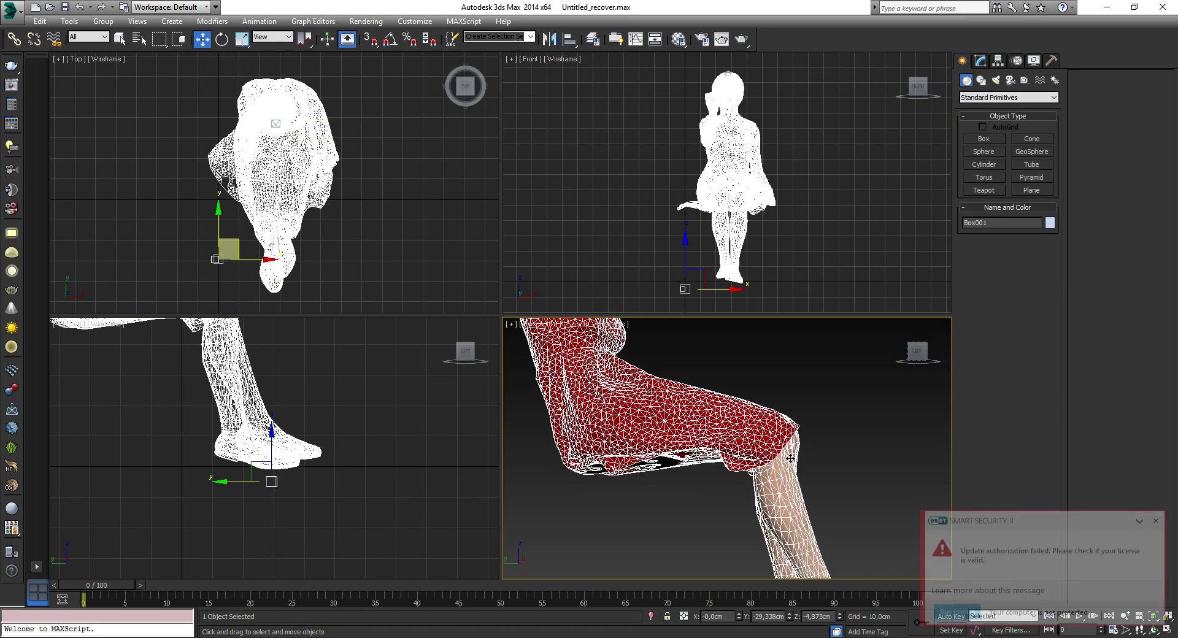
# - At Element level, delete Box001's 12 box faces, keeping only the woman's mesh
pyautogui.hotkey('alt', 'w')
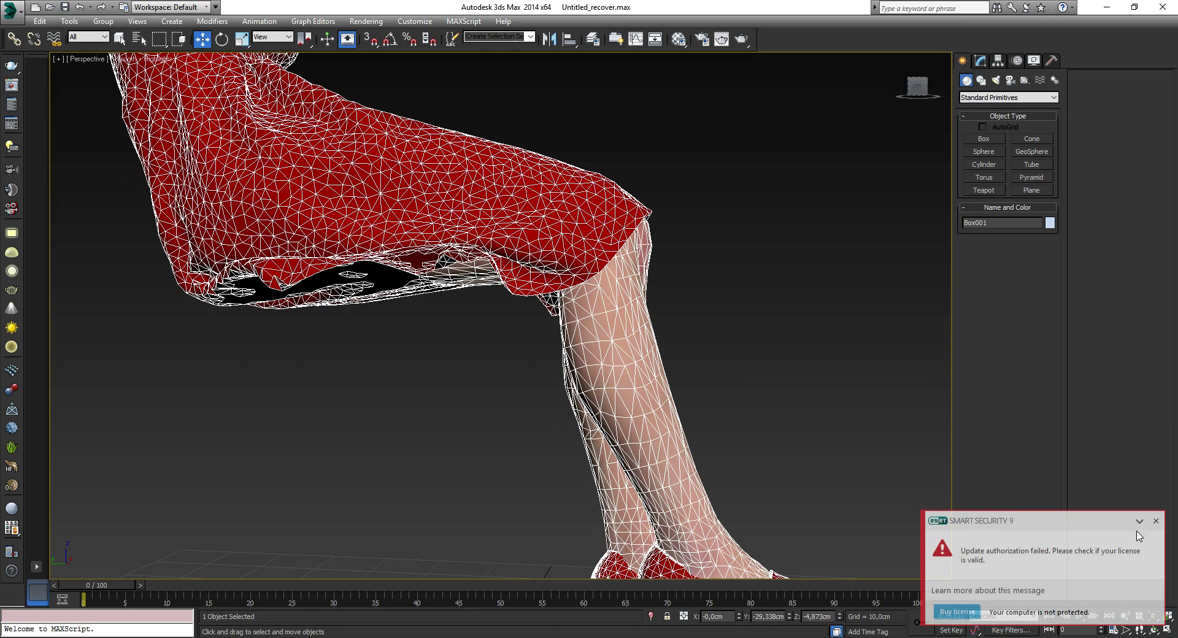
pyautogui.click(1157, 522)
pyautogui.scroll(-3, 767, 412)
pyautogui.scroll(-3, 730, 427)
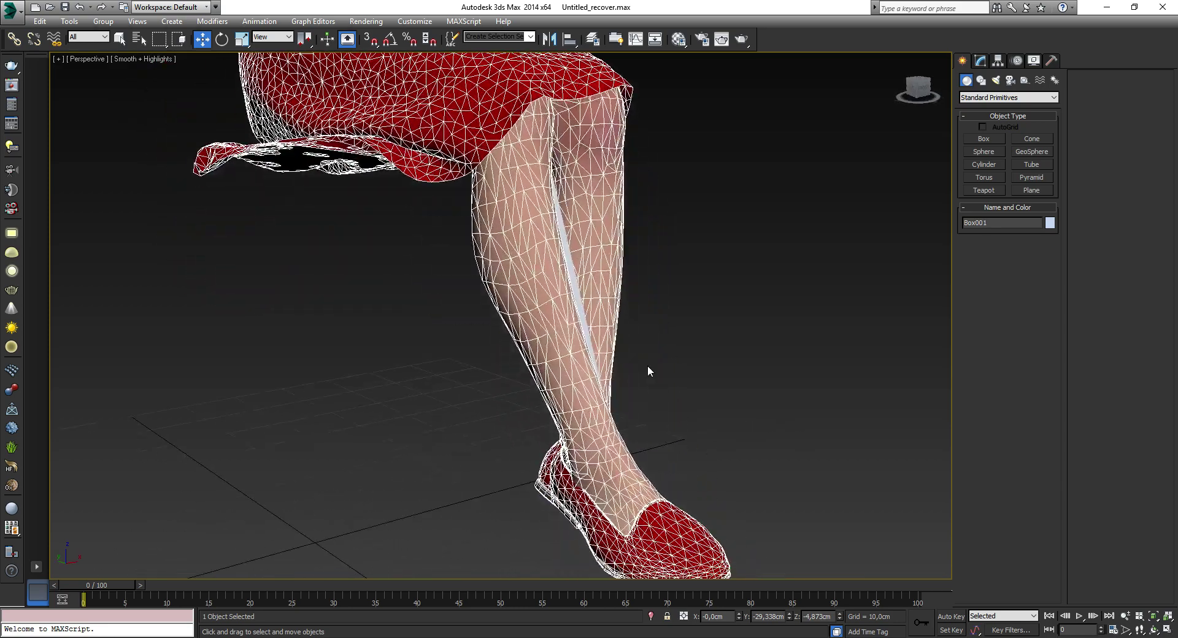
pyautogui.scroll(-3, 647, 365)
pyautogui.keyDown('alt'); pyautogui.moveTo(649, 411); pyautogui.dragTo(706, 408, button='middle'); pyautogui.keyUp('alt')
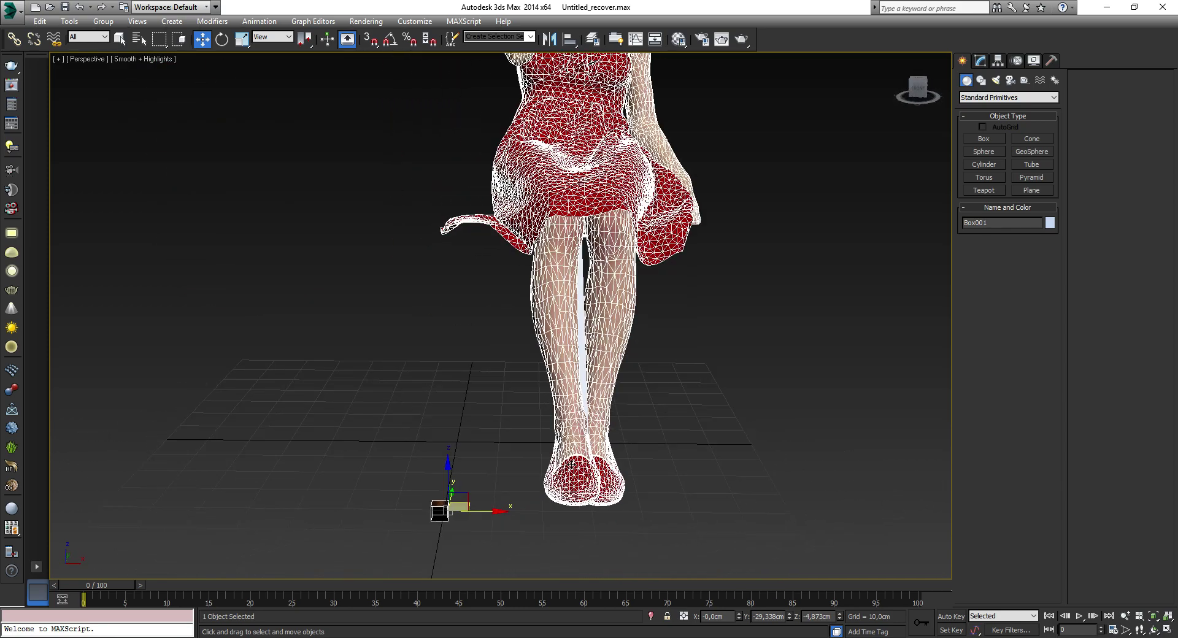
pyautogui.click(980, 60)
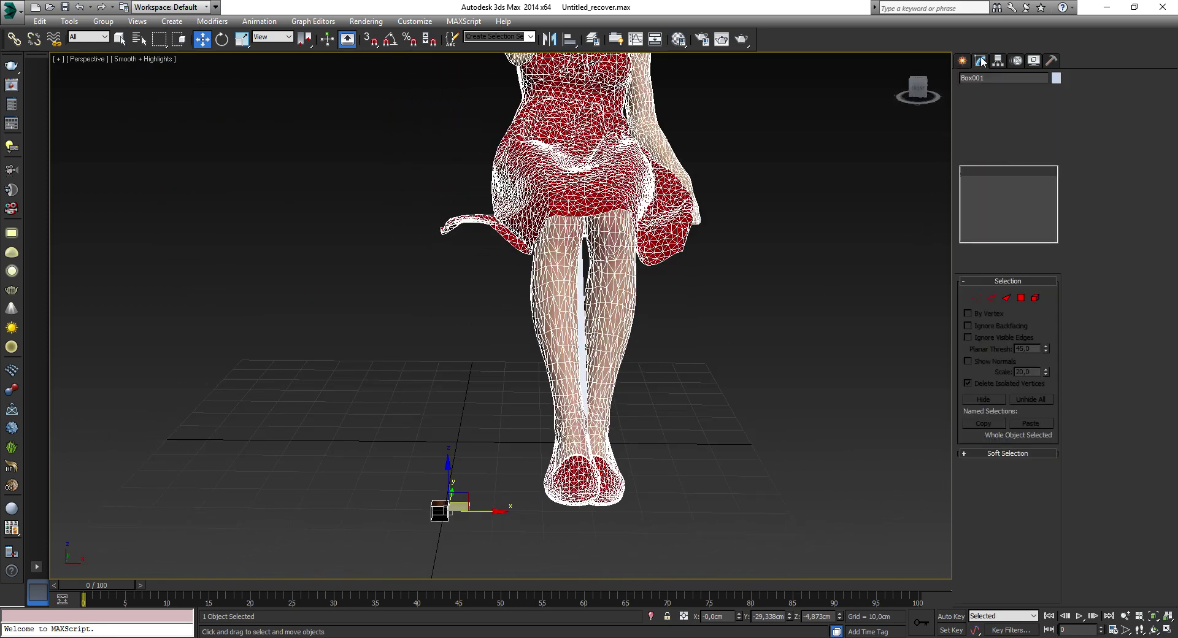
pyautogui.click(1036, 298)
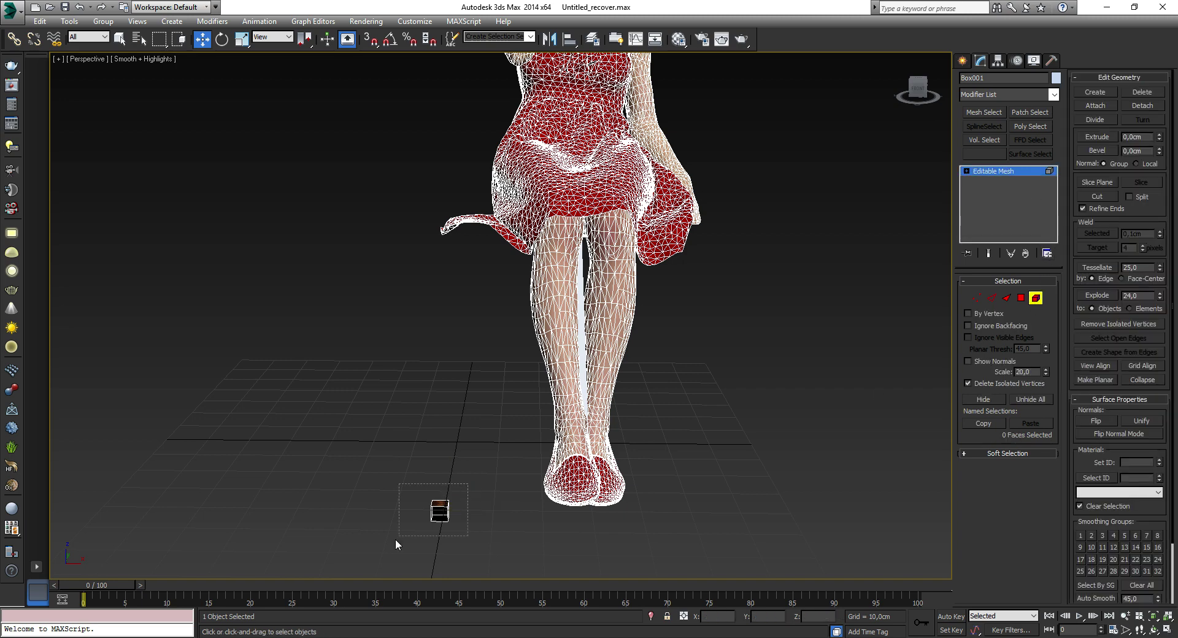
pyautogui.hotkey('ctrl', 'a')
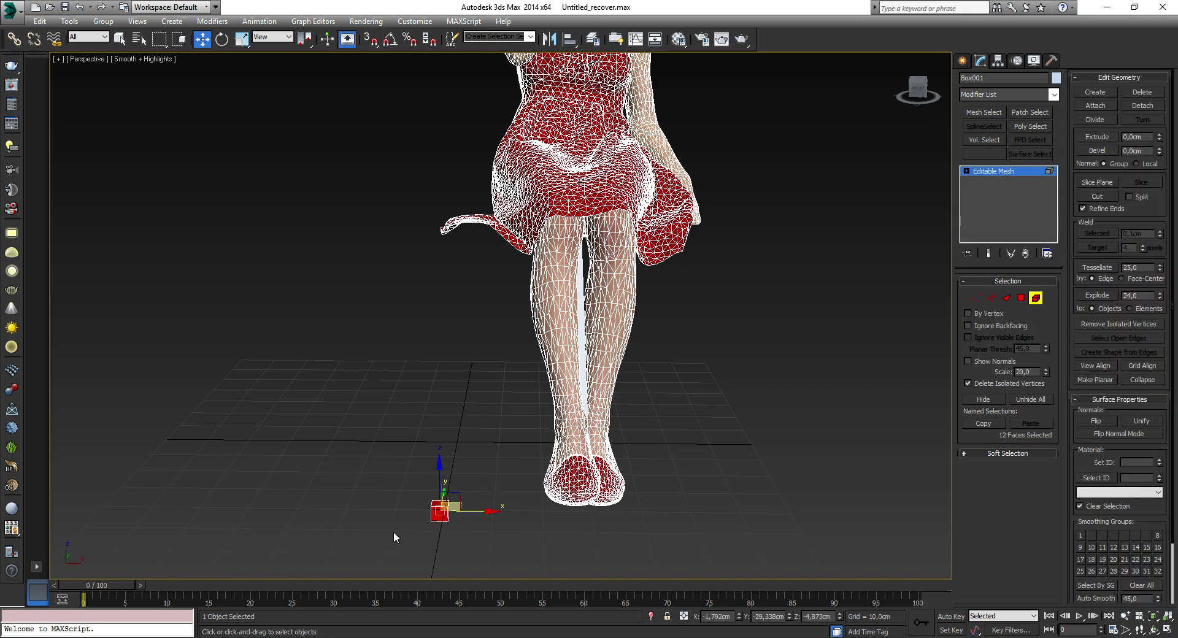
pyautogui.press('Delete')
pyautogui.click(1035, 299)
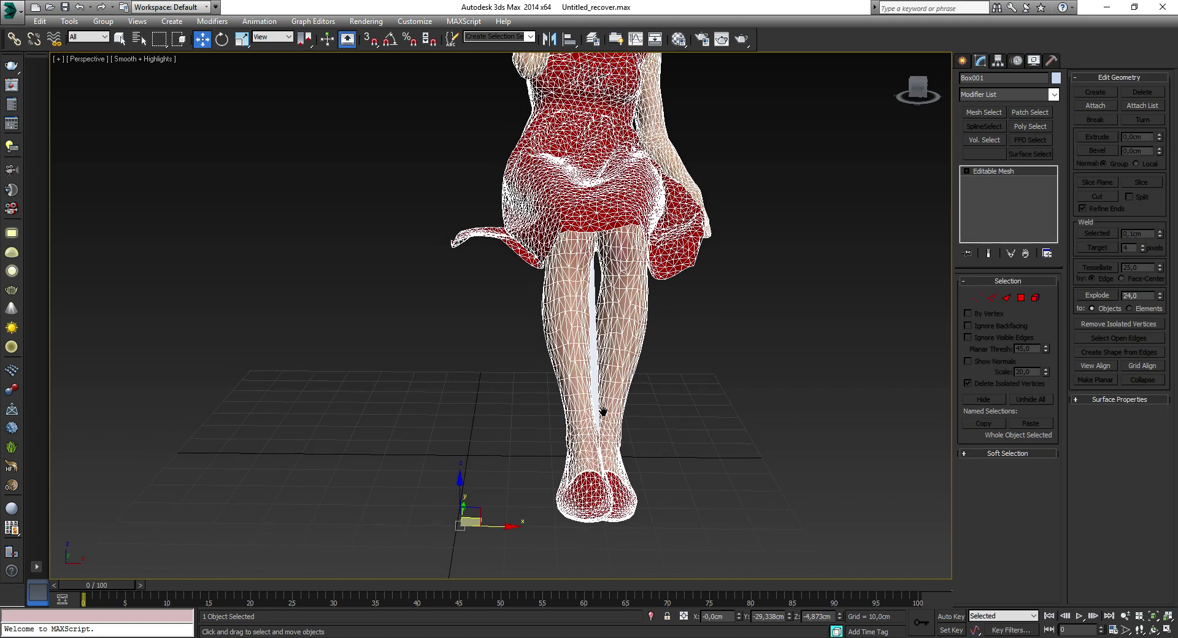
# - Return to four views and show the Systems object types in the Create panel
pyautogui.scroll(-3, 614, 408)
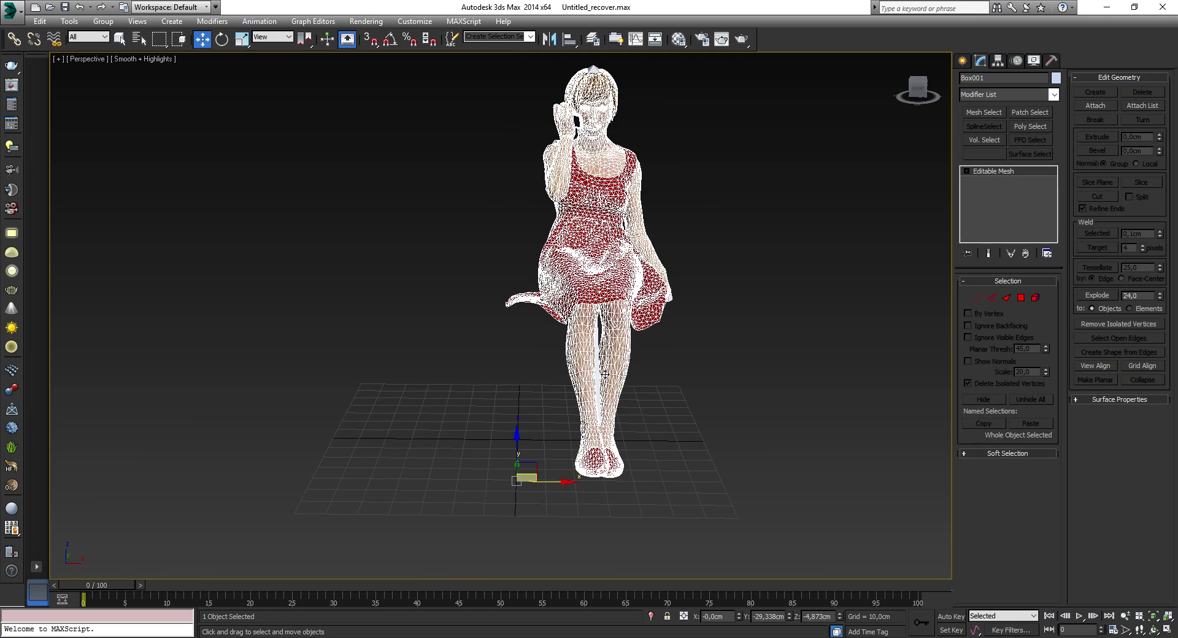
pyautogui.click(966, 62)
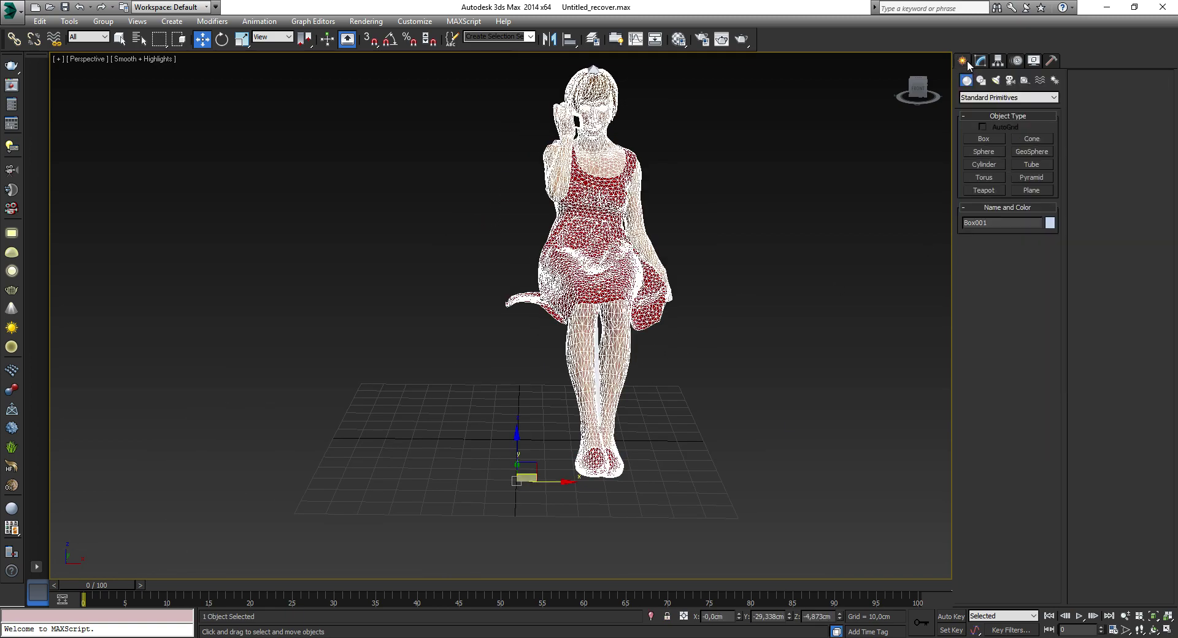
pyautogui.hotkey('alt', 'w')
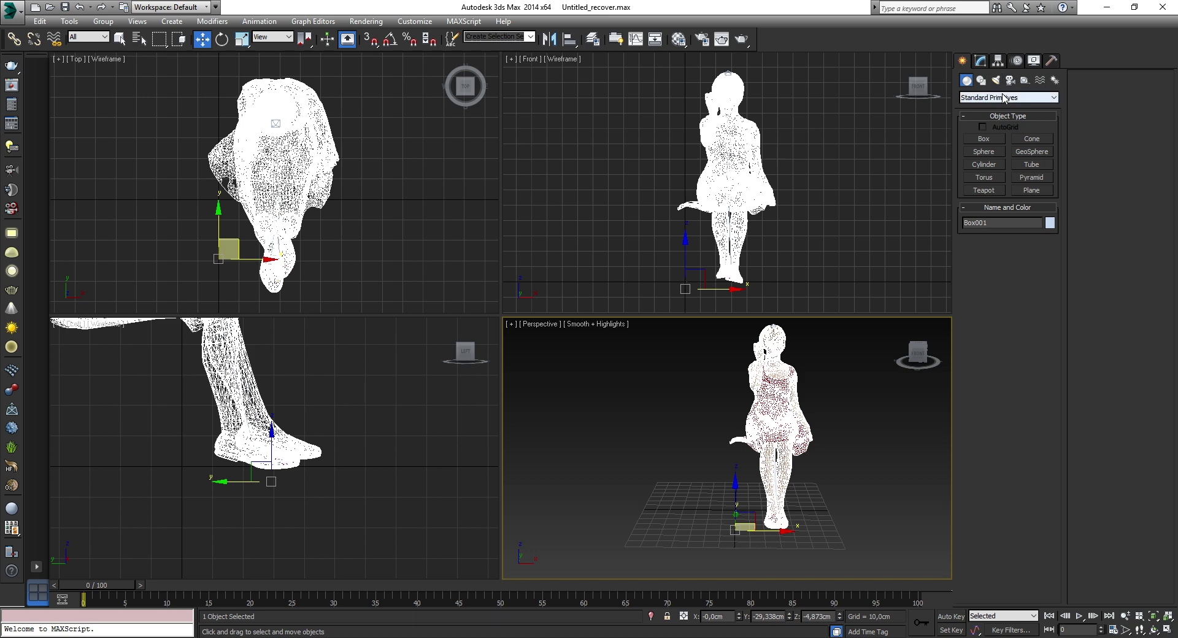
pyautogui.click(1055, 79)
# - In the maximized Left view, draw a bone chain from the foot through knee, hip and spine to the head
pyautogui.click(984, 139)
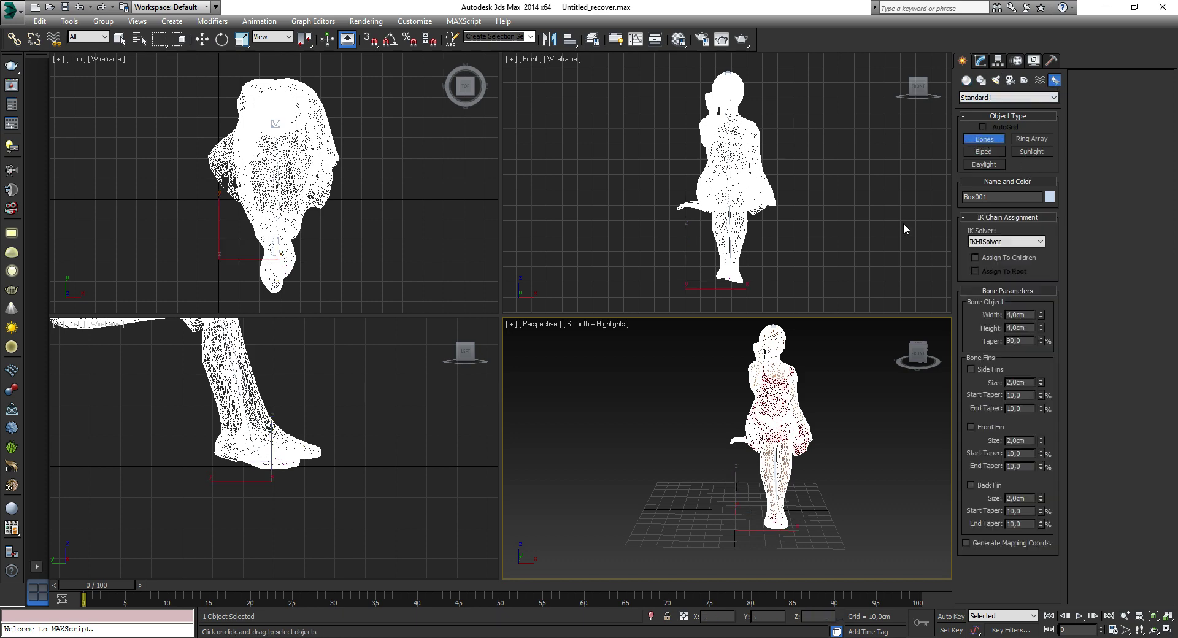
pyautogui.rightClick(368, 468)
pyautogui.hotkey('alt', 'w')
pyautogui.scroll(-1, 544, 480)
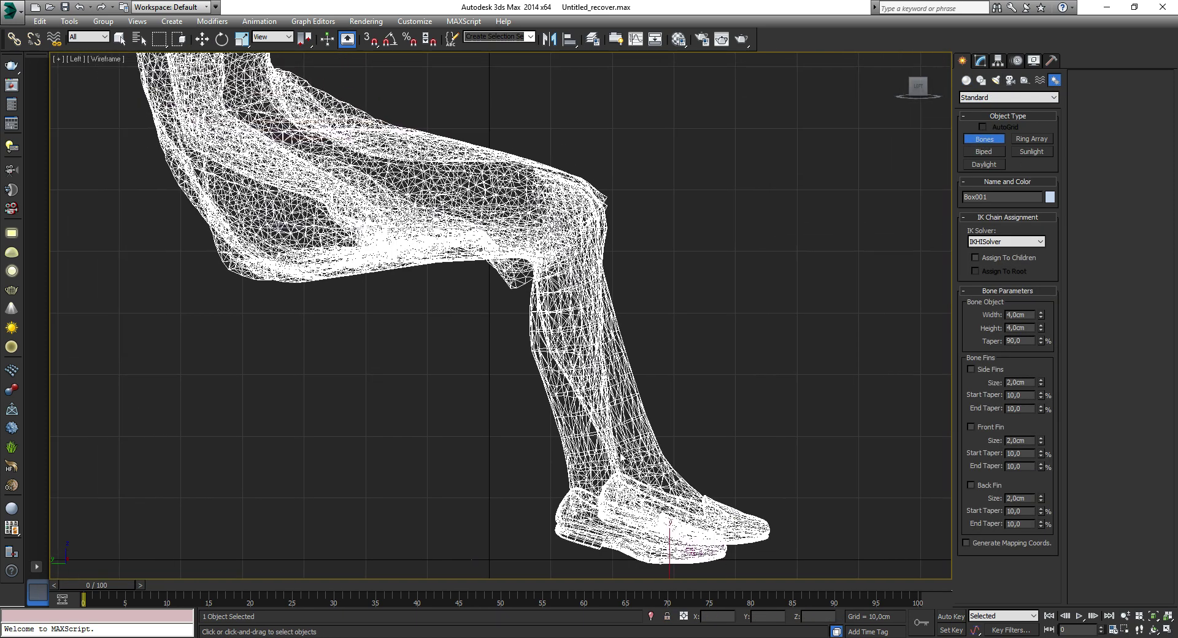
pyautogui.scroll(-3, 604, 488)
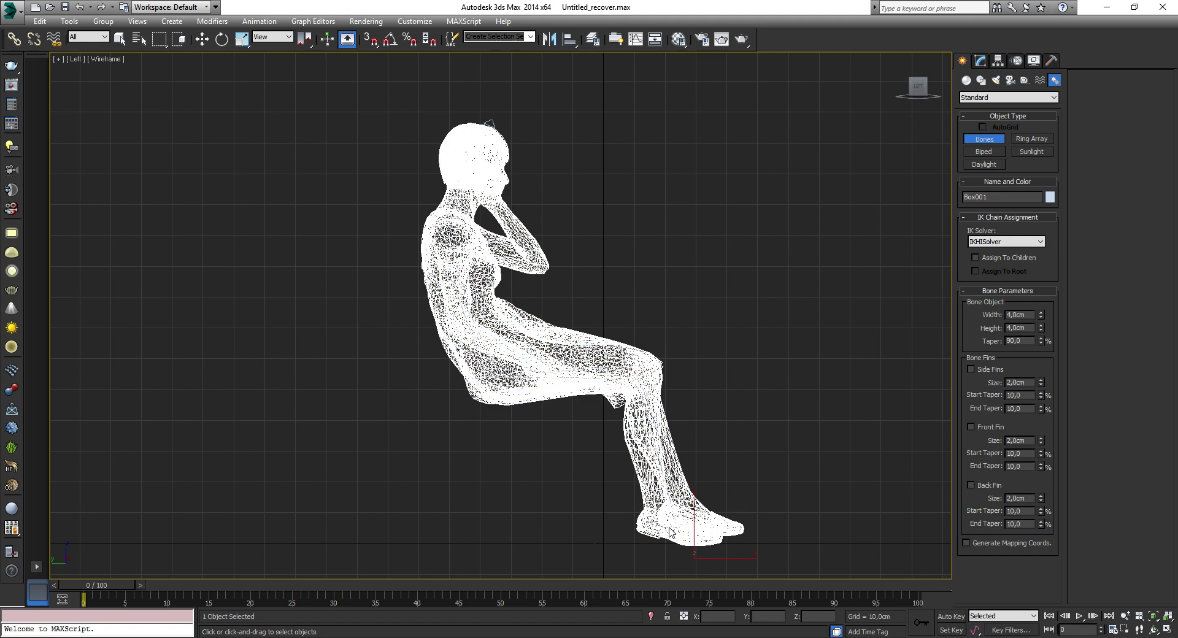
pyautogui.click(684, 542)
pyautogui.click(633, 370)
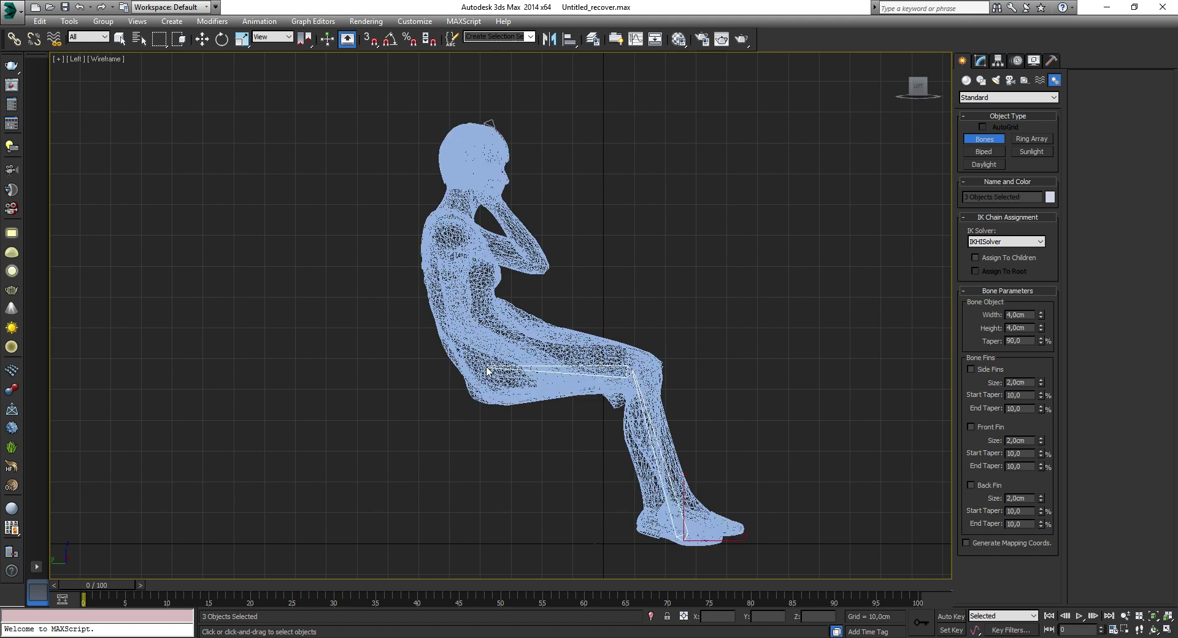
pyautogui.click(500, 365)
pyautogui.click(454, 273)
pyautogui.click(451, 207)
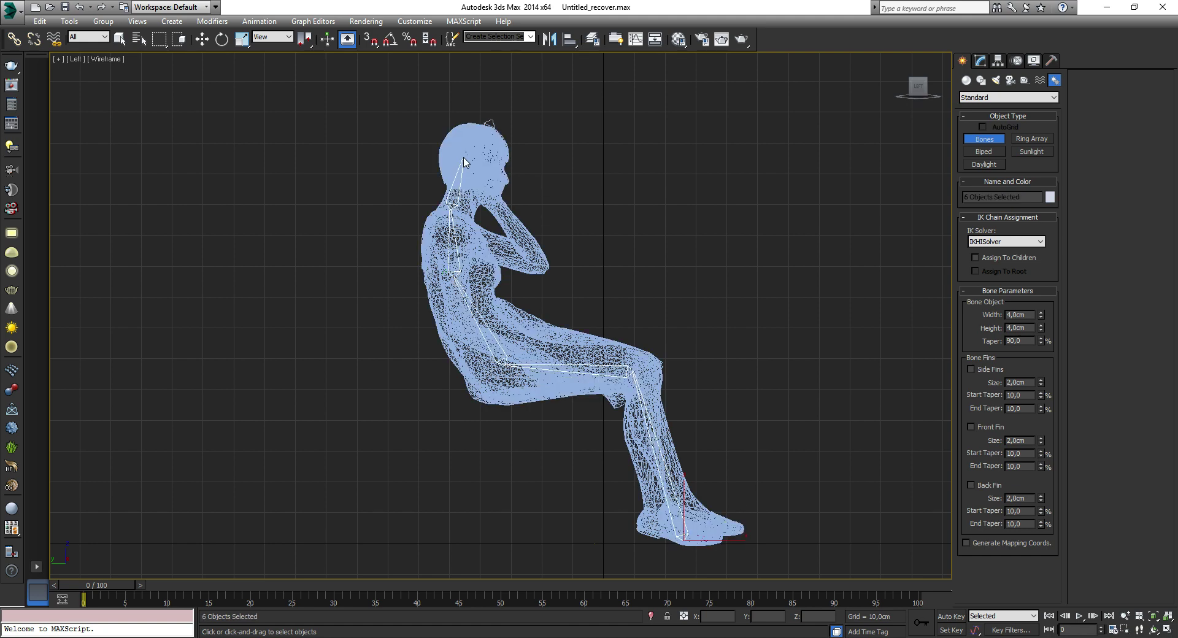
pyautogui.rightClick(482, 127)
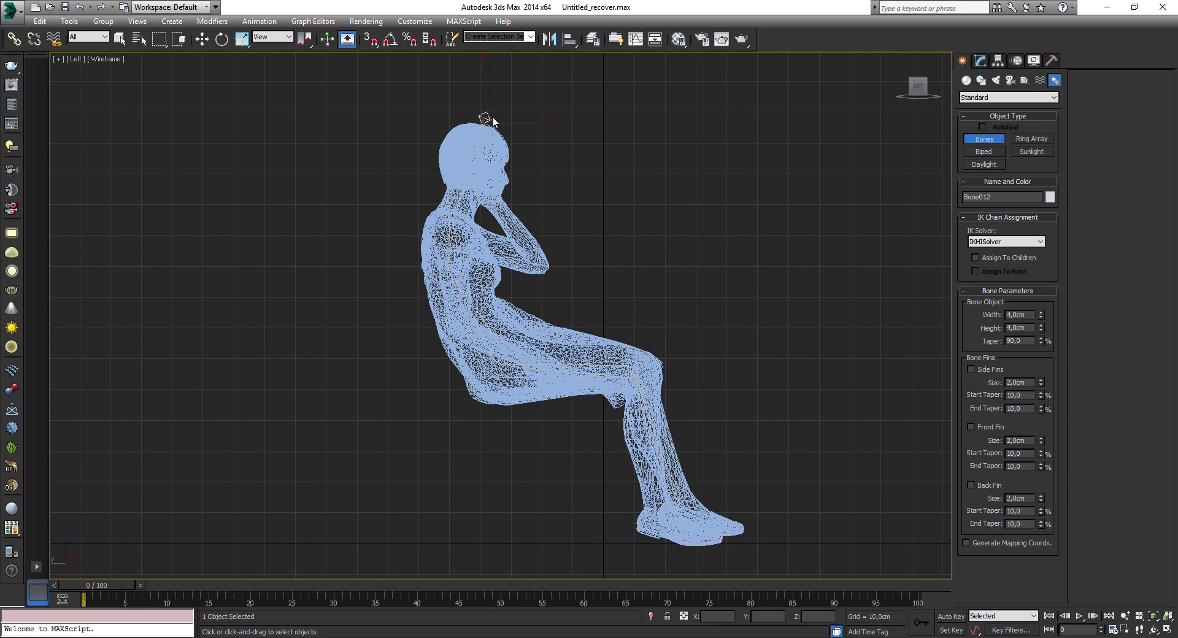
# - Select the entire new bone chain and return to the four-view layout
pyautogui.press('w')
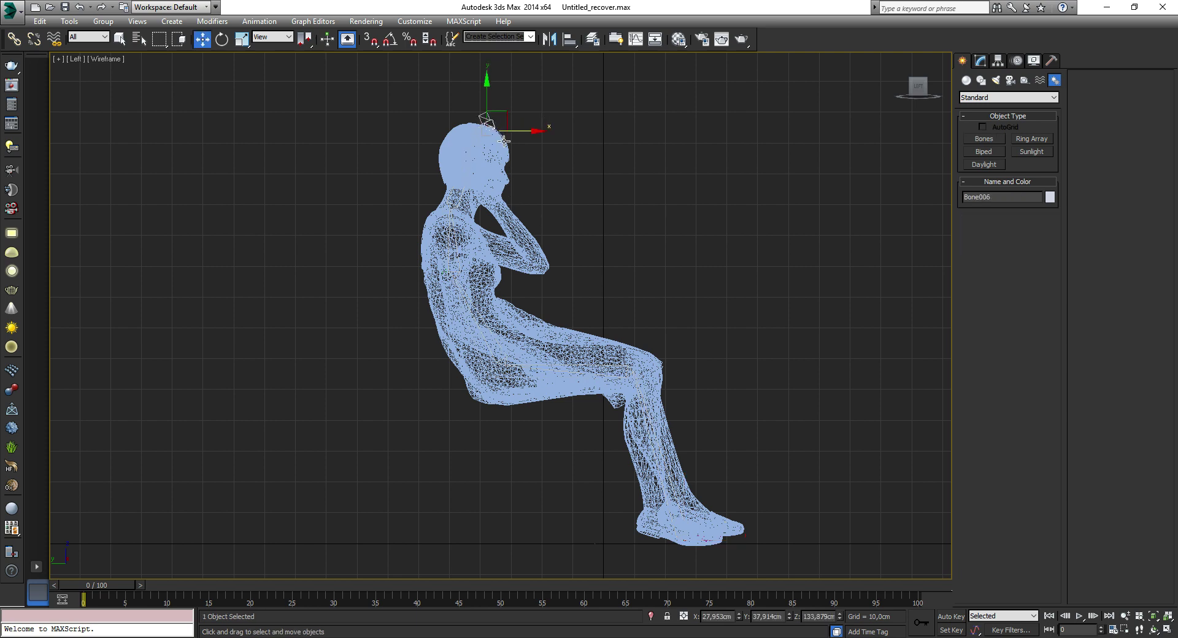
pyautogui.hotkey('ctrl', 'pagedown')
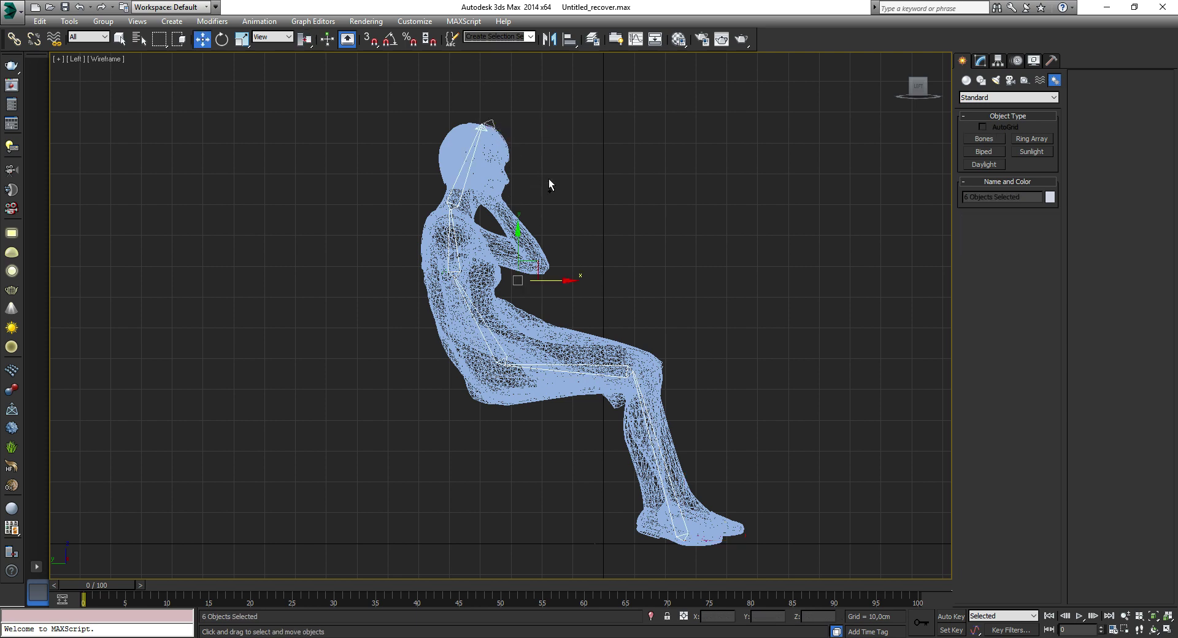
pyautogui.hotkey('alt', 'w')
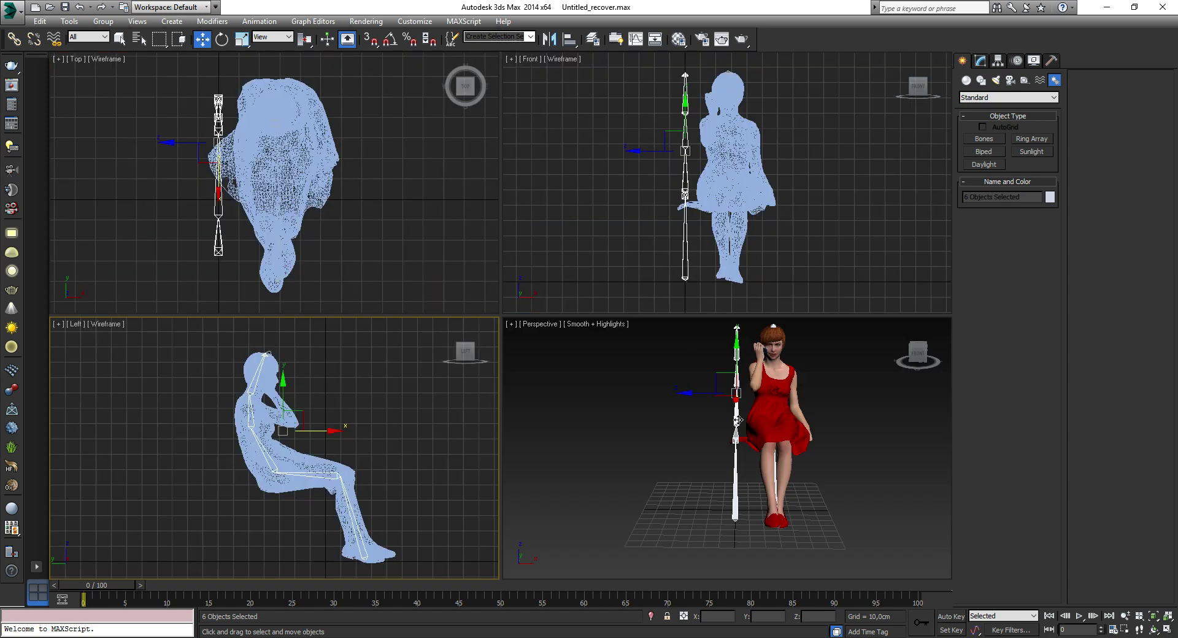
# - Hide the bone chain and add a Skin modifier to the woman's mesh in the maximized Perspective view
pyautogui.press('Delete')
pyautogui.click(748, 421)
pyautogui.hotkey('alt', 'w')
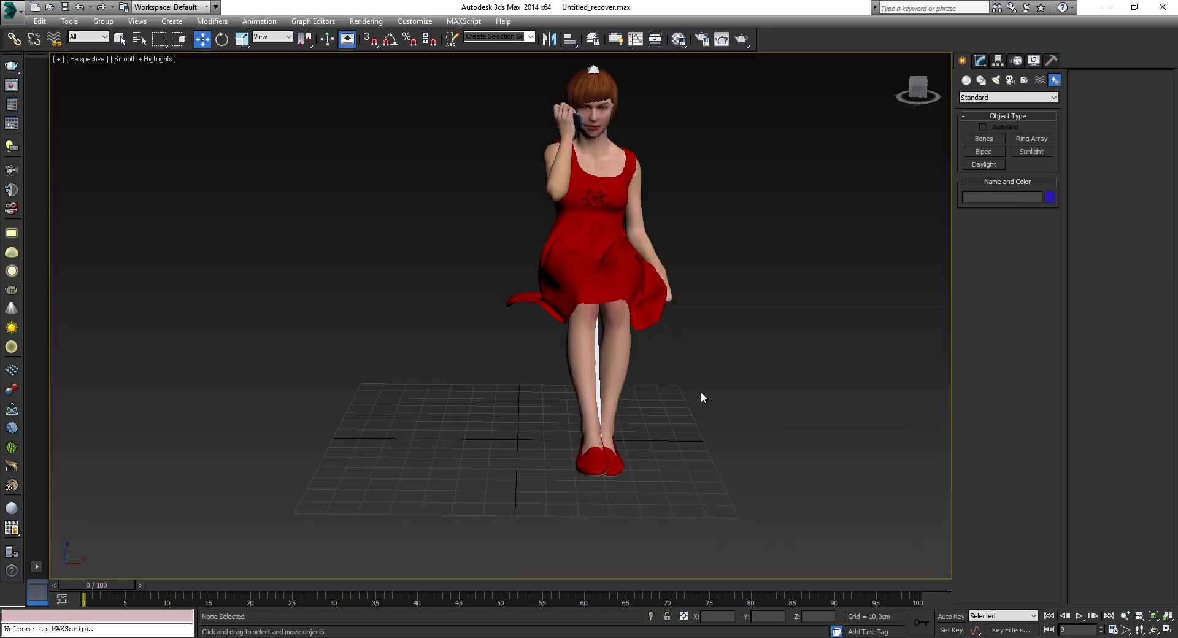
pyautogui.click(635, 309)
pyautogui.click(980, 60)
pyautogui.click(1018, 97)
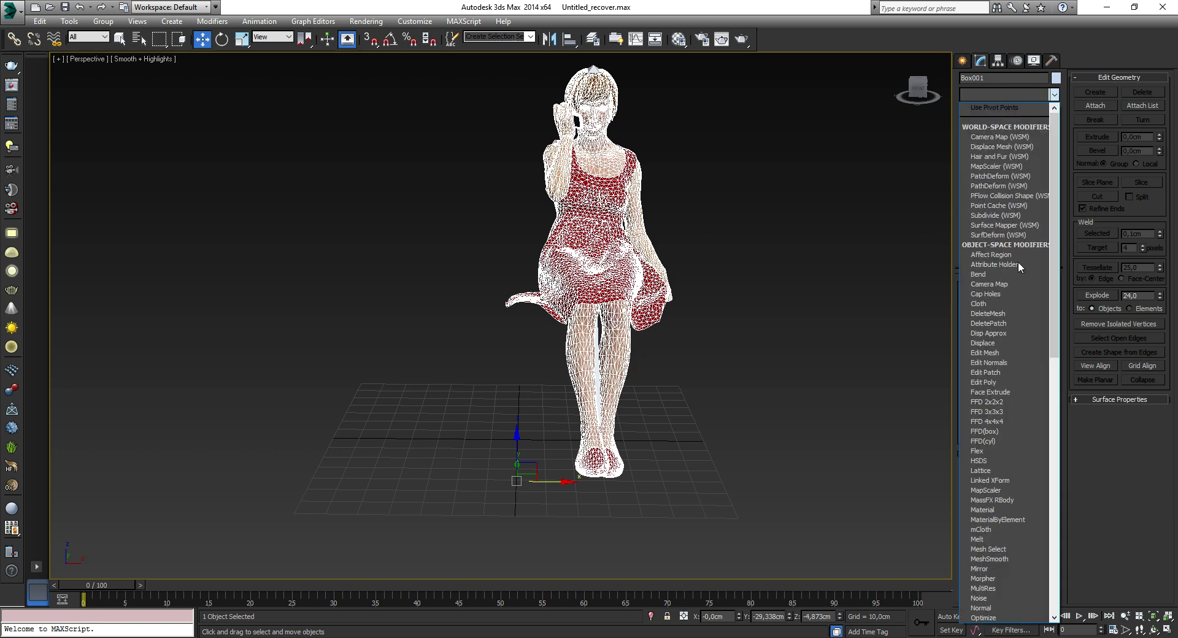
pyautogui.scroll(-3, 1018, 261)
pyautogui.scroll(-5, 1023, 333)
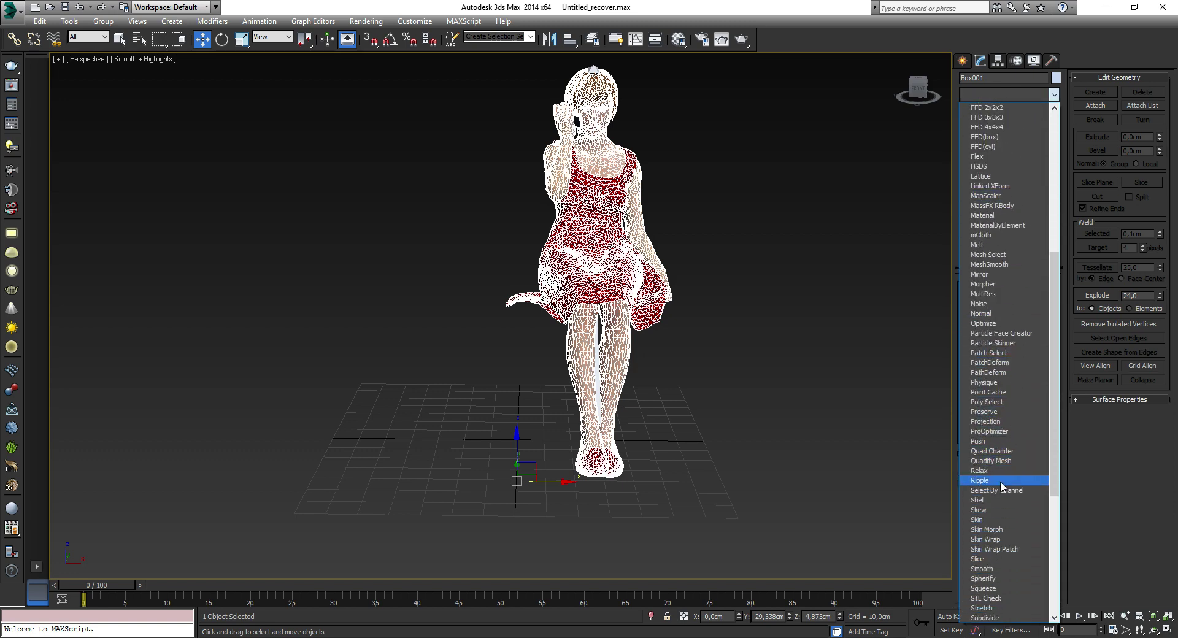
pyautogui.scroll(-5, 1000, 480)
pyautogui.scroll(-2, 999, 466)
pyautogui.click(982, 402)
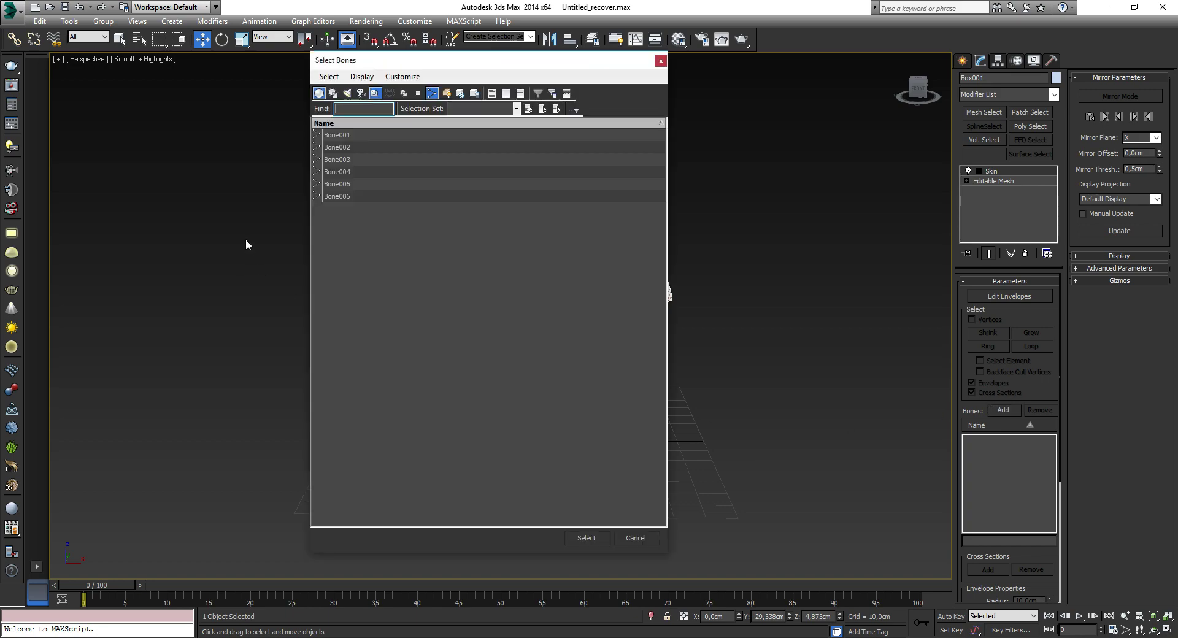
# - Add Bone001 through Bone006 to the Skin modifier
pyautogui.click(365, 135)
pyautogui.hotkey('ctrl', 'a')
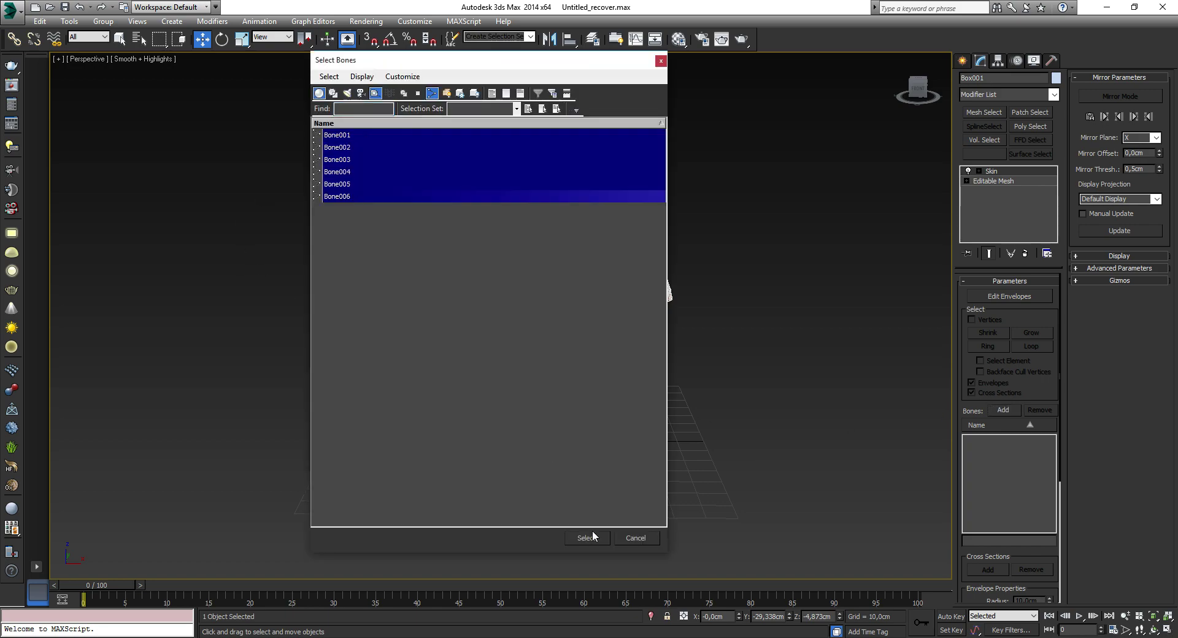
pyautogui.click(586, 537)
pyautogui.keyDown('alt'); pyautogui.moveTo(551, 377); pyautogui.dragTo(487, 359, button='middle'); pyautogui.keyUp('alt')
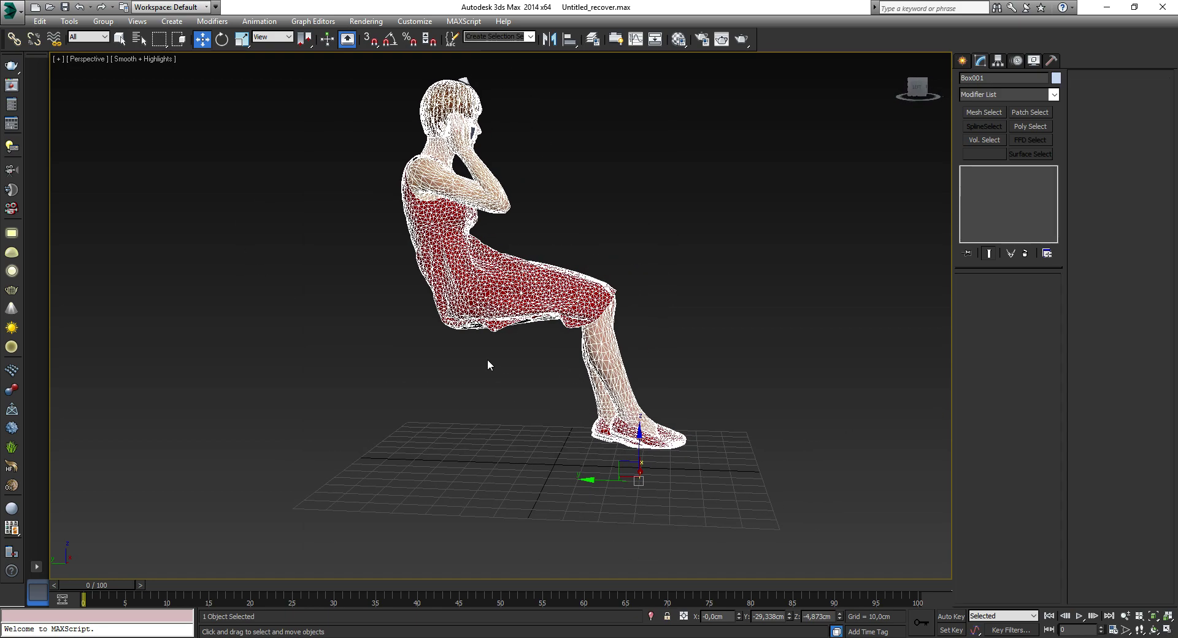
# - Save the scene under a new name as chica.max
pyautogui.click(11, 9)
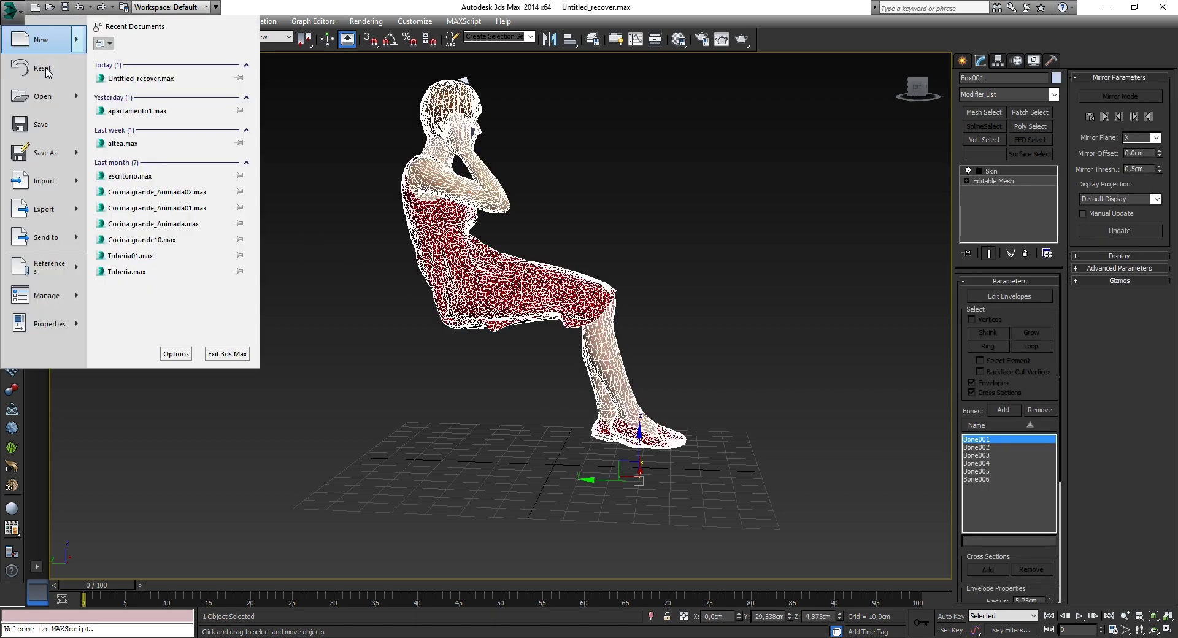
pyautogui.click(42, 153)
pyautogui.press('Escape')
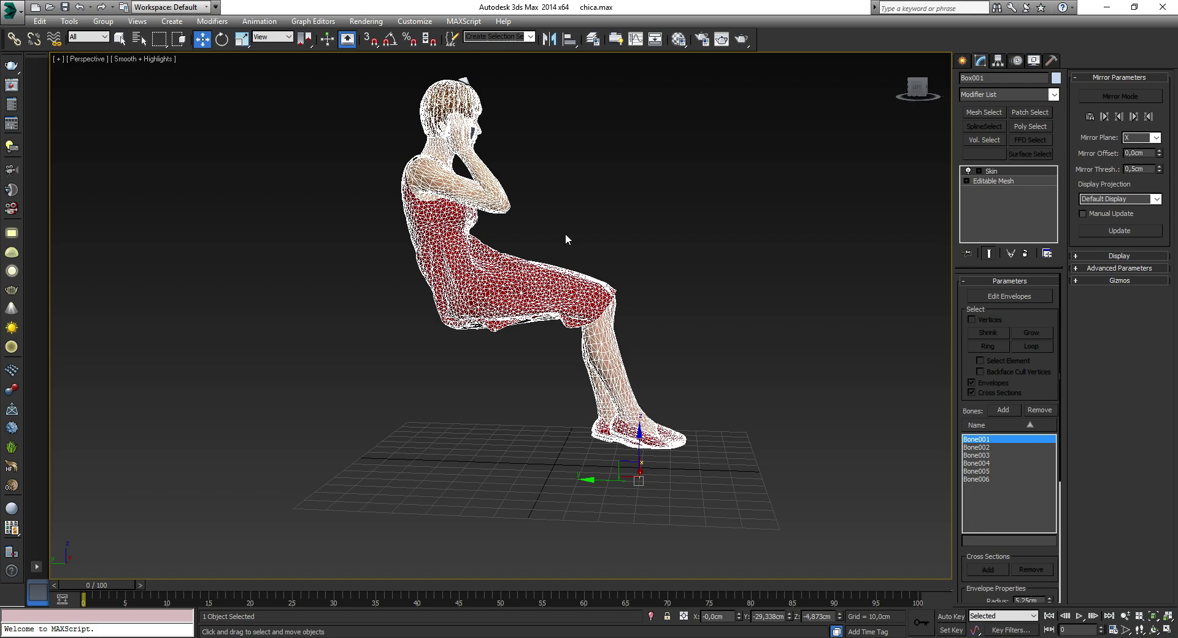
# - Maximize the Front view and select Bone005 inside the figure
pyautogui.keyDown('alt'); pyautogui.moveTo(565, 238); pyautogui.dragTo(601, 298, button='middle'); pyautogui.keyUp('alt')
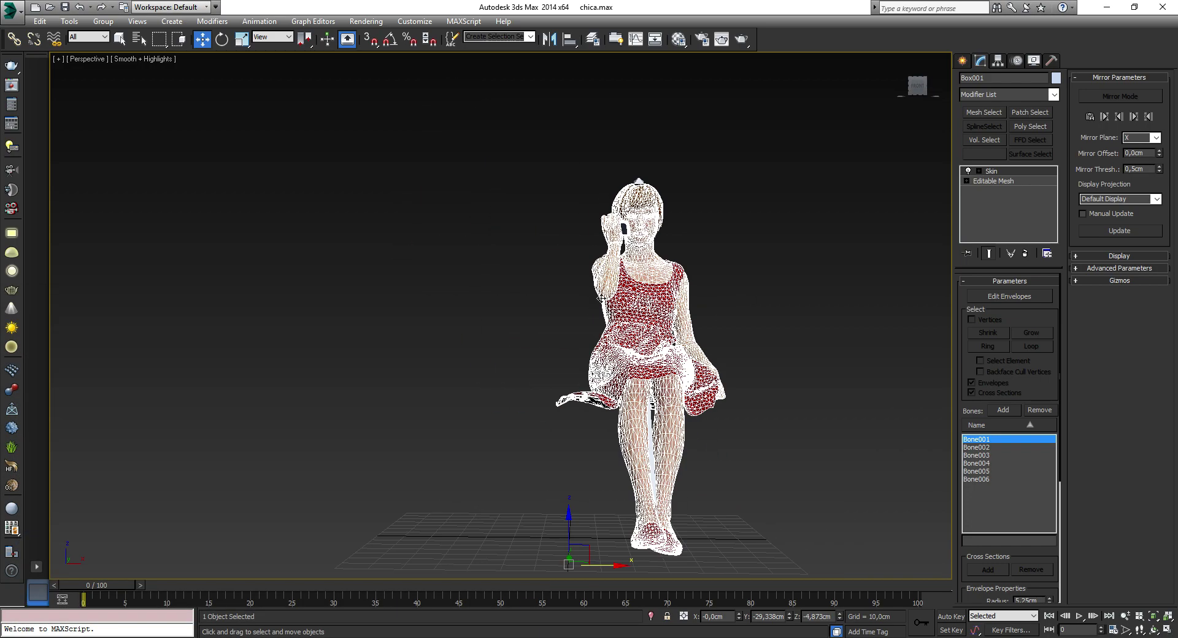
pyautogui.hotkey('alt', 'w')
pyautogui.click(638, 294)
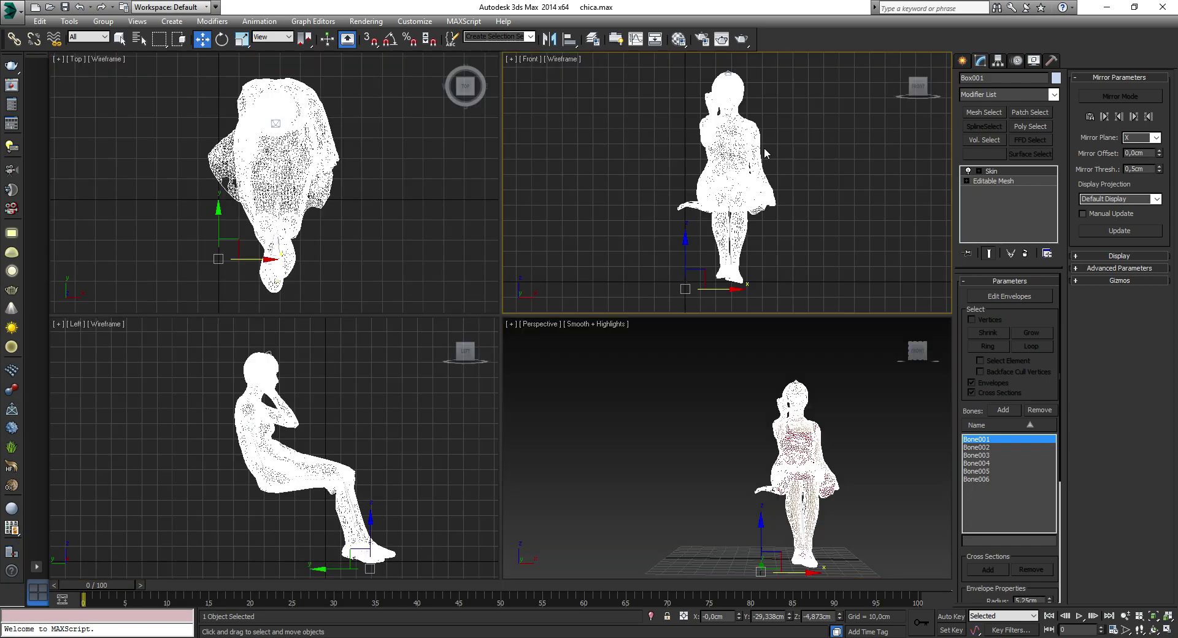
pyautogui.hotkey('alt', 'w')
pyautogui.scroll(3, 497, 165)
pyautogui.scroll(5, 484, 153)
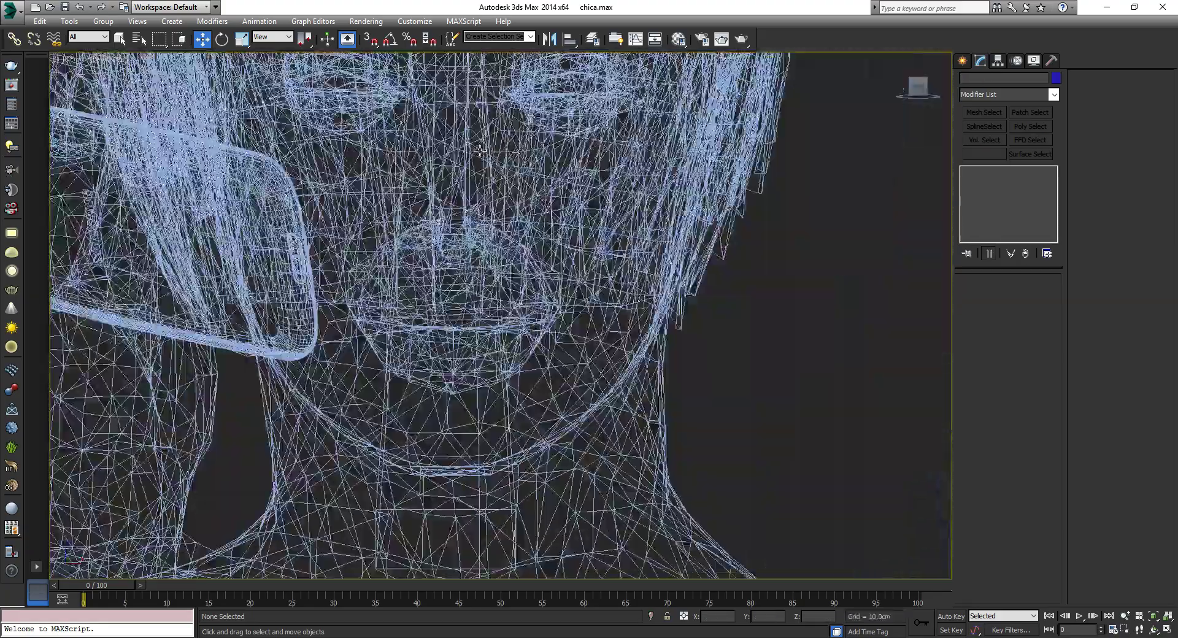
pyautogui.scroll(-2, 480, 150)
pyautogui.click(499, 355)
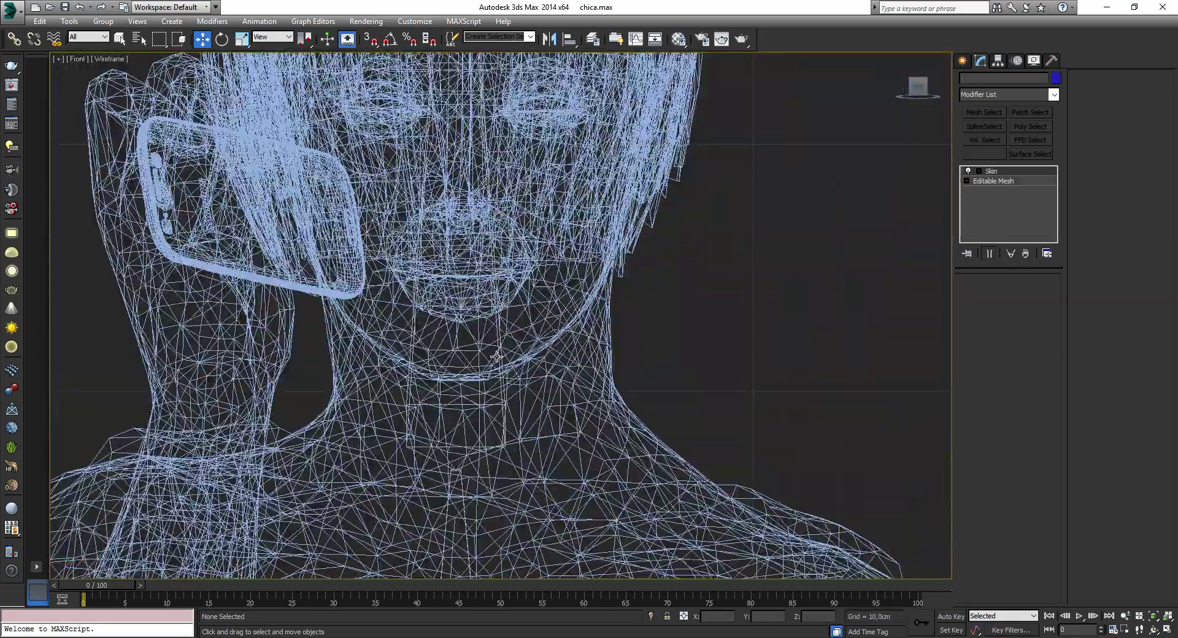
# - Maximize the Perspective view and switch to the Rotate tool
pyautogui.scroll(-2, 499, 356)
pyautogui.scroll(-4, 499, 356)
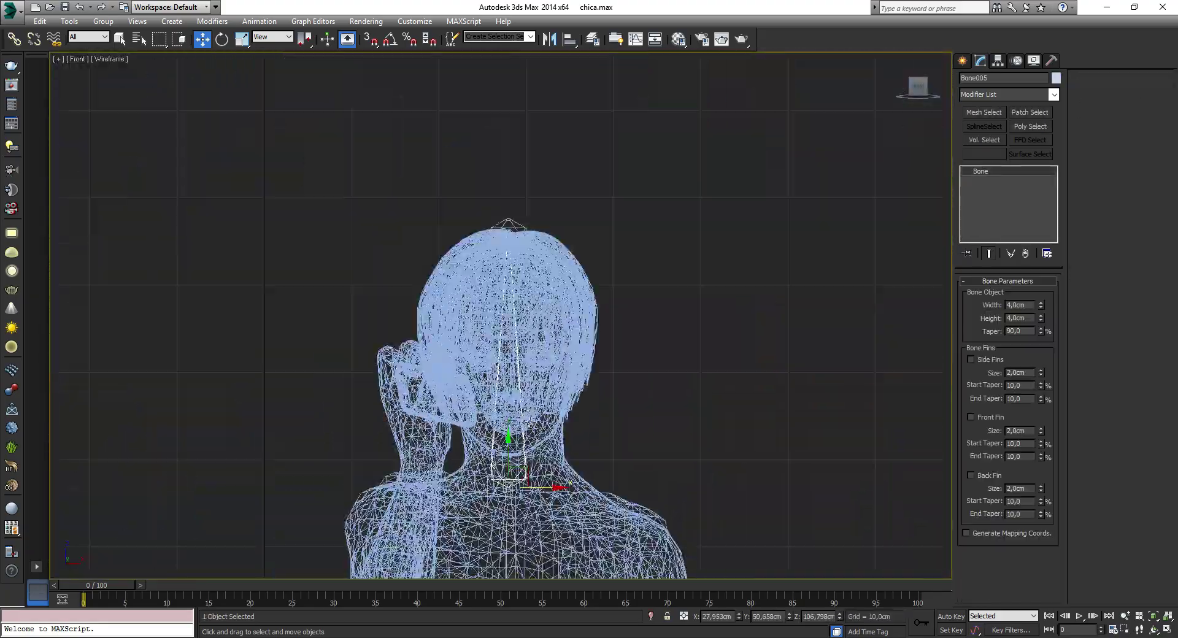
pyautogui.hotkey('alt', 'w')
pyautogui.scroll(-2, 678, 443)
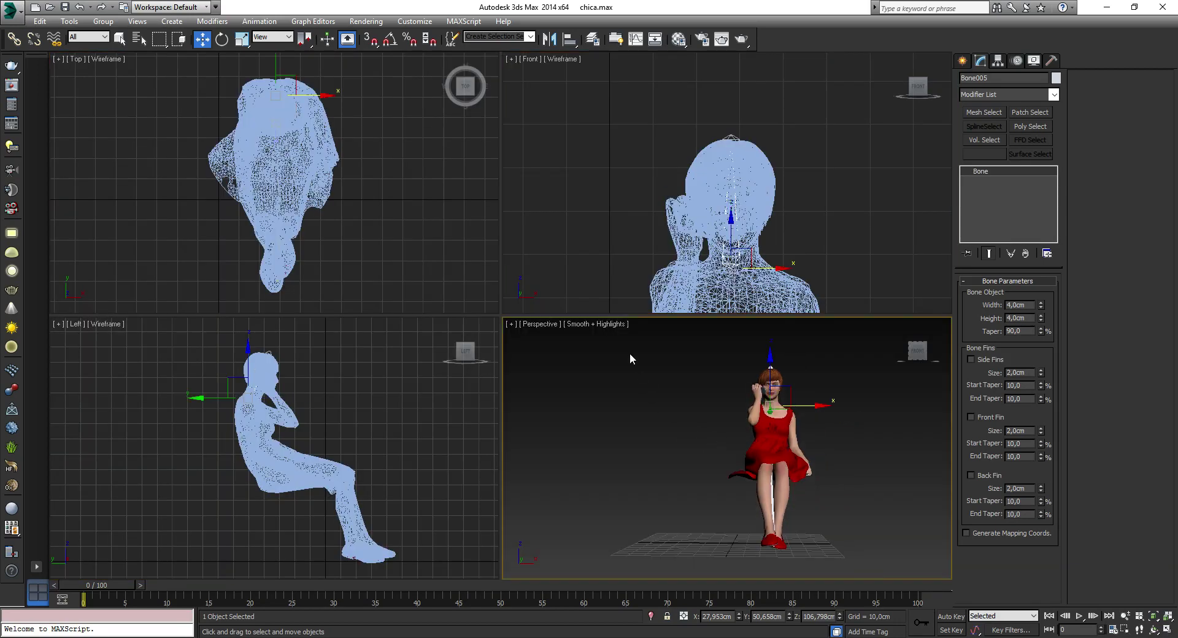
pyautogui.hotkey('alt', 'w')
pyautogui.press('e')
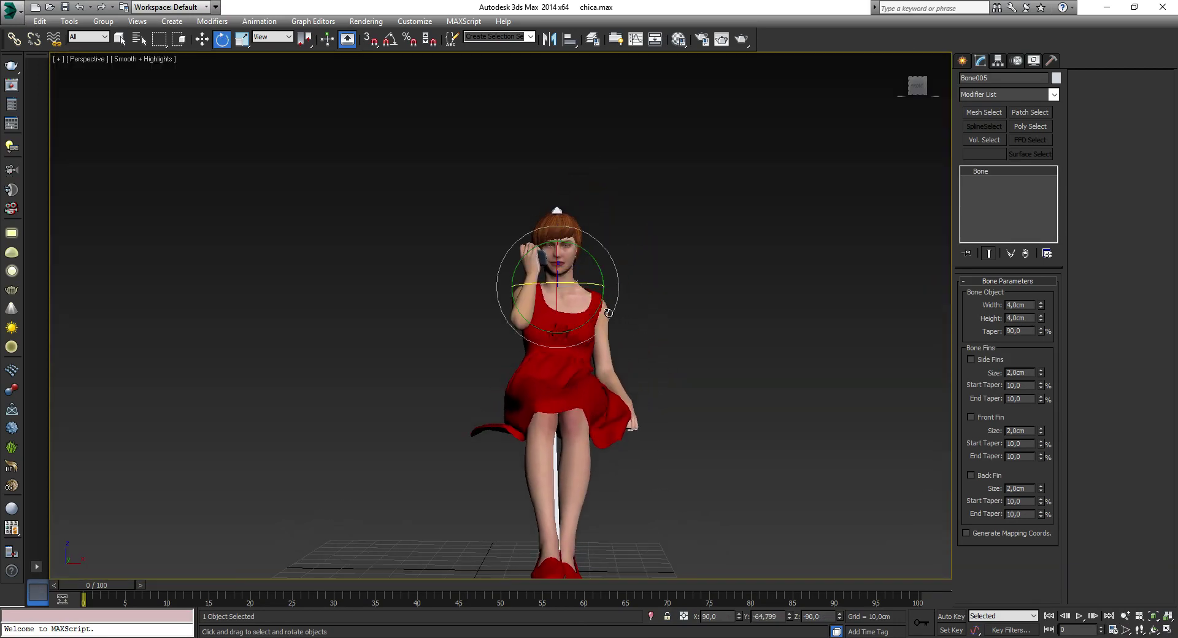
# - Turn on Auto Key and rotate Bone005 to key a head tilt at frame 20
pyautogui.moveTo(581, 258)
pyautogui.mouseDown()
pyautogui.moveTo(585, 238)
pyautogui.moveTo(597, 245)
pyautogui.moveTo(580, 239)
pyautogui.mouseUp()
pyautogui.scroll(5, 569, 270)
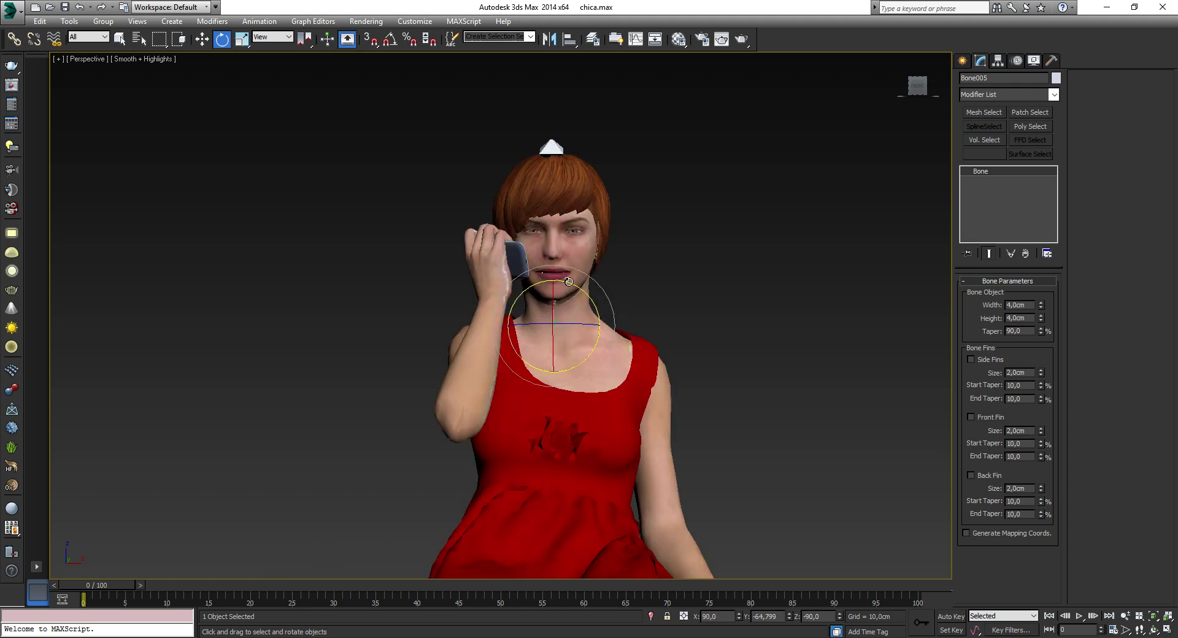
pyautogui.moveTo(581, 291)
pyautogui.mouseDown()
pyautogui.moveTo(602, 293)
pyautogui.moveTo(576, 399)
pyautogui.mouseUp()
pyautogui.press('n')
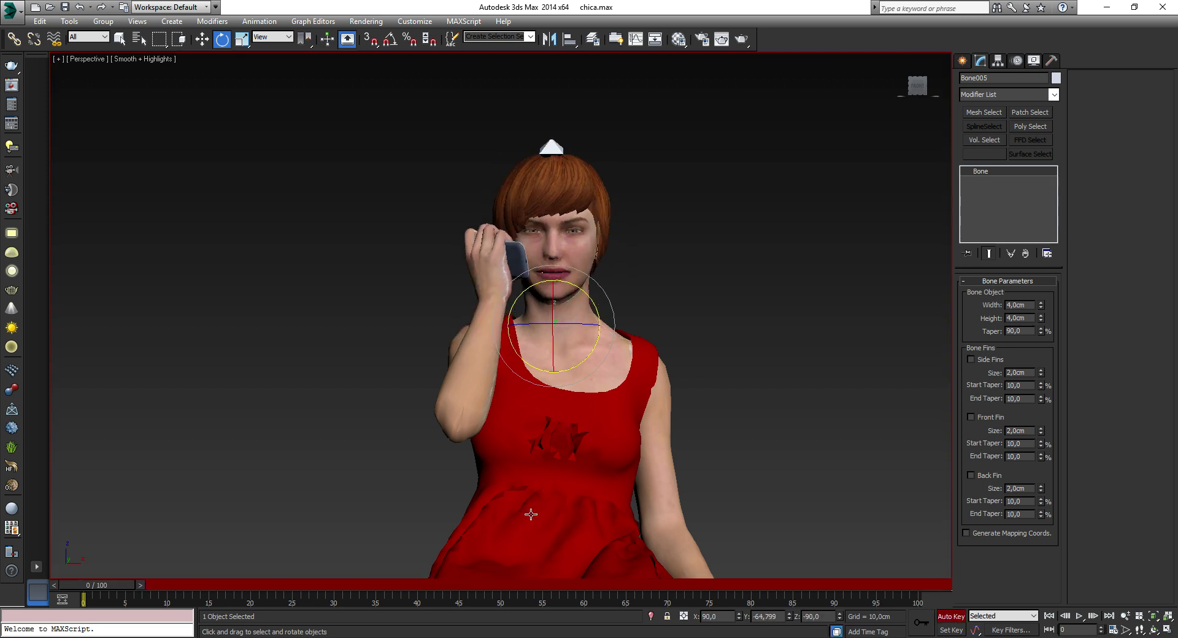
pyautogui.moveTo(120, 583); pyautogui.dragTo(281, 581)
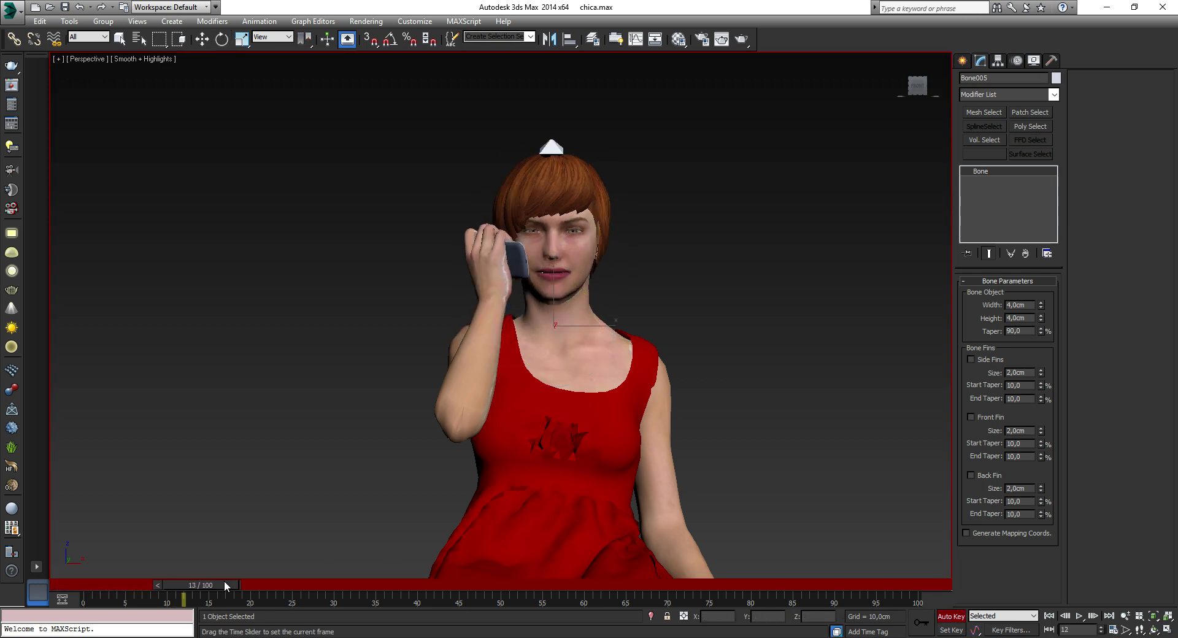
pyautogui.press('e')
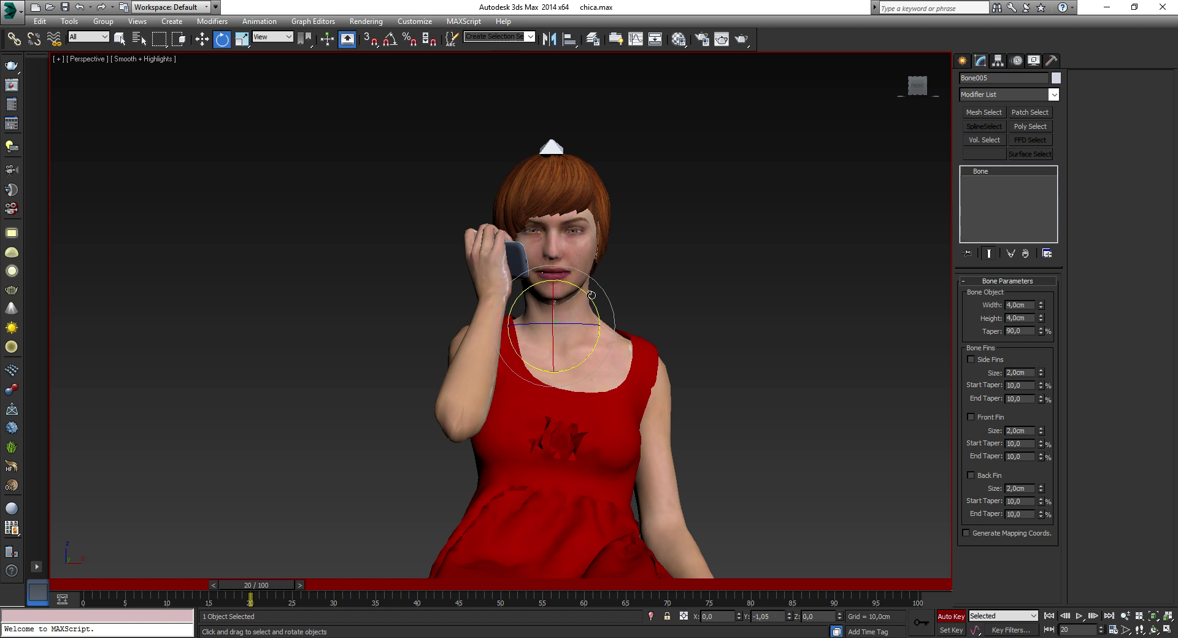
pyautogui.moveTo(587, 305); pyautogui.dragTo(368, 572)
# - Key later head-and-phone tilts, first to the left, then back upright
pyautogui.moveTo(267, 586); pyautogui.dragTo(378, 584)
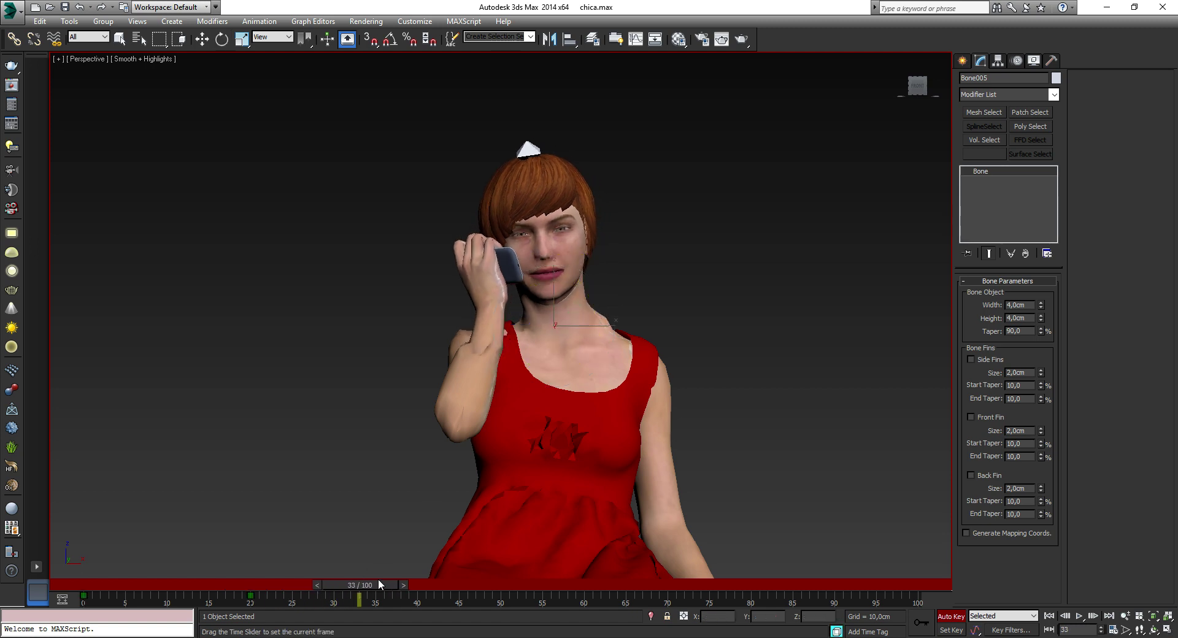
pyautogui.press('e')
pyautogui.moveTo(584, 301)
pyautogui.mouseDown()
pyautogui.moveTo(442, 590)
pyautogui.moveTo(561, 587)
pyautogui.mouseUp()
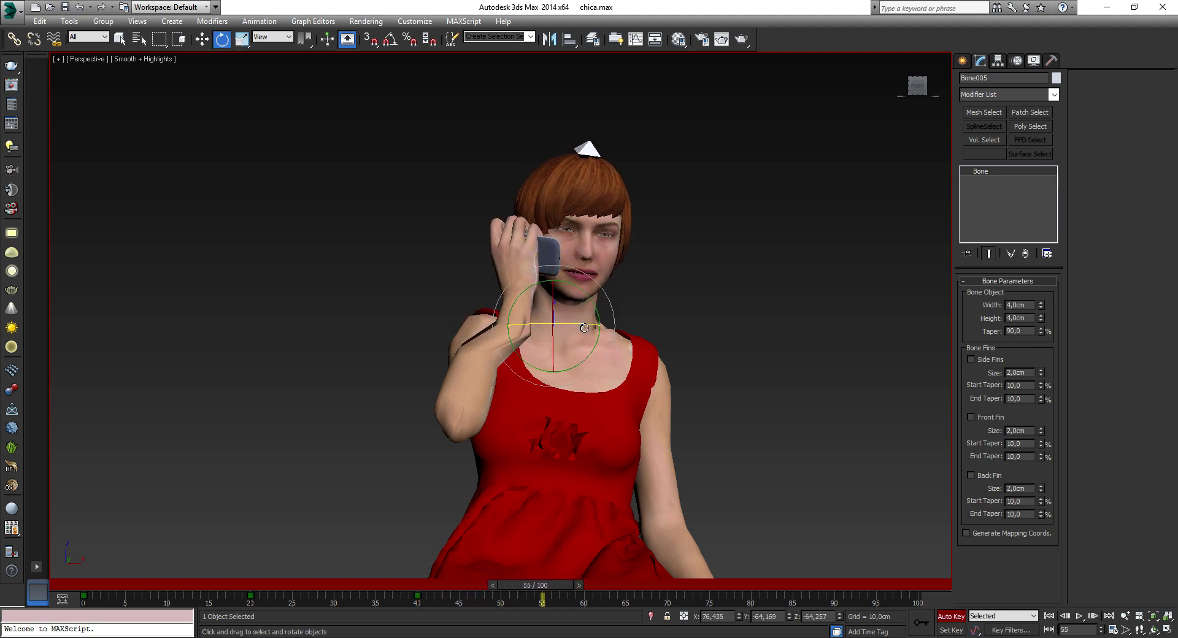
pyautogui.moveTo(581, 324); pyautogui.dragTo(543, 286)
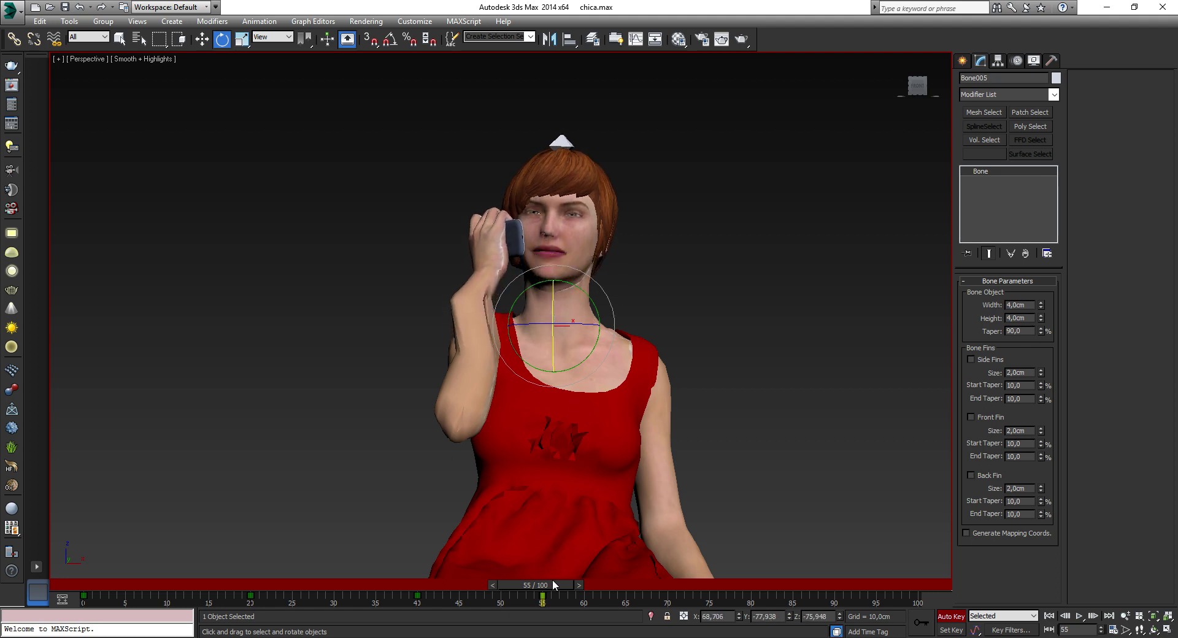
pyautogui.moveTo(573, 585); pyautogui.dragTo(695, 578)
pyautogui.press('e')
pyautogui.moveTo(567, 316); pyautogui.dragTo(577, 344)
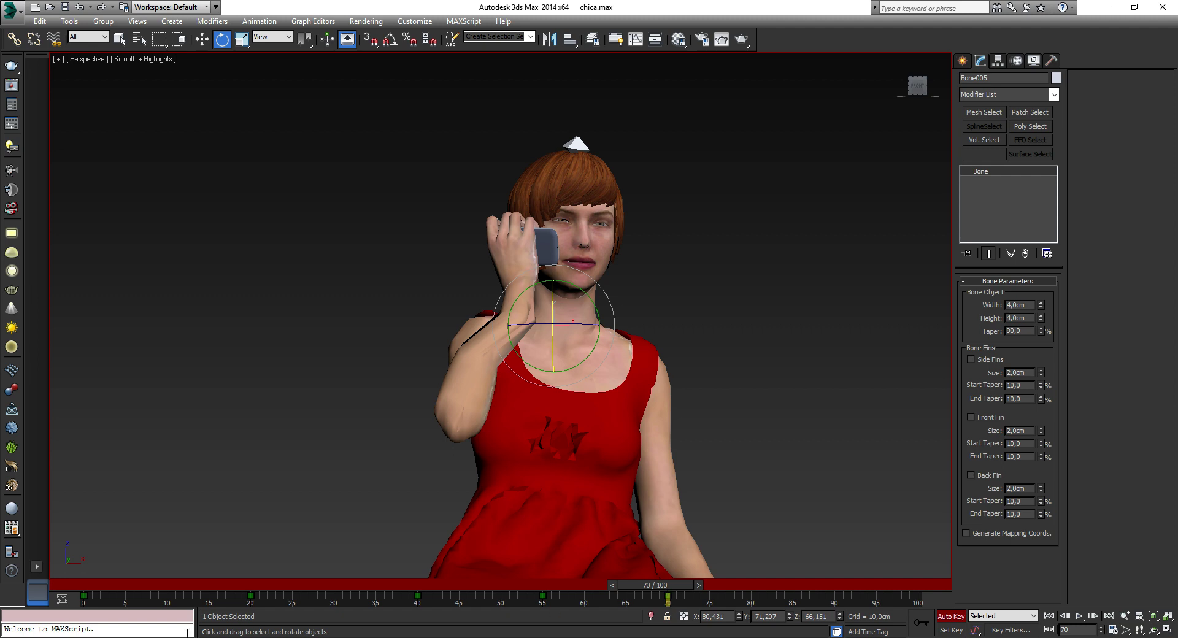
# - Copy the frame 0 key to frame 99 and check the pose at frame 100
pyautogui.keyDown('shift'); pyautogui.moveTo(84, 596); pyautogui.dragTo(793, 597); pyautogui.keyUp('shift')
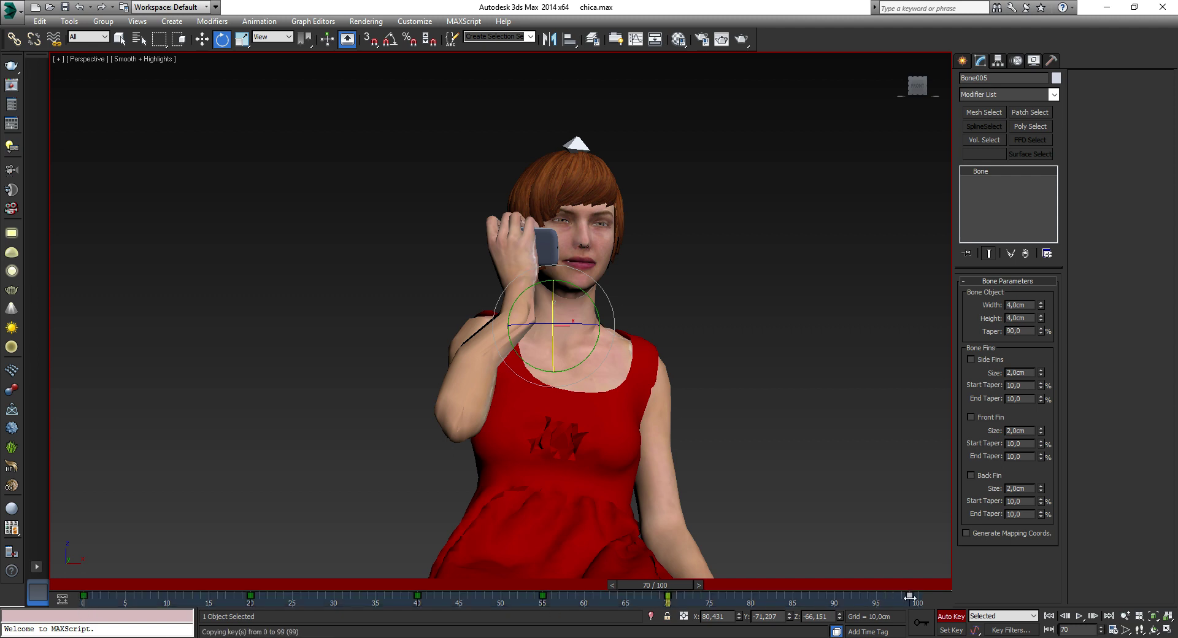
pyautogui.keyDown('shift'); pyautogui.moveTo(910, 597); pyautogui.dragTo(914, 597); pyautogui.keyUp('shift')
pyautogui.moveTo(661, 586); pyautogui.dragTo(918, 586)
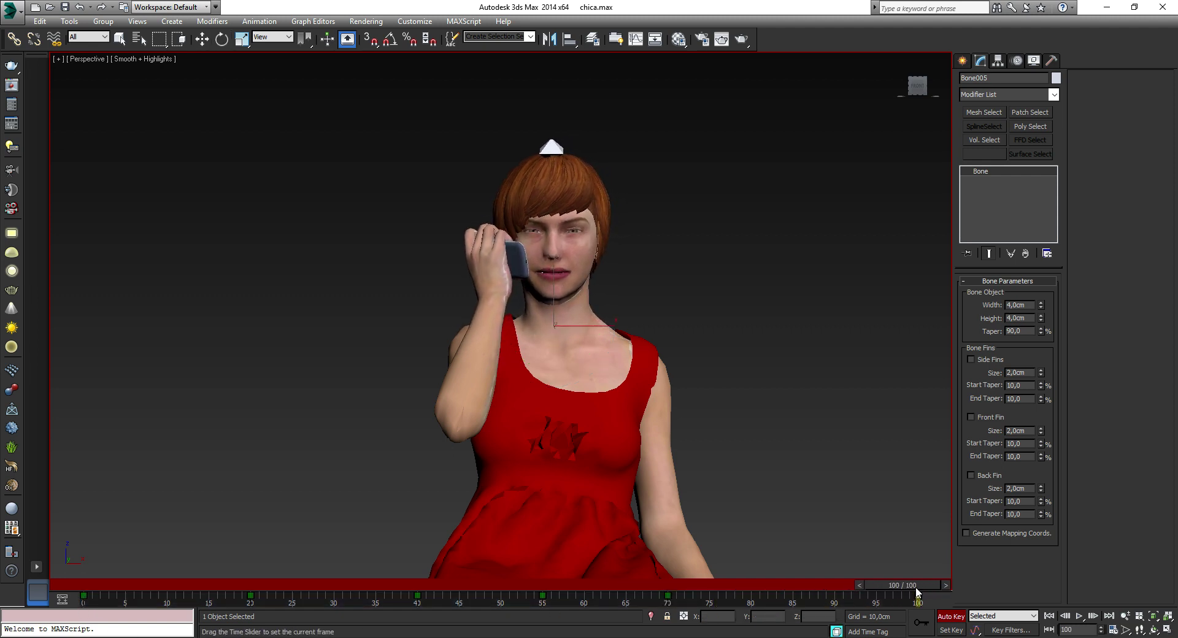
pyautogui.press('super')
# - Select chest bone Bone004 and rotate it to key an upper-body twist at frame 21
pyautogui.click(746, 389)
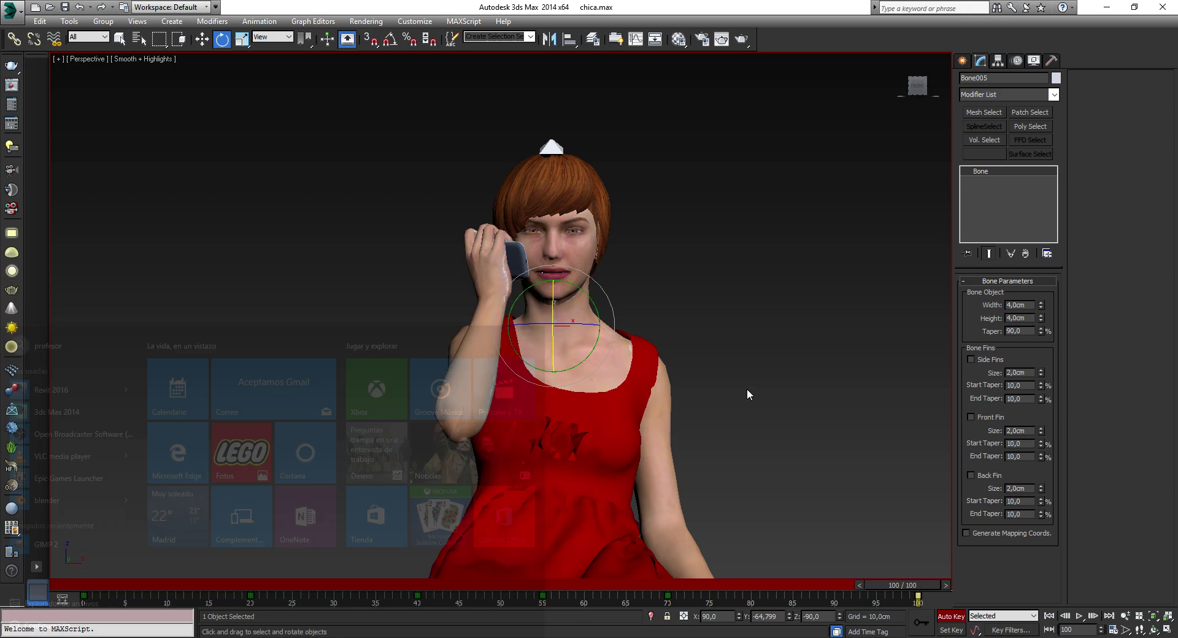
pyautogui.hotkey('alt', 'w')
pyautogui.scroll(2, 732, 292)
pyautogui.scroll(-2, 700, 225)
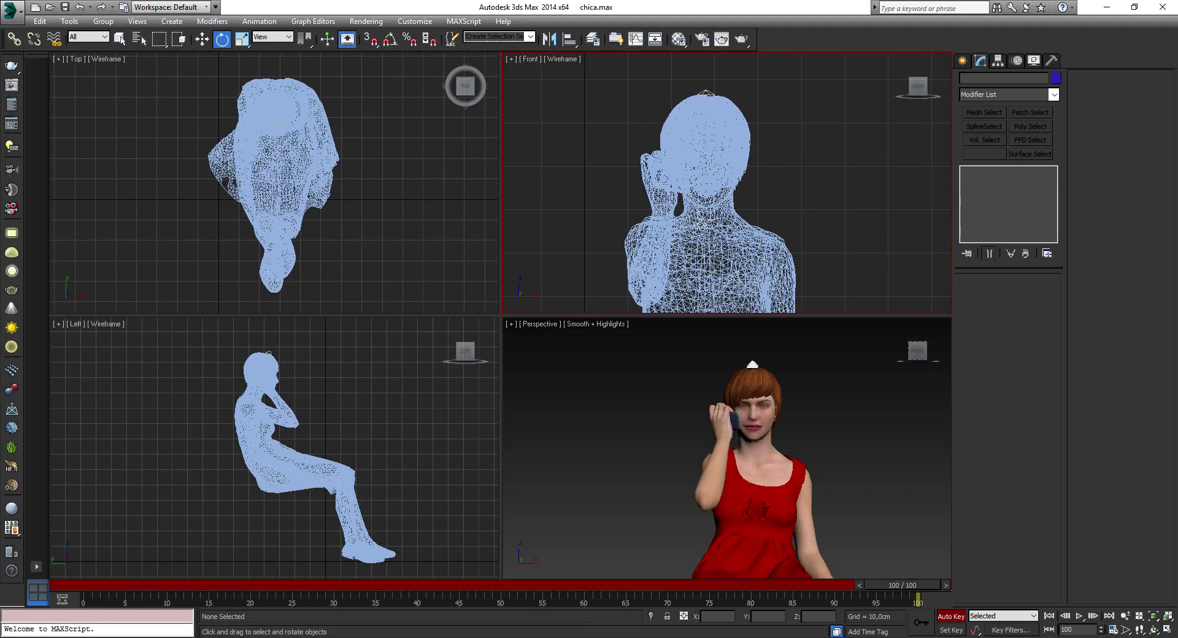
pyautogui.scroll(5, 705, 254)
pyautogui.click(714, 256)
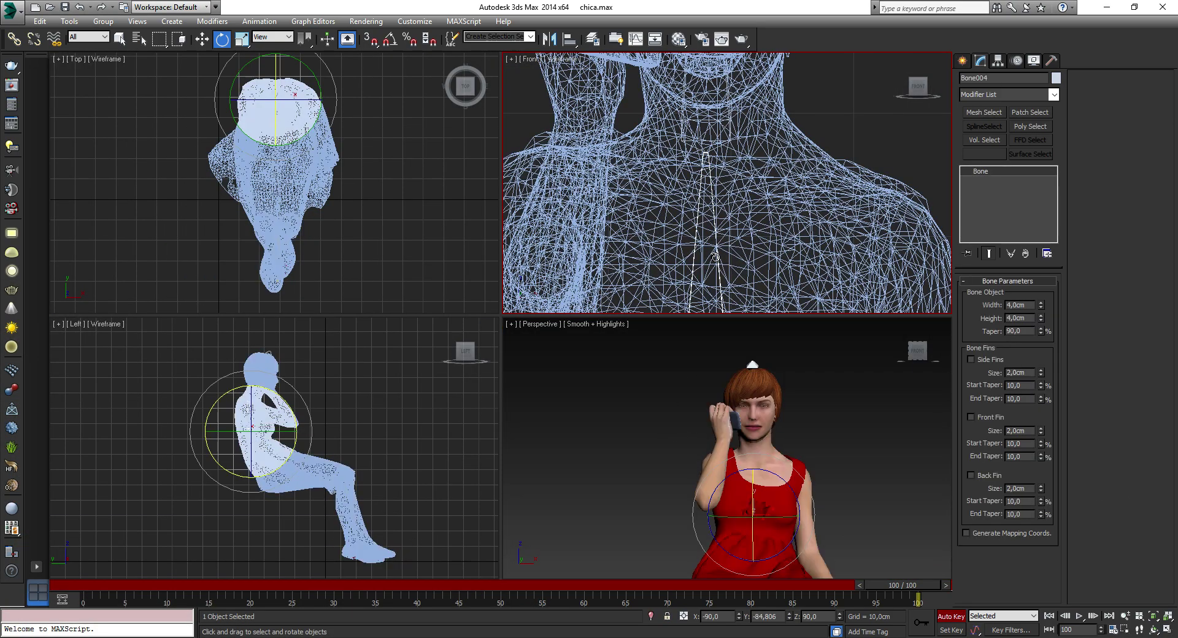
pyautogui.rightClick(738, 453)
pyautogui.hotkey('alt', 'w')
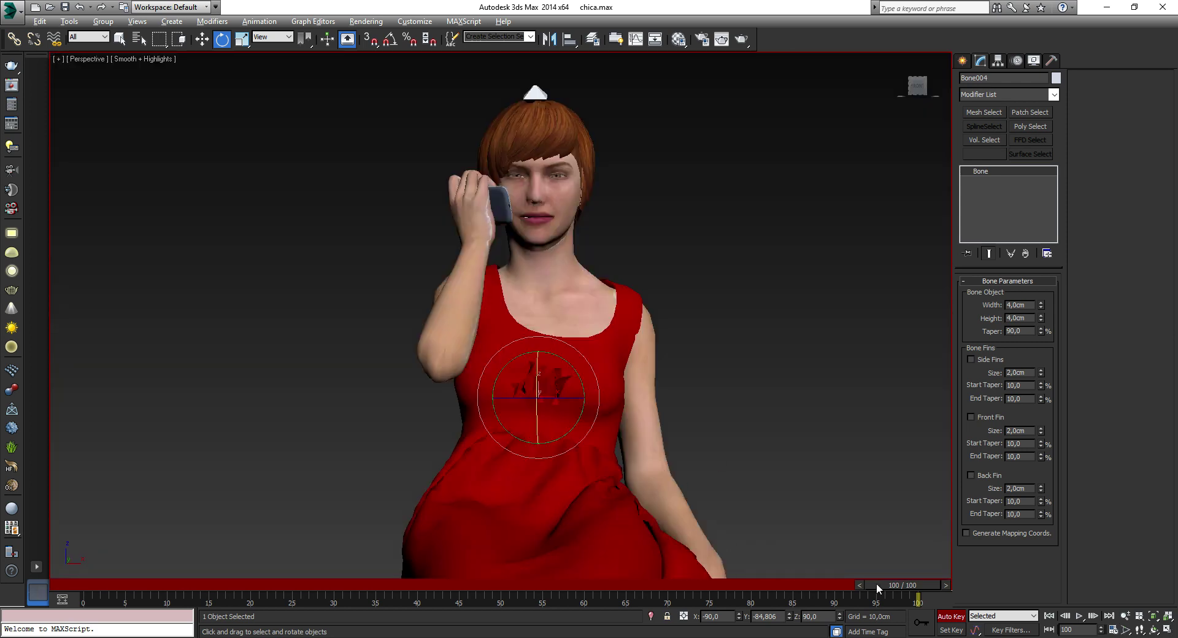
pyautogui.moveTo(877, 586); pyautogui.dragTo(258, 598)
pyautogui.press('e')
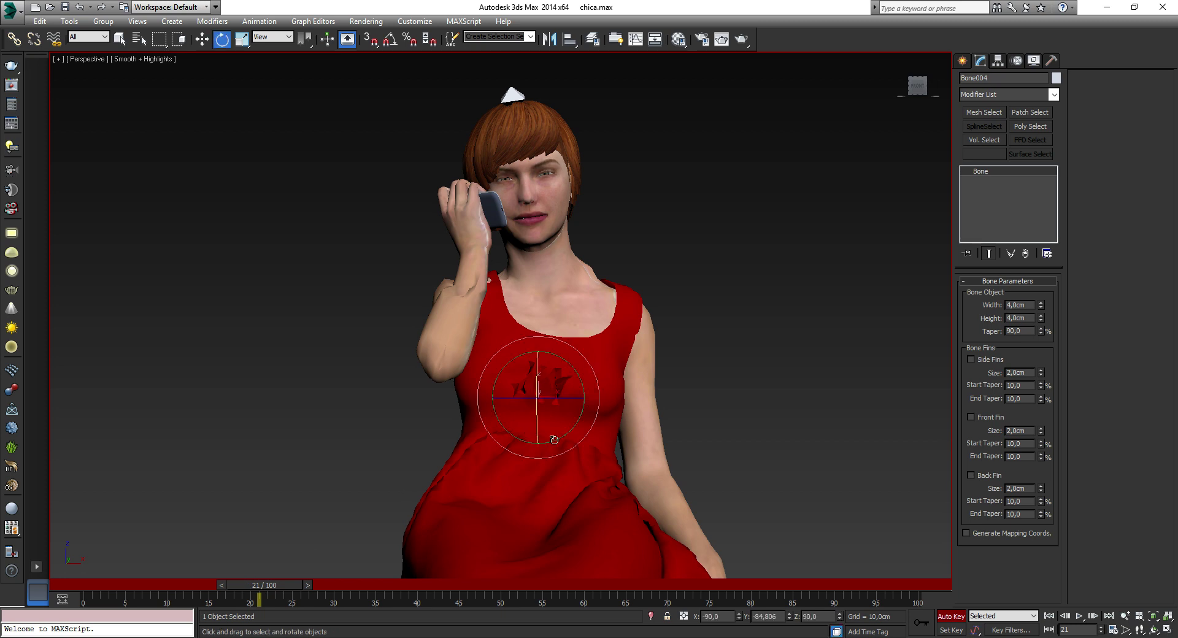
pyautogui.moveTo(564, 398); pyautogui.dragTo(557, 394)
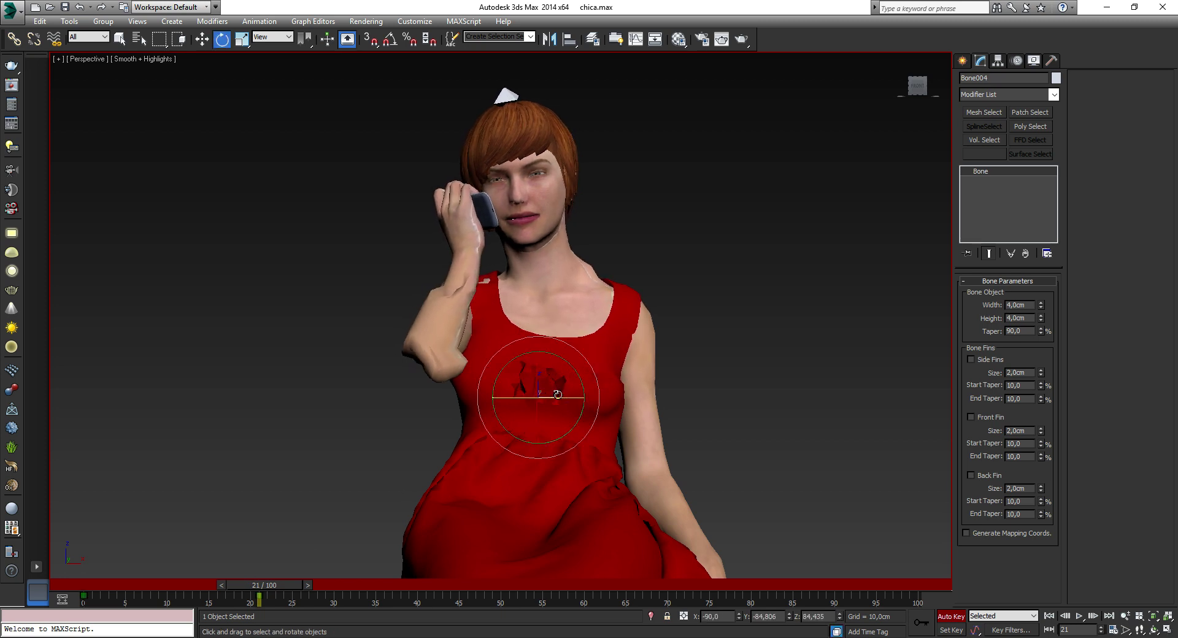
# - Select the lower spine bone Bone003 and maximize the Perspective view
pyautogui.click(558, 394)
pyautogui.click(668, 364)
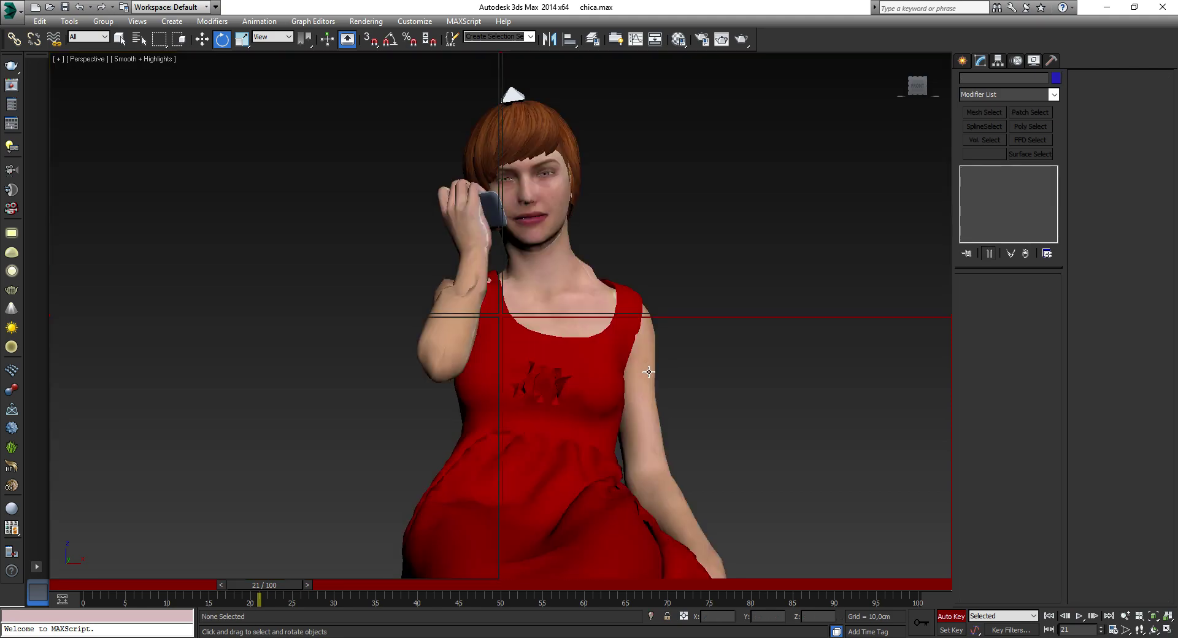
pyautogui.hotkey('alt', 'w')
pyautogui.click(714, 222)
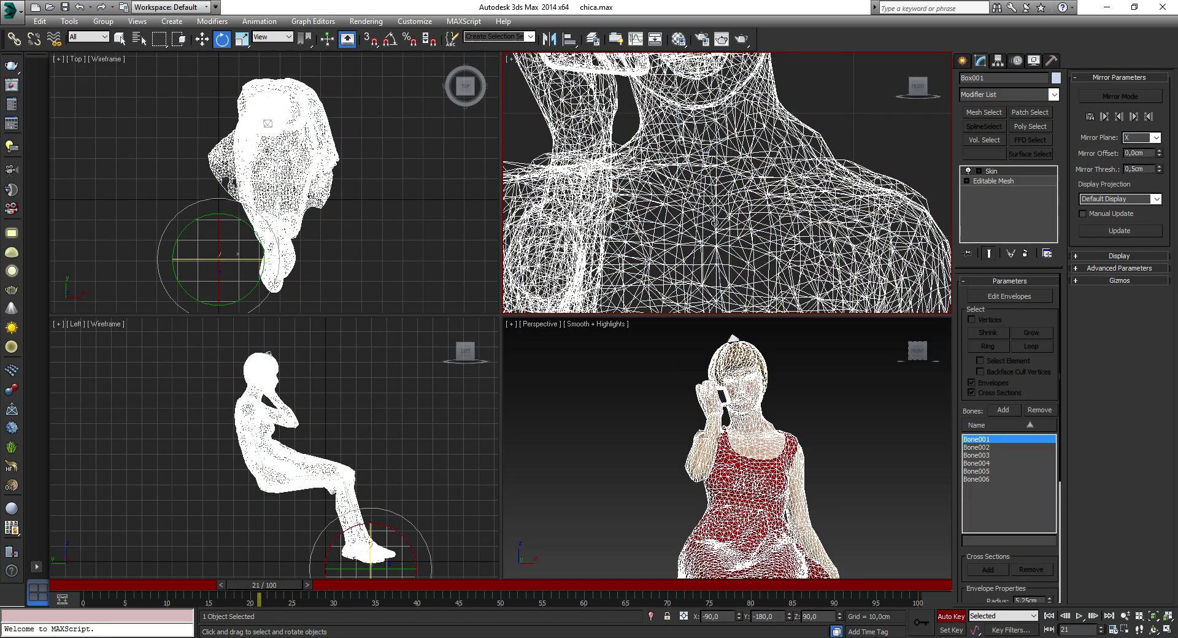
pyautogui.click(713, 226)
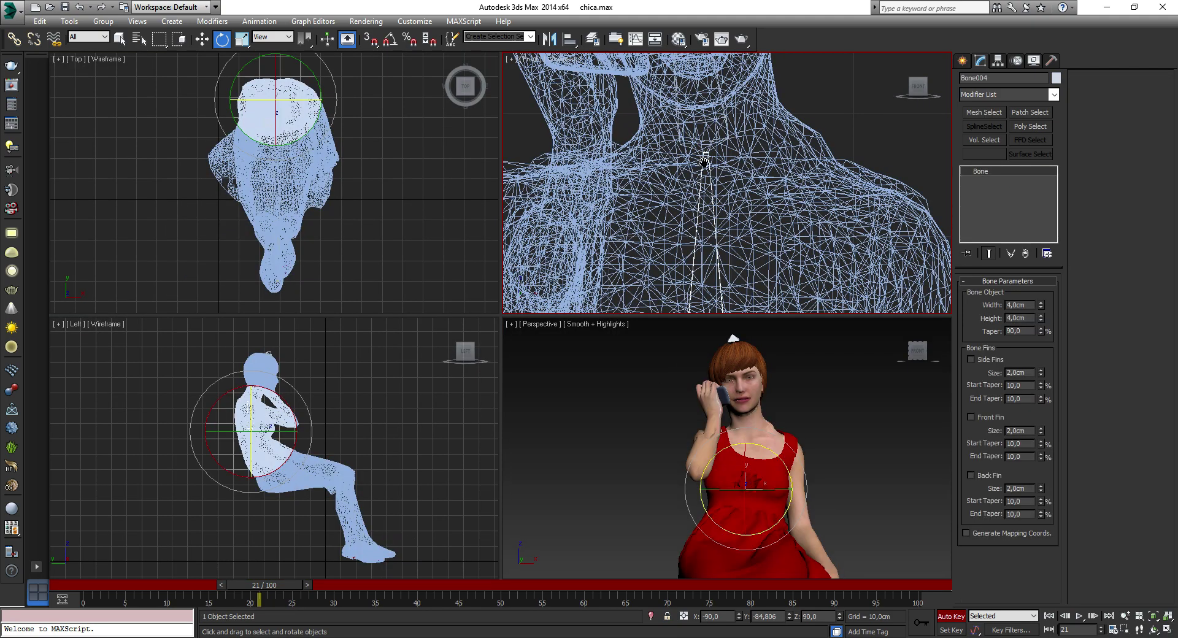
pyautogui.scroll(-3, 705, 160)
pyautogui.scroll(5, 683, 198)
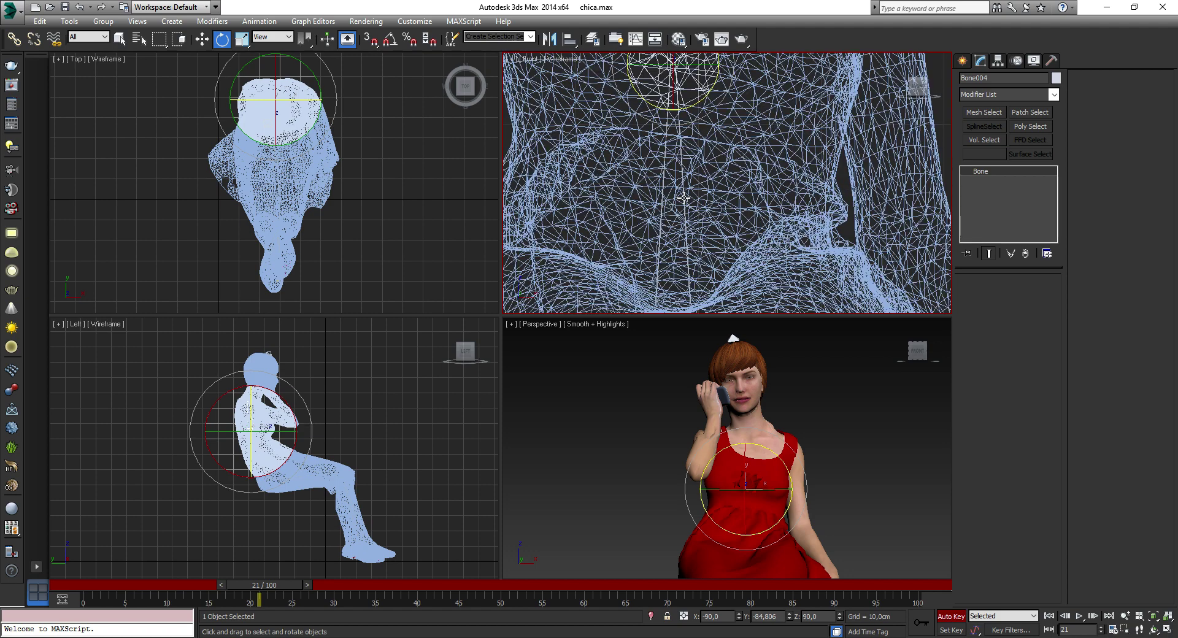
pyautogui.click(683, 199)
pyautogui.hotkey('alt', 'w')
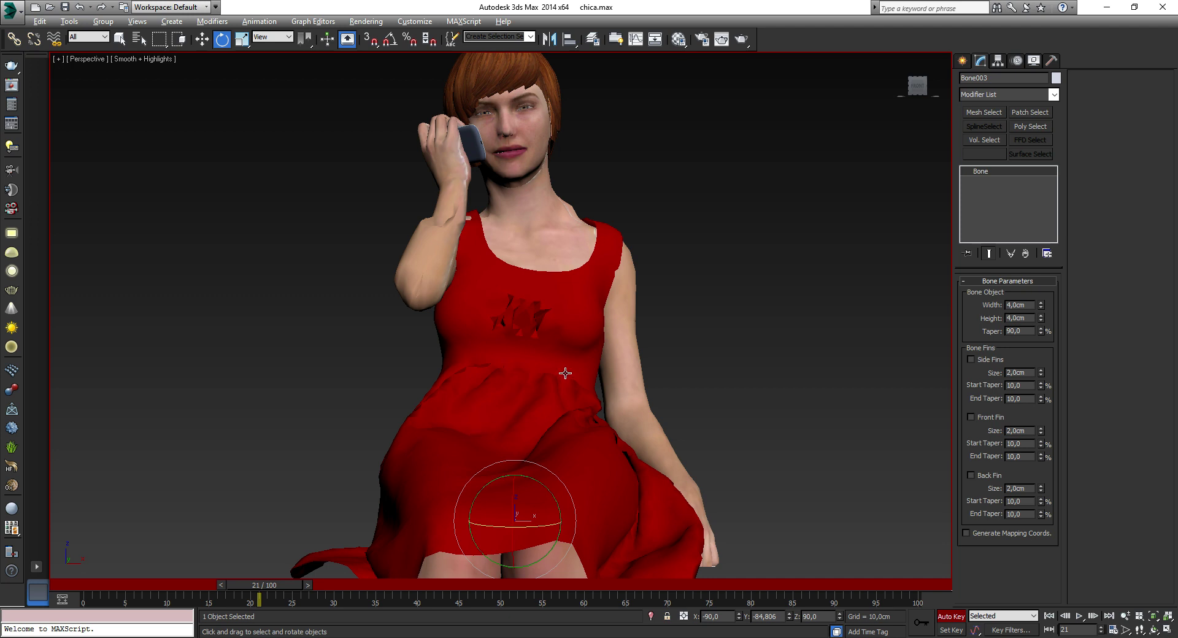
# - Rotate Bone003 to key torso poses around frames 29 and 41, tilting the upper body left
pyautogui.moveTo(543, 530); pyautogui.dragTo(530, 525)
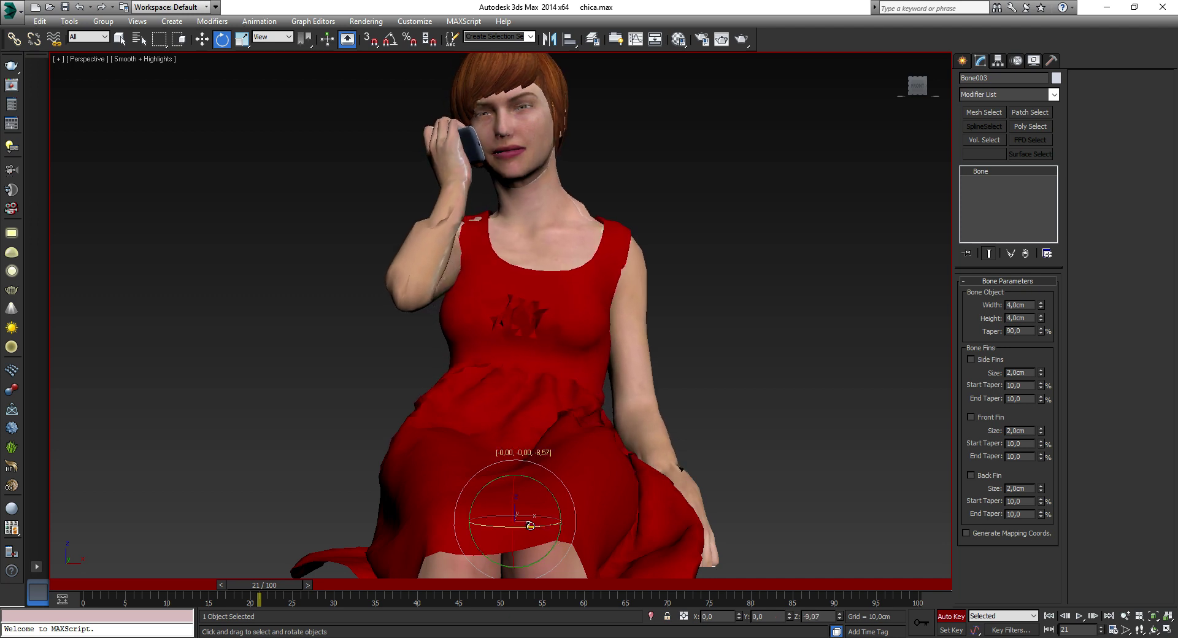
pyautogui.moveTo(288, 582); pyautogui.dragTo(424, 583)
pyautogui.press('e')
pyautogui.moveTo(535, 525); pyautogui.dragTo(555, 522)
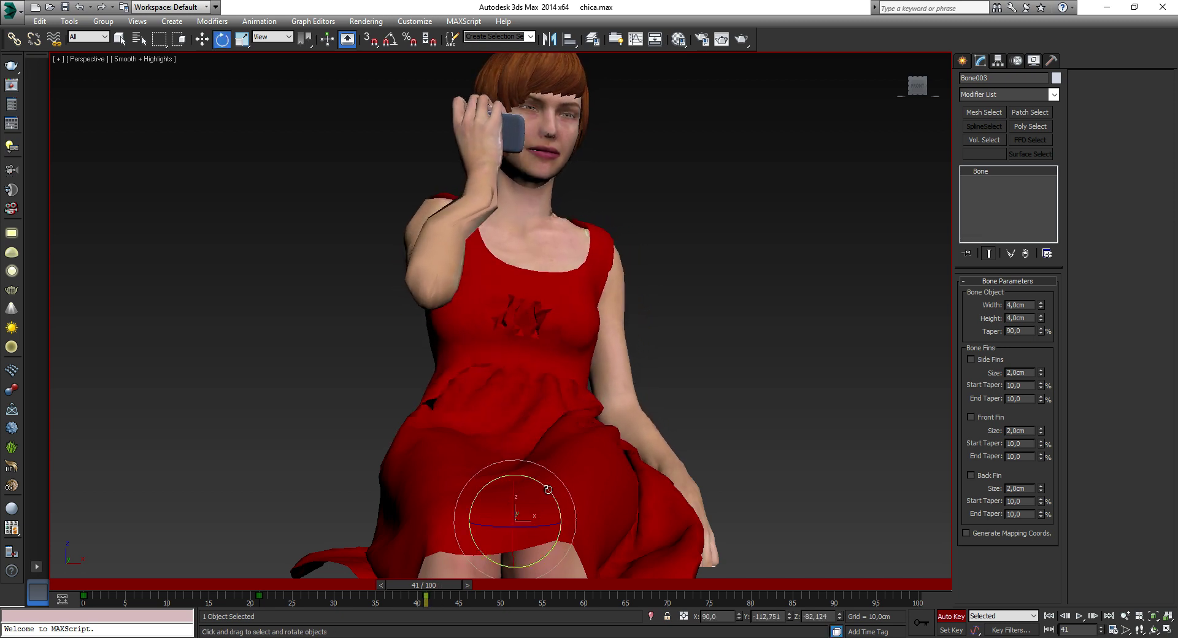
pyautogui.moveTo(514, 500); pyautogui.dragTo(543, 485)
# - Key further upper-body poses at frames 62 and 67, bringing the torso back upright
pyautogui.moveTo(418, 590); pyautogui.dragTo(599, 563)
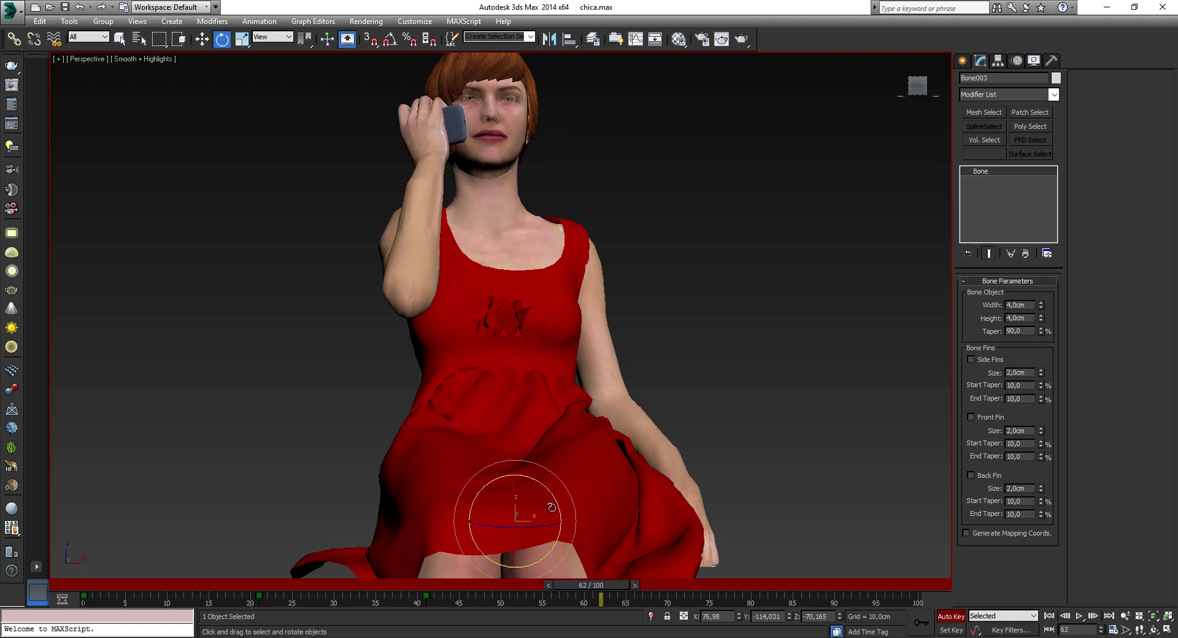
pyautogui.moveTo(552, 507); pyautogui.dragTo(518, 490)
pyautogui.moveTo(582, 587); pyautogui.dragTo(751, 585)
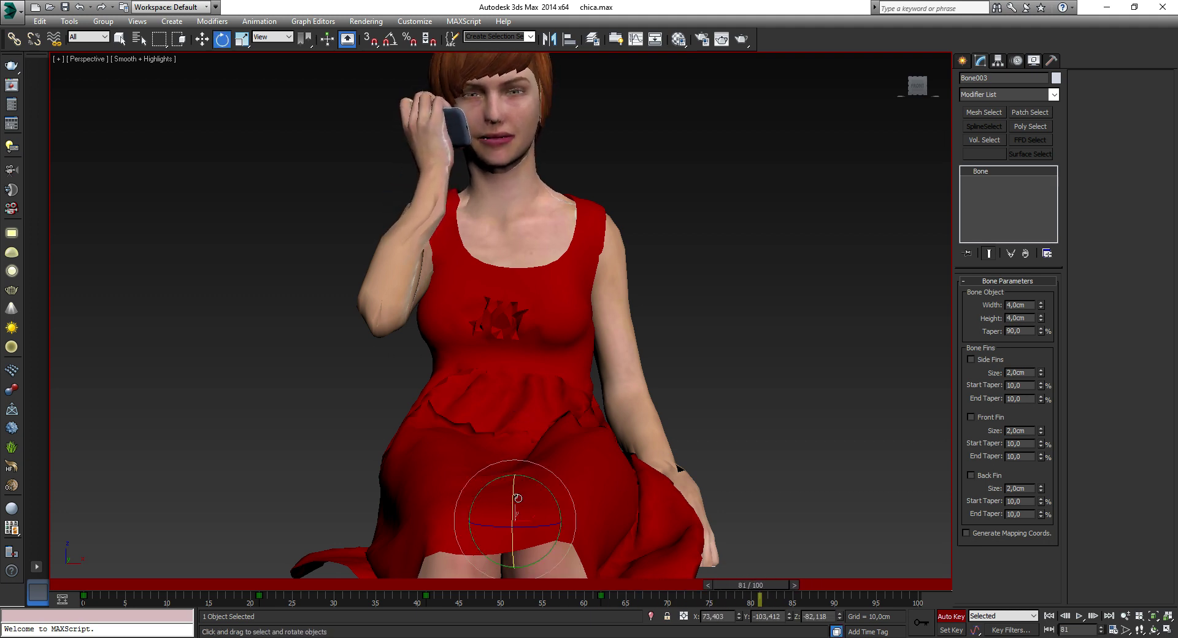
pyautogui.moveTo(517, 498); pyautogui.dragTo(512, 487)
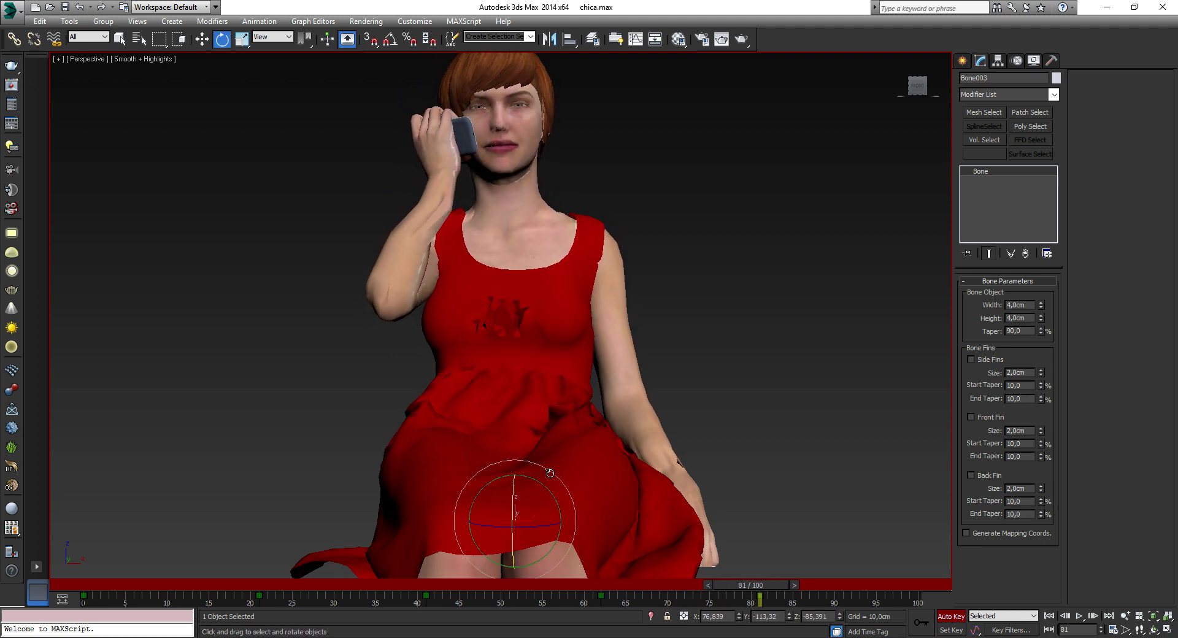
pyautogui.moveTo(543, 523); pyautogui.dragTo(539, 526)
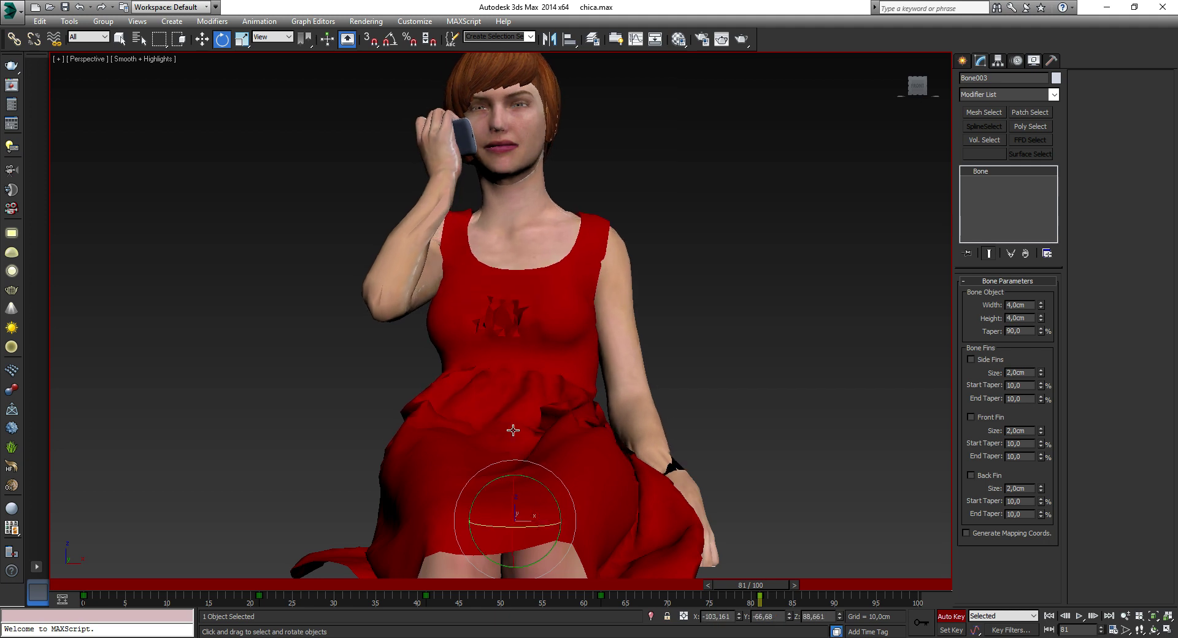
# - Copy the first pose key to frame 100 and scrub back to preview the motion
pyautogui.keyDown('shift'); pyautogui.moveTo(84, 595); pyautogui.dragTo(918, 595); pyautogui.keyUp('shift')
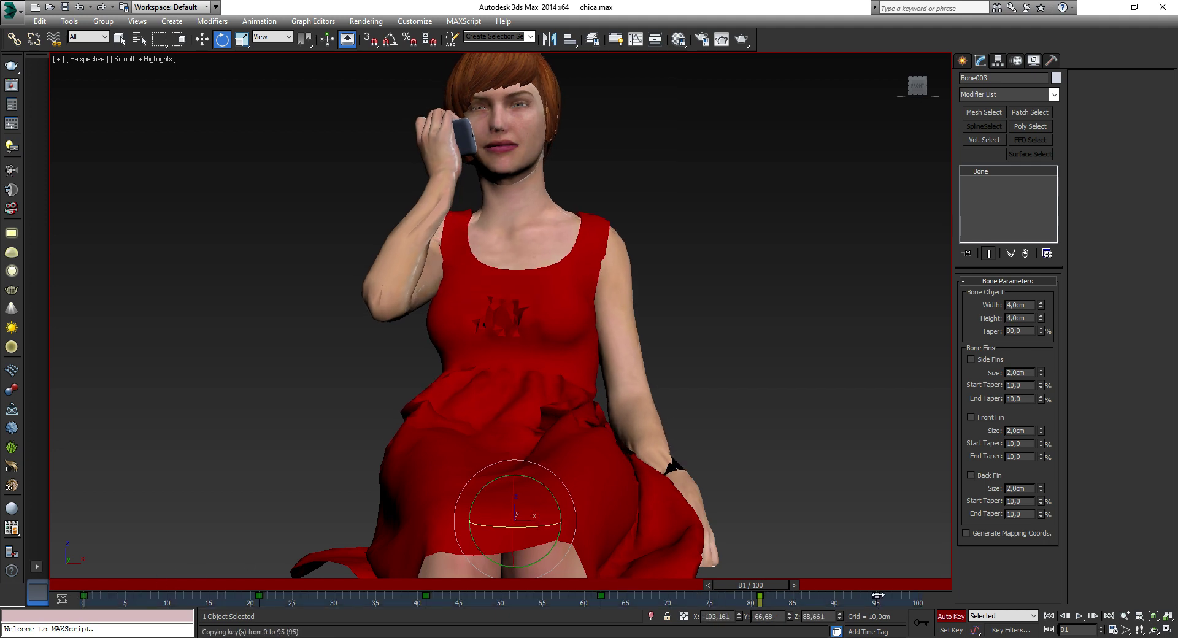
pyautogui.moveTo(795, 585)
pyautogui.mouseDown()
pyautogui.moveTo(129, 604)
pyautogui.moveTo(688, 594)
pyautogui.moveTo(624, 588)
pyautogui.mouseUp()
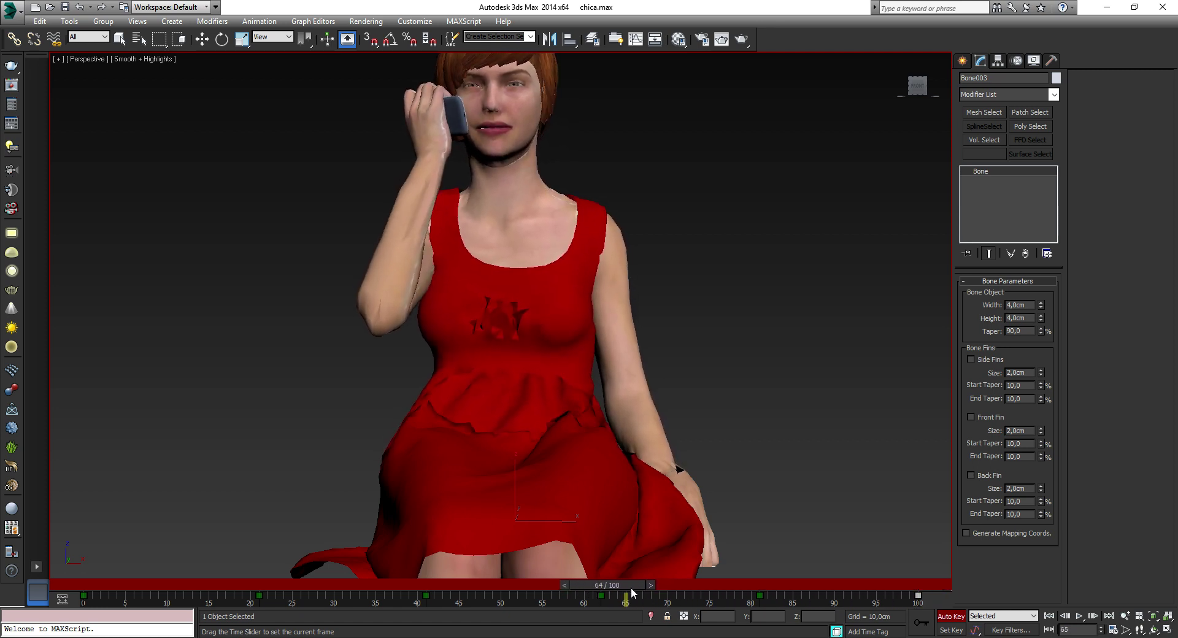
pyautogui.moveTo(624, 588); pyautogui.dragTo(640, 584)
pyautogui.press('e')
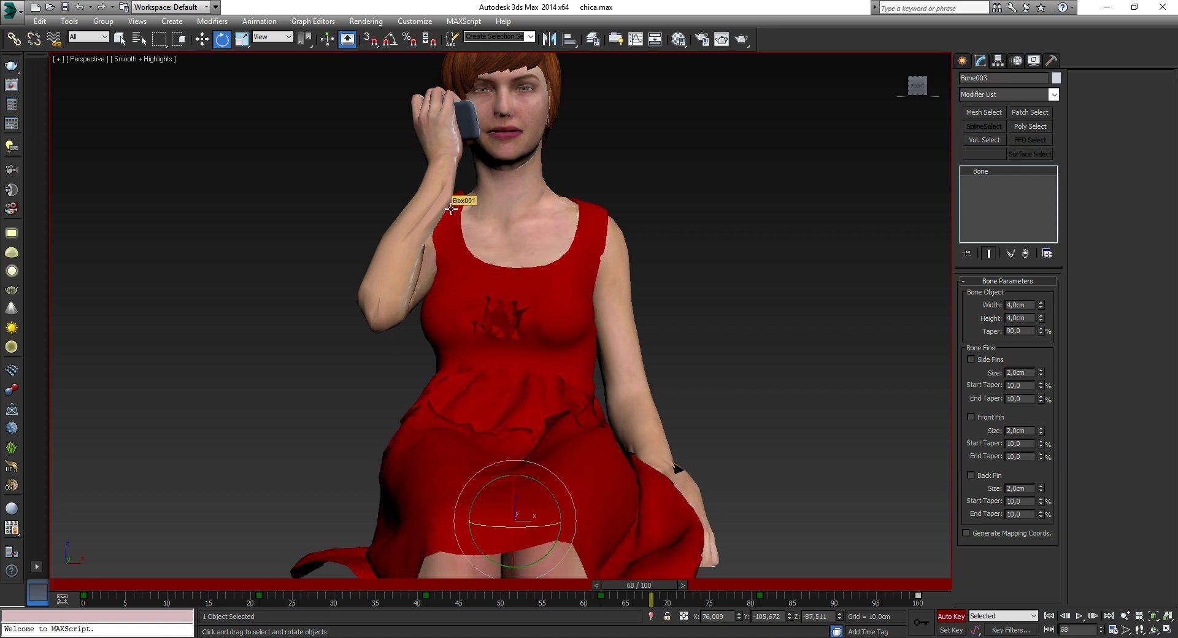
# - Turn off Auto Key, deselect the bone and save chica.max
pyautogui.click(952, 618)
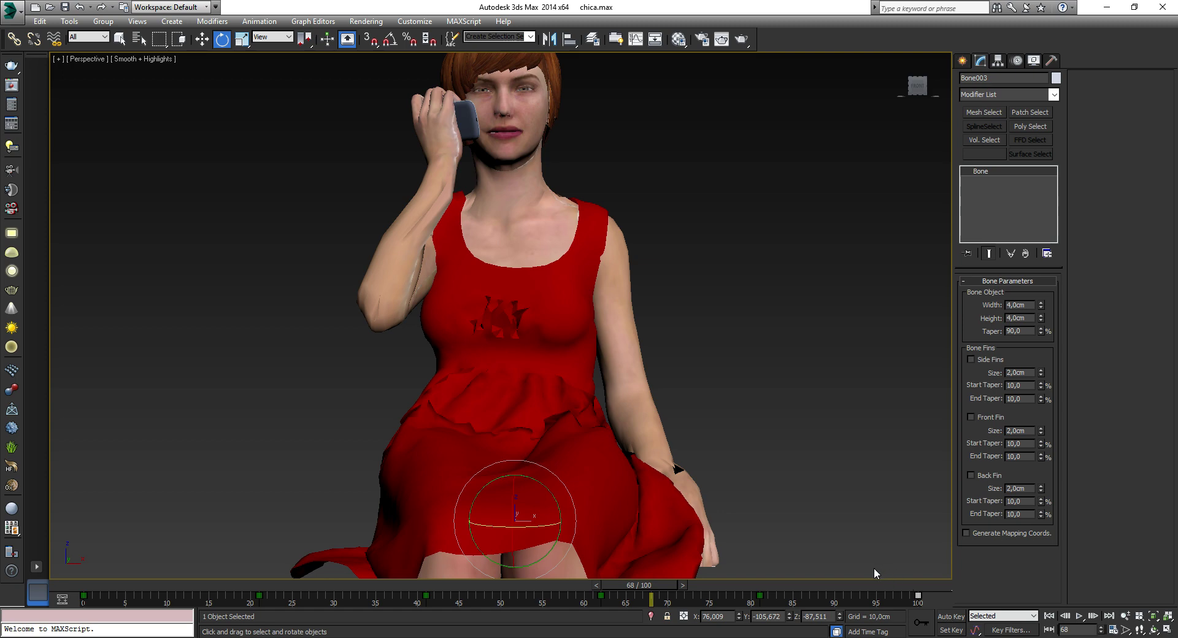
pyautogui.click(880, 521)
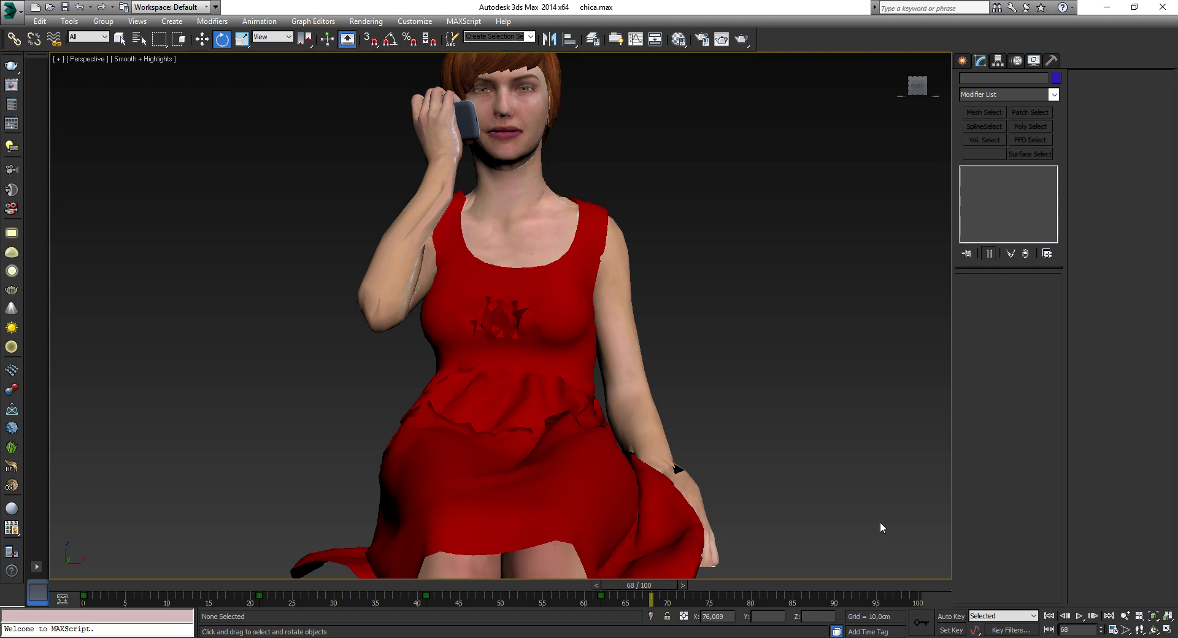
pyautogui.click(13, 18)
pyautogui.click(37, 123)
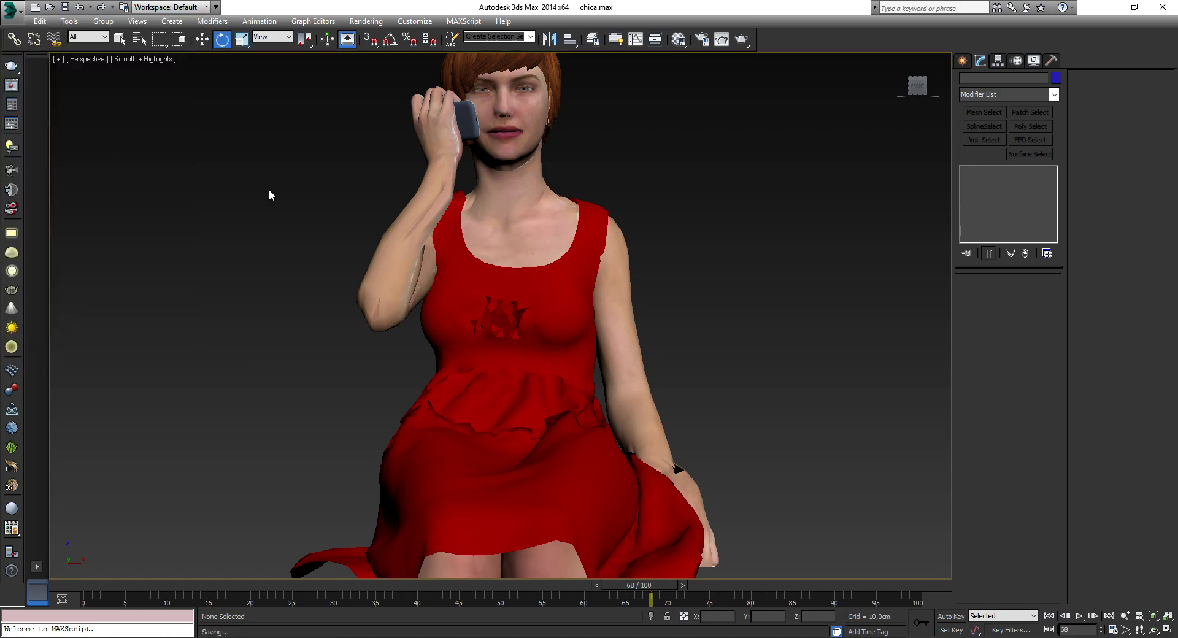
# - Select the woman's skinned mesh and zoom in on it in the maximized Left view
pyautogui.click(694, 316)
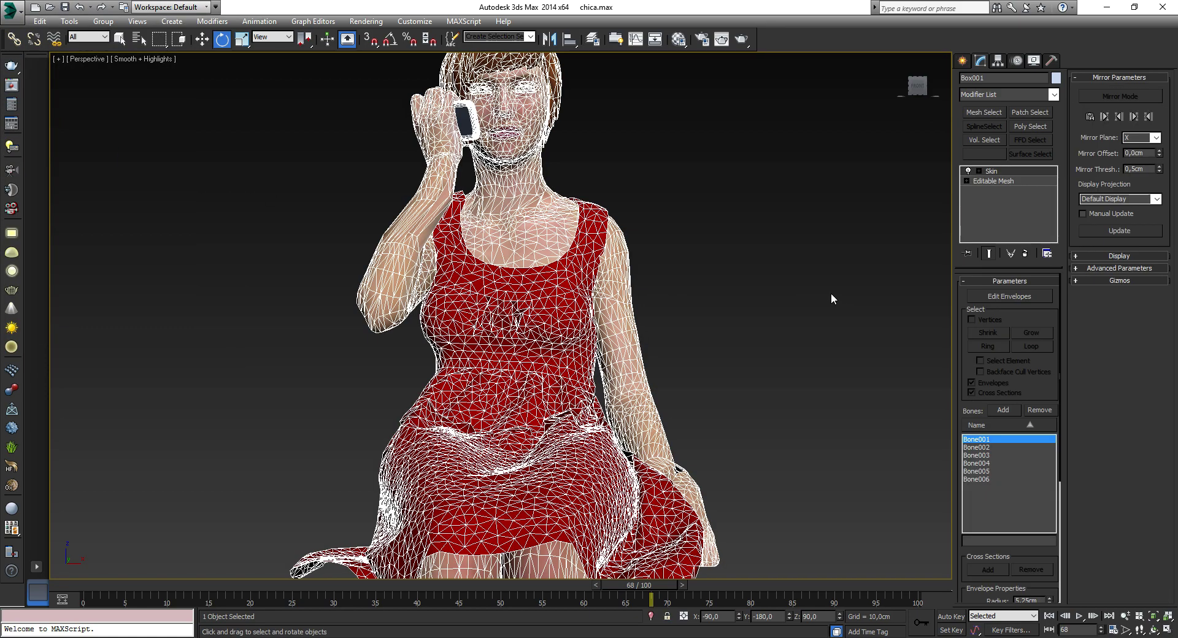
pyautogui.hotkey('alt', 'w')
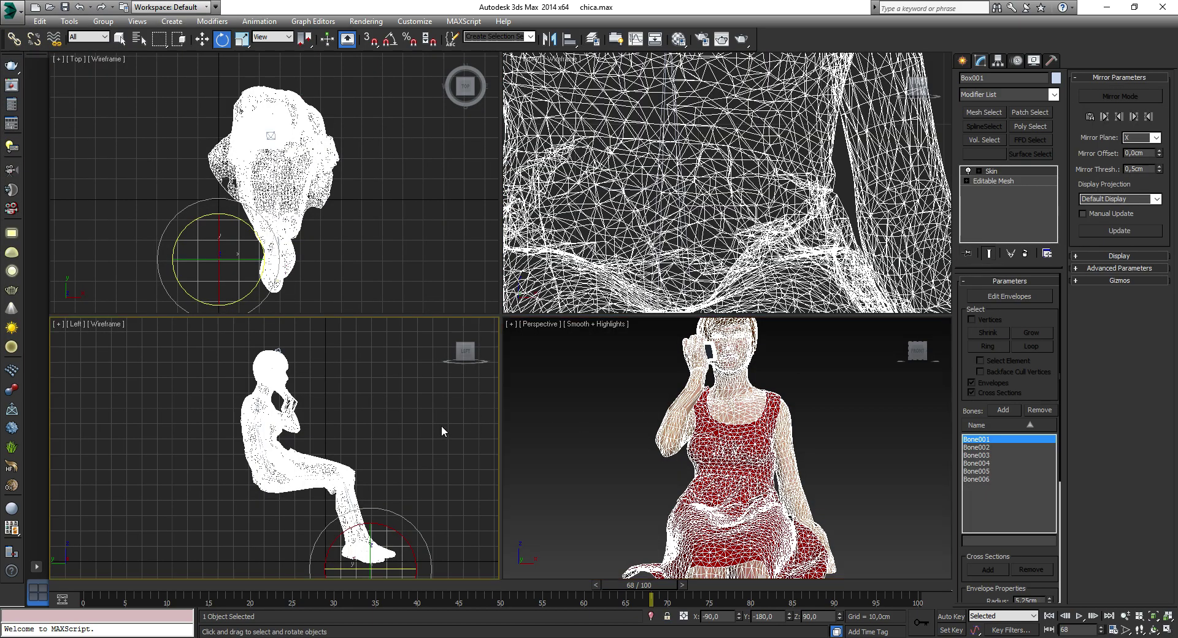
pyautogui.rightClick(441, 427)
pyautogui.hotkey('alt', 'w')
pyautogui.scroll(3, 429, 424)
pyautogui.scroll(3, 429, 424)
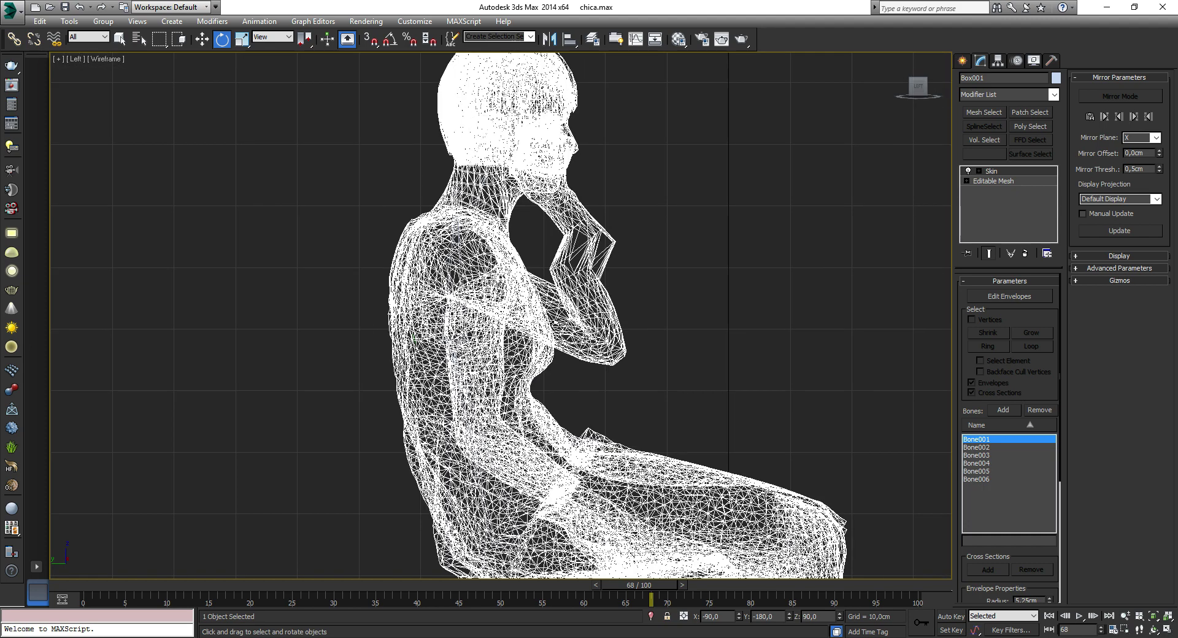
pyautogui.click(979, 171)
# - In Edit Envelopes, stretch the Bone005 envelope up over the head
pyautogui.click(1005, 181)
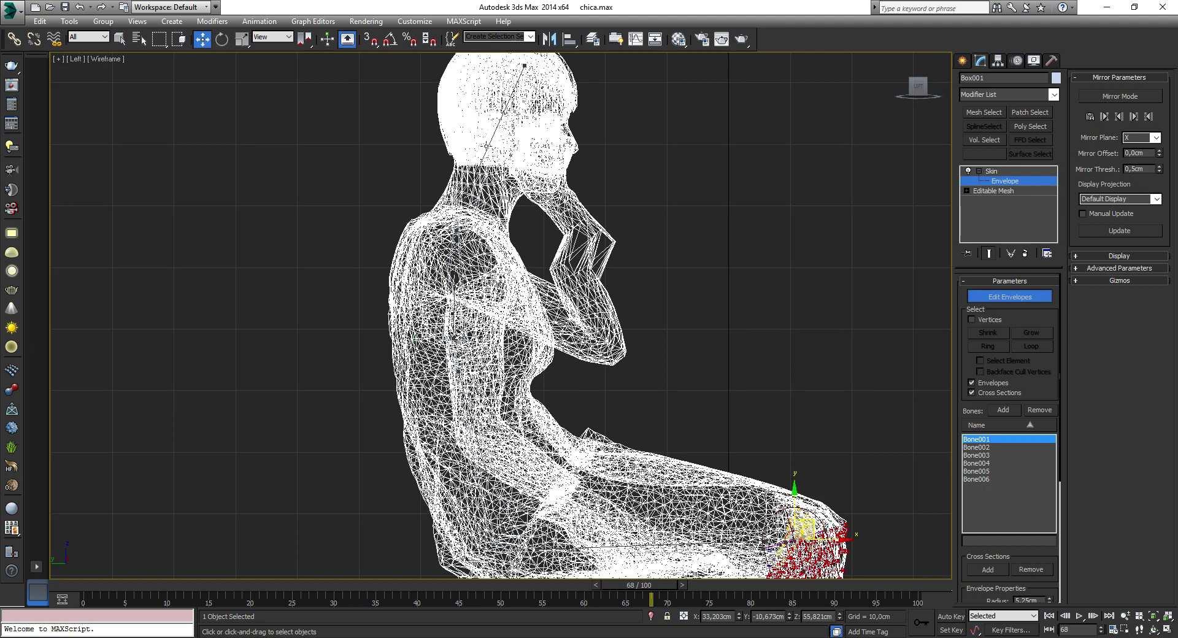
pyautogui.click(486, 145)
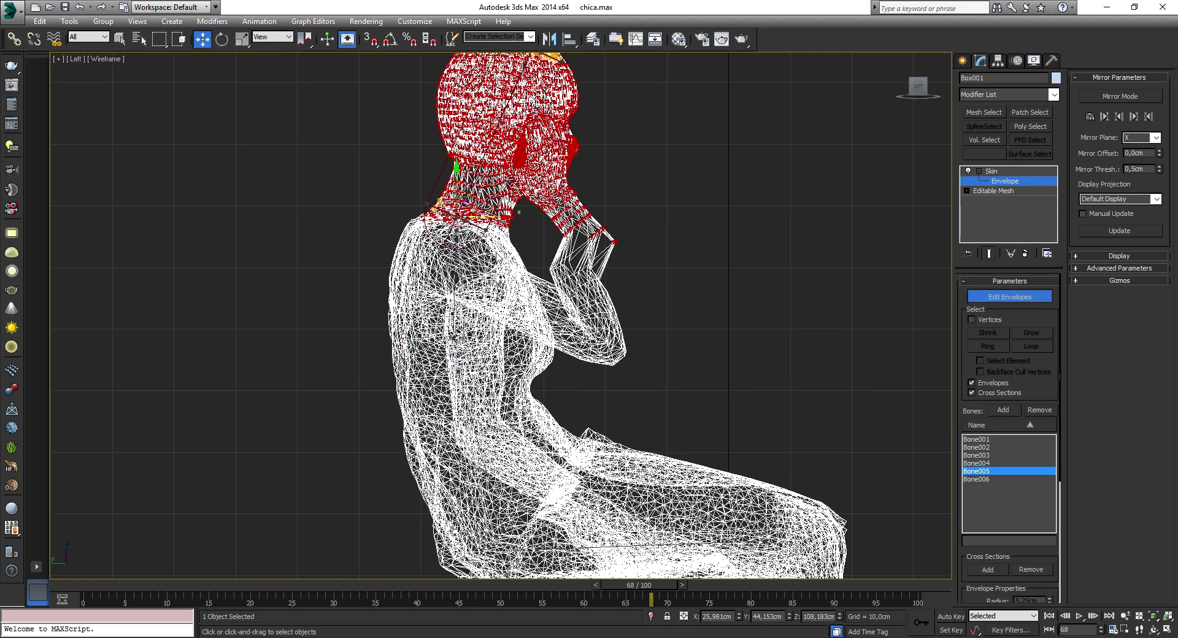
pyautogui.click(429, 204)
pyautogui.moveTo(445, 187); pyautogui.dragTo(427, 192)
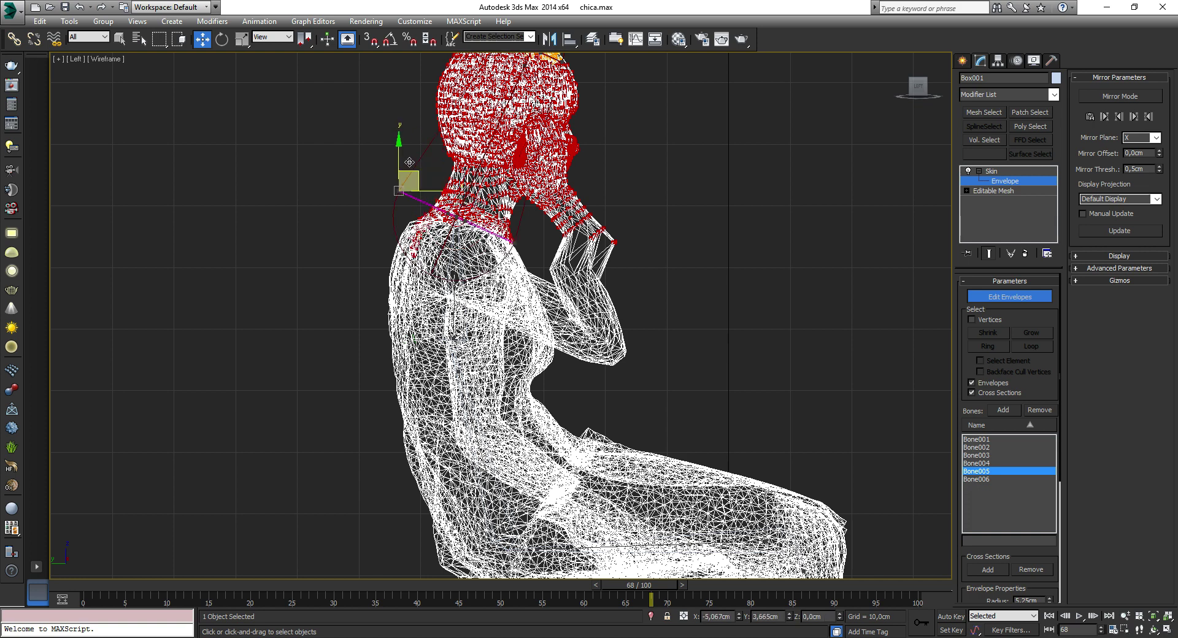
# - Enlarge the Bone004 envelope toward the neck and lengthen it sideways in Perspective view
pyautogui.click(460, 270)
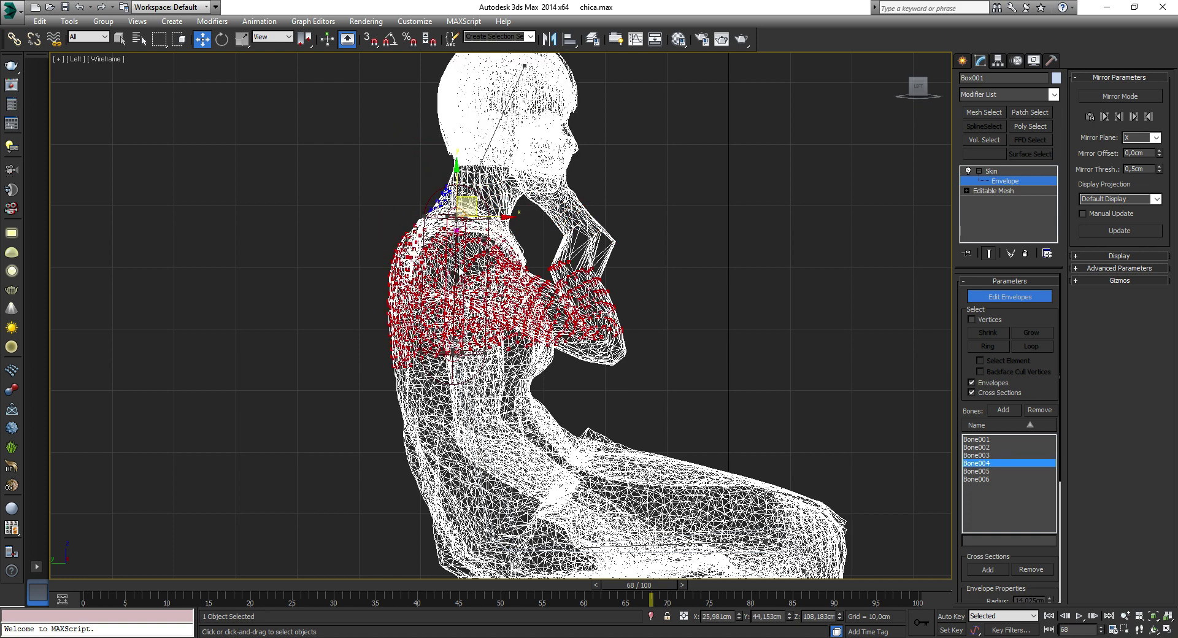
pyautogui.click(525, 219)
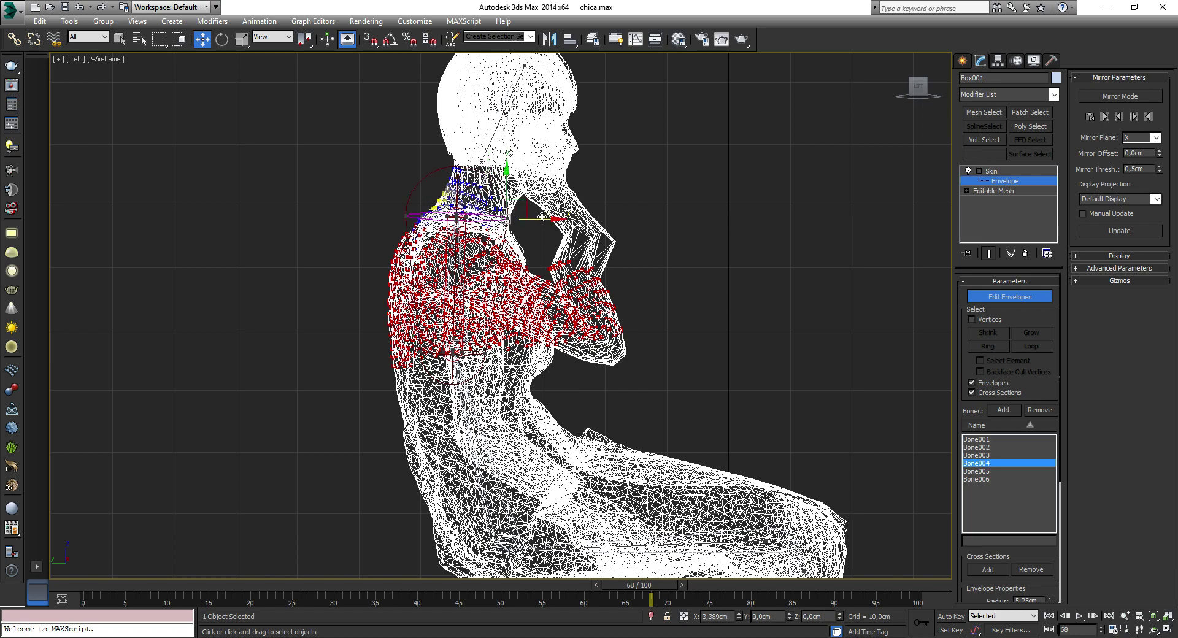
pyautogui.moveTo(524, 219); pyautogui.dragTo(531, 220)
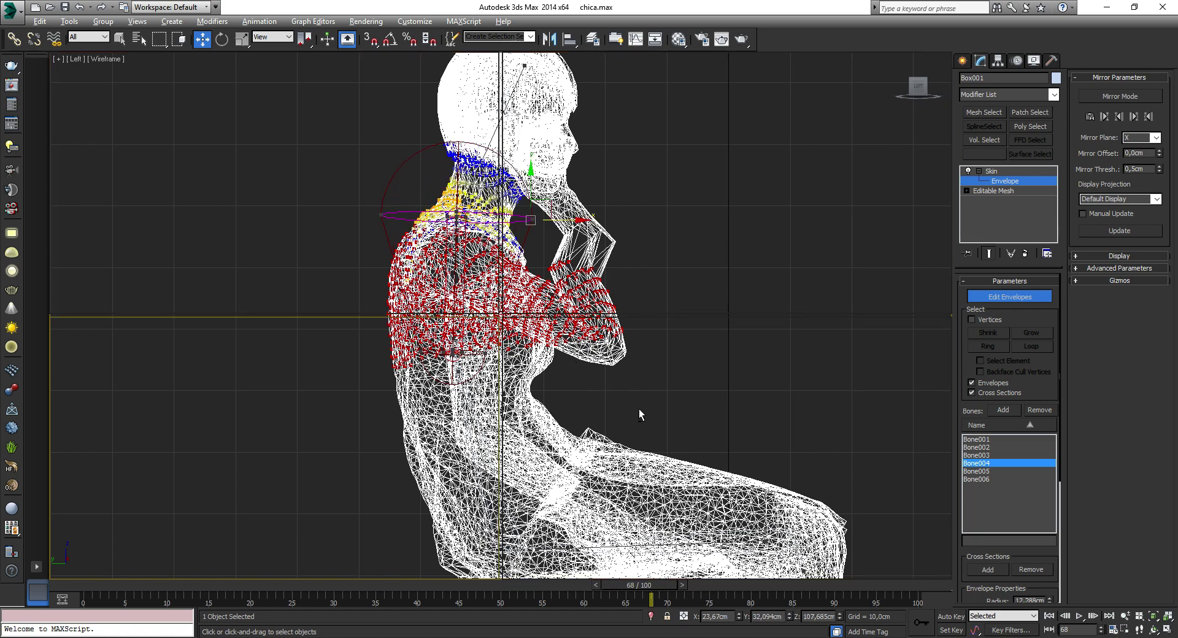
pyautogui.hotkey('alt', 'w')
pyautogui.rightClick(699, 439)
pyautogui.hotkey('alt', 'w')
pyautogui.keyDown('alt'); pyautogui.moveTo(573, 342); pyautogui.dragTo(538, 345, button='middle'); pyautogui.keyUp('alt')
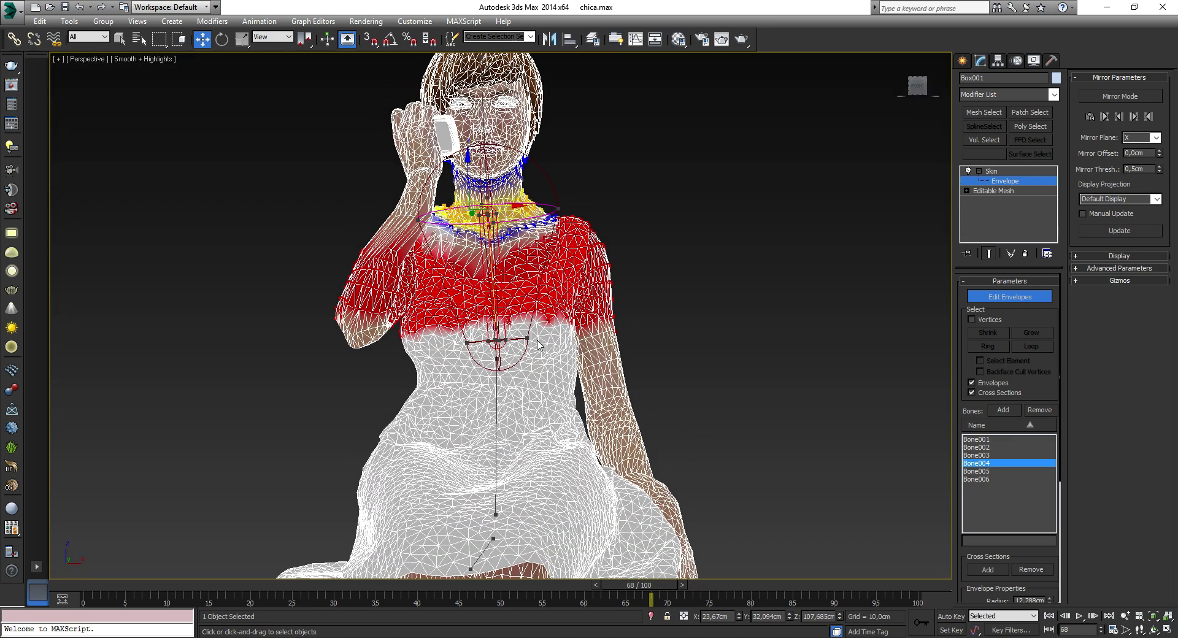
pyautogui.click(527, 341)
pyautogui.moveTo(570, 341); pyautogui.dragTo(626, 334)
# - Widen the Bone003 envelope to cover the chest and pull its weights off the arm
pyautogui.click(497, 366)
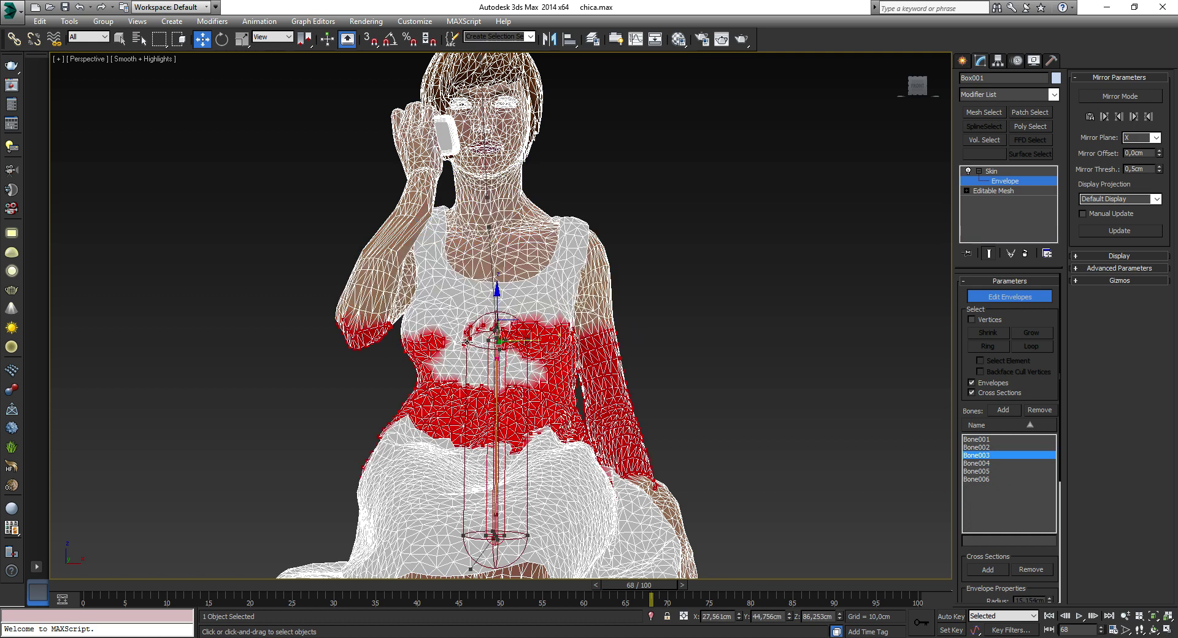
pyautogui.click(498, 341)
pyautogui.moveTo(498, 341)
pyautogui.mouseDown()
pyautogui.moveTo(319, 316)
pyautogui.moveTo(403, 318)
pyautogui.mouseUp()
pyautogui.moveTo(542, 418); pyautogui.dragTo(546, 339, button='middle')
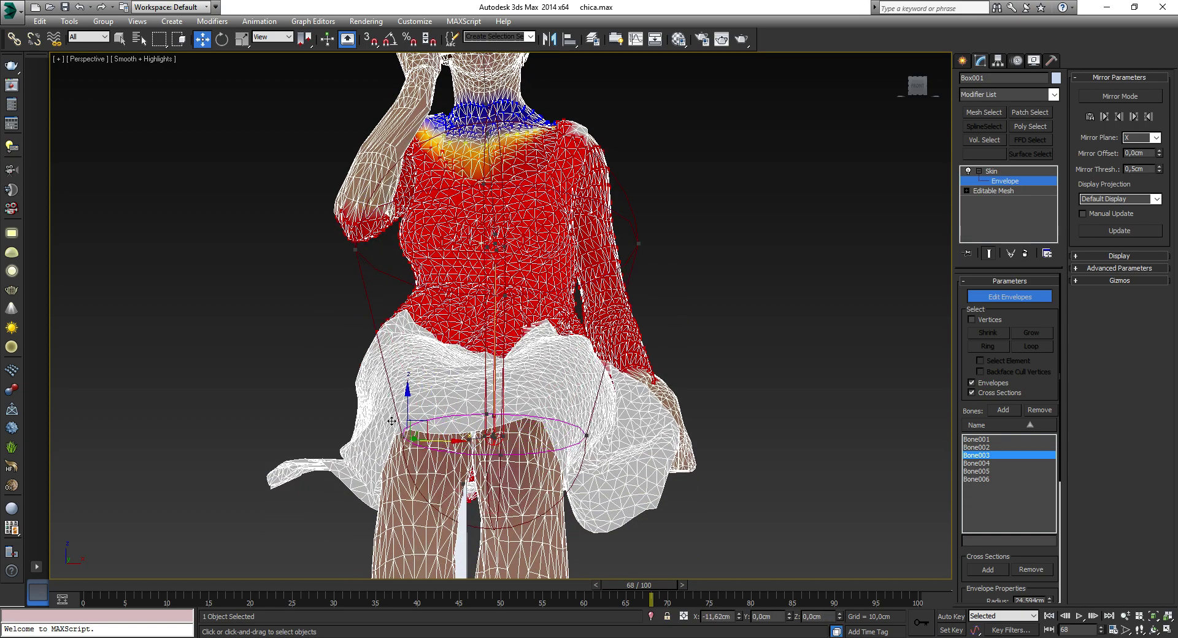
pyautogui.scroll(5, 539, 341)
pyautogui.scroll(-5, 538, 341)
# - Extend the Bone004 envelope toward the head, enlarge its radius, then exit envelope editing
pyautogui.click(497, 212)
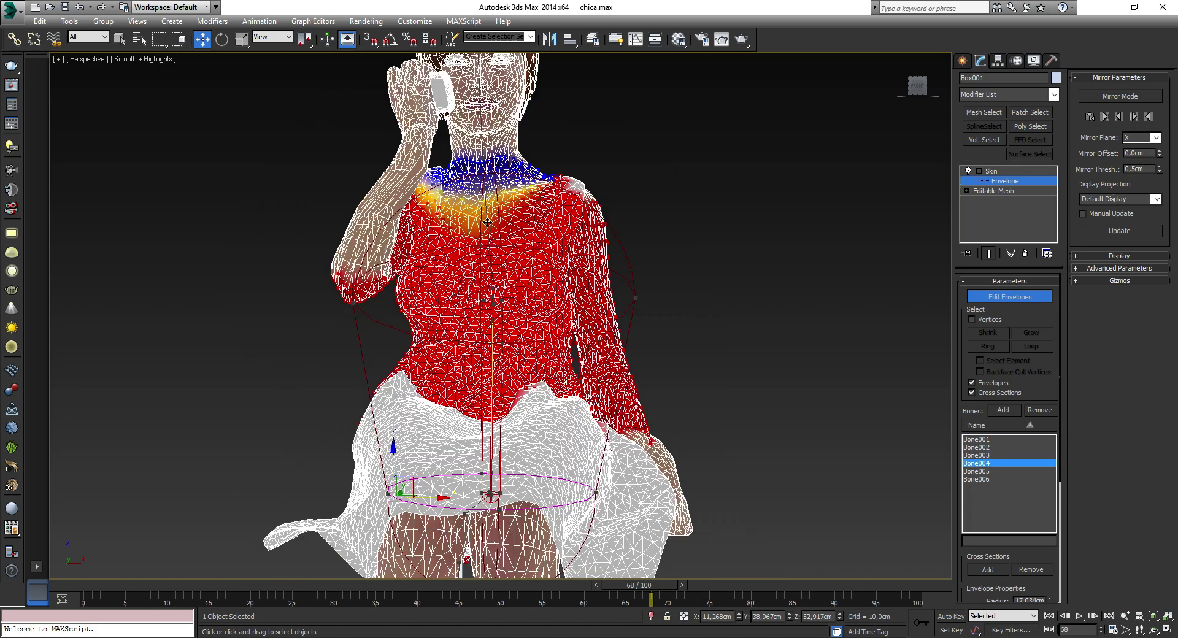
pyautogui.moveTo(415, 181)
pyautogui.mouseDown()
pyautogui.moveTo(402, 181)
pyautogui.moveTo(502, 228)
pyautogui.mouseUp()
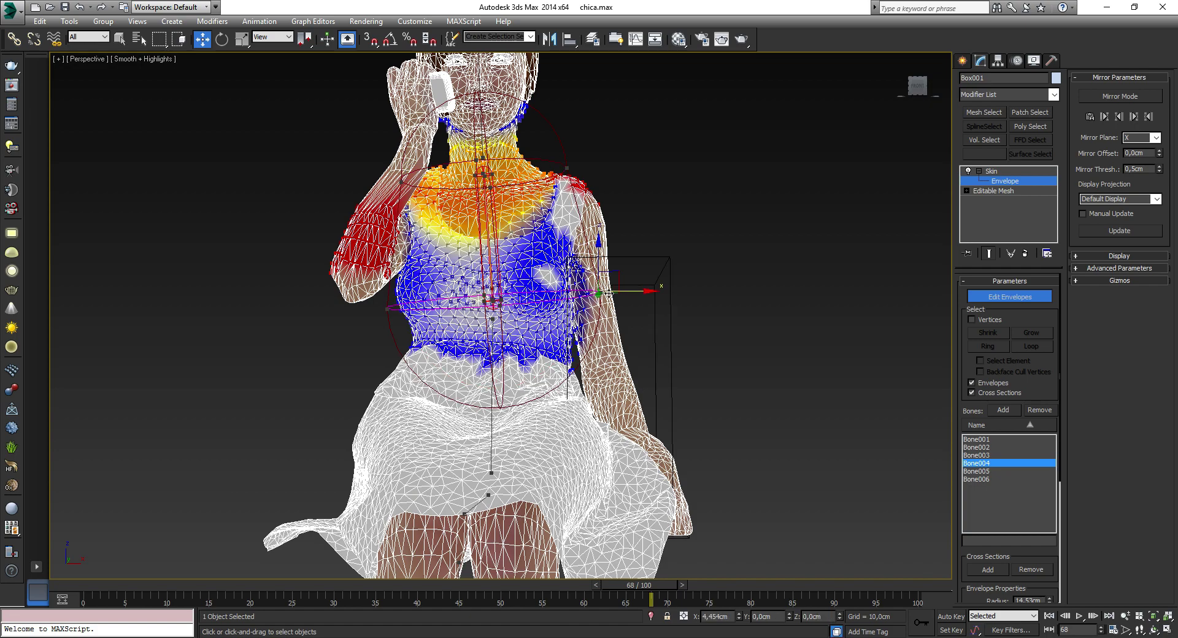
pyautogui.moveTo(581, 293); pyautogui.dragTo(600, 295)
pyautogui.moveTo(454, 271)
pyautogui.mouseDown(button='middle')
pyautogui.moveTo(454, 342)
pyautogui.moveTo(737, 343)
pyautogui.mouseUp(button='middle')
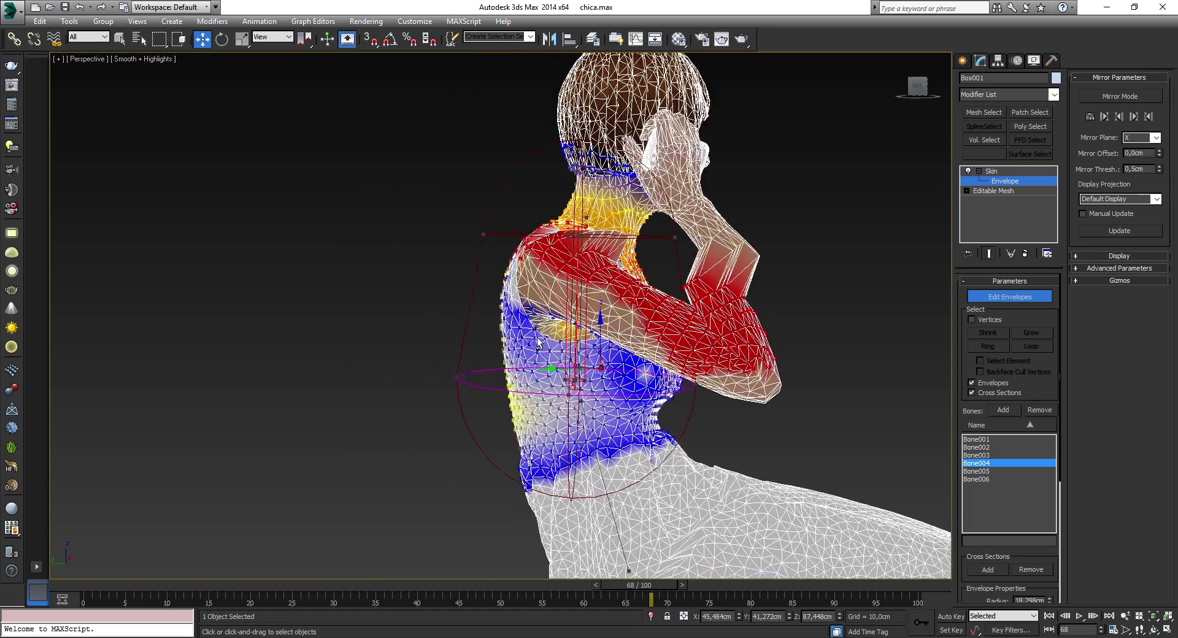
pyautogui.click(1005, 184)
pyautogui.click(775, 261)
pyautogui.moveTo(775, 260)
pyautogui.keyDown('alt'); pyautogui.mouseDown(button='middle')
pyautogui.moveTo(694, 328)
pyautogui.moveTo(552, 334)
pyautogui.moveTo(500, 493)
pyautogui.mouseUp(button='middle'); pyautogui.keyUp('alt')
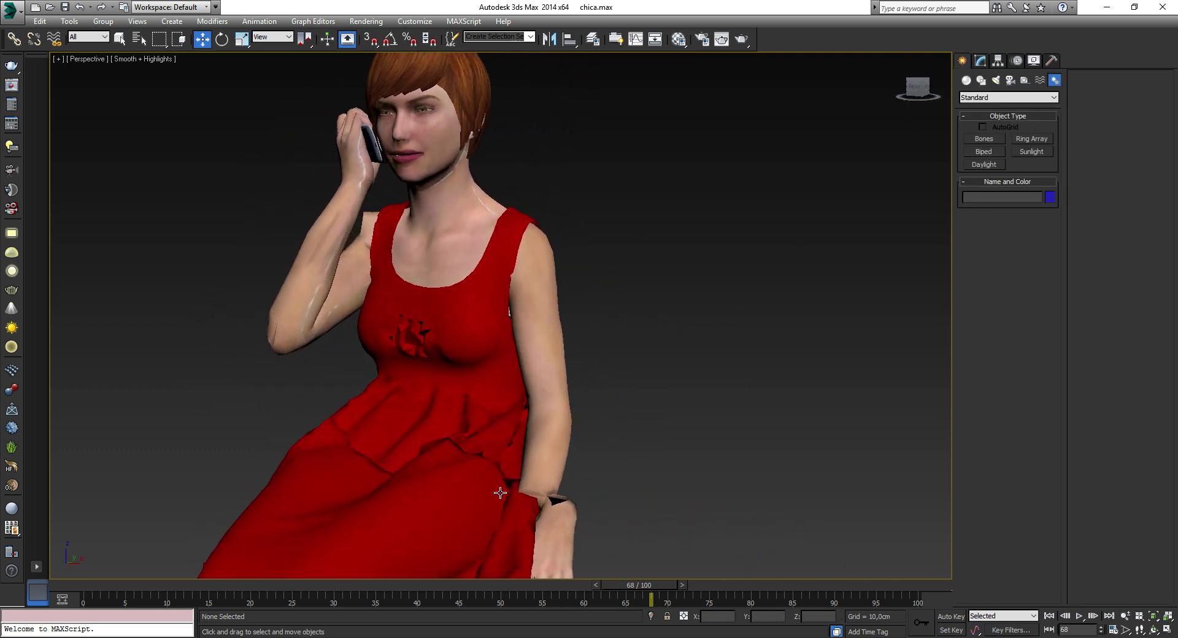
# - Scrub to frame 92 to check the deformation, then reselect the woman's mesh in Modify
pyautogui.moveTo(635, 587)
pyautogui.mouseDown()
pyautogui.moveTo(189, 569)
pyautogui.moveTo(893, 576)
pyautogui.moveTo(871, 579)
pyautogui.mouseUp()
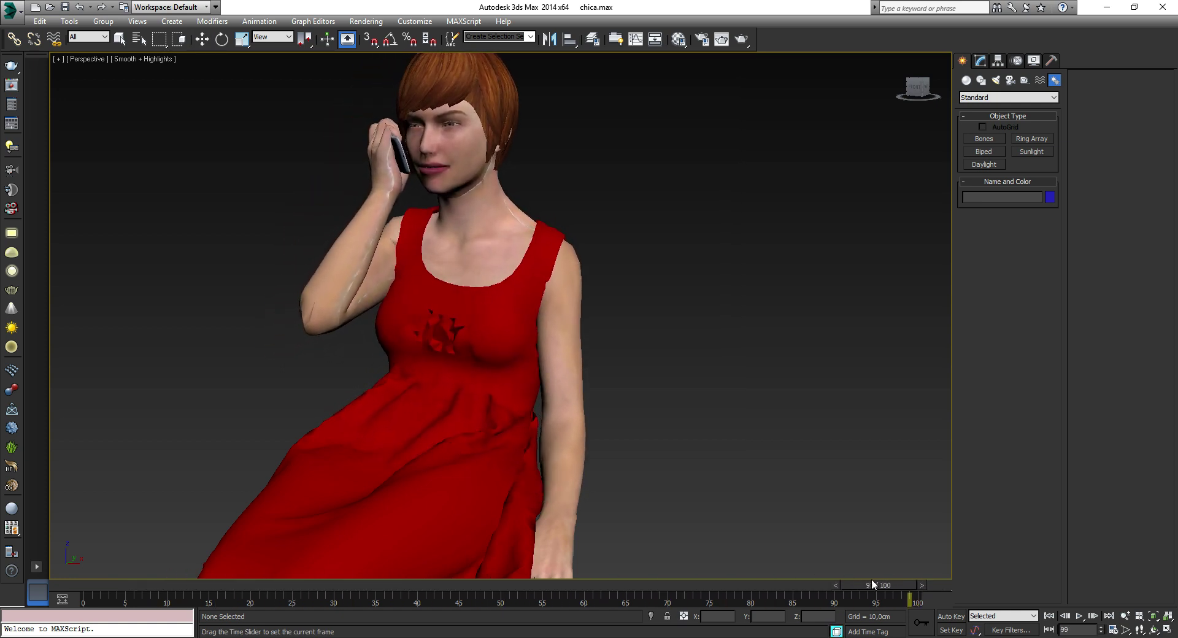
pyautogui.press('w')
pyautogui.click(476, 195)
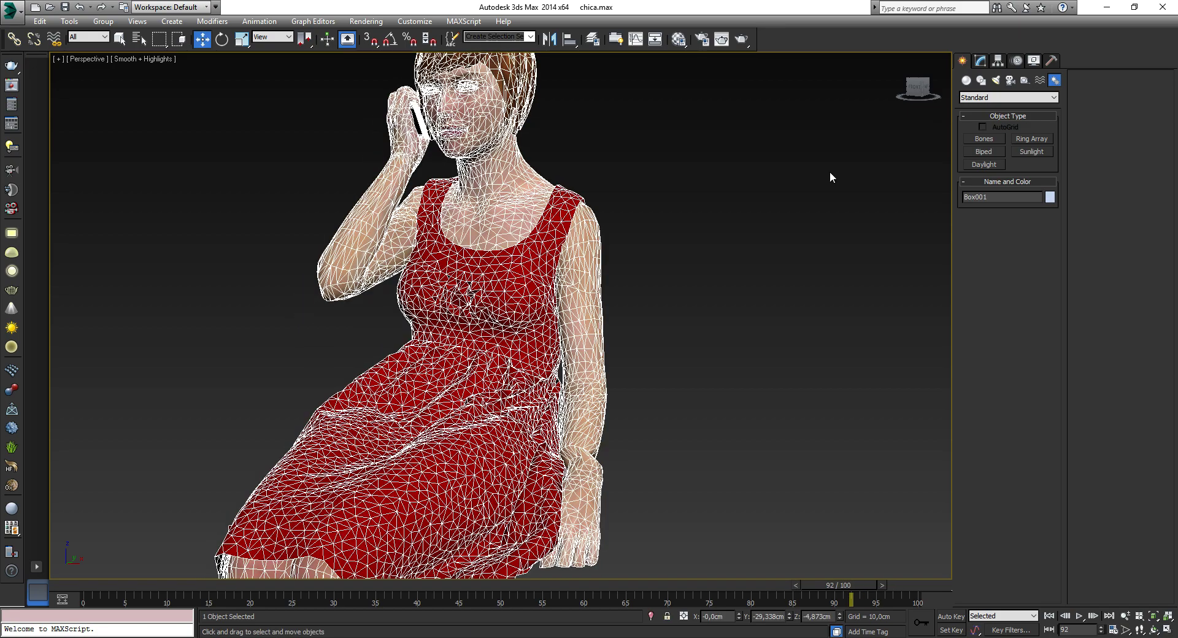
pyautogui.click(980, 60)
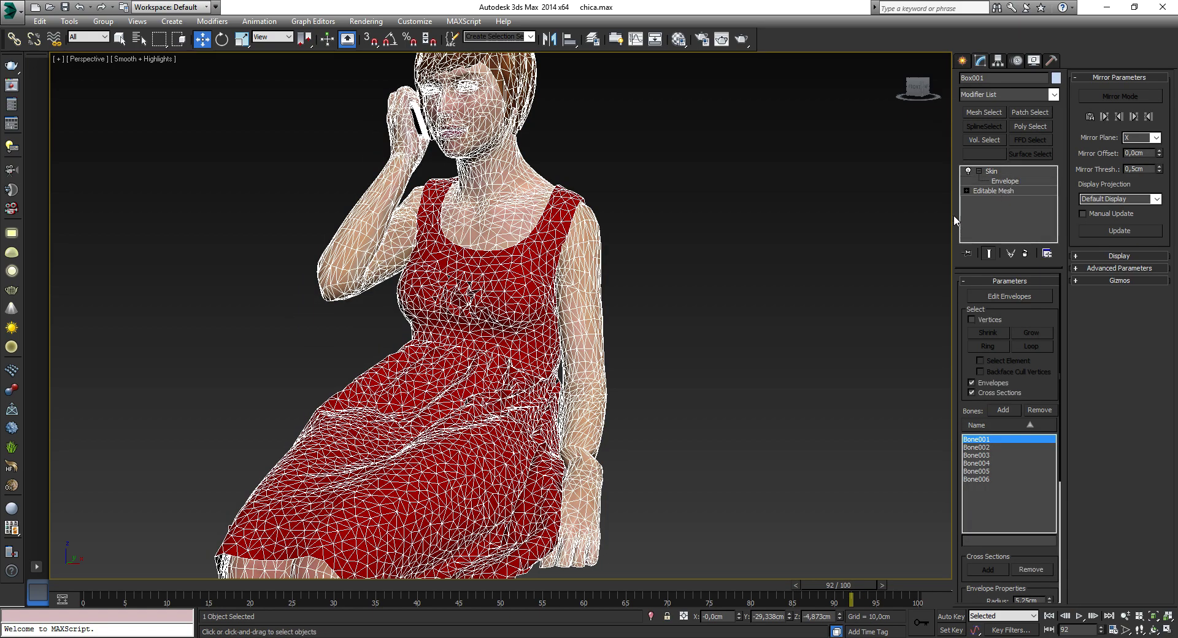
# - In Edit Envelopes, shrink Bone003's envelope cross-section around the lap
pyautogui.click(1010, 296)
pyautogui.click(476, 390)
pyautogui.keyDown('alt'); pyautogui.moveTo(476, 389); pyautogui.dragTo(575, 437, button='middle'); pyautogui.keyUp('alt')
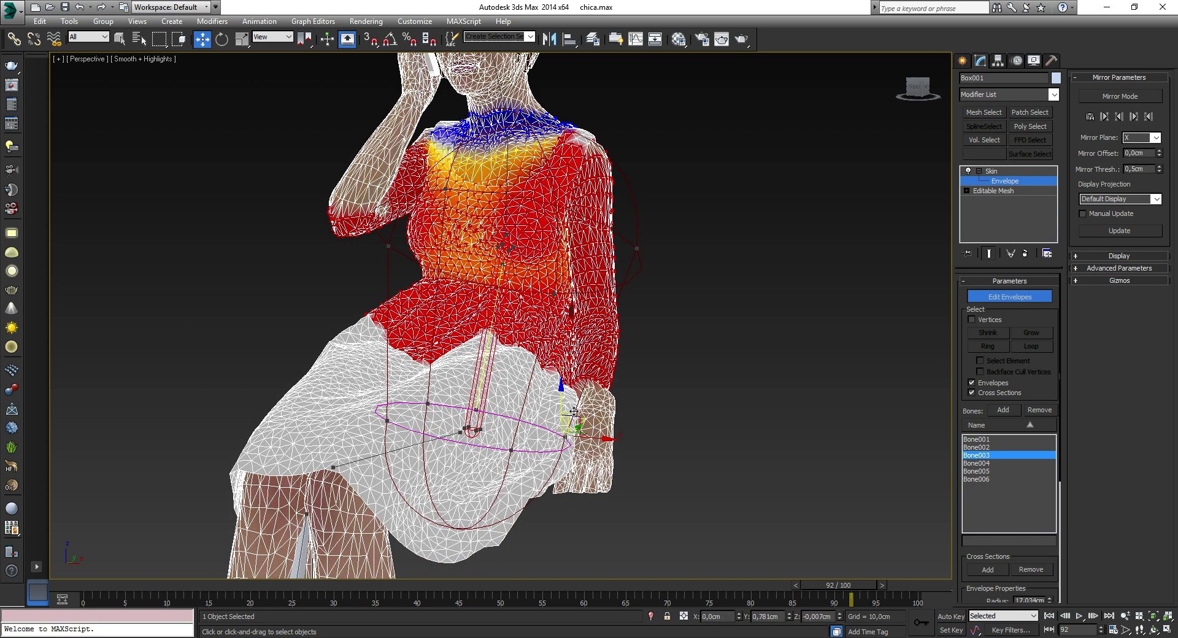
pyautogui.click(565, 437)
pyautogui.moveTo(603, 402)
pyautogui.mouseDown()
pyautogui.moveTo(558, 418)
pyautogui.moveTo(630, 425)
pyautogui.mouseUp()
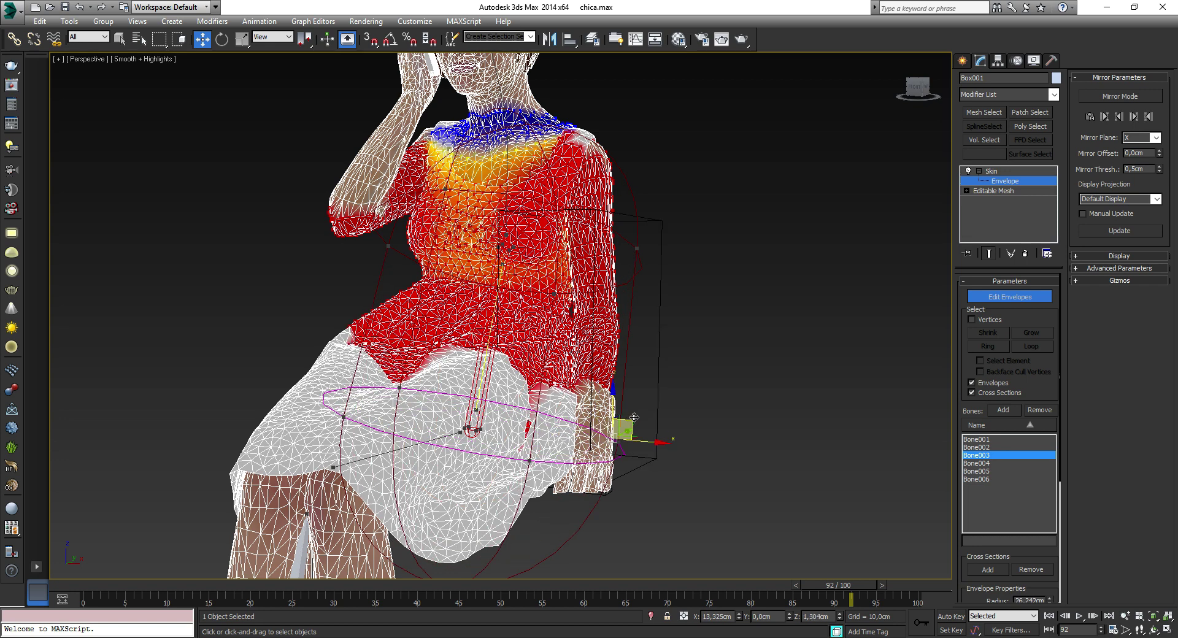
# - Enlarge Bone002's envelope over the skirt, then leave envelope editing and deselect the woman
pyautogui.click(420, 442)
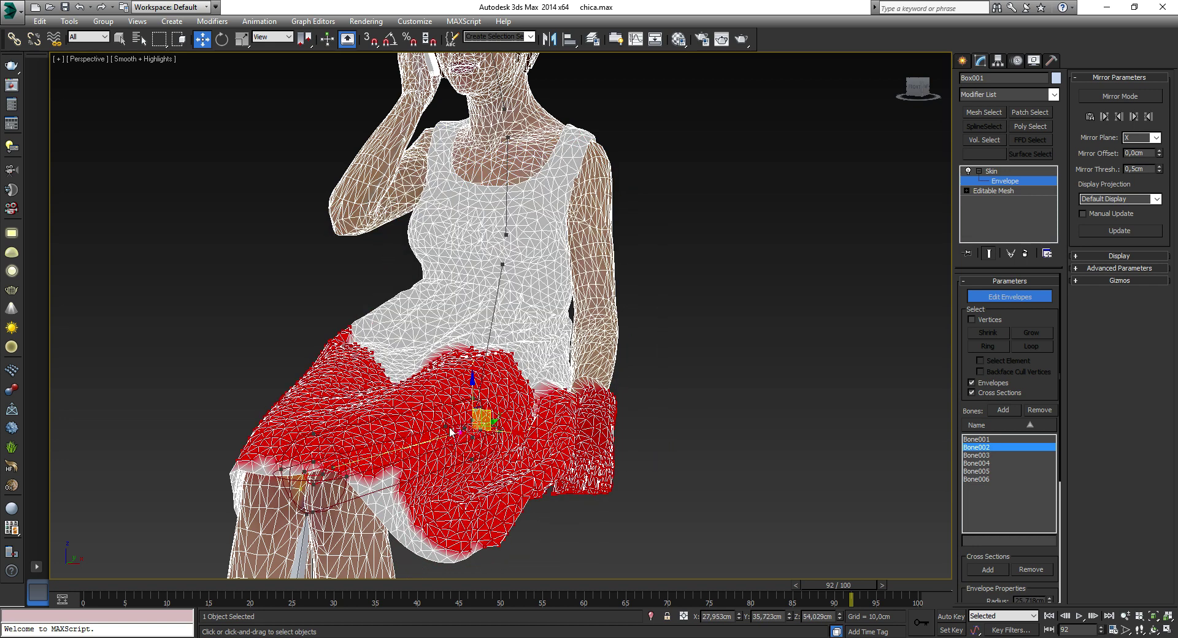
pyautogui.click(464, 428)
pyautogui.moveTo(464, 427)
pyautogui.mouseDown()
pyautogui.moveTo(375, 422)
pyautogui.moveTo(486, 491)
pyautogui.mouseUp()
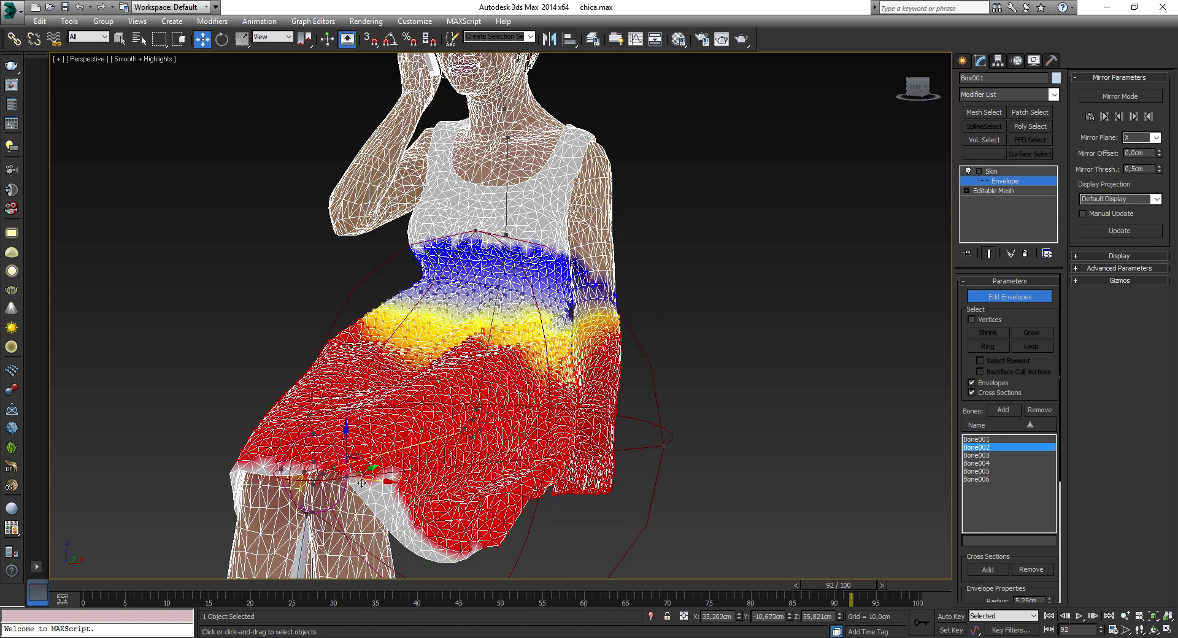
pyautogui.click(453, 480)
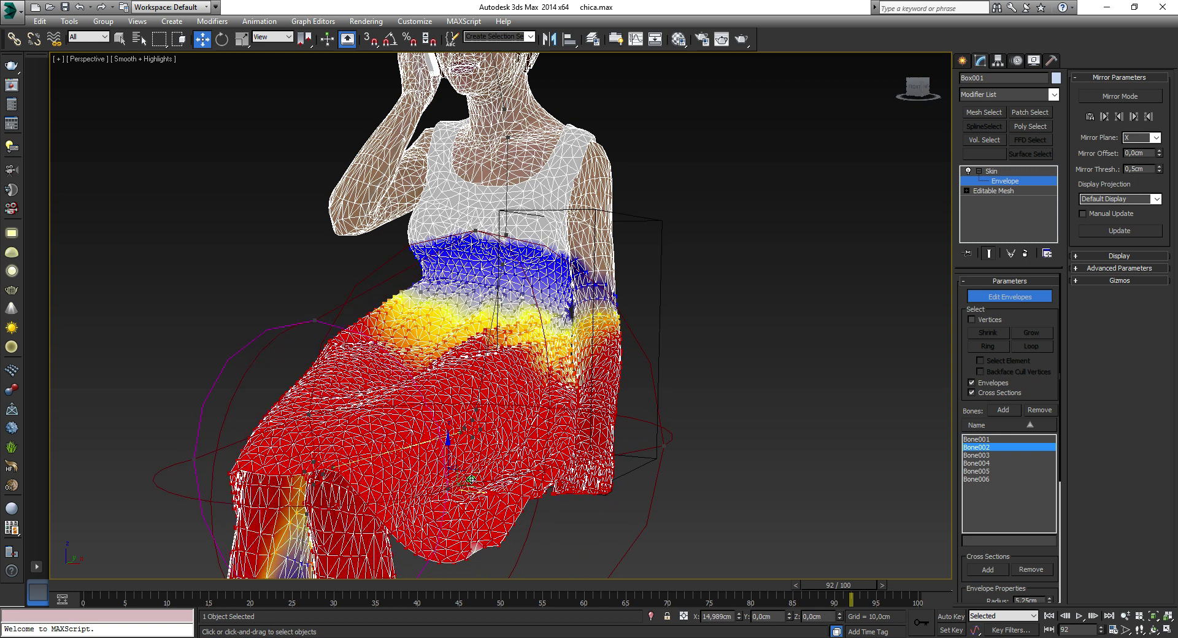
pyautogui.click(1030, 182)
pyautogui.click(555, 539)
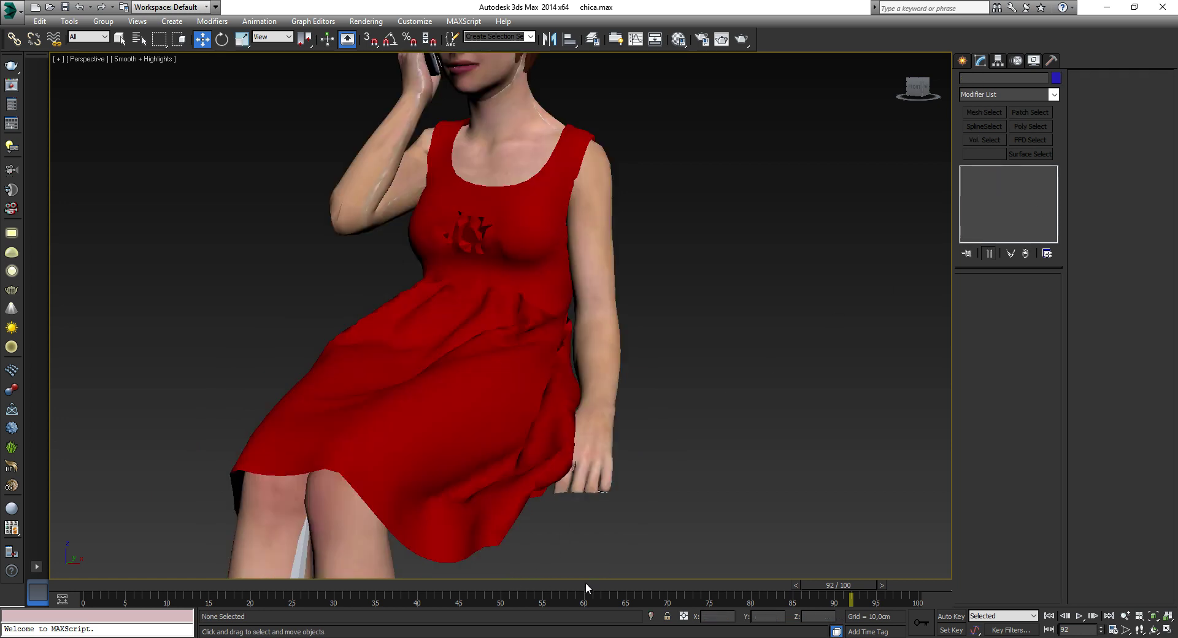
# - Check the reweighted skirt from frame 19 to frame 79 with her whole figure in view
pyautogui.moveTo(609, 582)
pyautogui.mouseDown()
pyautogui.moveTo(233, 560)
pyautogui.moveTo(699, 564)
pyautogui.moveTo(719, 549)
pyautogui.mouseUp()
pyautogui.press('w')
pyautogui.moveTo(618, 262)
pyautogui.keyDown('alt'); pyautogui.mouseDown(button='middle')
pyautogui.moveTo(556, 273)
pyautogui.moveTo(487, 317)
pyautogui.mouseUp(button='middle'); pyautogui.keyUp('alt')
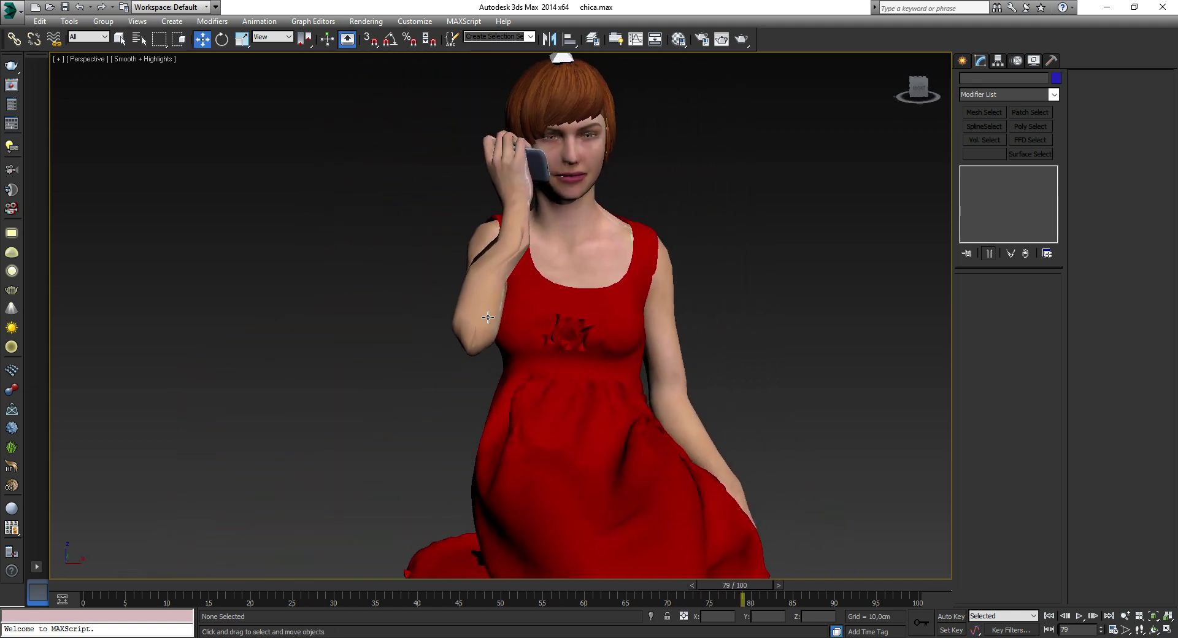
pyautogui.scroll(-2, 573, 360)
pyautogui.scroll(-2, 689, 370)
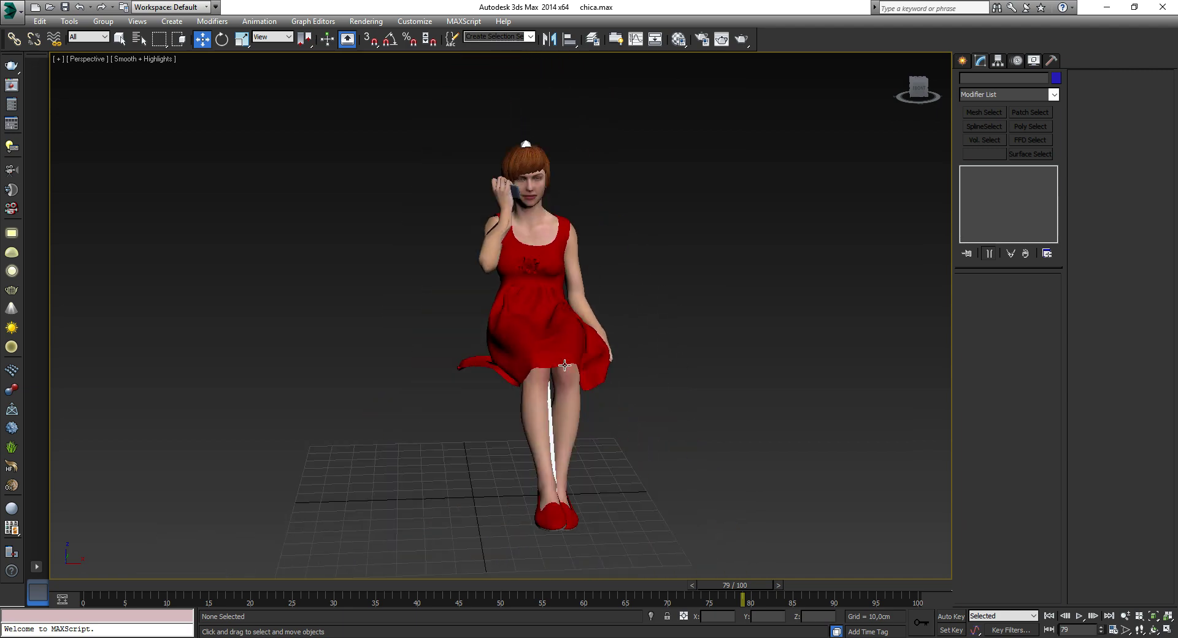
pyautogui.click(11, 8)
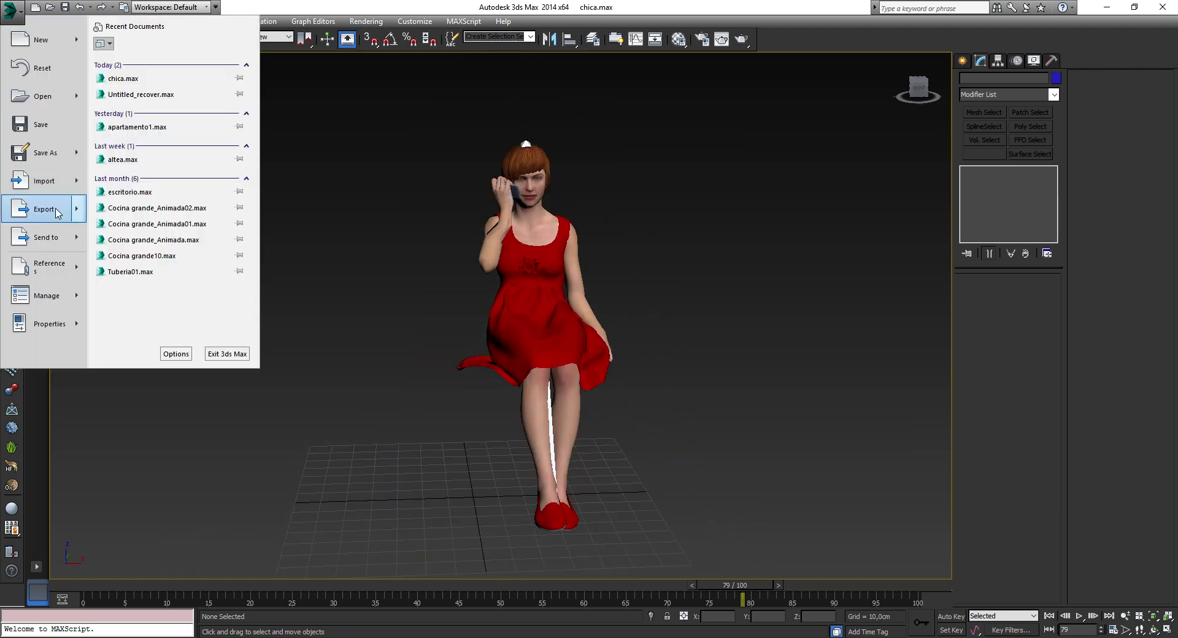
# - Export the woman as chicaalteelefono.FBX to Z:\CURSO UNREAL\fbxanimado with animation baked 0–100
pyautogui.click(57, 212)
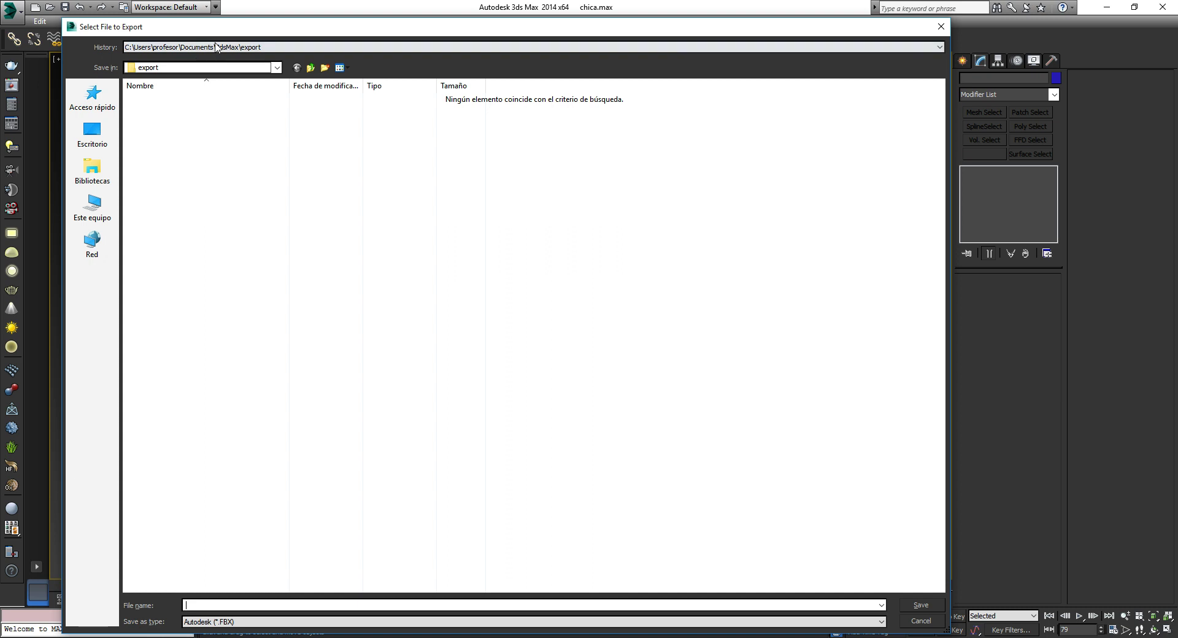
pyautogui.click(216, 47)
pyautogui.click(230, 64)
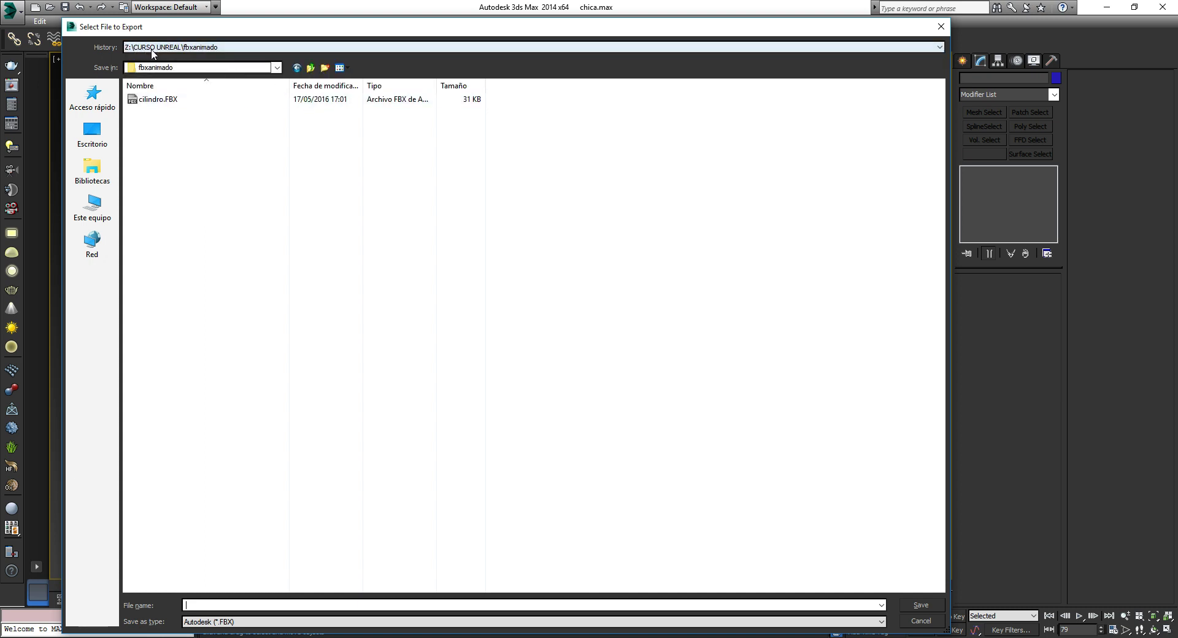
pyautogui.click(221, 606)
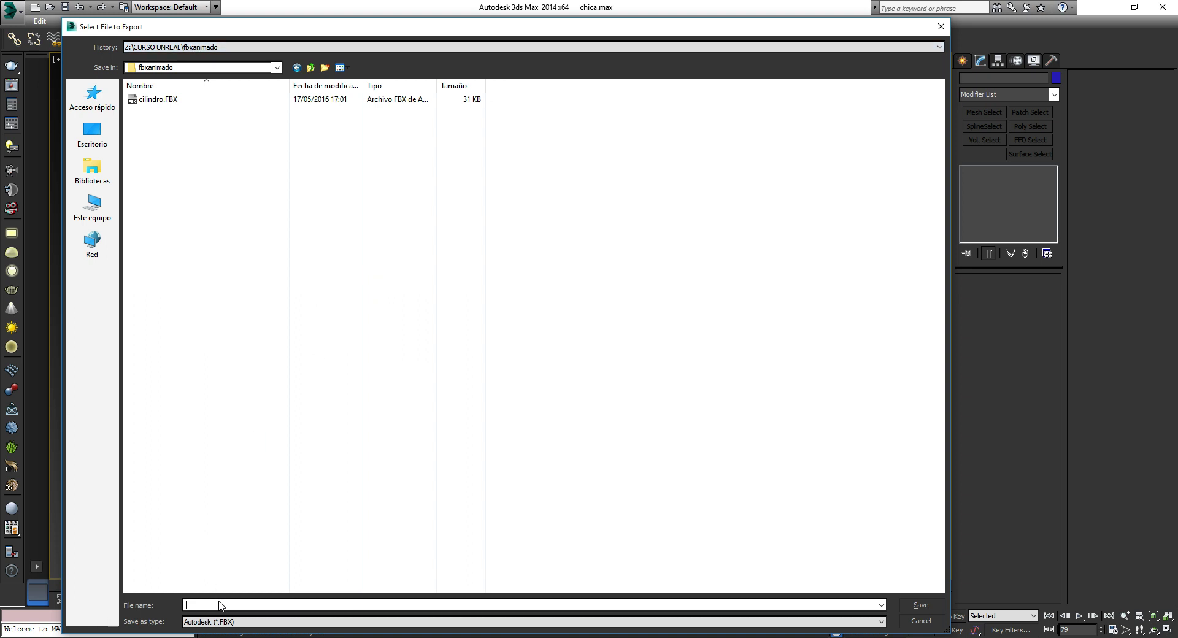
pyautogui.write('chicaalteelefono')
pyautogui.click(930, 605)
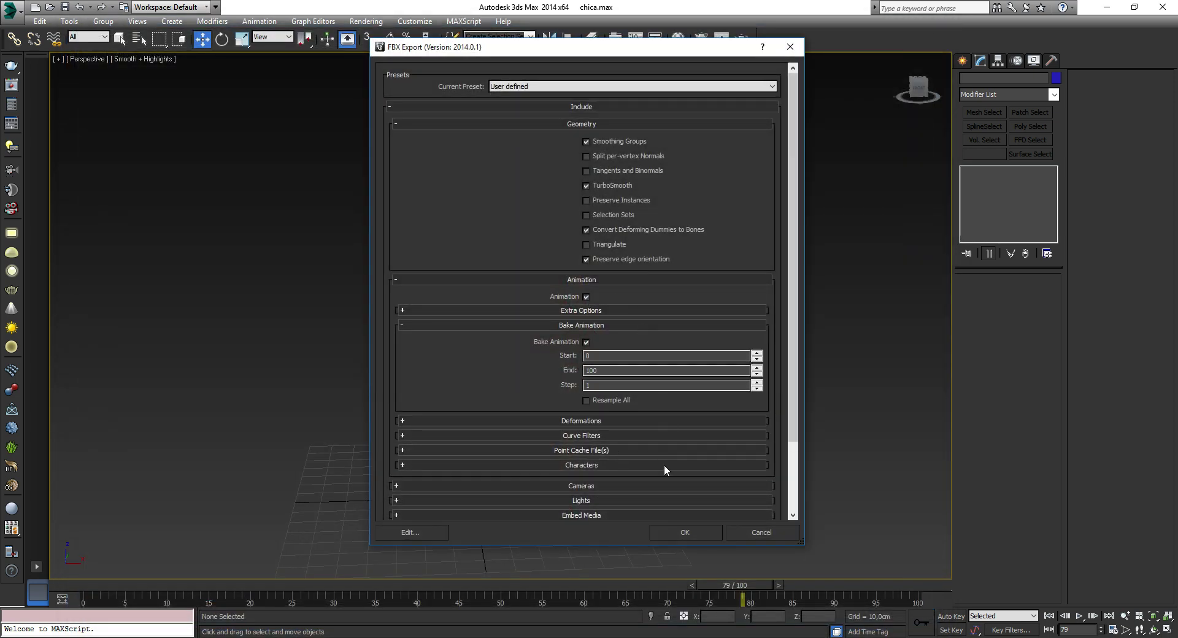
pyautogui.click(692, 534)
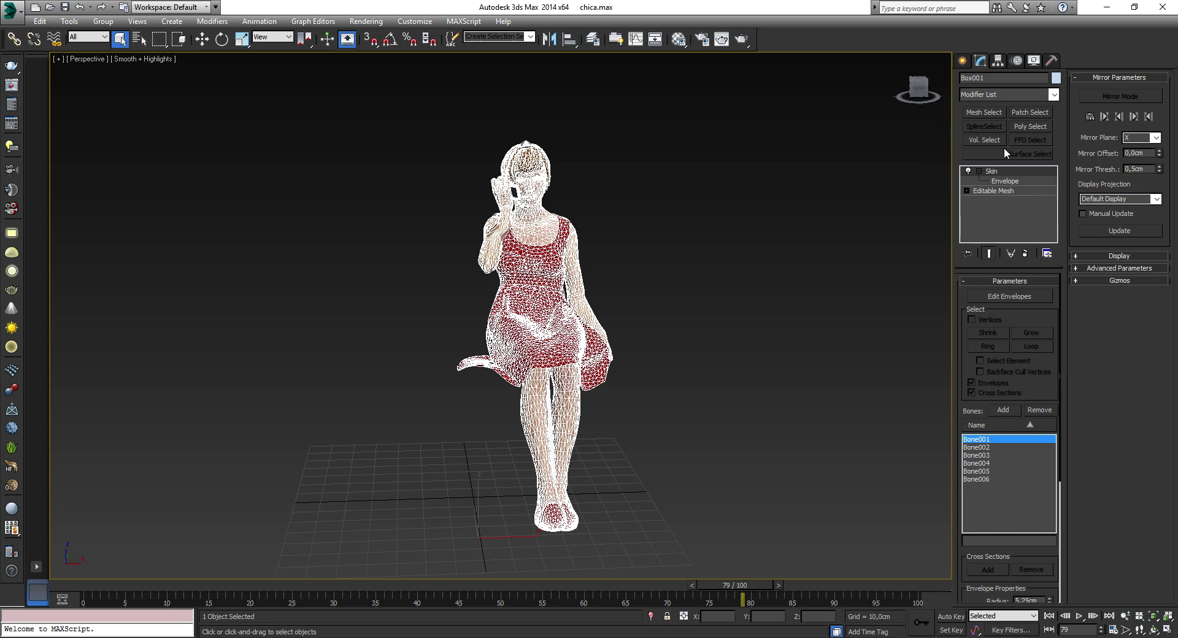
# - Add an Unwrap UVW modifier above Skin and set its Map Channel to 2
pyautogui.click(1053, 94)
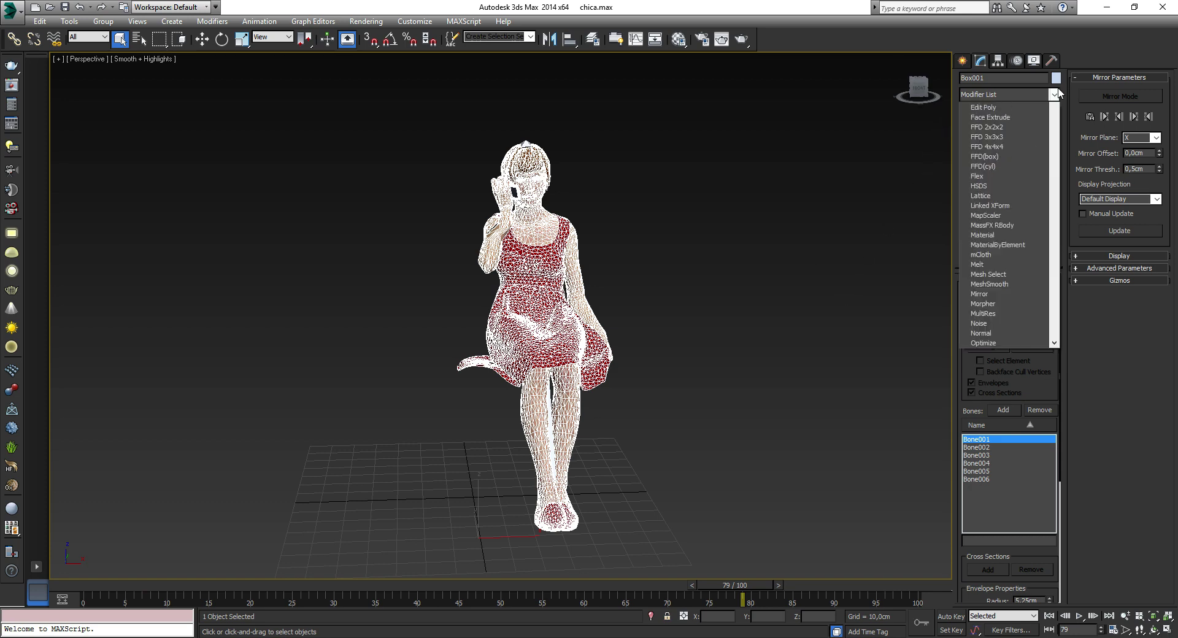
pyautogui.moveTo(1054, 135); pyautogui.dragTo(1057, 366)
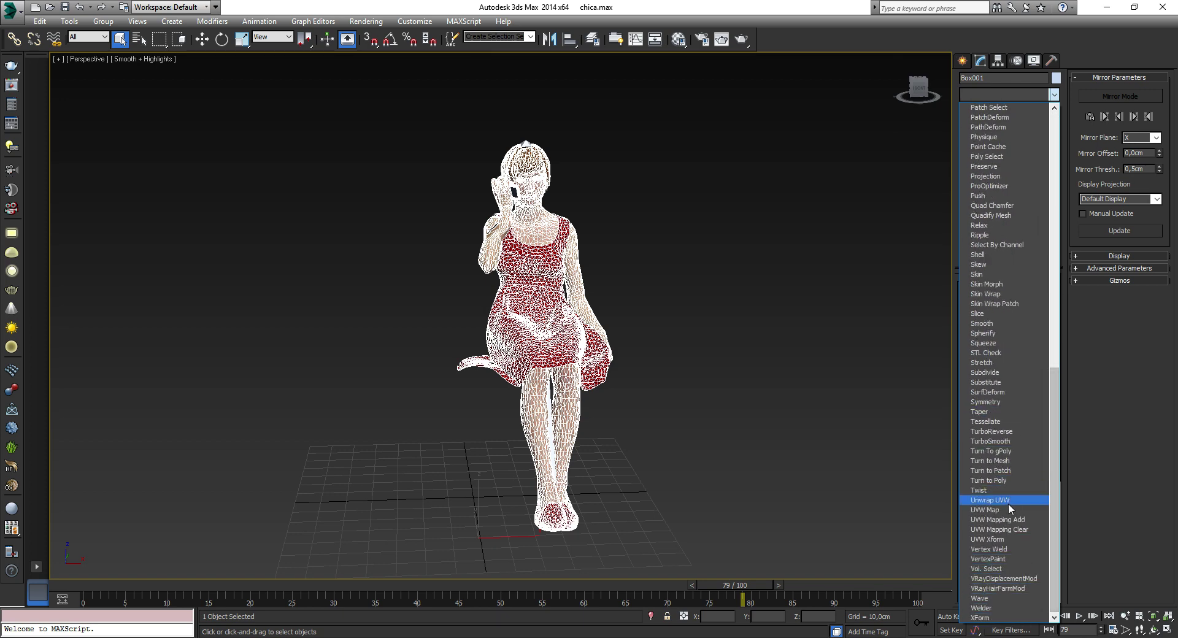
pyautogui.click(1006, 501)
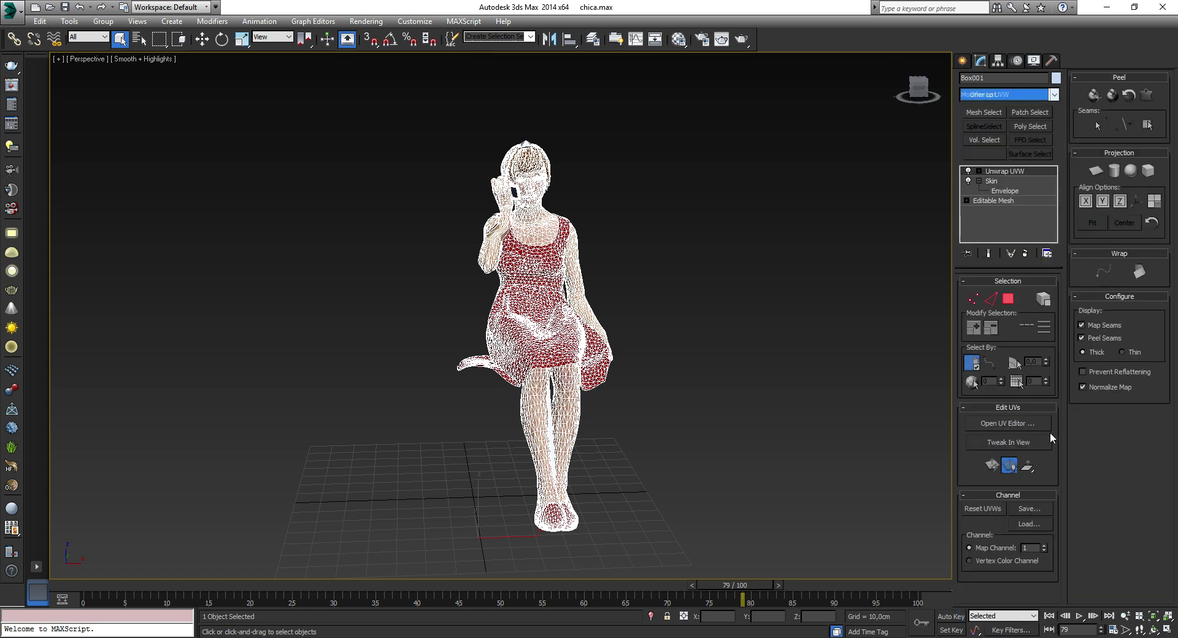
pyautogui.click(1044, 545)
pyautogui.click(548, 364)
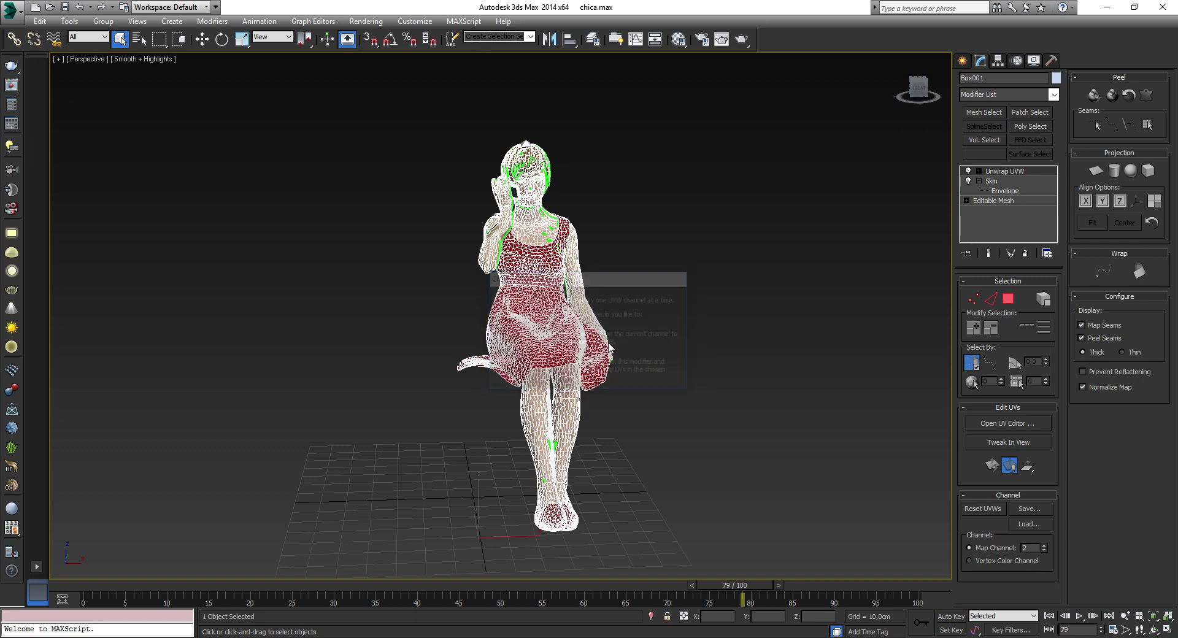
# - At Polygon level, select all of the woman's faces and open the UV editor
pyautogui.click(979, 172)
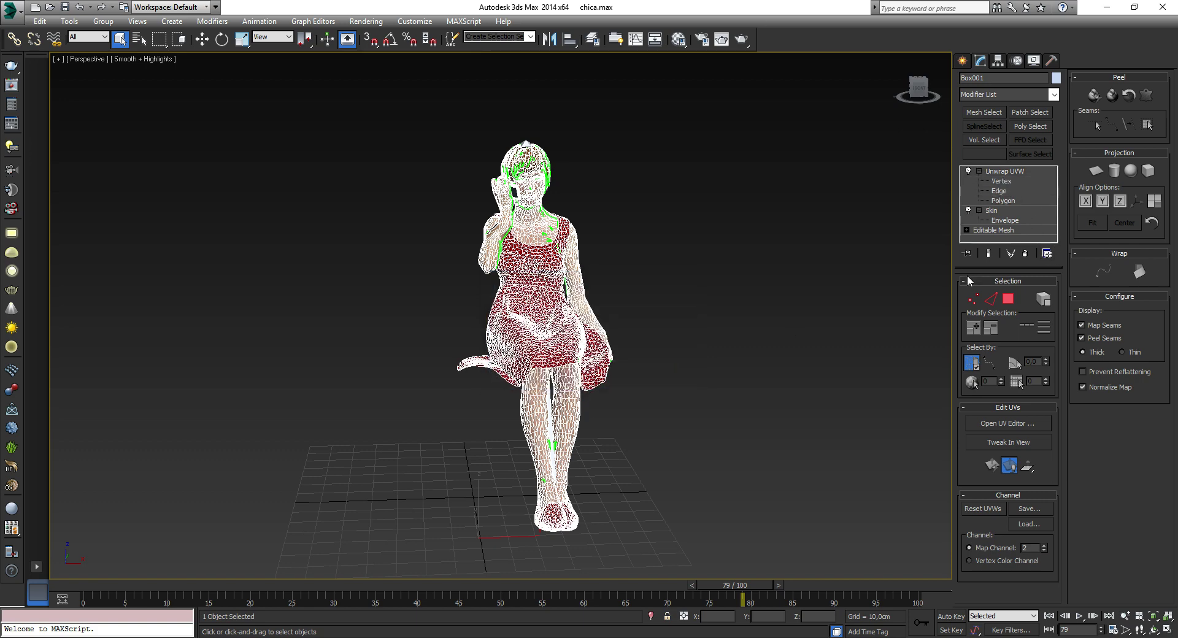
pyautogui.click(1008, 299)
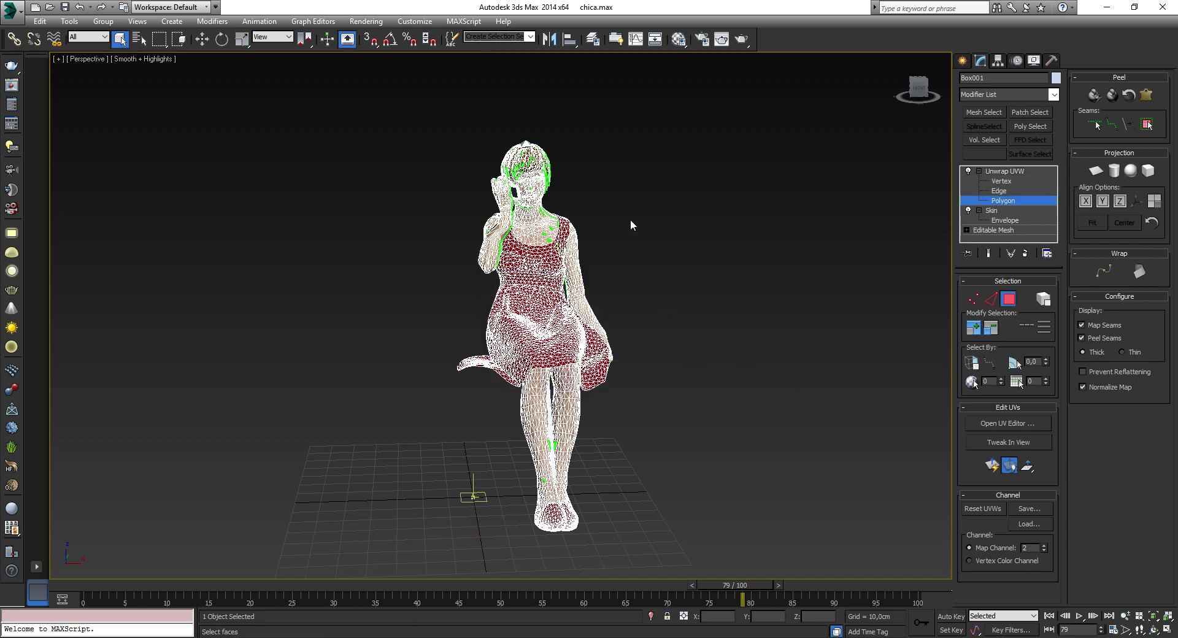
pyautogui.moveTo(658, 127); pyautogui.dragTo(365, 571)
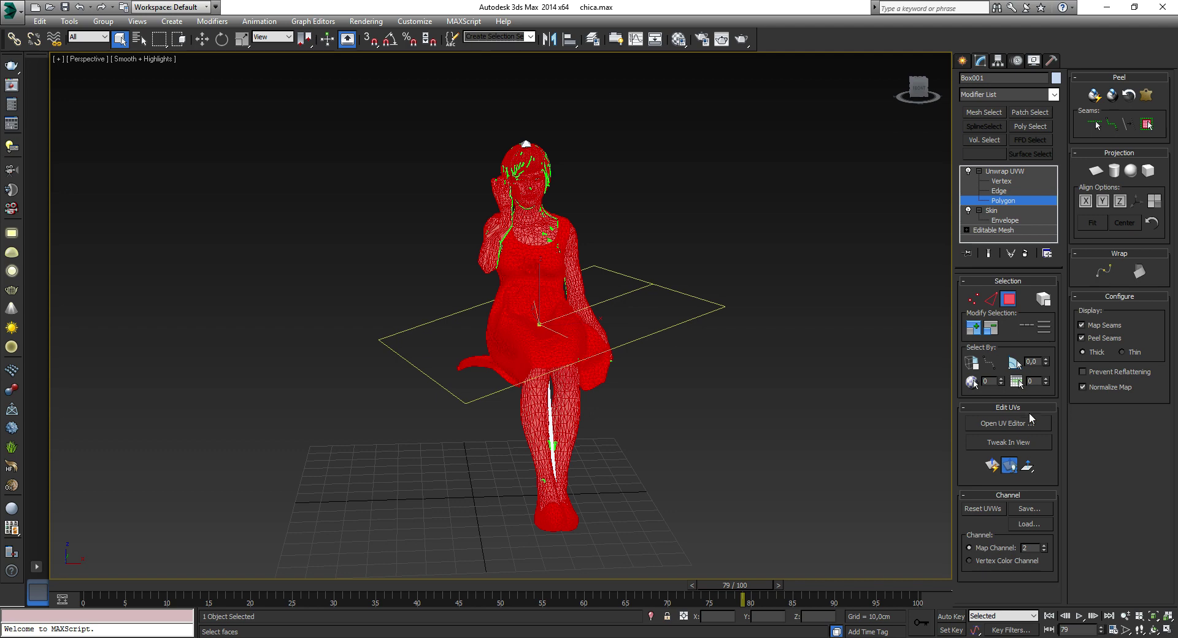
pyautogui.click(1032, 429)
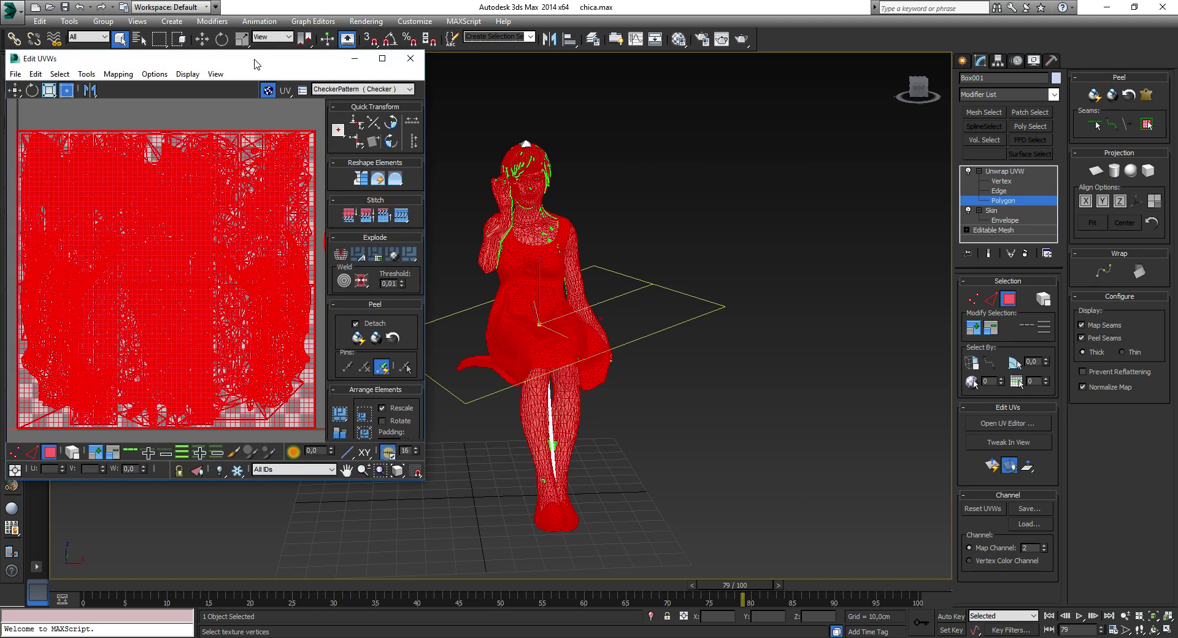
# - Run Flatten Mapping on the UVs, then redo it with Spacing 0,002
pyautogui.click(191, 80)
pyautogui.click(221, 97)
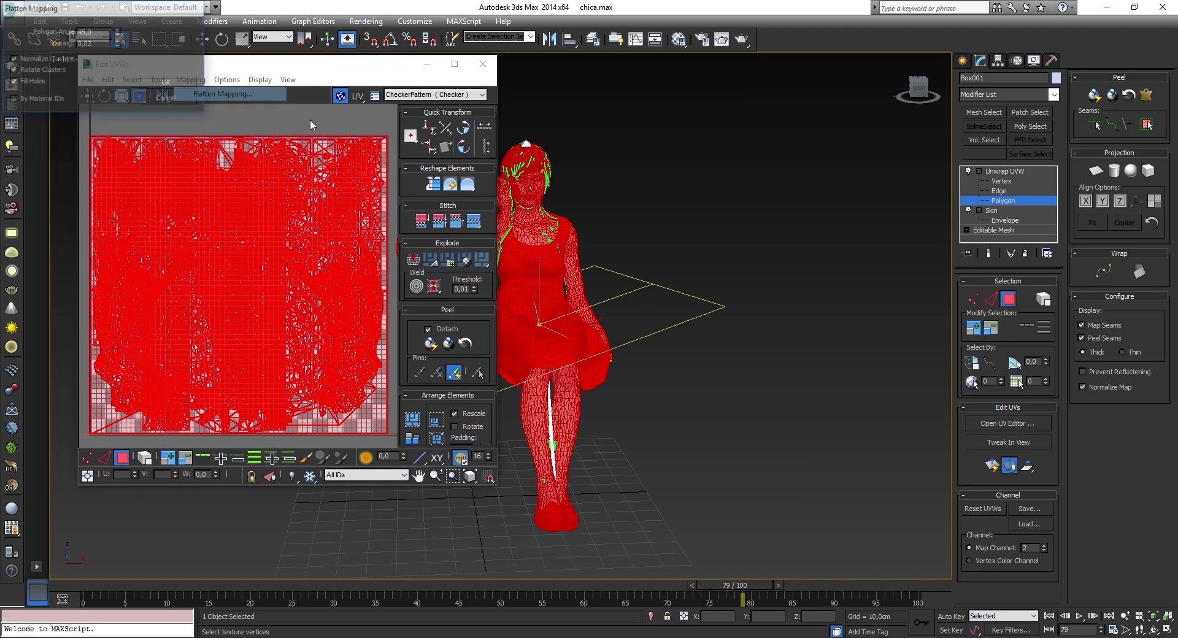
pyautogui.click(164, 82)
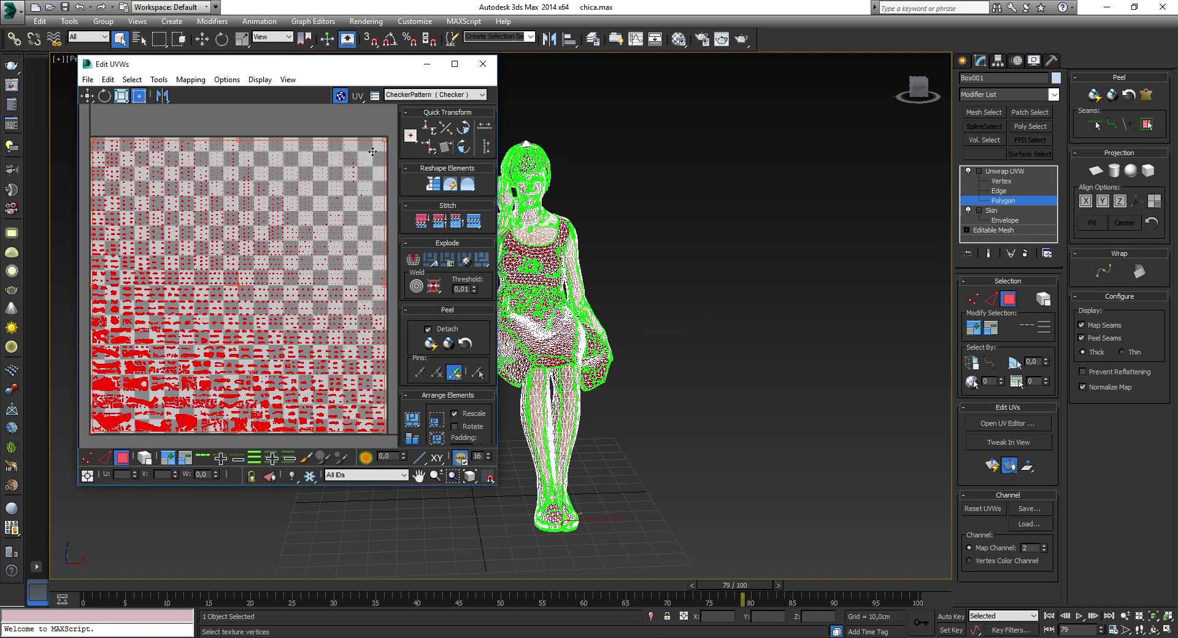
pyautogui.click(191, 79)
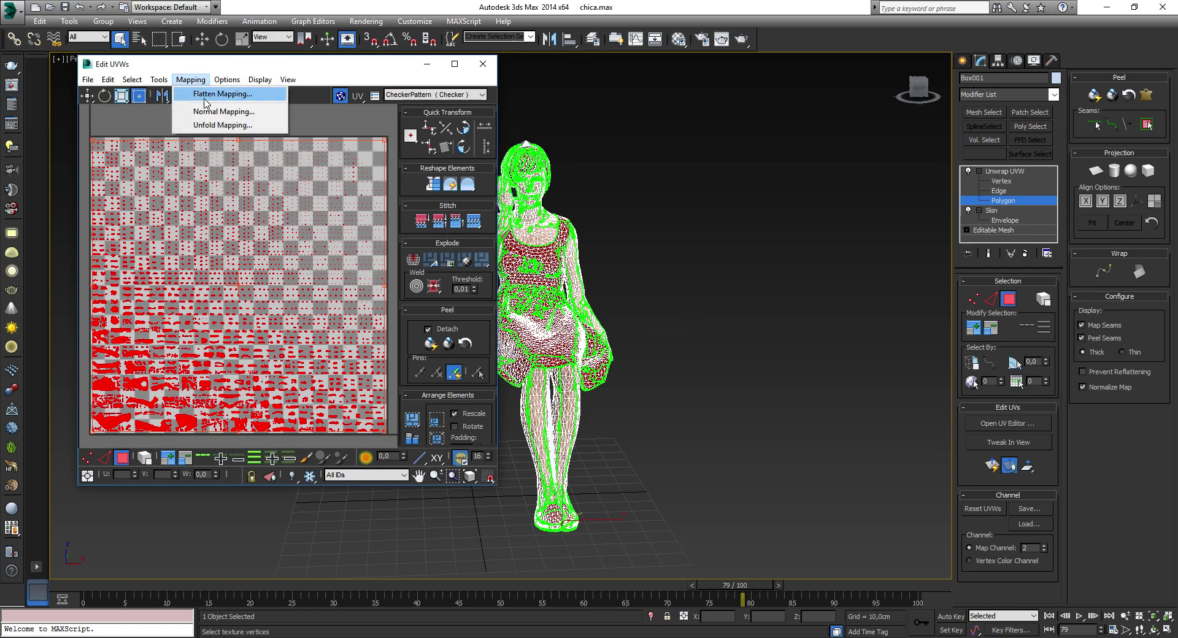
pyautogui.click(196, 93)
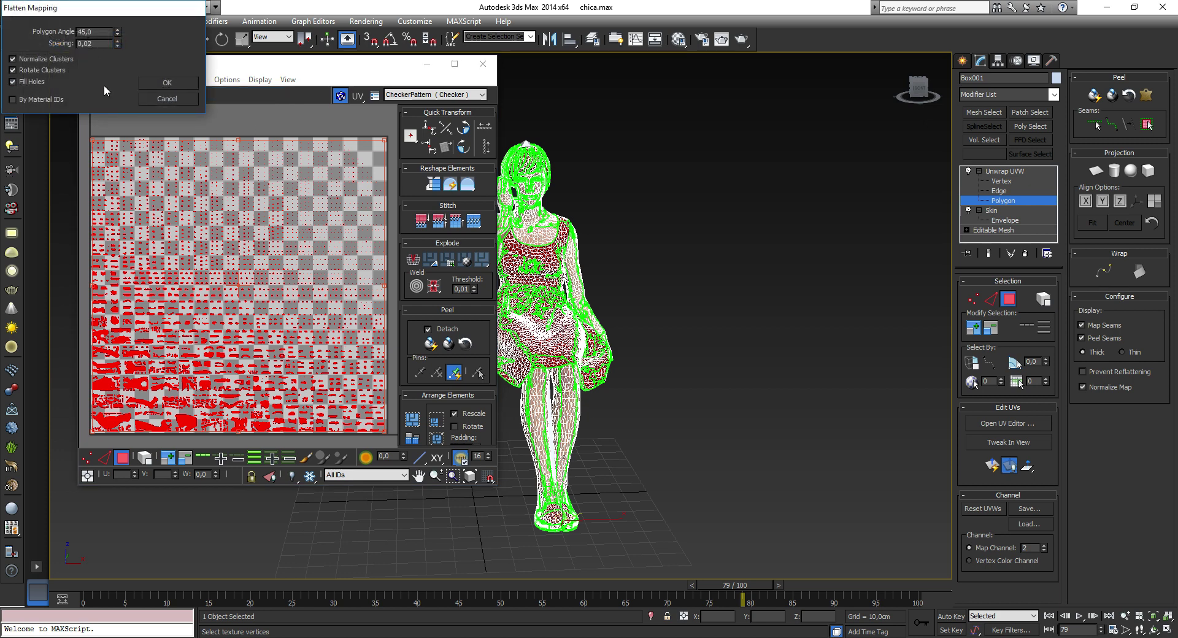
pyautogui.write('0')
pyautogui.click(180, 82)
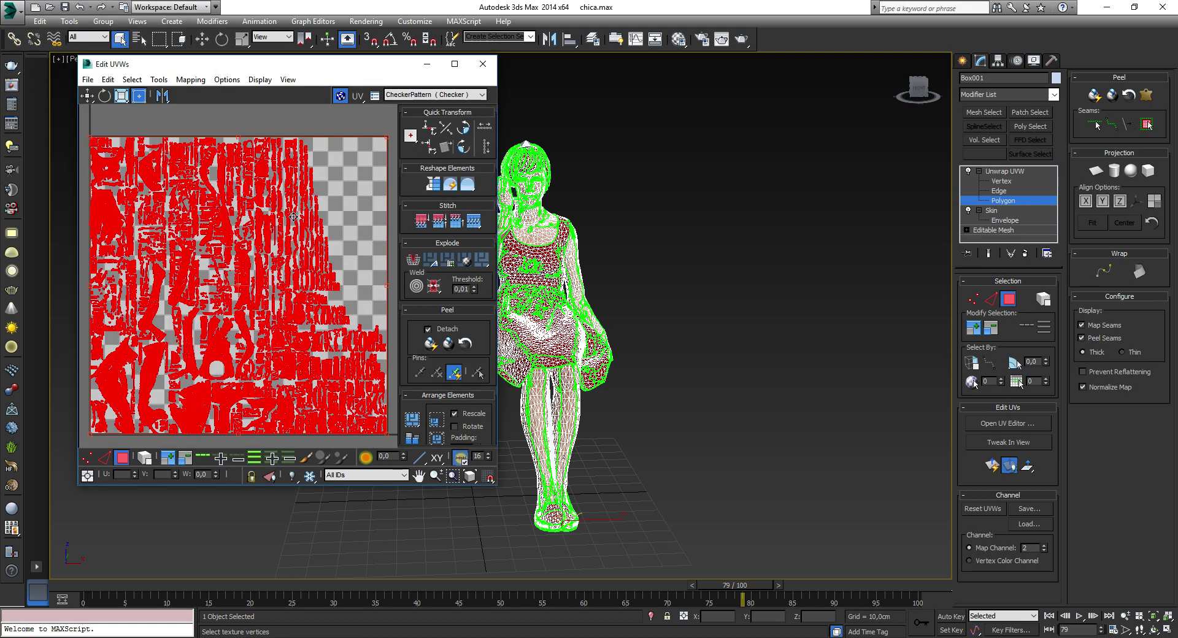
# - Close the Edit UVWs editor and exit Polygon level
pyautogui.hotkey('alt', 'Tab')
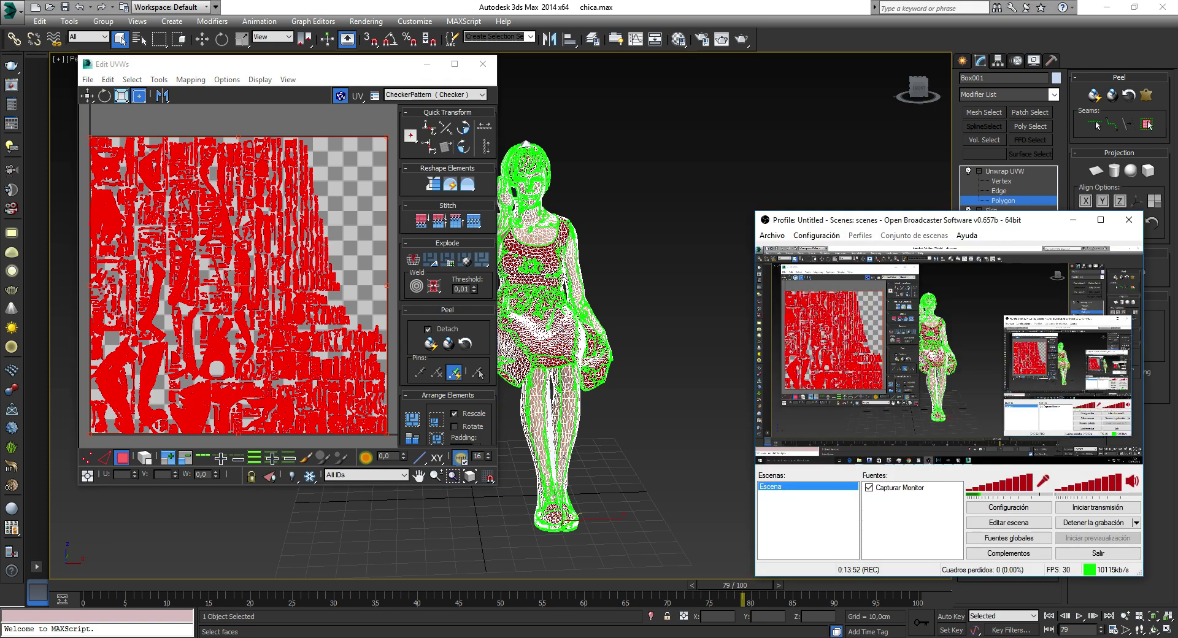
pyautogui.click(595, 94)
pyautogui.click(482, 64)
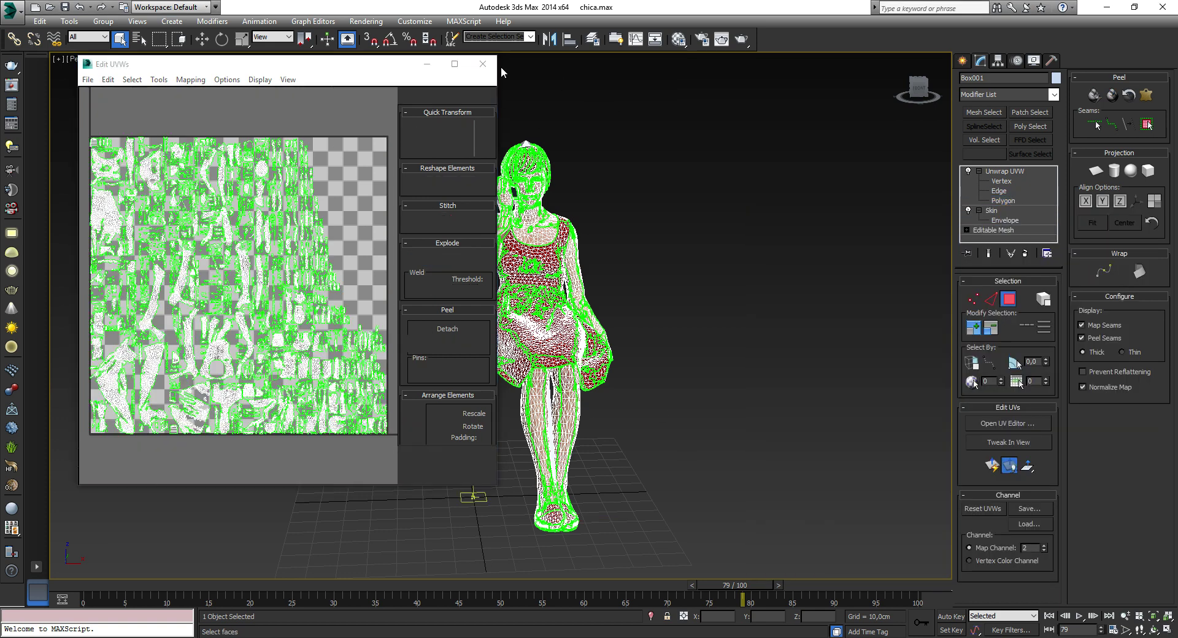
pyautogui.click(1008, 301)
# - Re-export the woman over chicaalteelefono.FBX, dismiss the warnings, and switch to the Unreal Editor
pyautogui.click(608, 224)
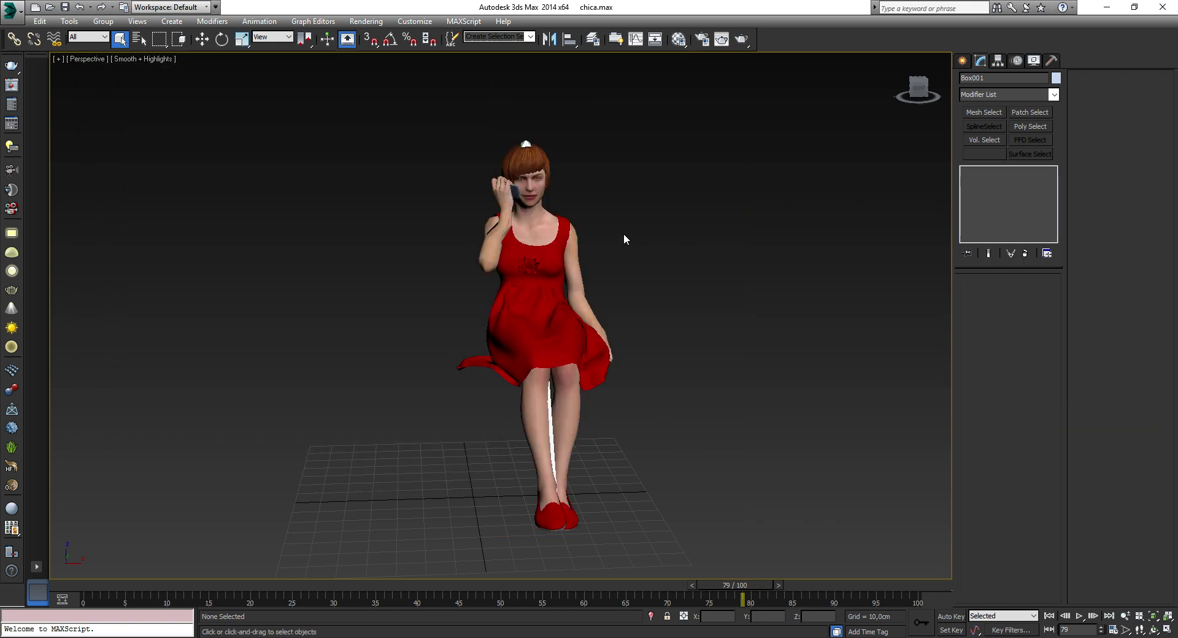
pyautogui.click(24, 11)
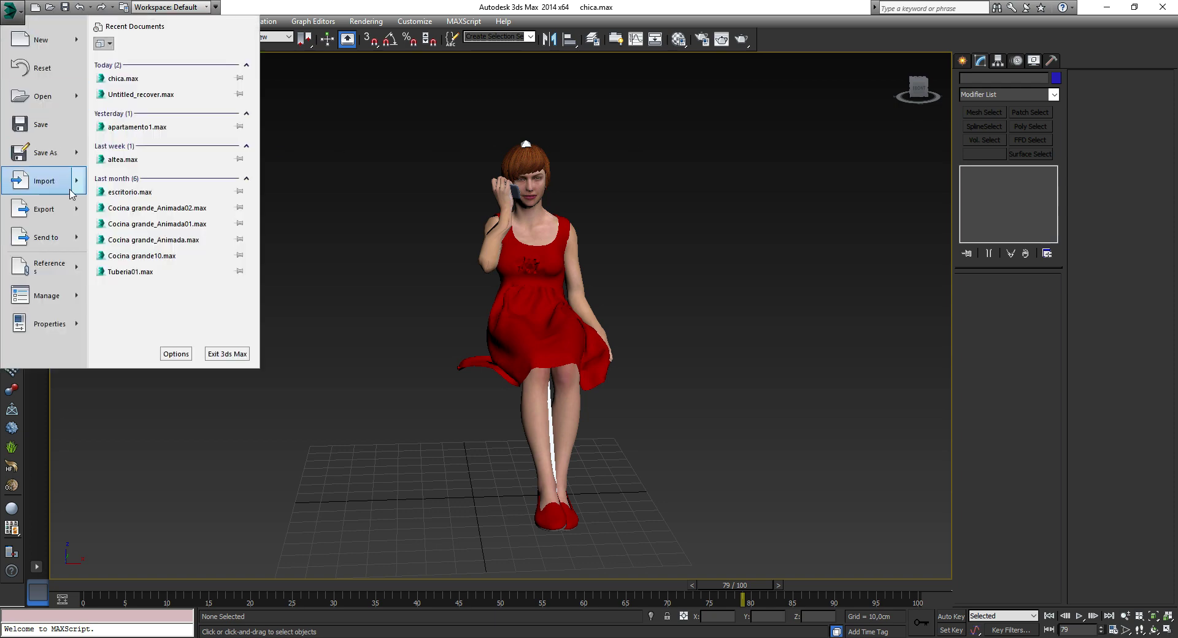
pyautogui.moveTo(69, 216)
pyautogui.click(163, 64)
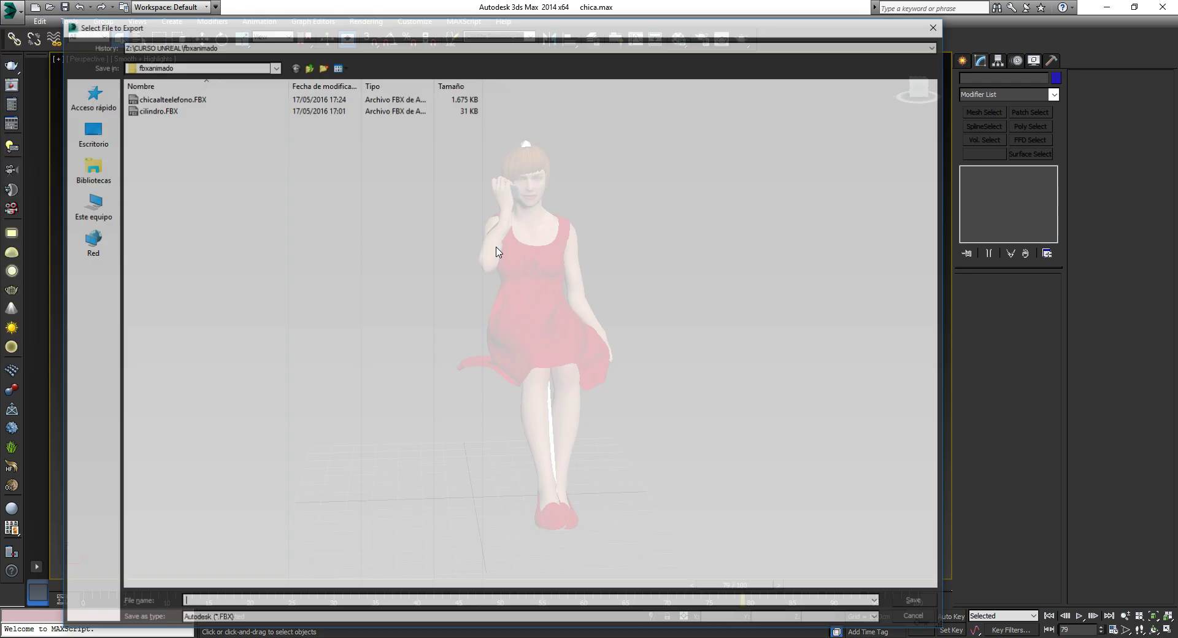
pyautogui.click(164, 99)
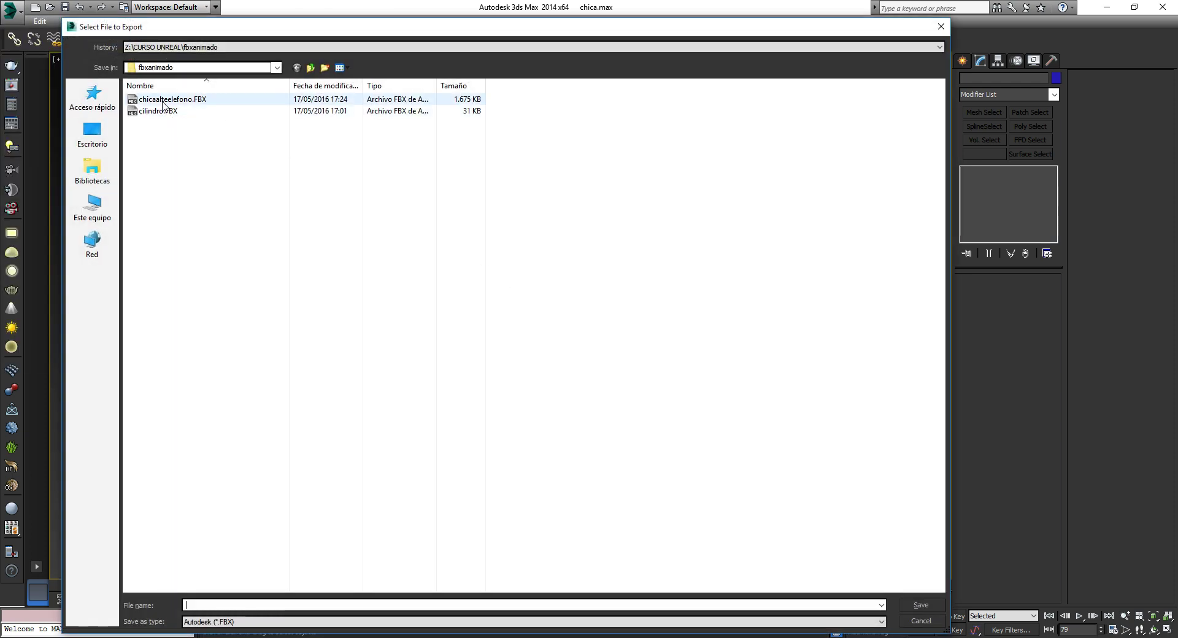
pyautogui.click(926, 603)
pyautogui.click(645, 366)
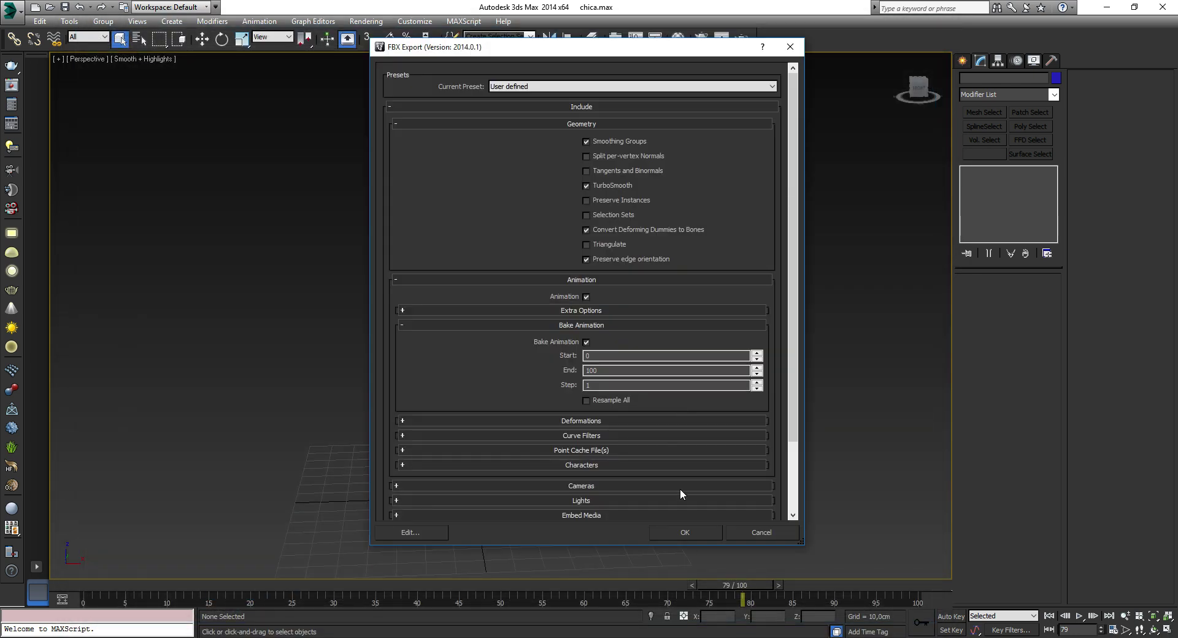
pyautogui.click(685, 532)
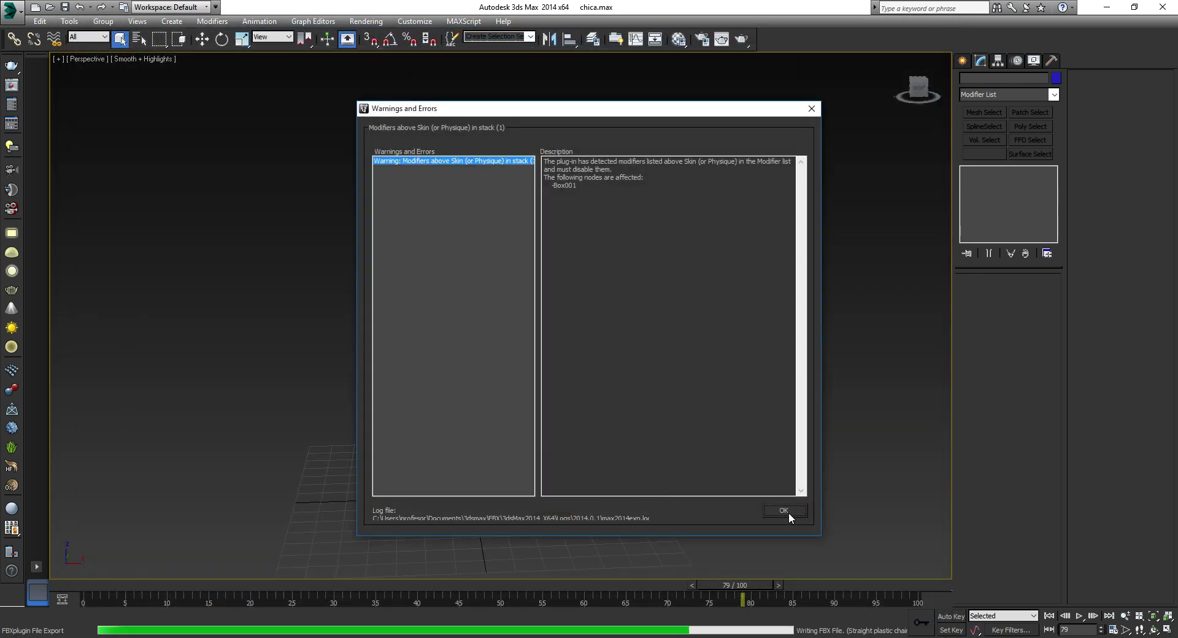
pyautogui.click(789, 510)
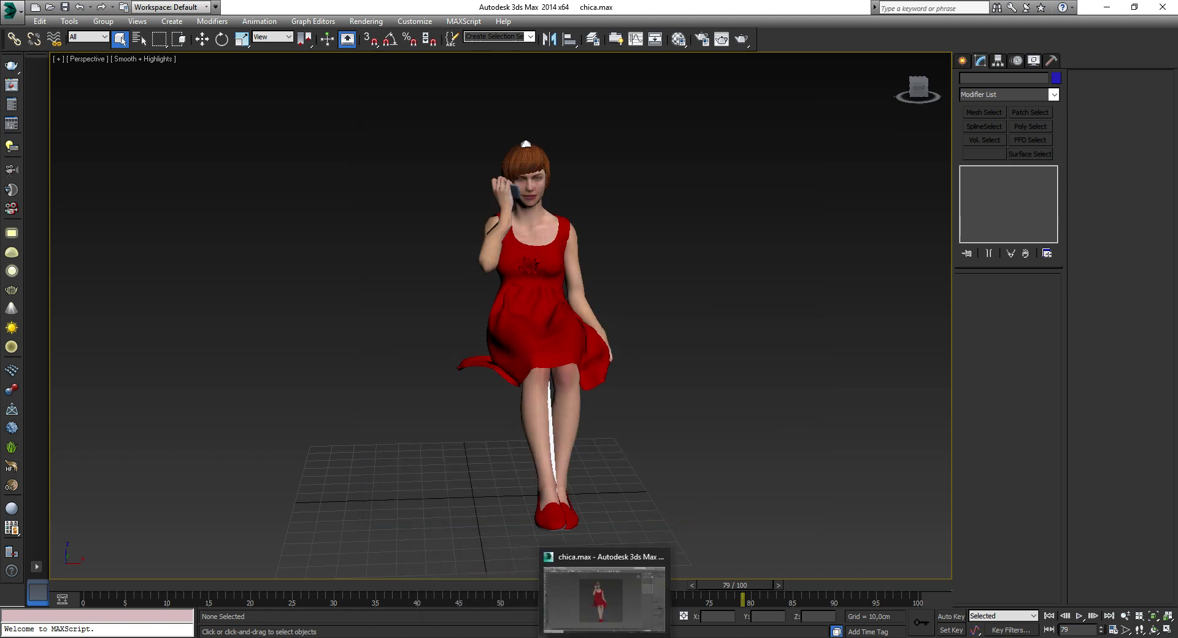
pyautogui.click(604, 598)
# - Import chicaalteelefono.FBX into fbxanimado with animations enabled, creating its skeletal mesh, skeleton and materials
pyautogui.moveTo(513, 445)
pyautogui.mouseDown(button='right')
pyautogui.moveTo(319, 393)
pyautogui.moveTo(593, 523)
pyautogui.mouseUp(button='right')
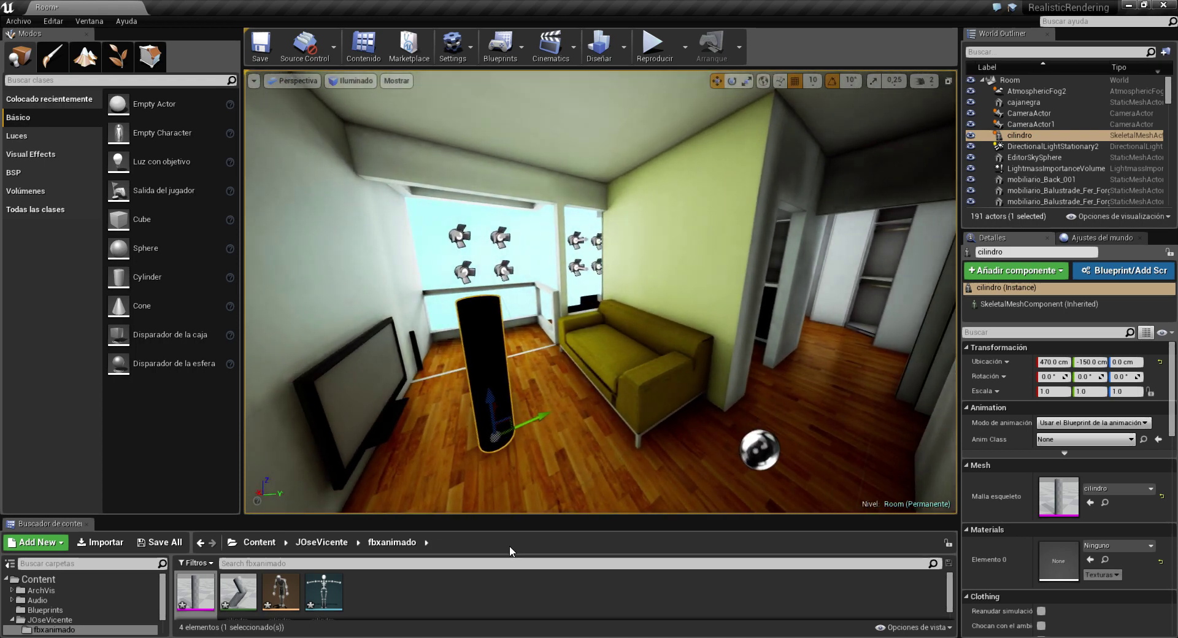
pyautogui.moveTo(592, 523); pyautogui.dragTo(593, 446)
pyautogui.click(399, 545)
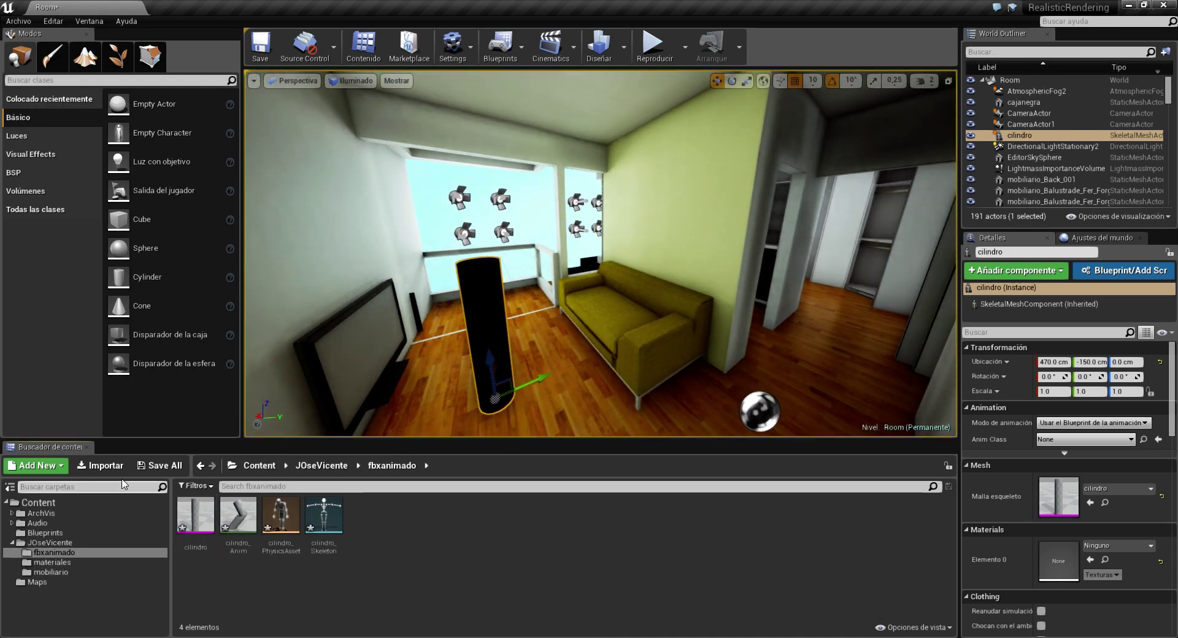
pyautogui.click(100, 465)
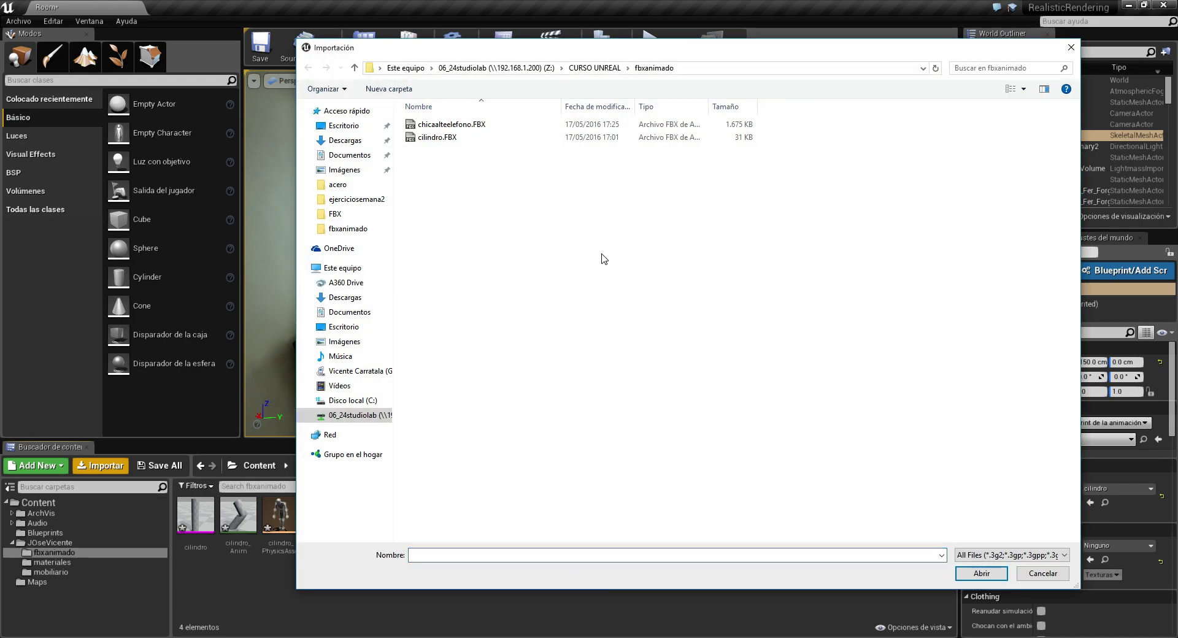
pyautogui.click(494, 130)
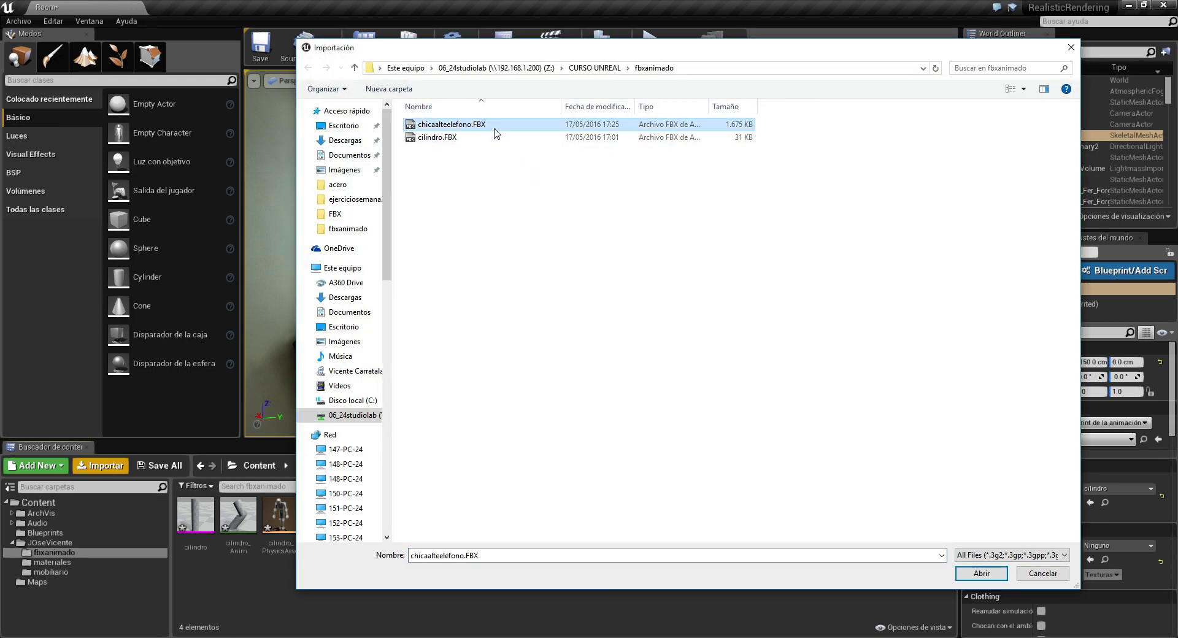
pyautogui.click(969, 574)
pyautogui.moveTo(583, 275); pyautogui.dragTo(581, 116)
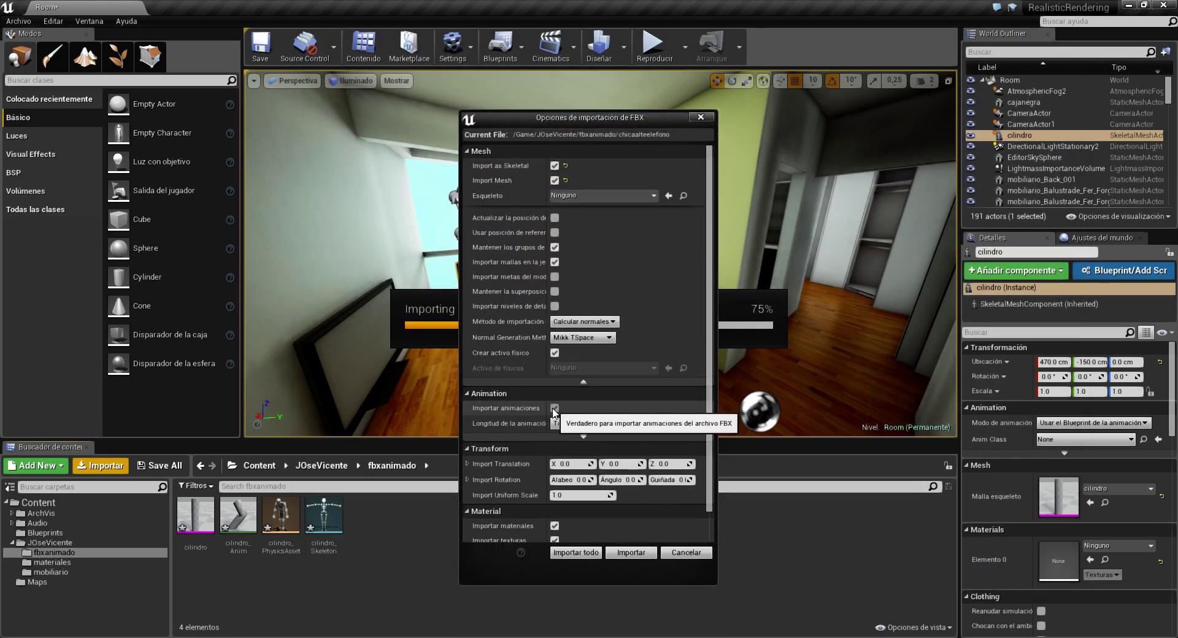
pyautogui.click(632, 553)
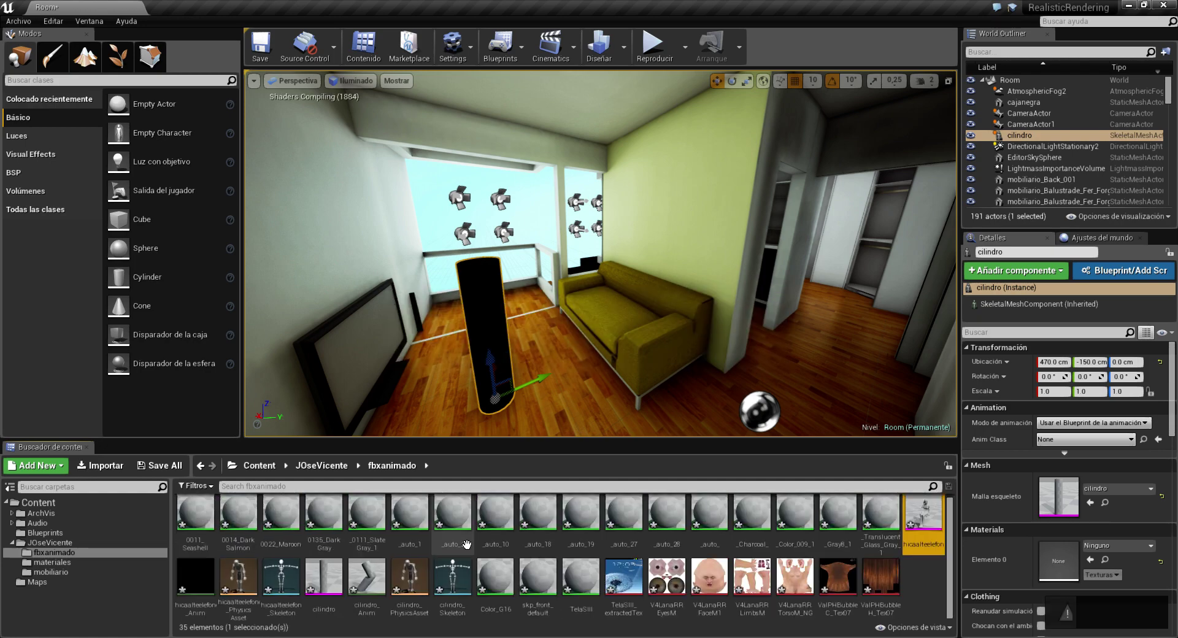
pyautogui.moveTo(632, 440); pyautogui.dragTo(632, 371)
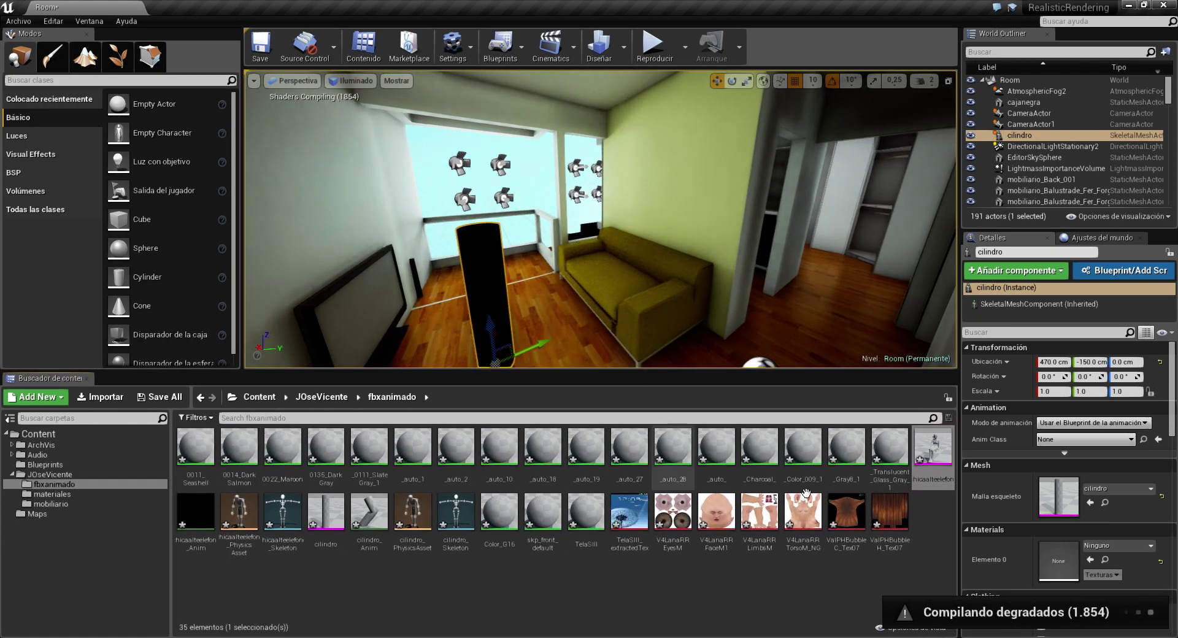
pyautogui.moveTo(930, 507)
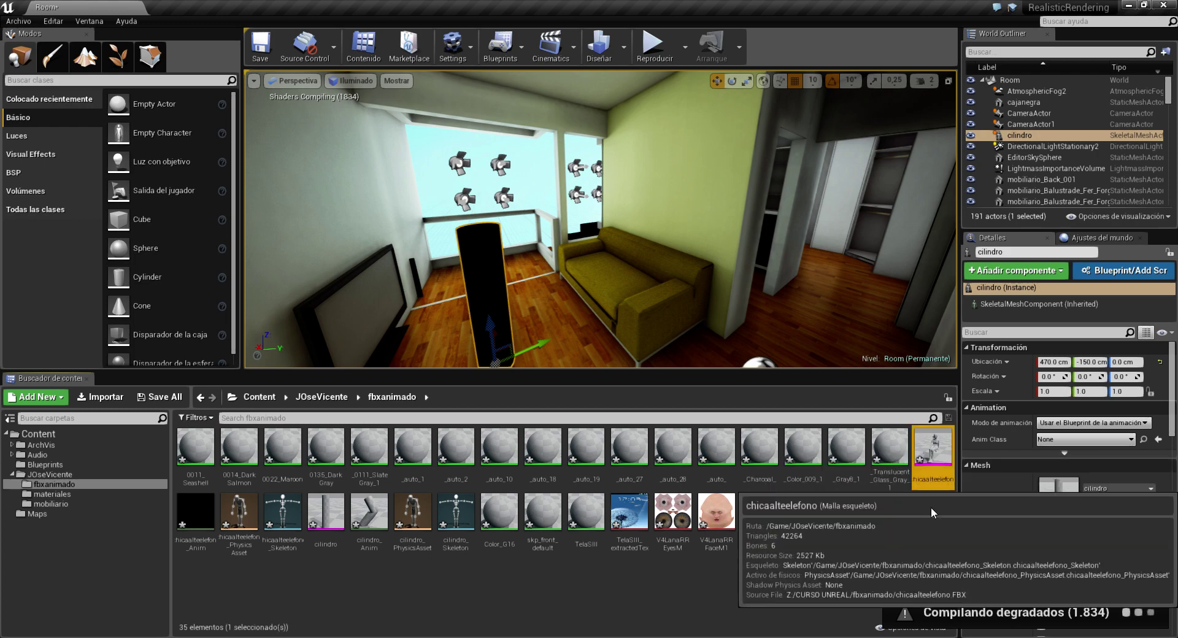
pyautogui.doubleClick(932, 452)
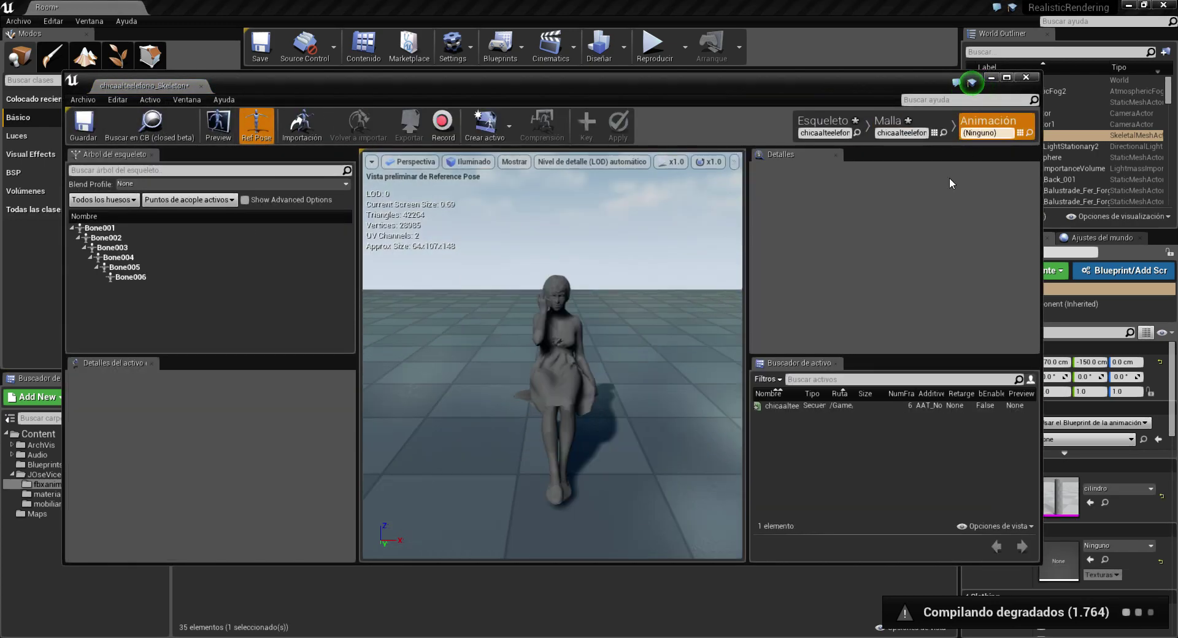
pyautogui.moveTo(660, 328); pyautogui.dragTo(711, 370)
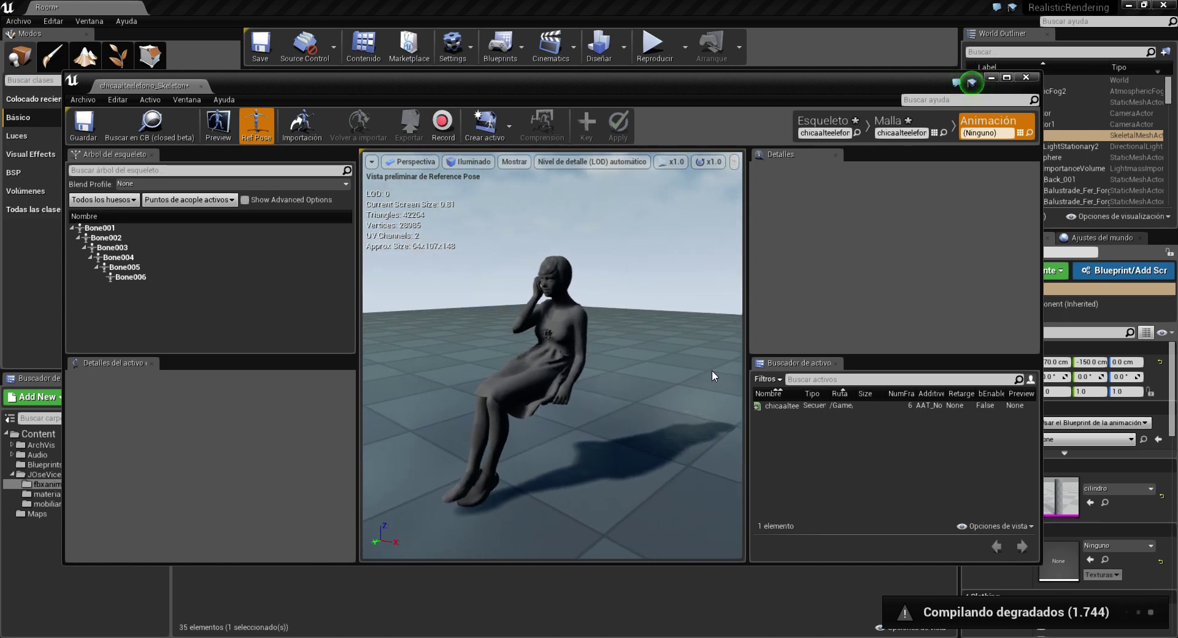
pyautogui.moveTo(790, 406)
pyautogui.click(1024, 77)
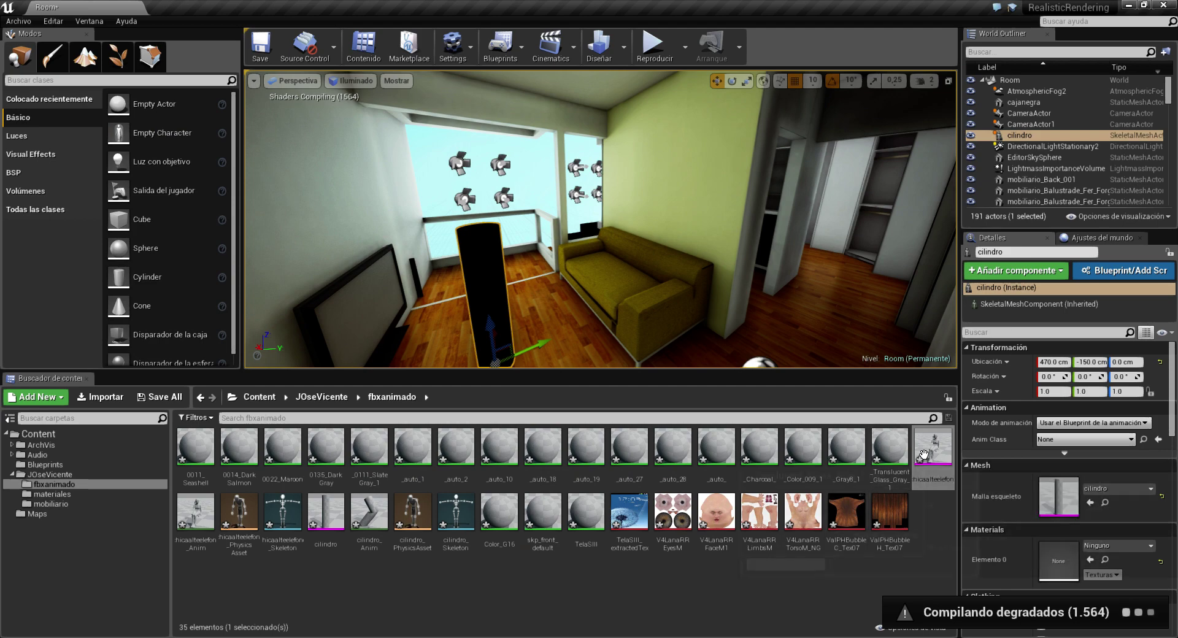
# - Place the chicaalteelefono mesh in the room, turned about -170°, and lower it onto the sofa
pyautogui.moveTo(932, 451); pyautogui.dragTo(609, 321)
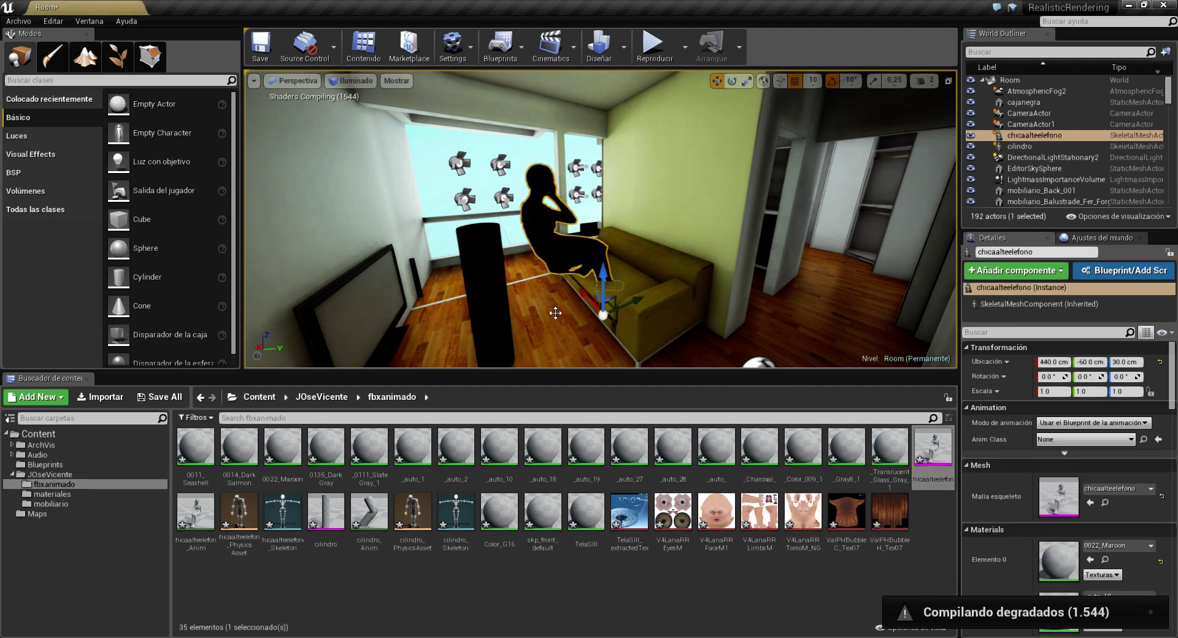
pyautogui.moveTo(555, 349); pyautogui.dragTo(499, 348)
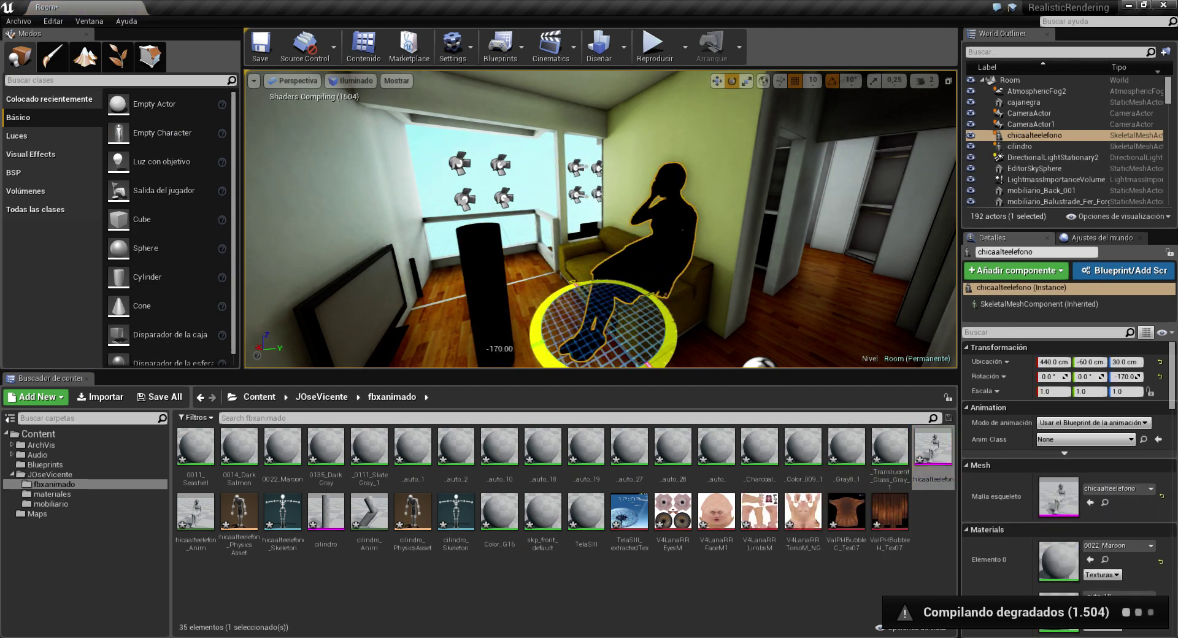
pyautogui.moveTo(500, 348)
pyautogui.mouseDown(button='right')
pyautogui.moveTo(509, 362)
pyautogui.moveTo(579, 329)
pyautogui.mouseUp(button='right')
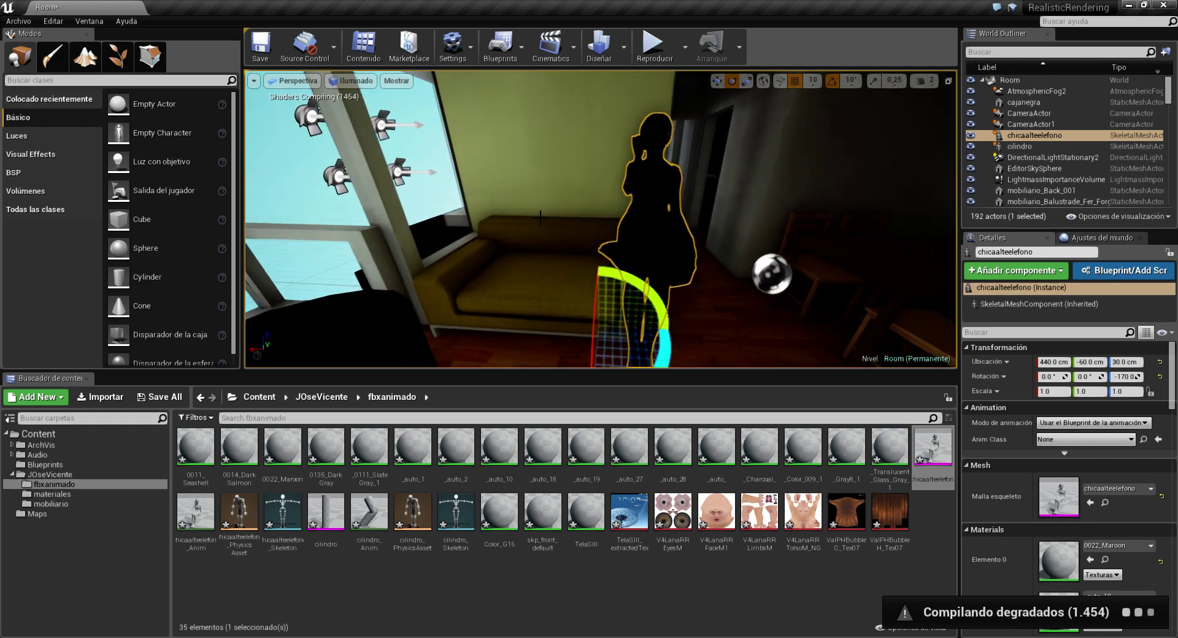
pyautogui.press('w')
pyautogui.moveTo(584, 315); pyautogui.dragTo(485, 323)
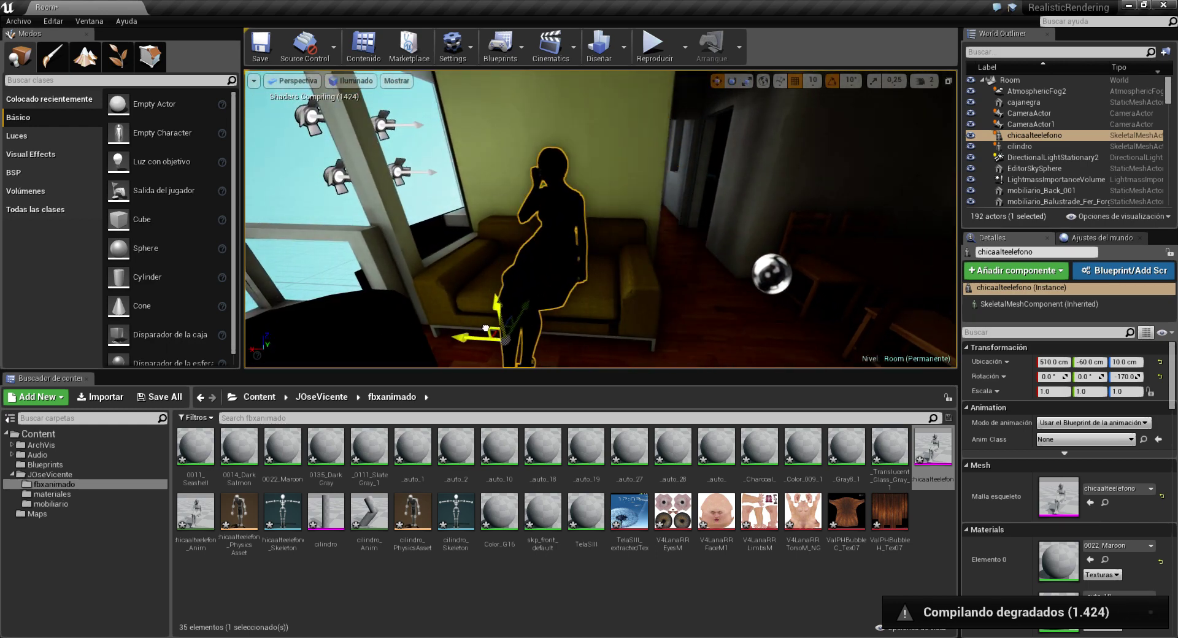
pyautogui.moveTo(485, 324); pyautogui.dragTo(614, 331, button='right')
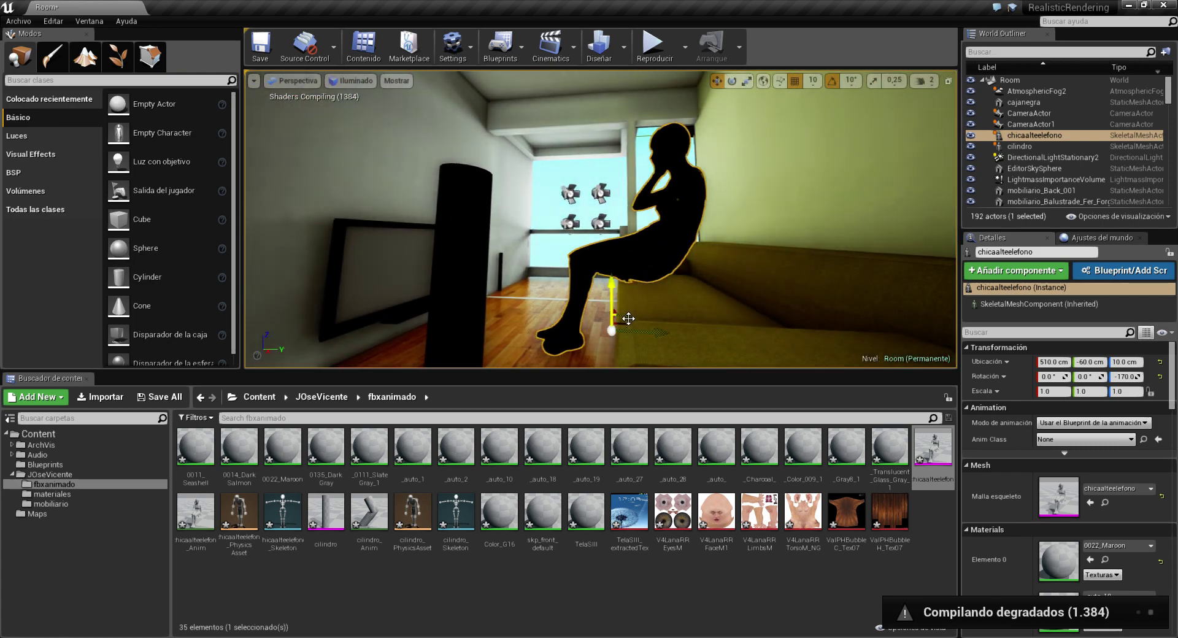
pyautogui.moveTo(612, 310); pyautogui.dragTo(639, 336)
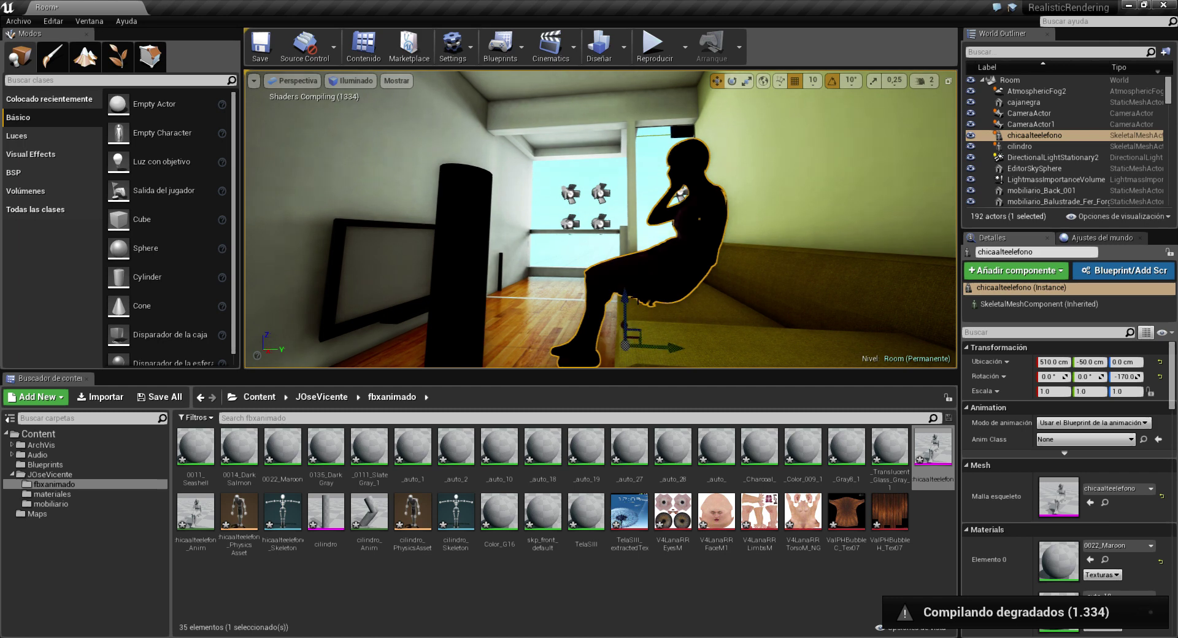
# - Tilt the woman back against the sofa and check her from the other side
pyautogui.press('e')
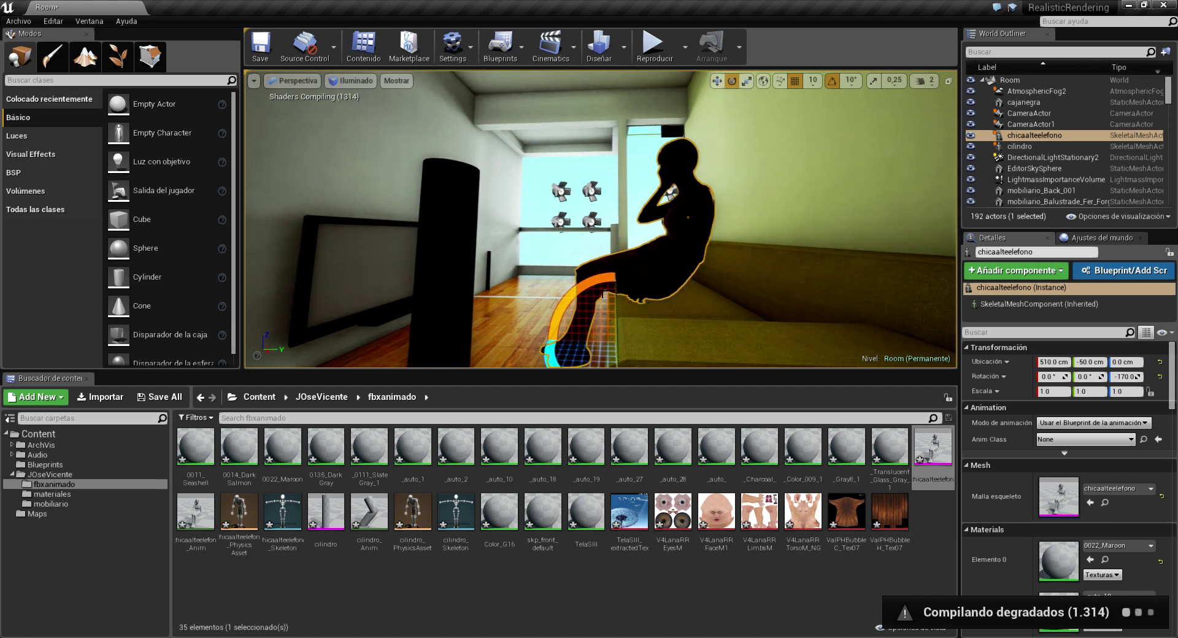
pyautogui.moveTo(603, 295); pyautogui.dragTo(635, 342)
pyautogui.press('w')
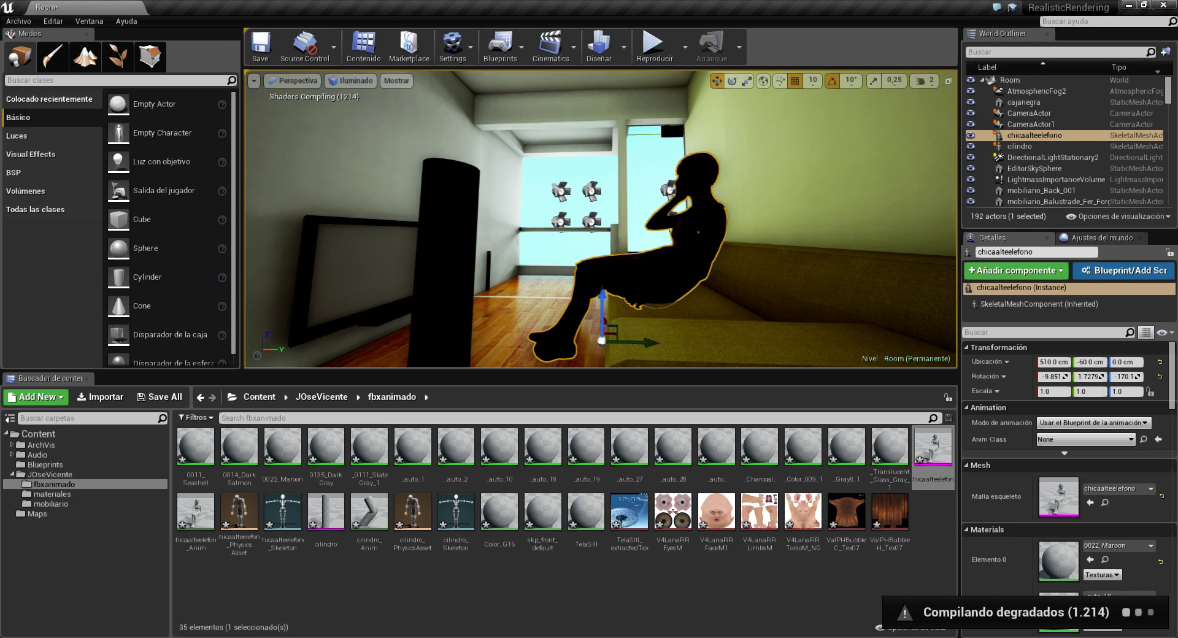
pyautogui.keyDown('alt'); pyautogui.moveTo(636, 342); pyautogui.dragTo(467, 332); pyautogui.keyUp('alt')
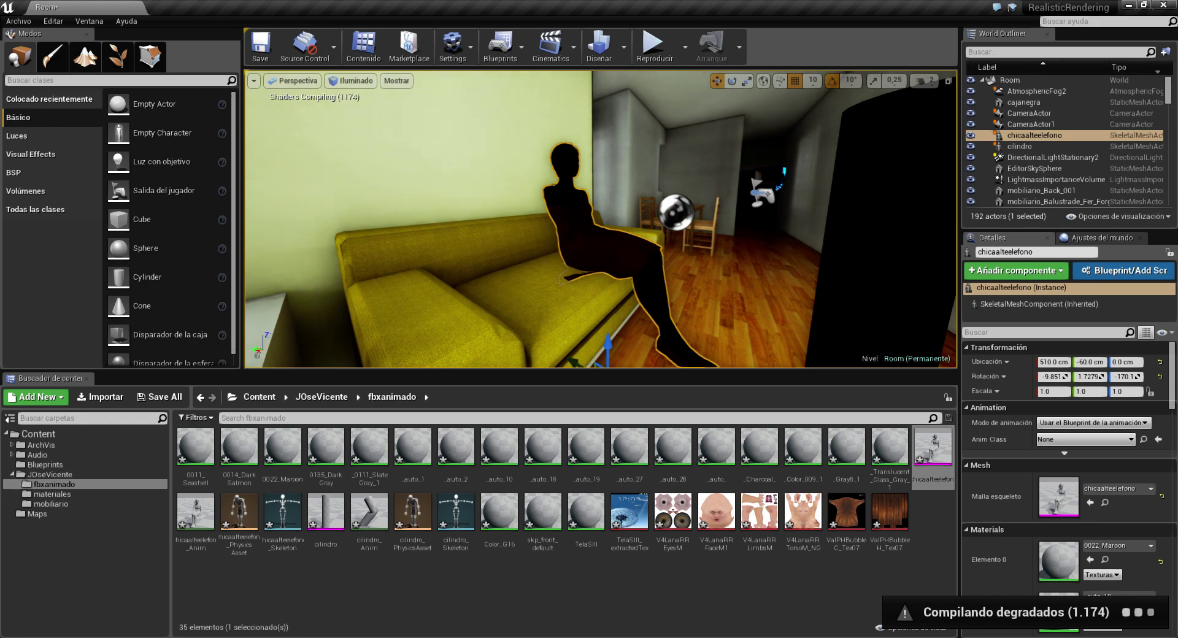
pyautogui.scroll(-5, 1119, 376)
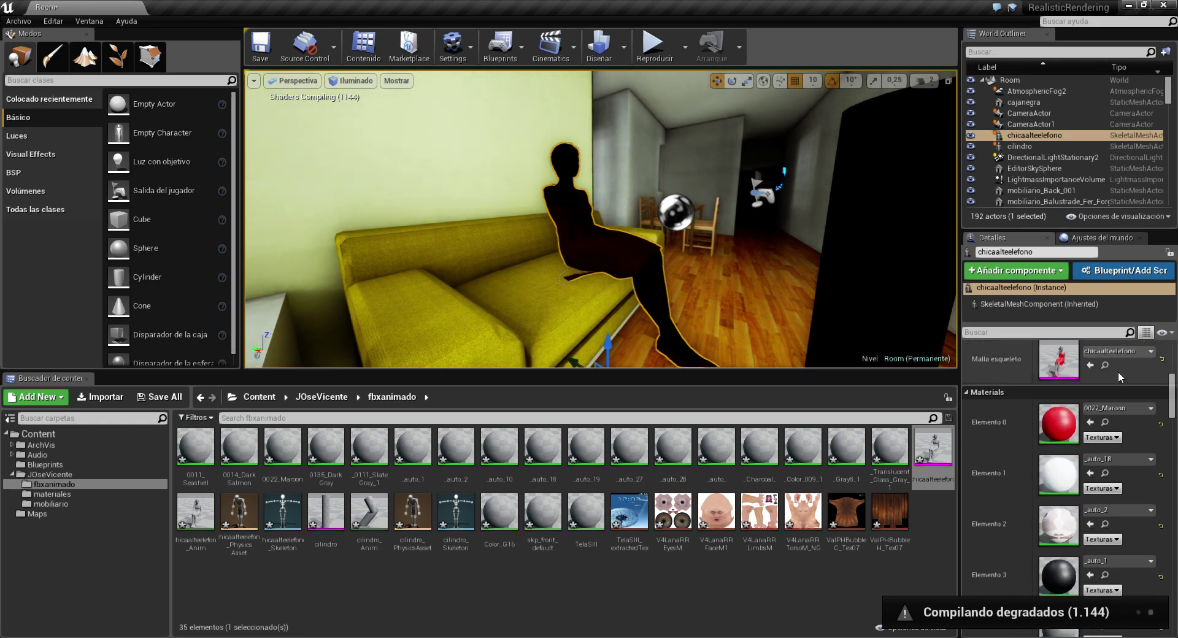
pyautogui.scroll(-1, 1119, 375)
pyautogui.scroll(5, 1119, 375)
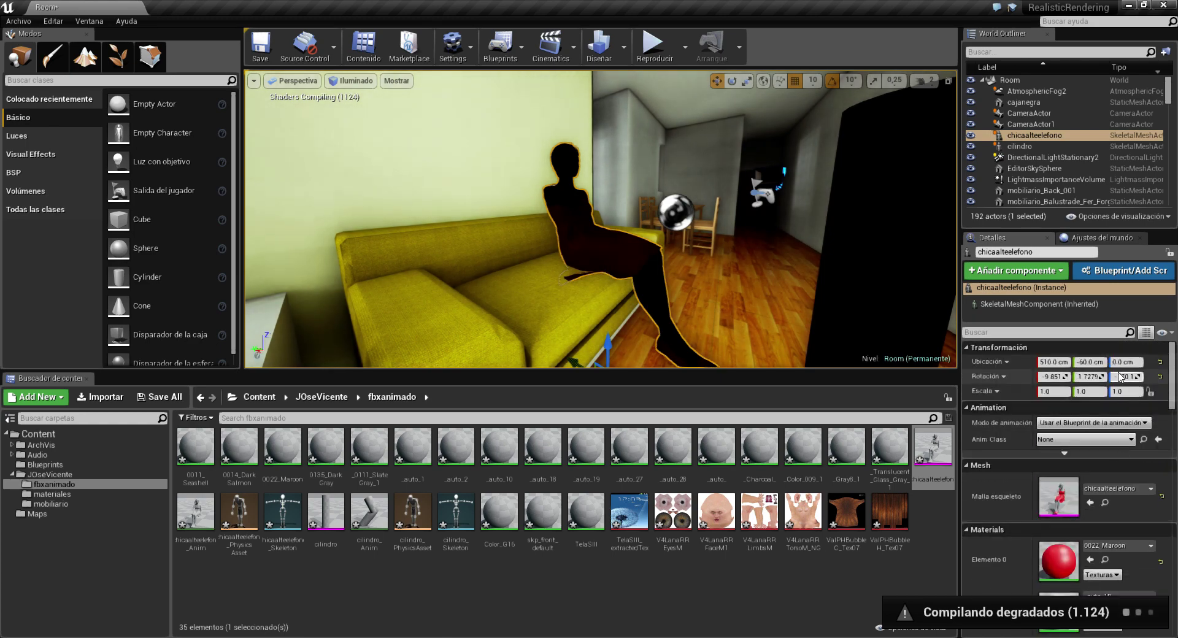
pyautogui.moveTo(1173, 381); pyautogui.dragTo(1176, 521)
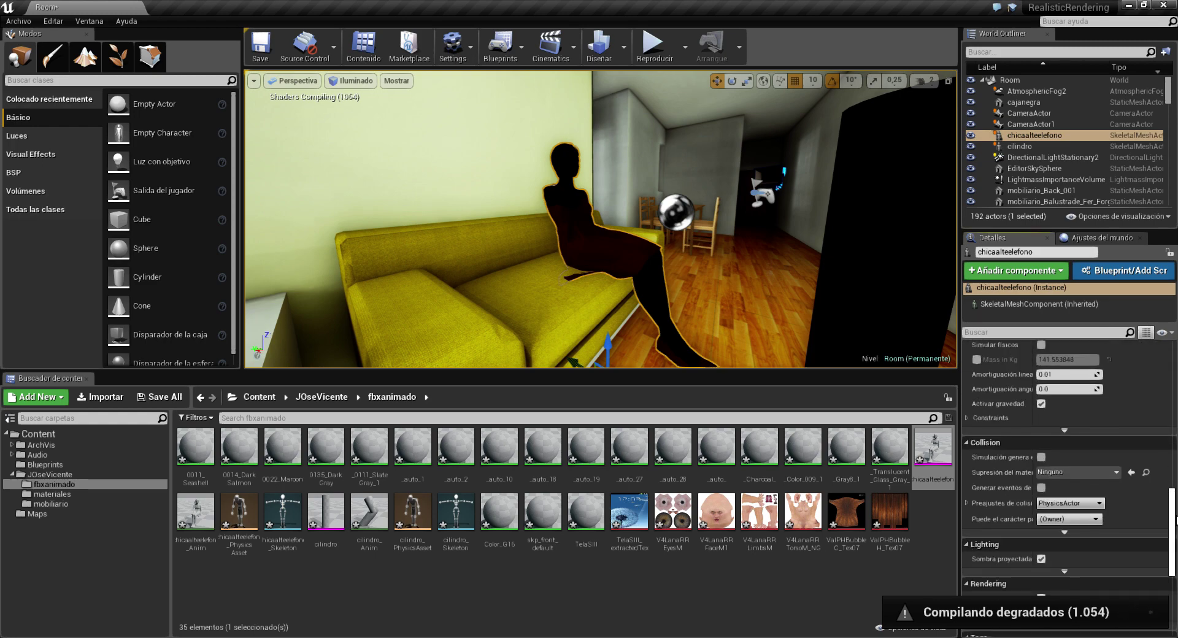
pyautogui.scroll(-2, 1176, 521)
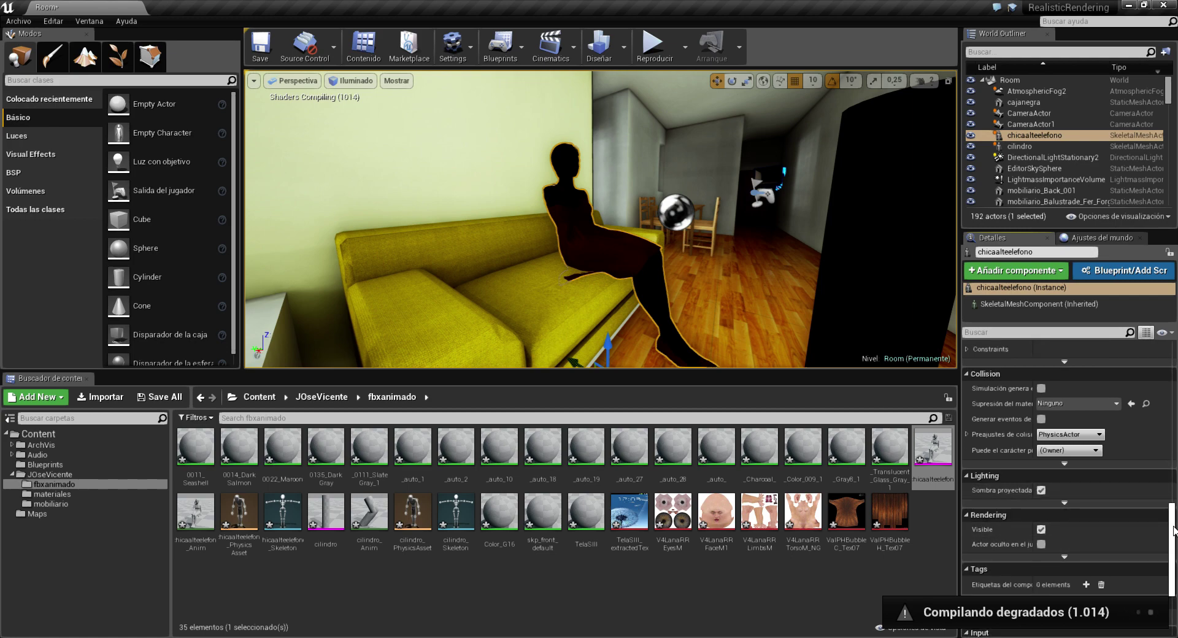
pyautogui.scroll(-4, 1167, 540)
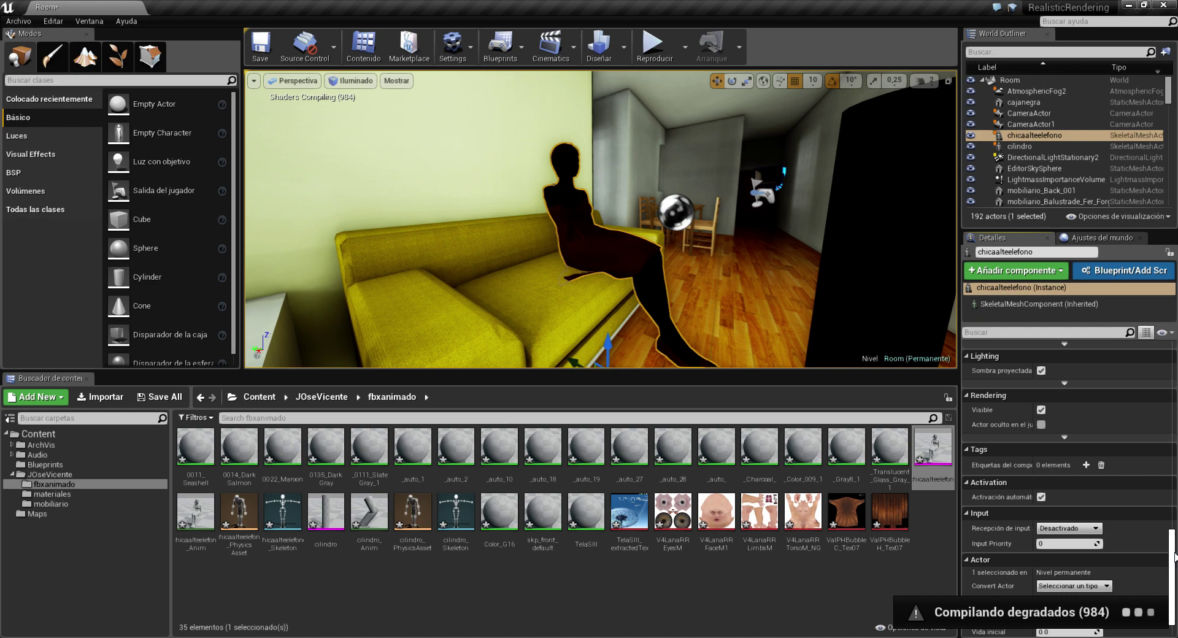
pyautogui.moveTo(1176, 556); pyautogui.dragTo(1165, 365)
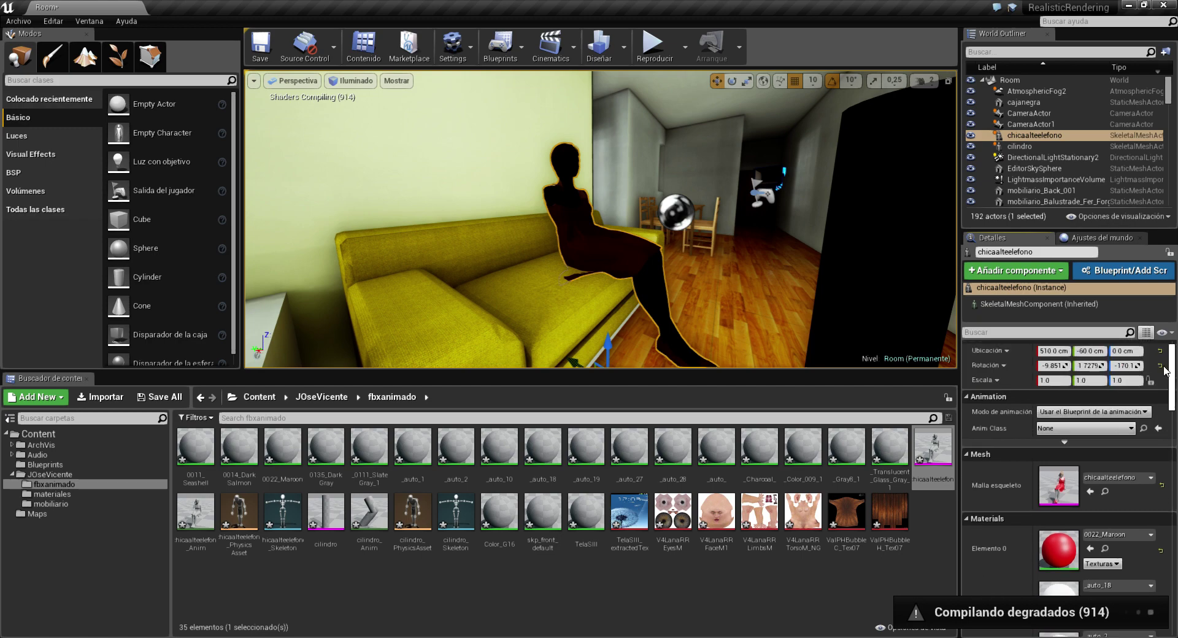
pyautogui.moveTo(613, 245); pyautogui.dragTo(490, 245, button='right')
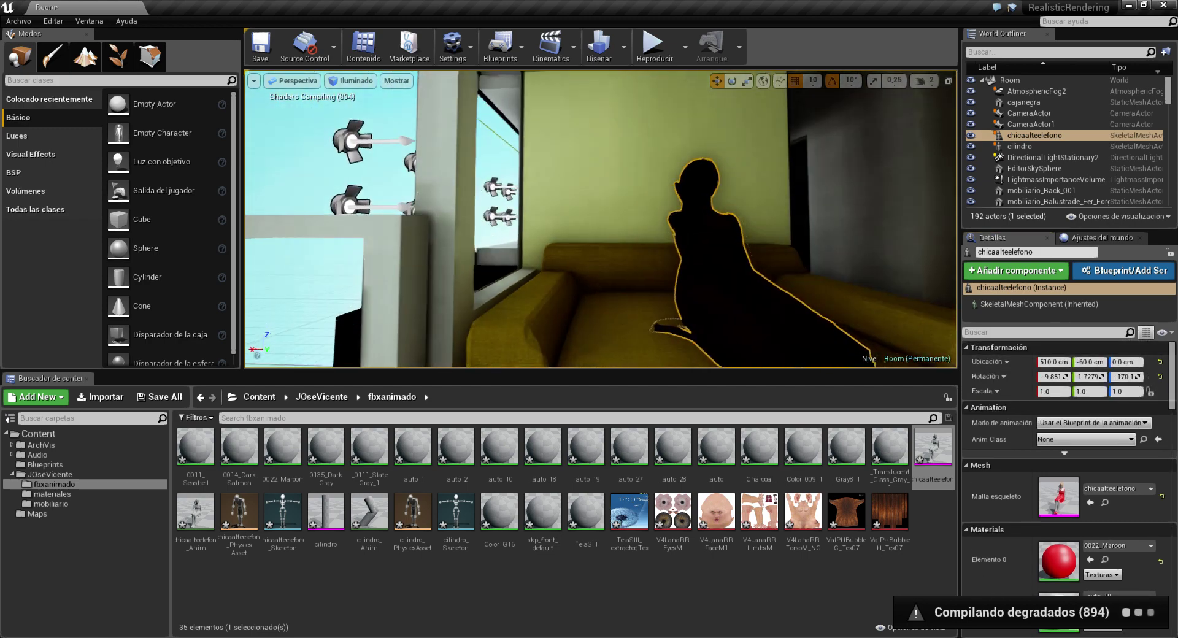
pyautogui.press('f')
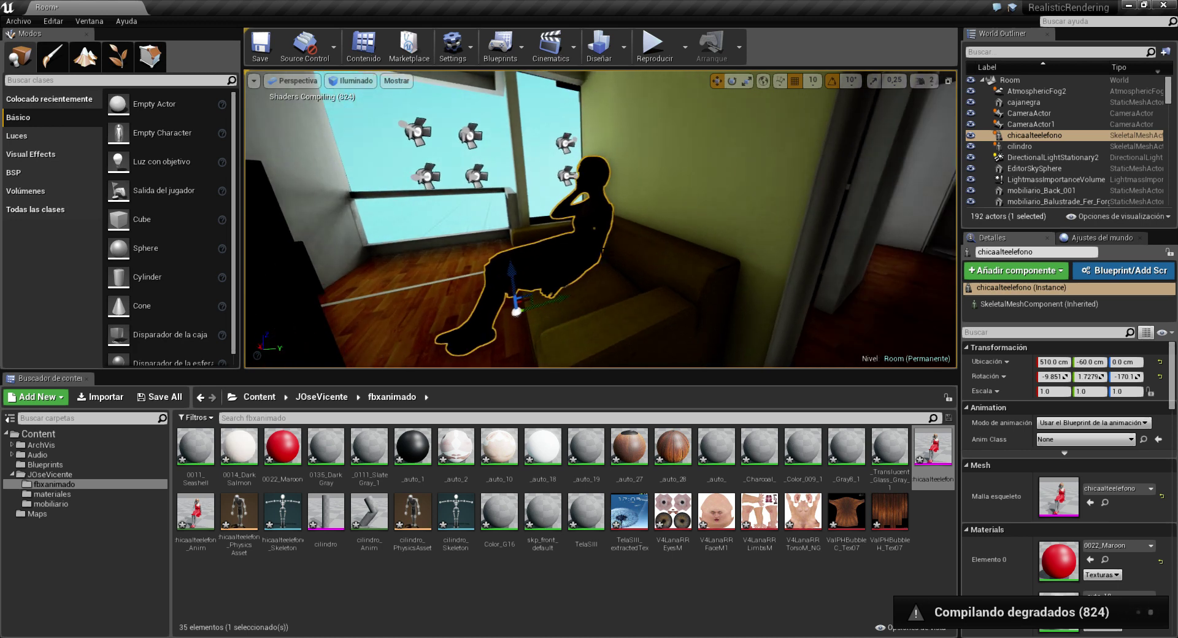
# - Test-play the level, stop it with Esc, and reframe the woman seated on the sofa
pyautogui.moveTo(626, 112); pyautogui.dragTo(627, 112, button='right')
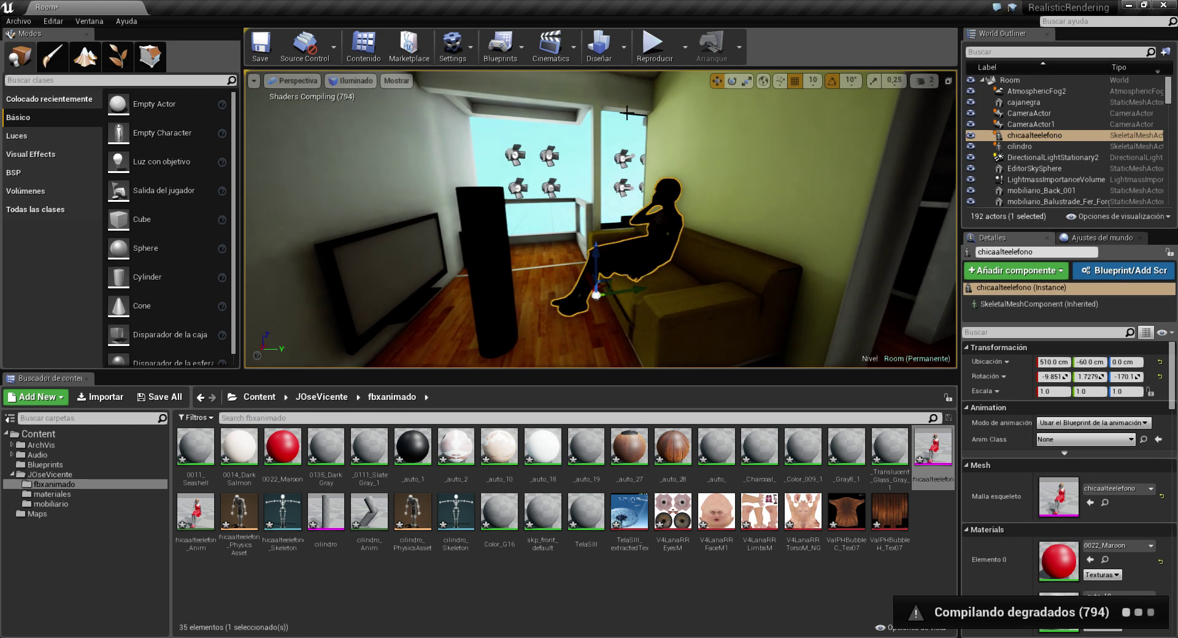
pyautogui.click(653, 44)
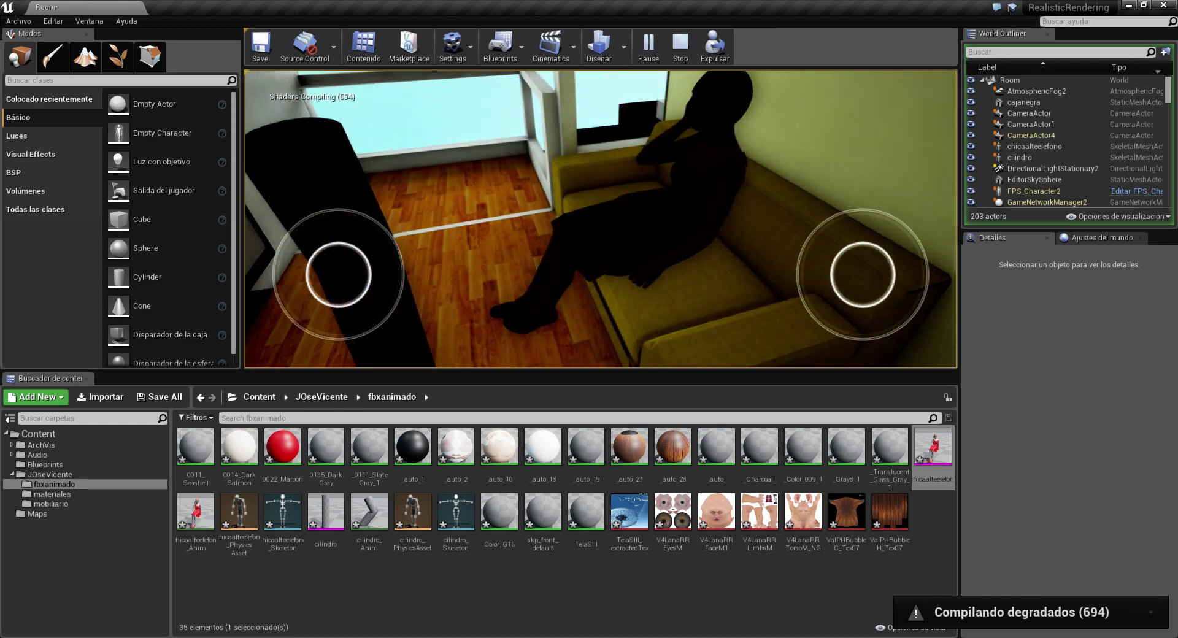
pyautogui.press('Escape')
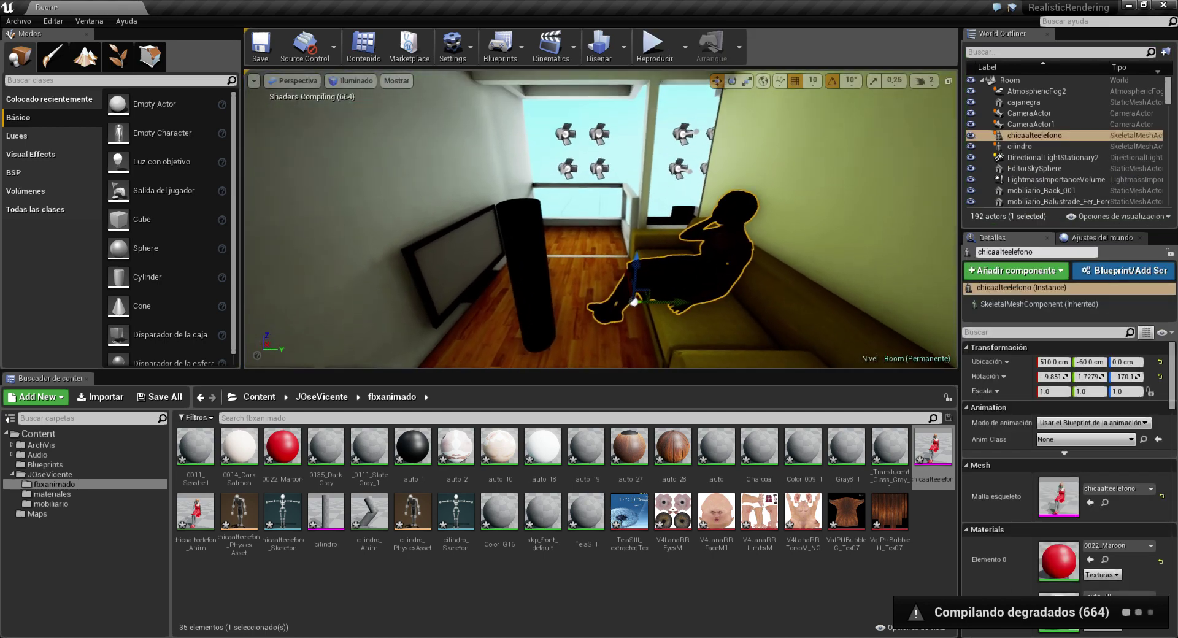
pyautogui.moveTo(601, 221); pyautogui.dragTo(614, 221, button='right')
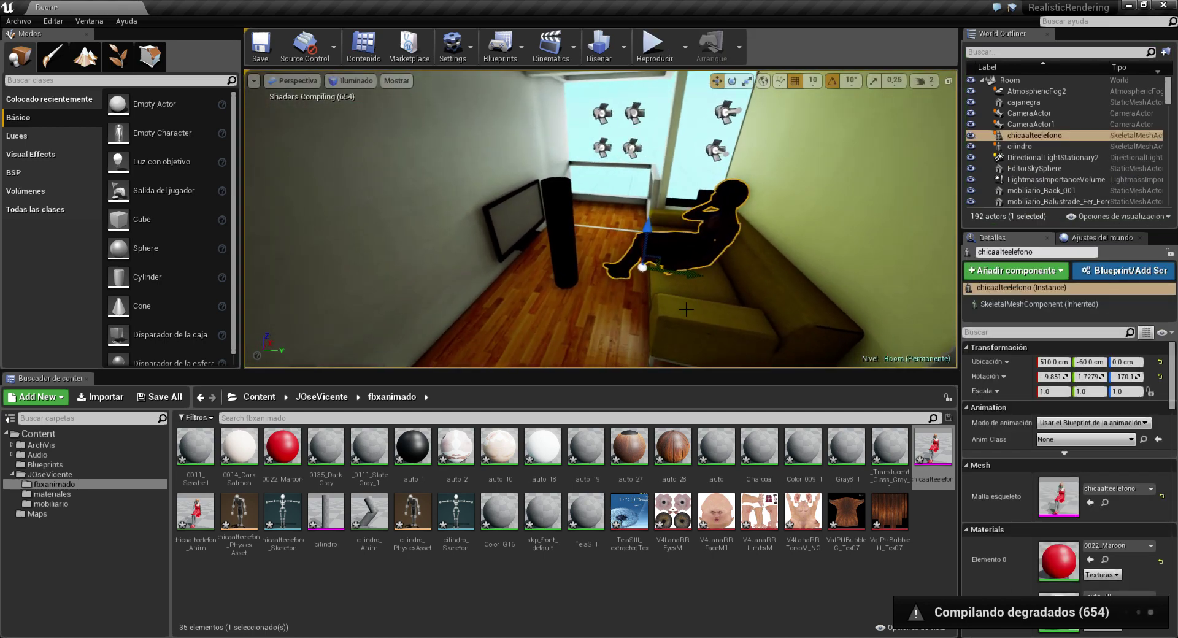
pyautogui.moveTo(686, 310); pyautogui.dragTo(686, 309, button='right')
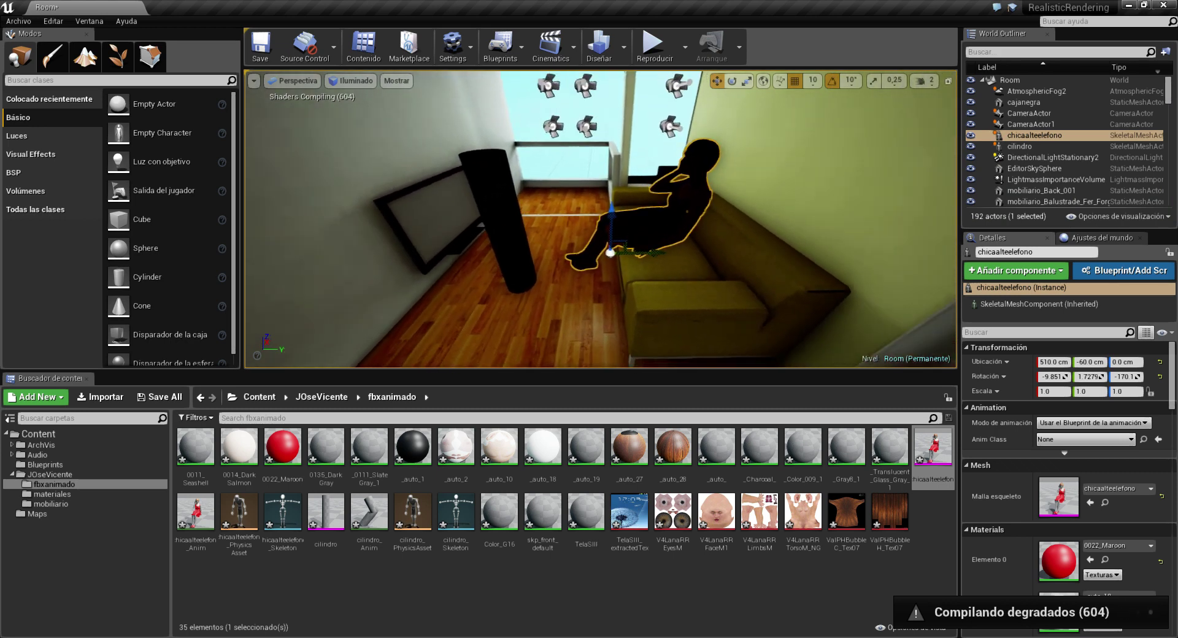
pyautogui.moveTo(544, 238); pyautogui.dragTo(544, 237, button='right')
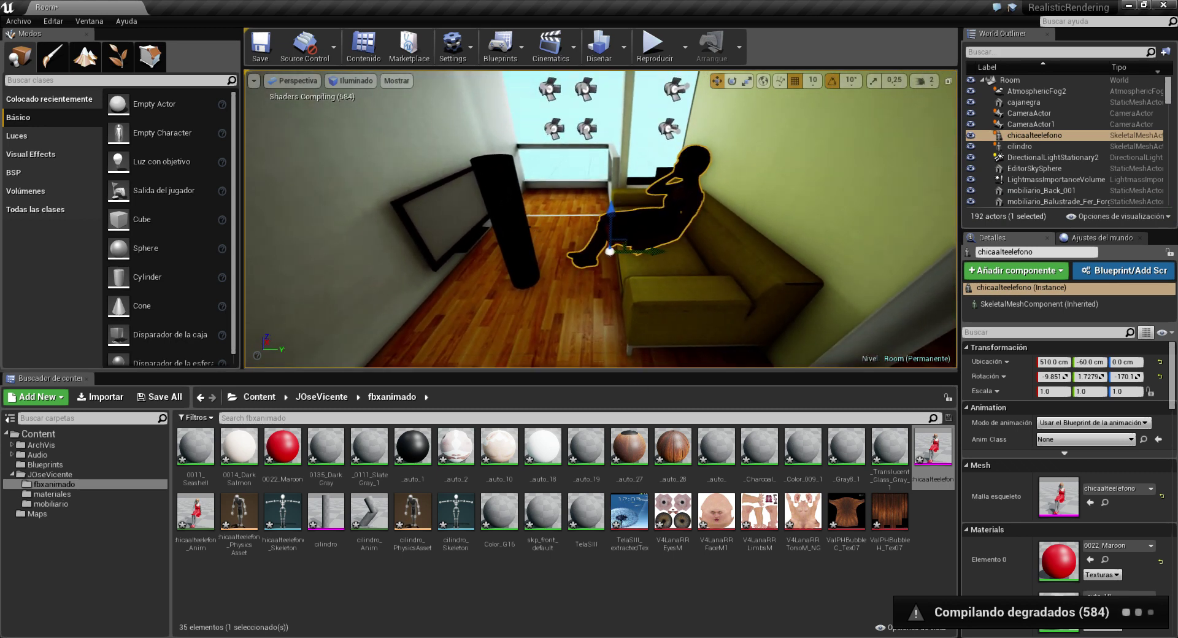
# - Open the Level Blueprint and pan the event graph left
pyautogui.click(500, 46)
pyautogui.moveTo(614, 151)
pyautogui.click(705, 147)
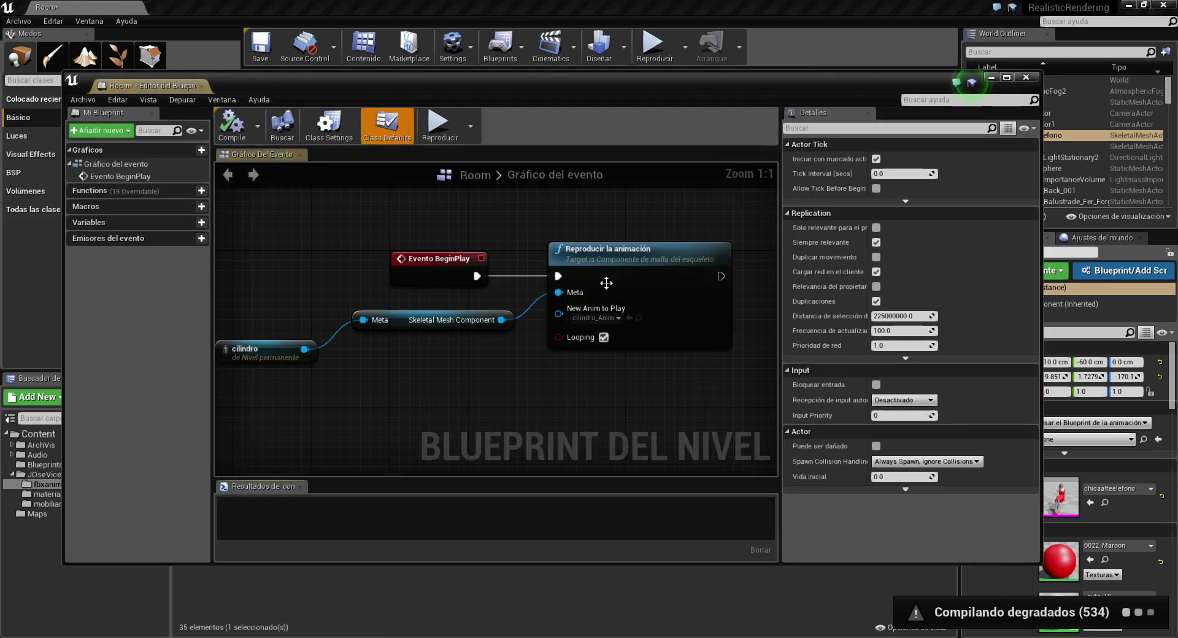
pyautogui.moveTo(707, 331)
pyautogui.mouseDown(button='right')
pyautogui.moveTo(590, 308)
pyautogui.moveTo(611, 314)
pyautogui.mouseUp(button='right')
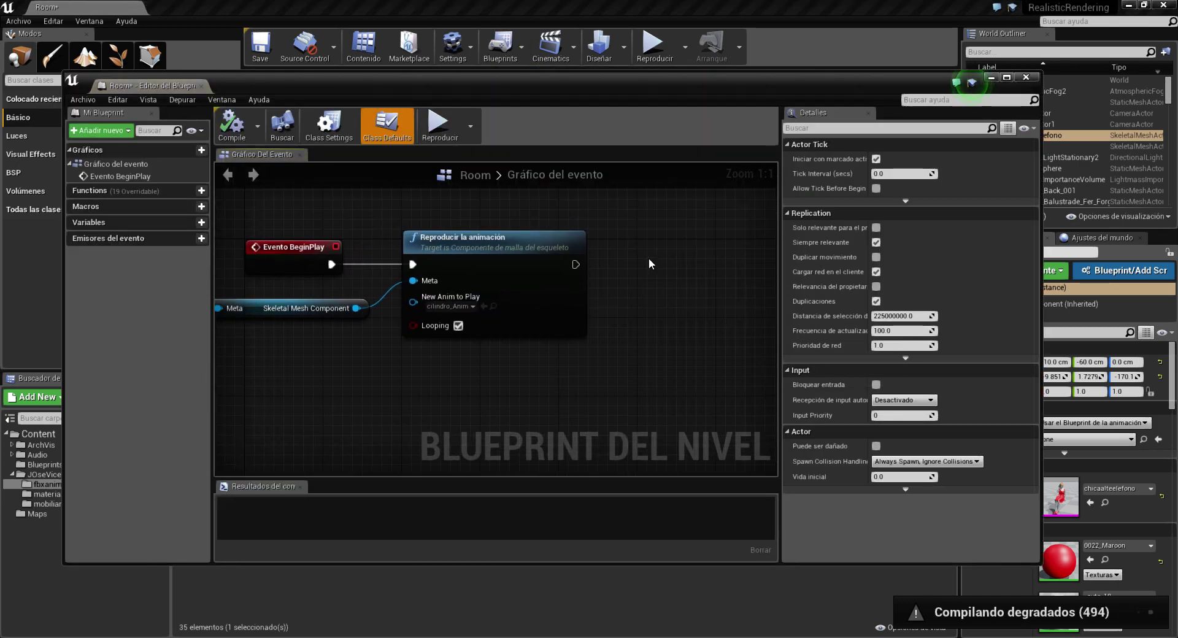
# - With Context Sensitive off, add a Reproducir la animación node after the first one
pyautogui.rightClick(649, 256)
pyautogui.write('reproduc')
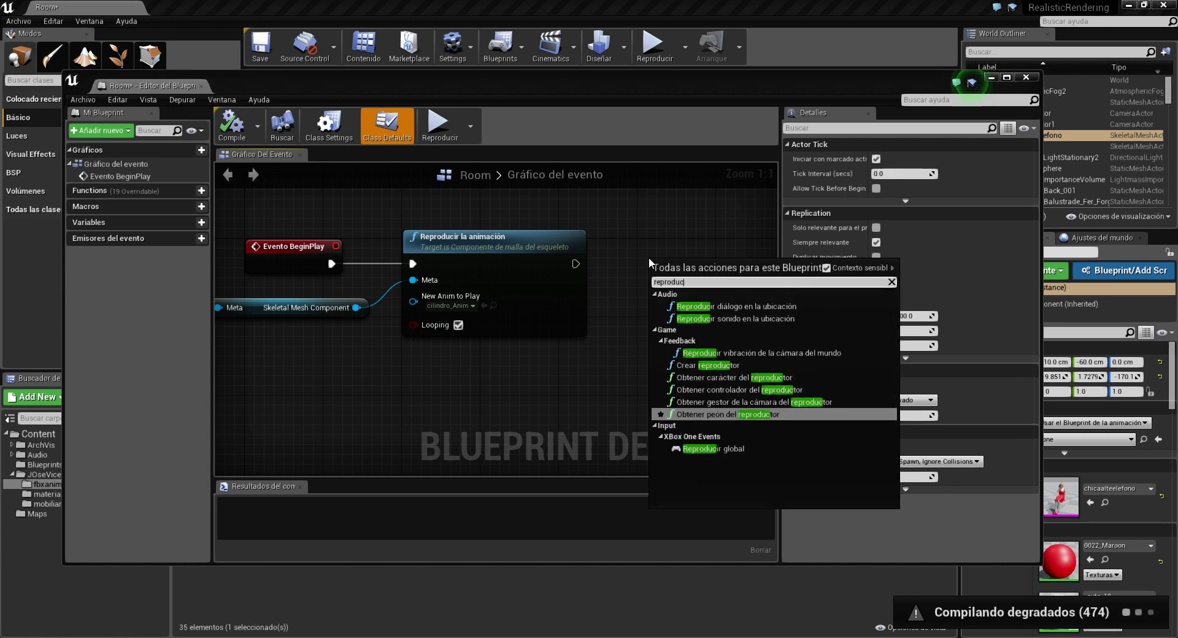
pyautogui.write('ir')
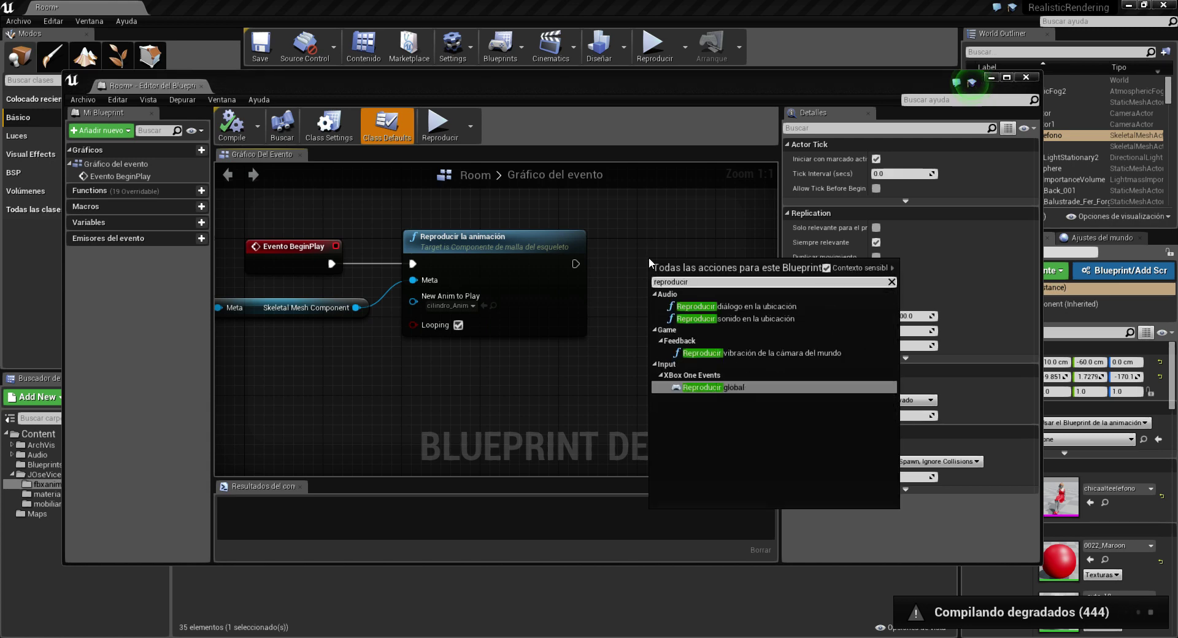
pyautogui.write(' ka')
pyautogui.press('BackSpace')
pyautogui.press('BackSpace')
pyautogui.write('la animacion')
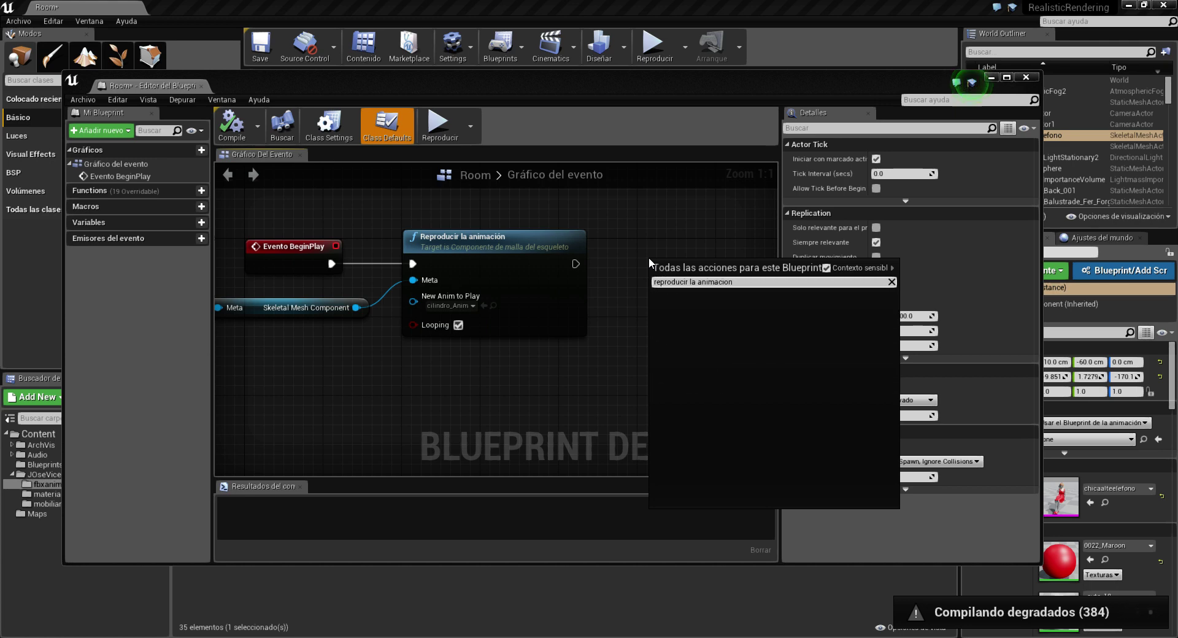
pyautogui.click(825, 268)
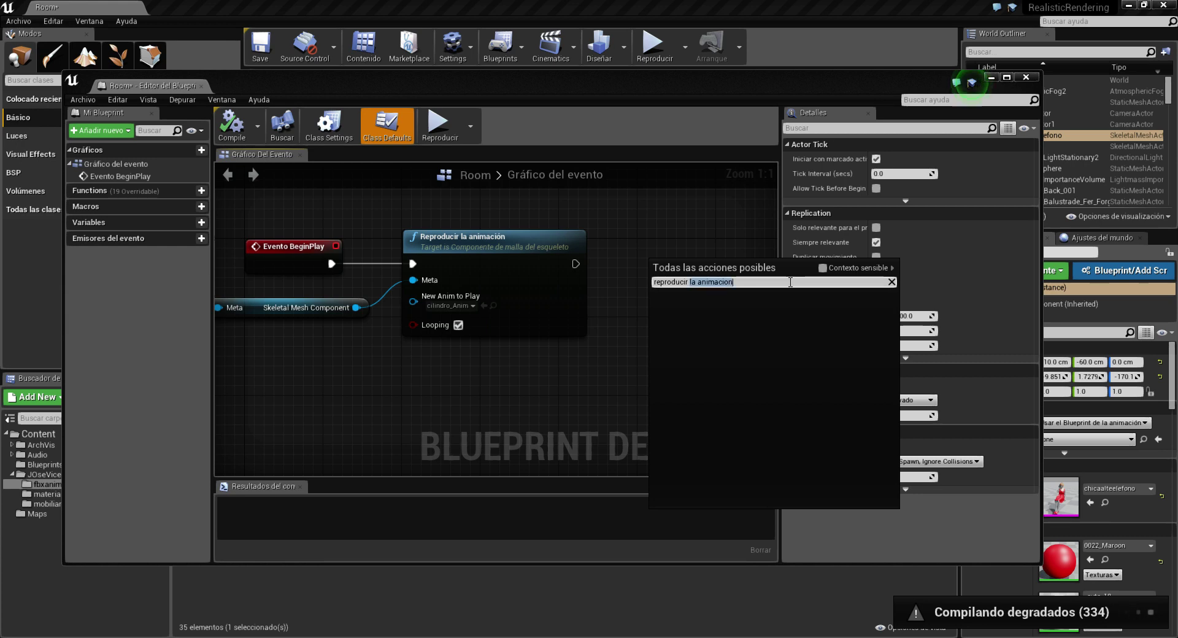
pyautogui.write('ani')
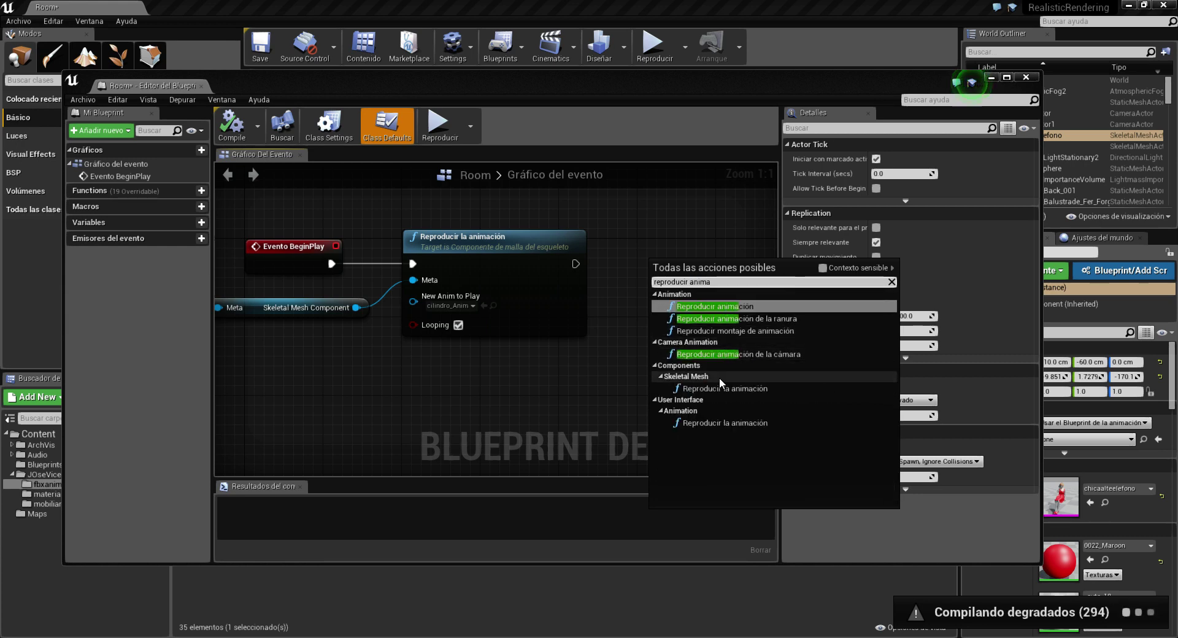
pyautogui.click(724, 388)
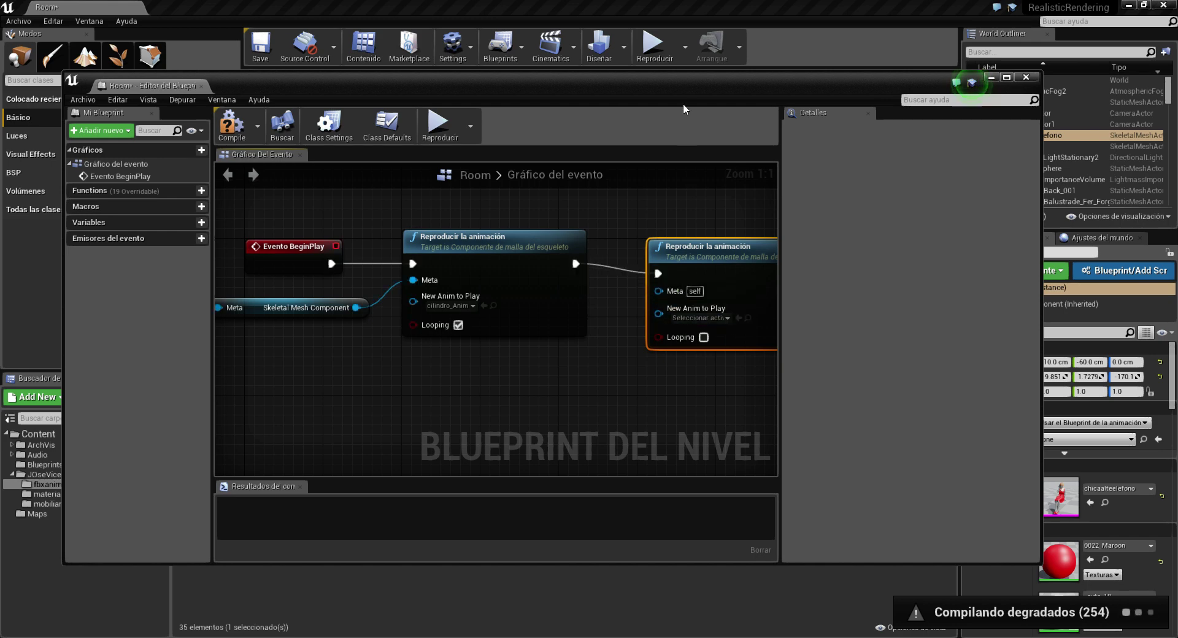
pyautogui.moveTo(684, 86)
pyautogui.mouseDown()
pyautogui.moveTo(682, 423)
pyautogui.moveTo(625, 150)
pyautogui.mouseUp()
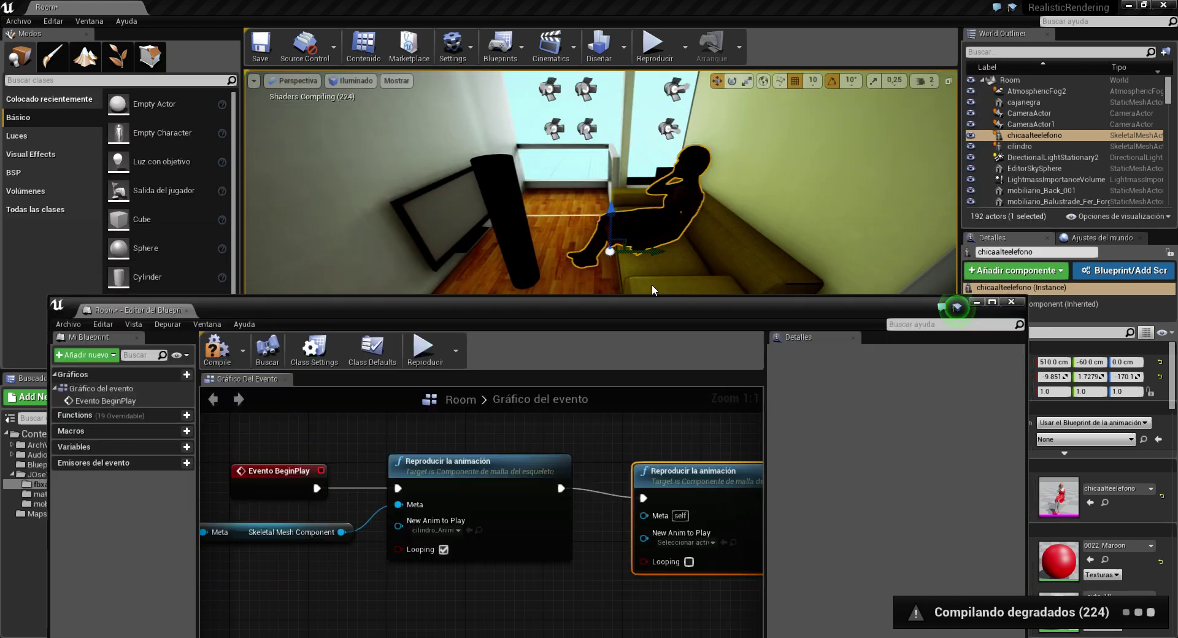
# - Add a chicaalteelefono reference node and wire it into the second animation node's Meta input
pyautogui.moveTo(609, 429); pyautogui.dragTo(566, 356, button='right')
pyautogui.rightClick(565, 356)
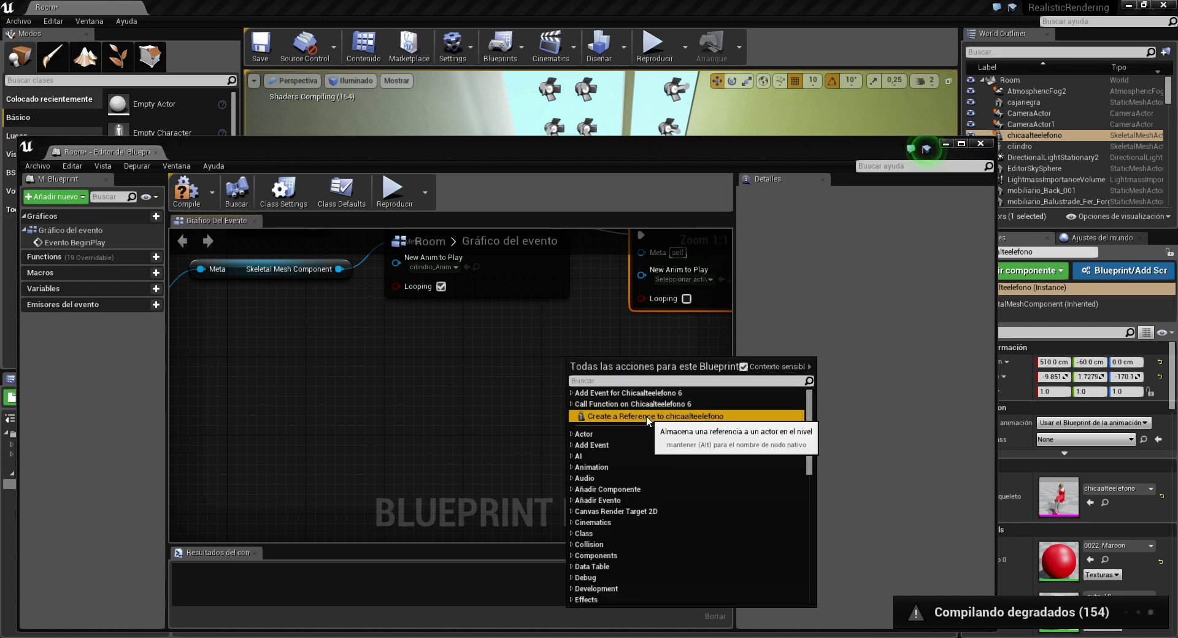
pyautogui.click(646, 416)
pyautogui.moveTo(650, 371); pyautogui.dragTo(402, 366)
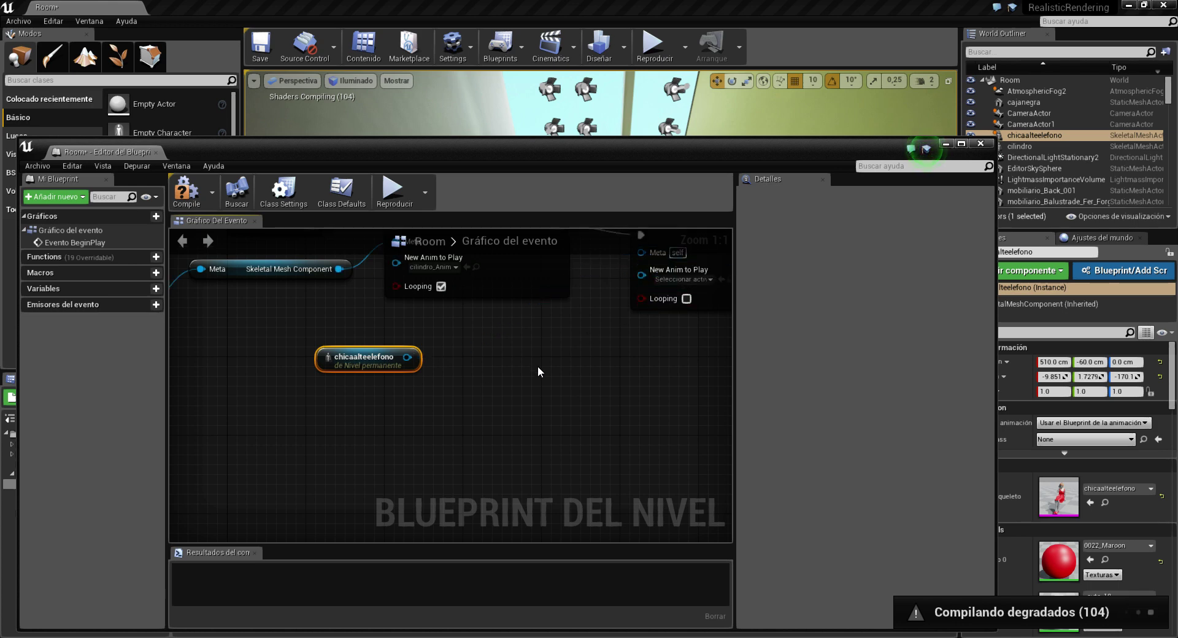
pyautogui.moveTo(407, 357); pyautogui.dragTo(538, 304)
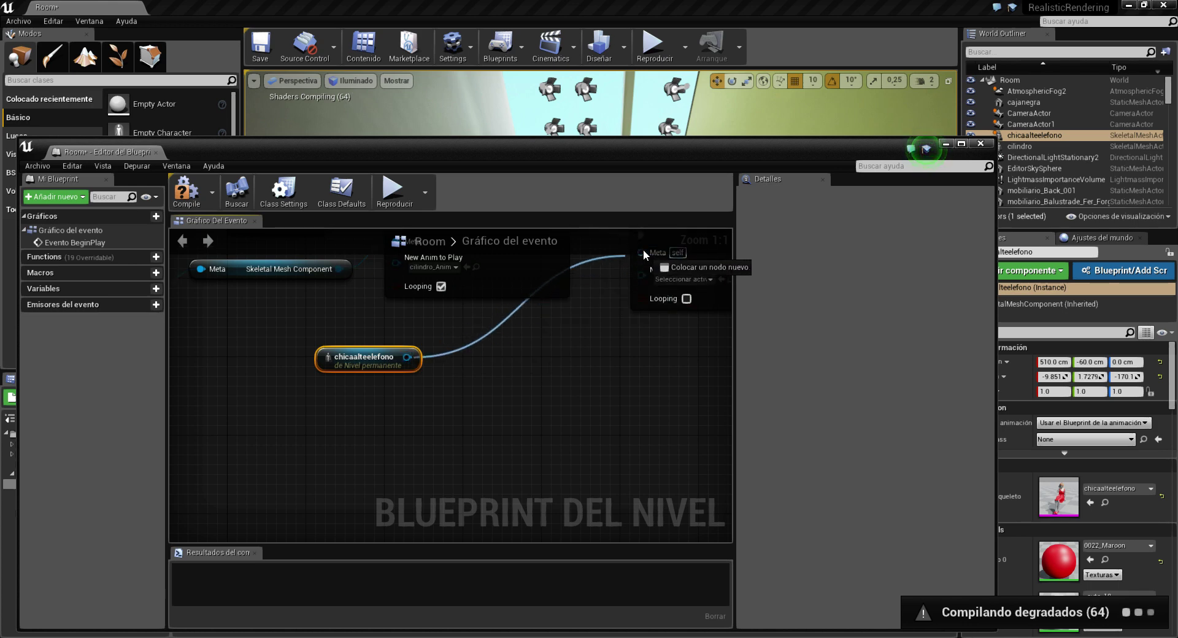
pyautogui.moveTo(643, 249); pyautogui.dragTo(643, 252)
pyautogui.moveTo(426, 381); pyautogui.dragTo(381, 437, button='right')
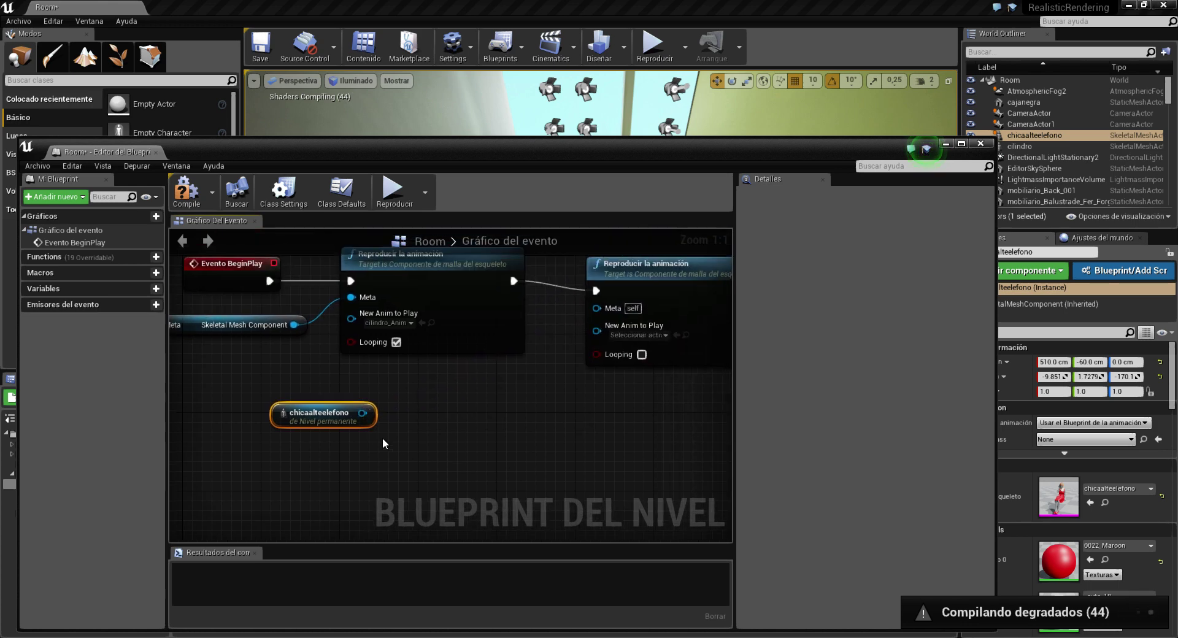
pyautogui.moveTo(362, 413); pyautogui.dragTo(596, 308)
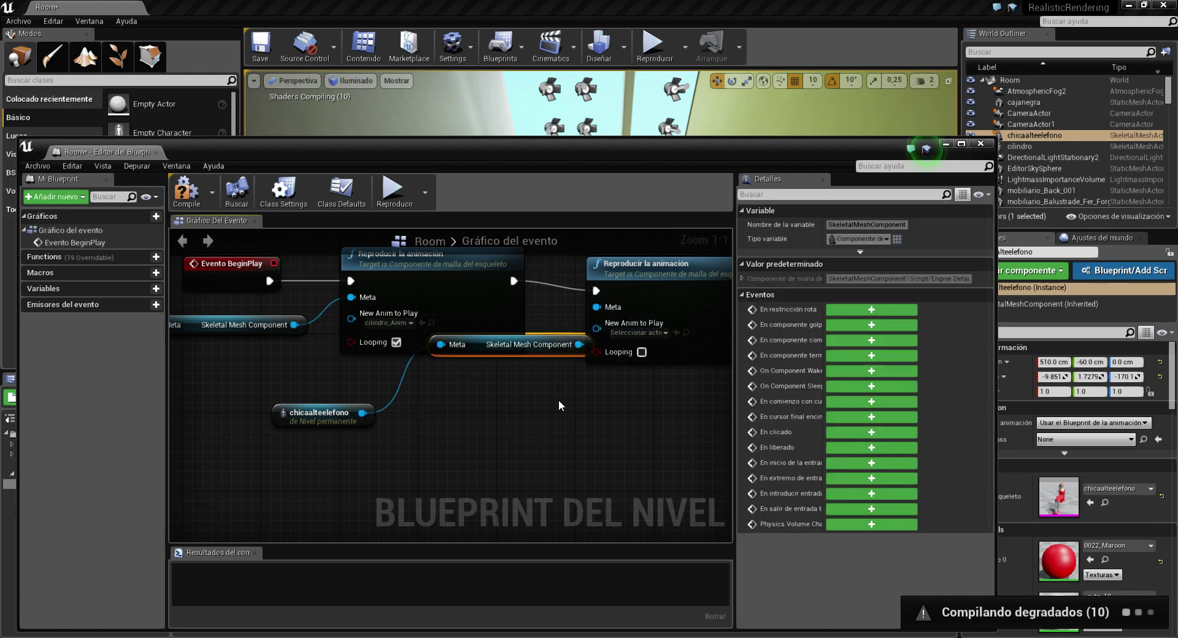
pyautogui.moveTo(507, 348); pyautogui.dragTo(487, 387)
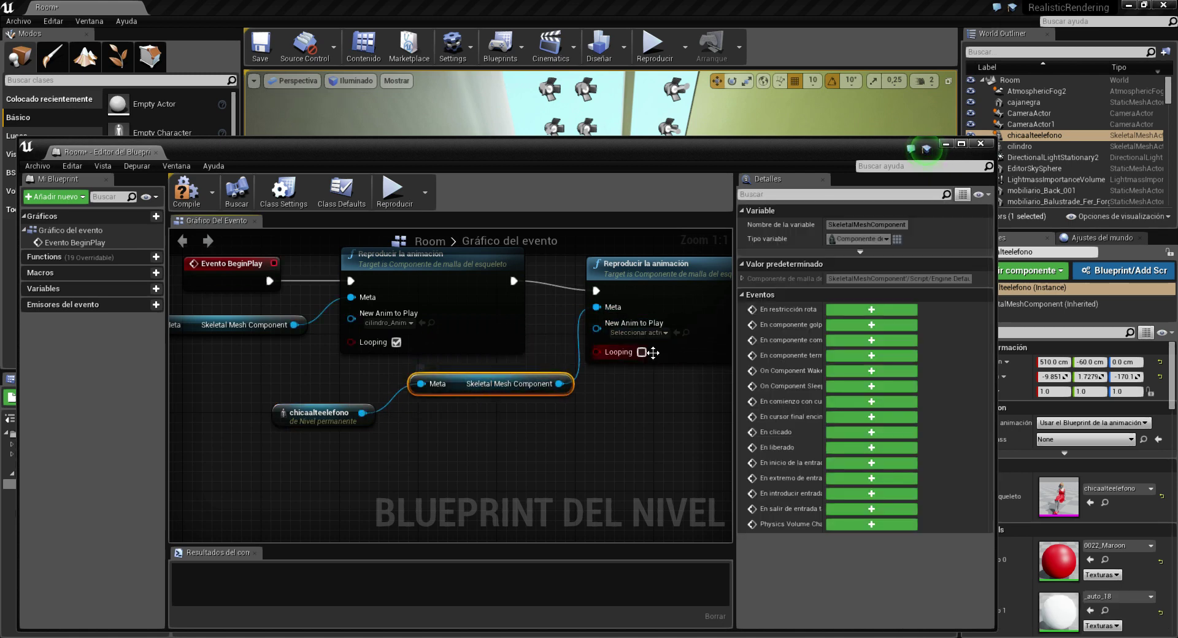
# - Set the second node's New Anim to Play to chicaalteelefono_Anim with Looping enabled
pyautogui.click(665, 334)
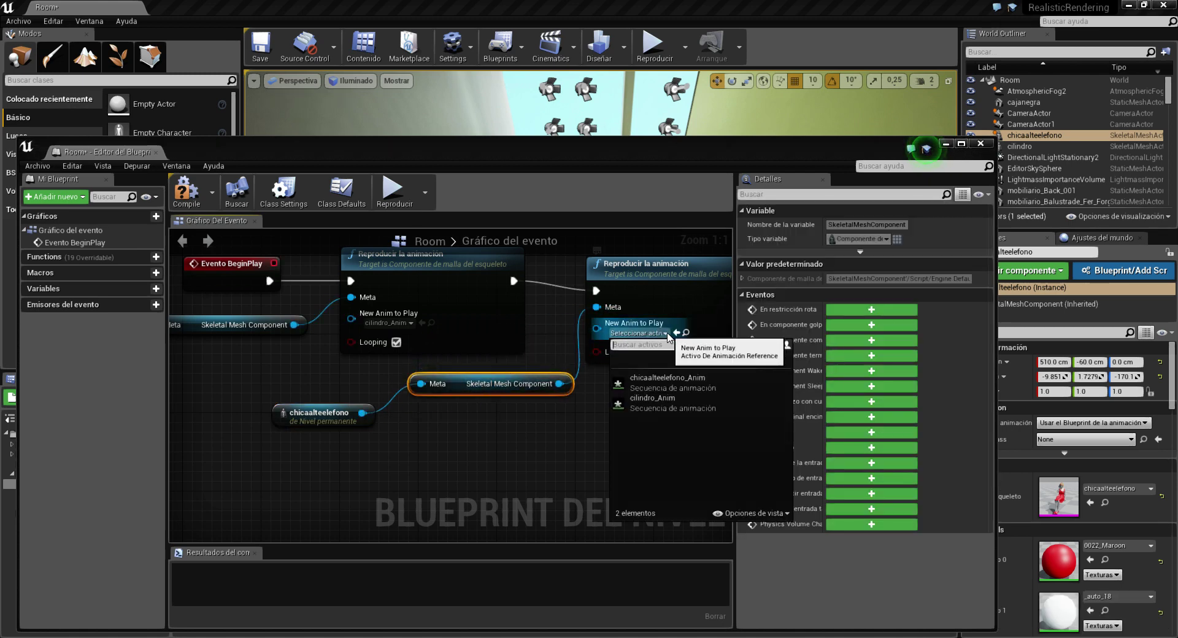
pyautogui.click(669, 382)
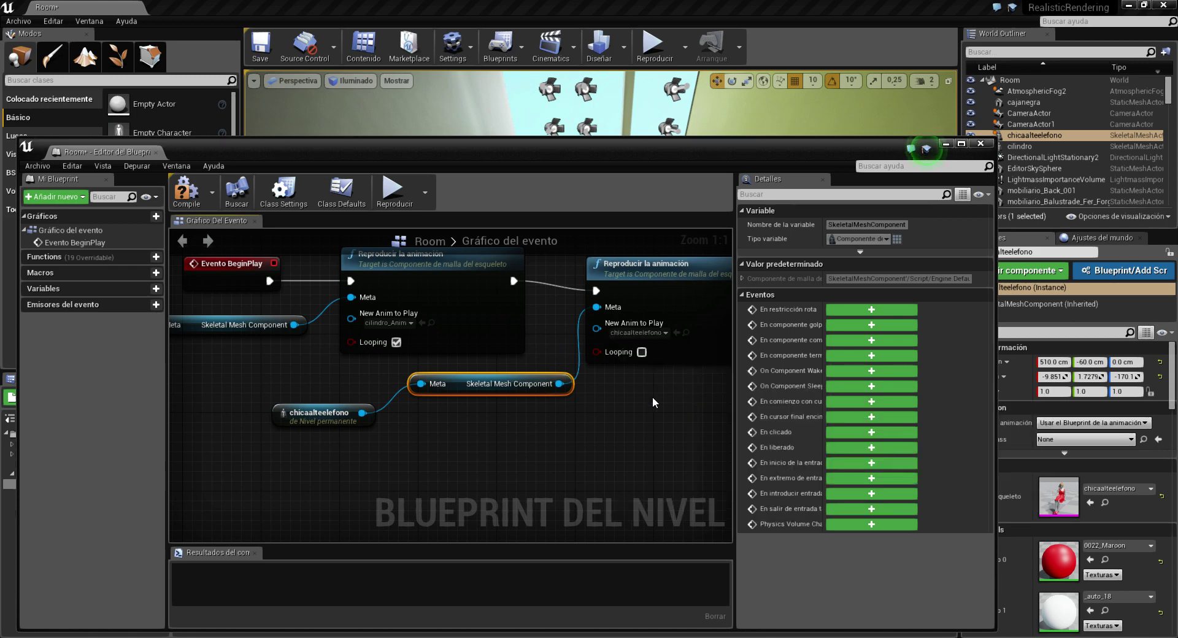
pyautogui.click(641, 352)
# - Compile the level blueprint, close the editor, and play the level to test the animation
pyautogui.moveTo(605, 153); pyautogui.dragTo(643, 302)
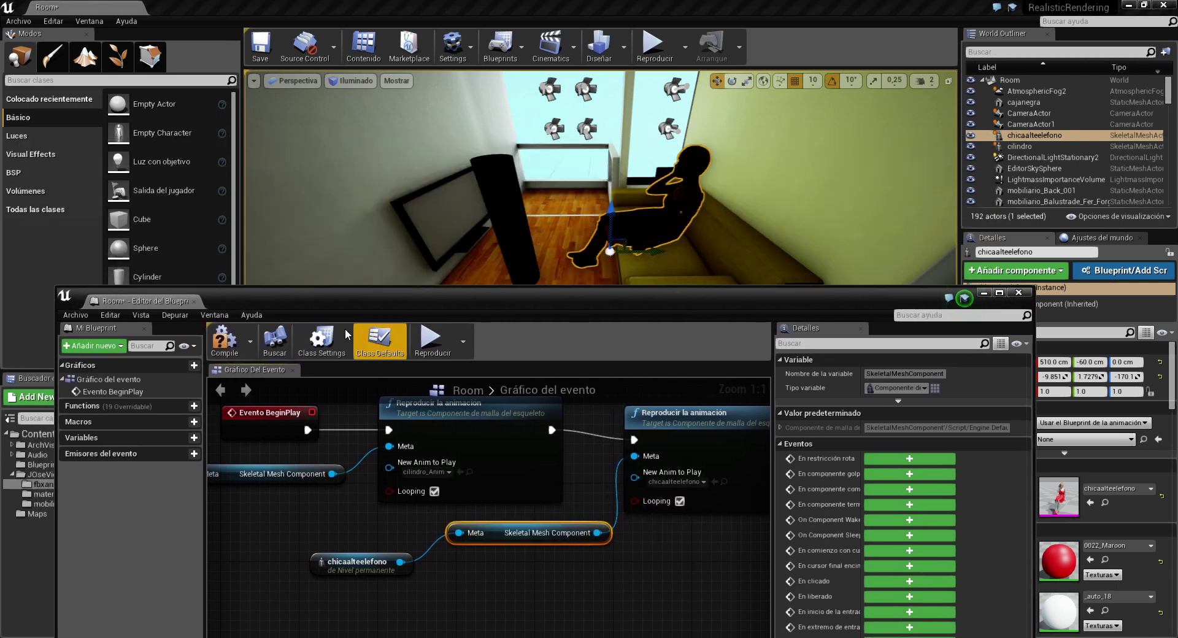
pyautogui.click(240, 339)
pyautogui.click(1019, 293)
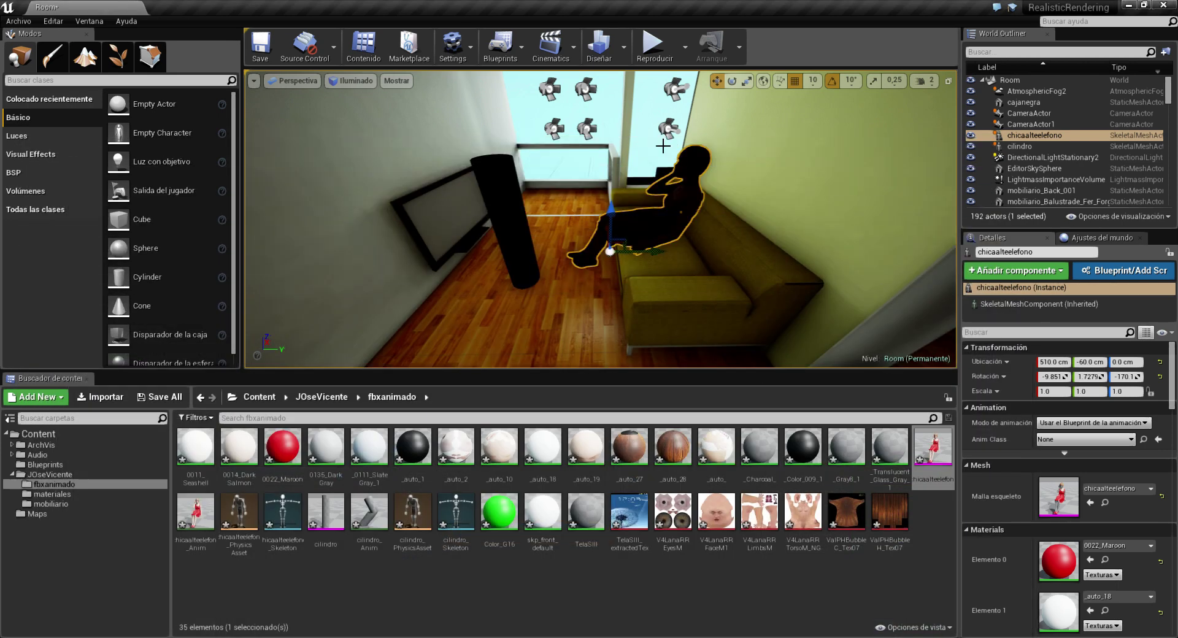
pyautogui.click(652, 44)
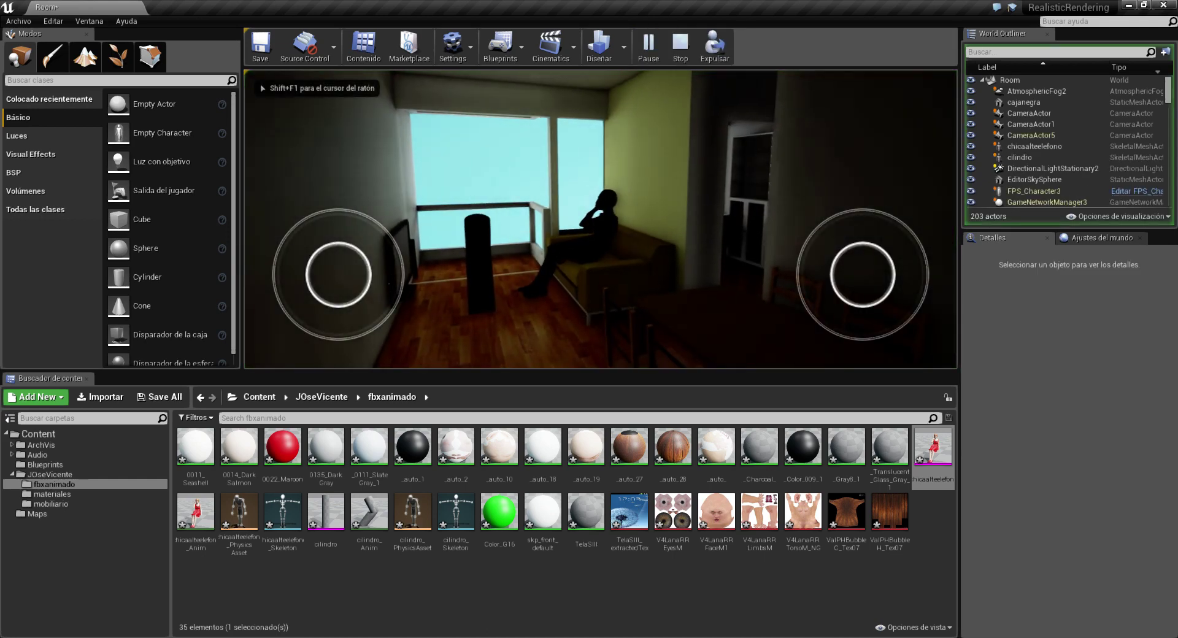
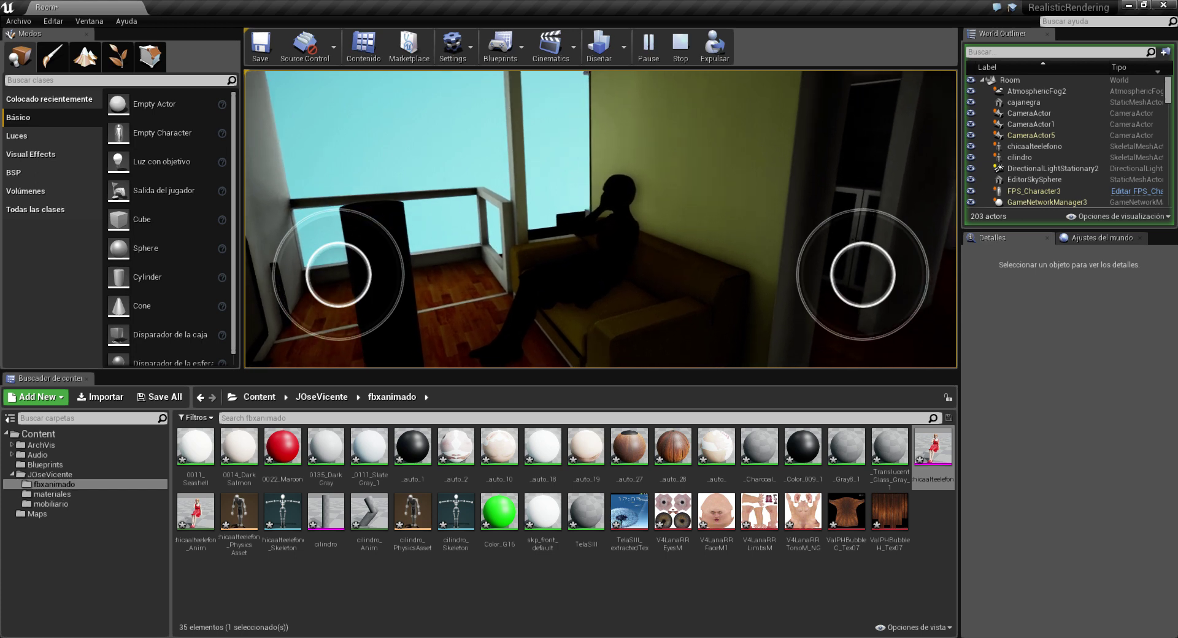
# - Stop the play session and delete the tall black cylinder, confirming despite its blueprint reference
pyautogui.press('Escape')
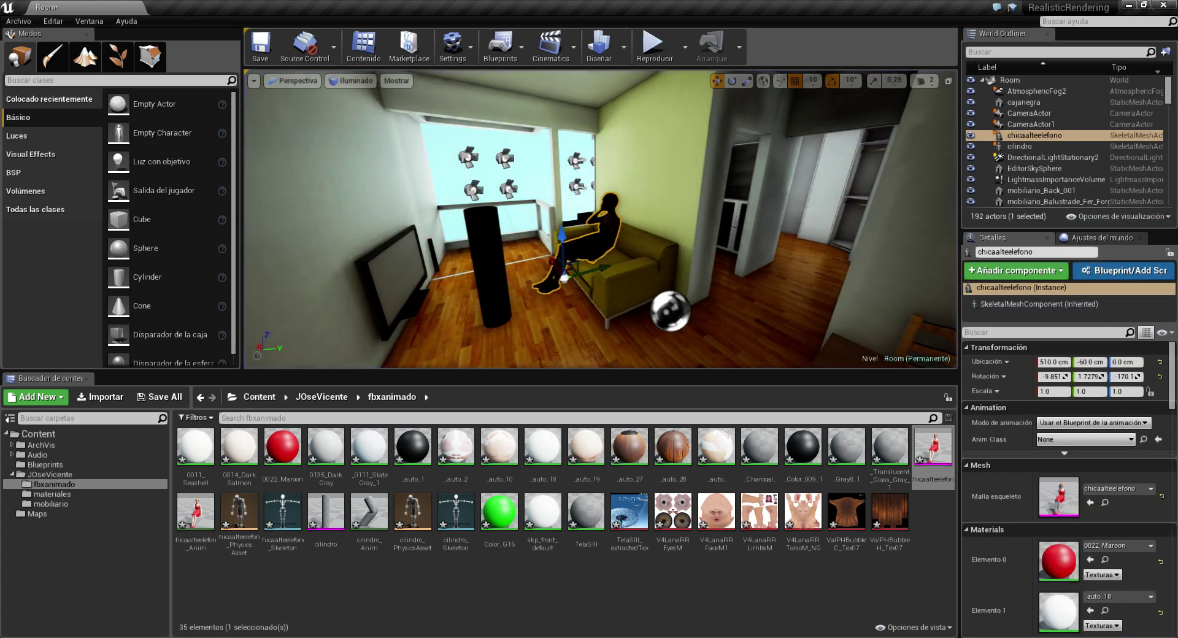
pyautogui.click(491, 268)
pyautogui.press('Delete')
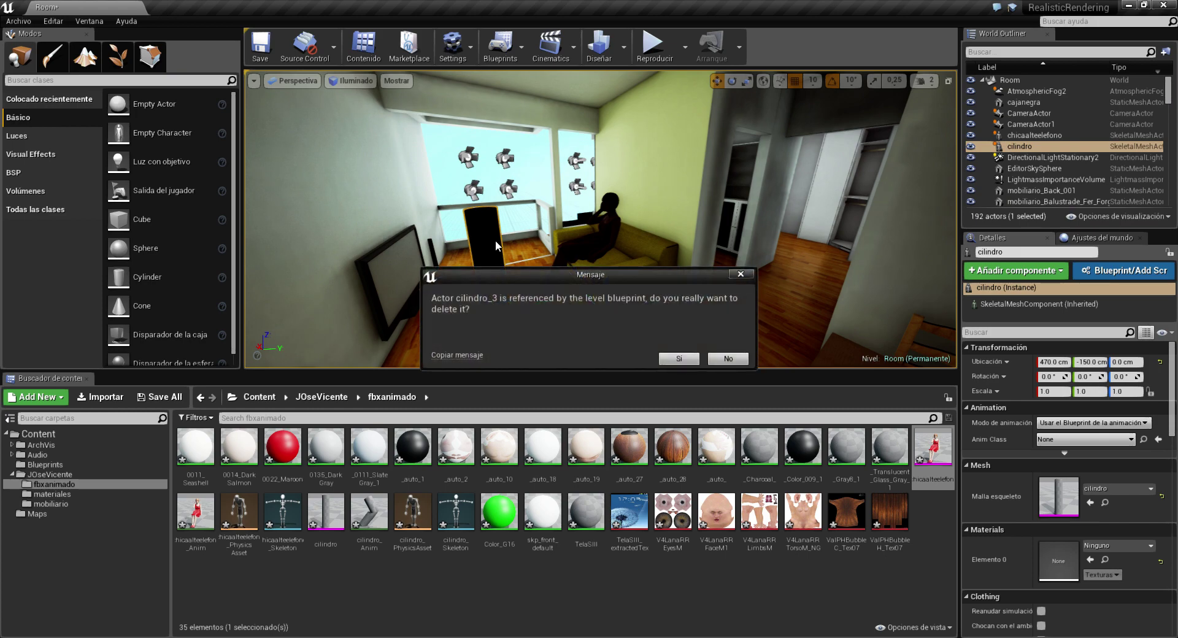
pyautogui.click(675, 361)
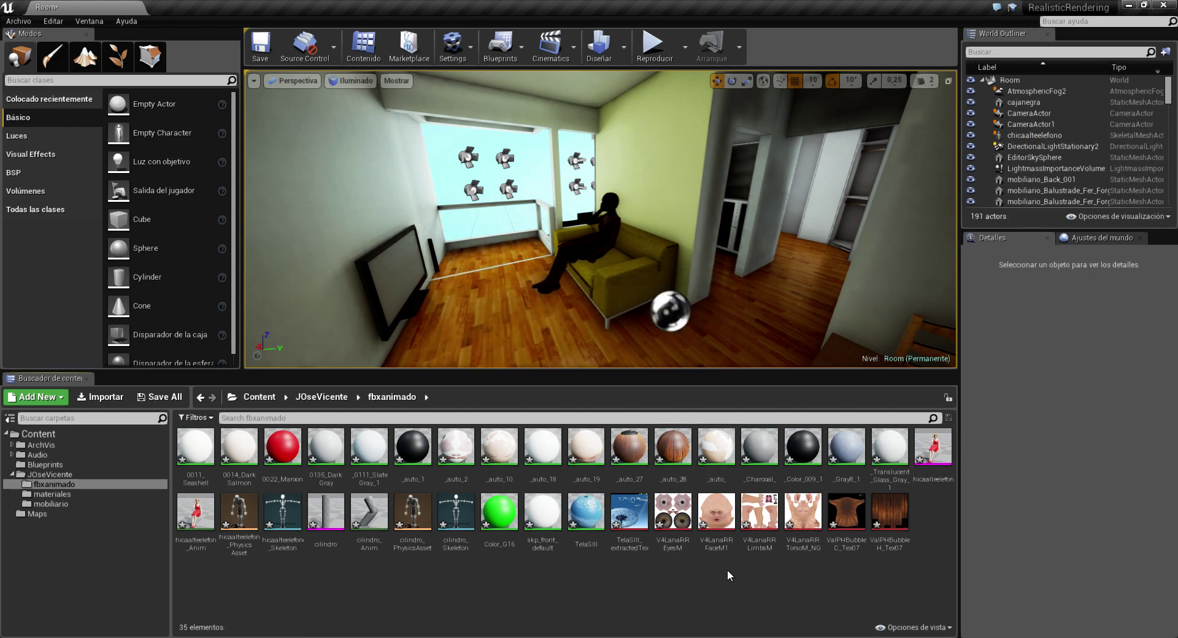
pyautogui.click(500, 46)
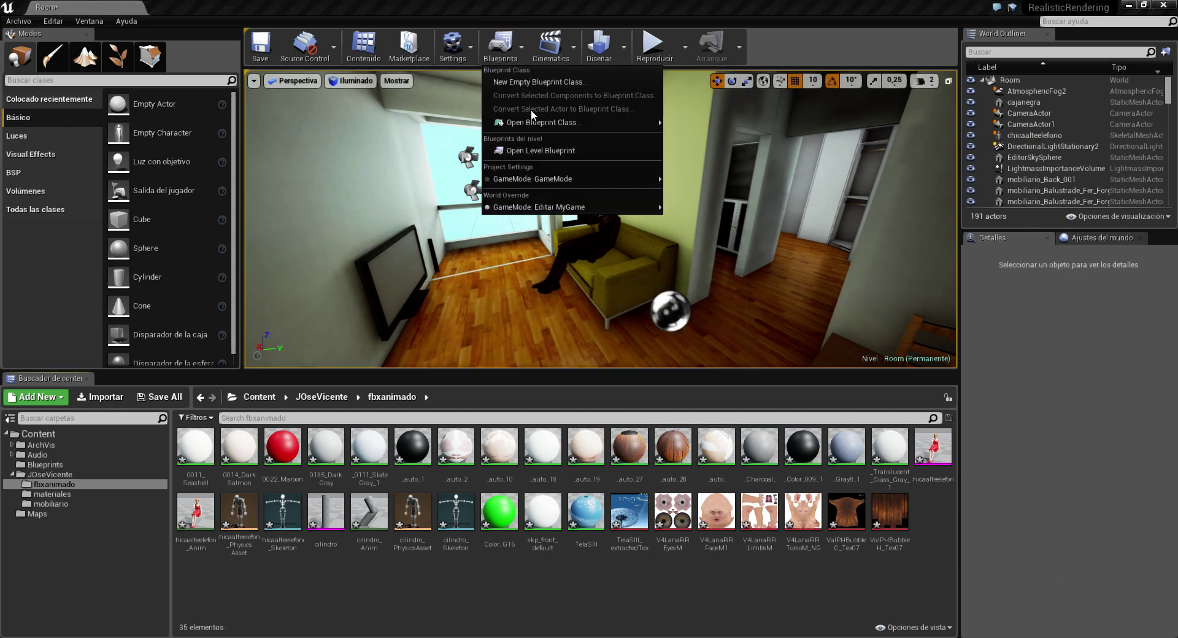
# - In the Level Blueprint, delete the cylinder's Play Animation nodes and leftover unused nodes
pyautogui.click(540, 147)
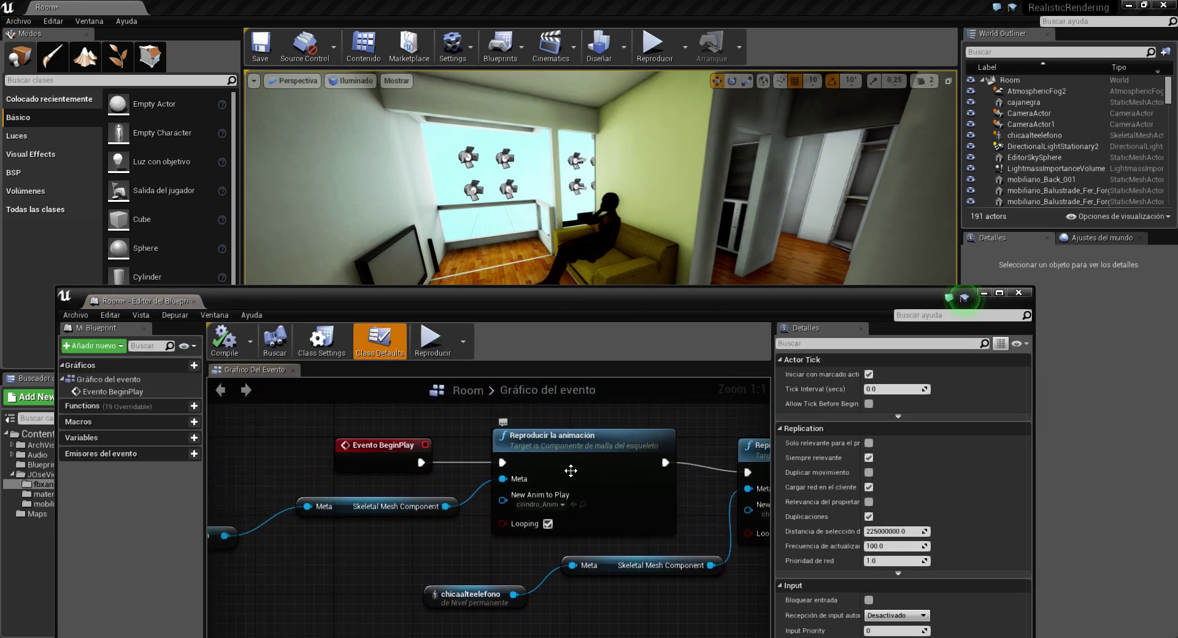
pyautogui.press('Delete')
pyautogui.click(319, 506)
pyautogui.press('Delete')
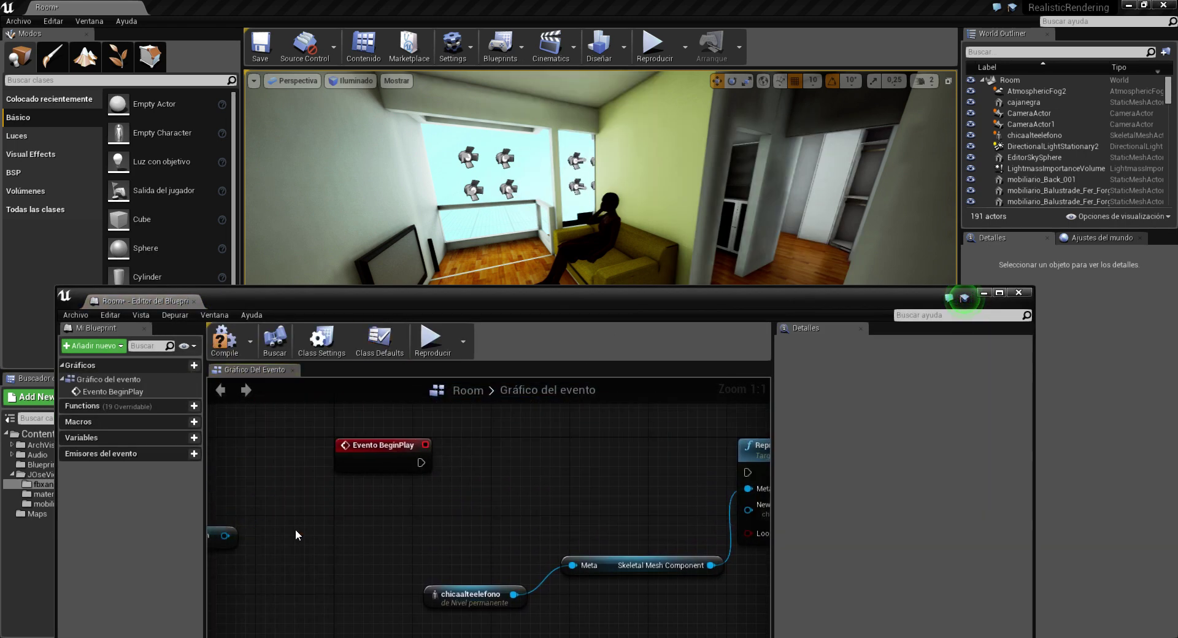
pyautogui.moveTo(212, 541); pyautogui.dragTo(308, 528, button='right')
pyautogui.click(307, 522)
pyautogui.press('Delete')
# - Wire Event BeginPlay to the woman's chicaalteelefono play-animation node and close the Blueprint editor
pyautogui.moveTo(538, 468); pyautogui.dragTo(331, 469, button='right')
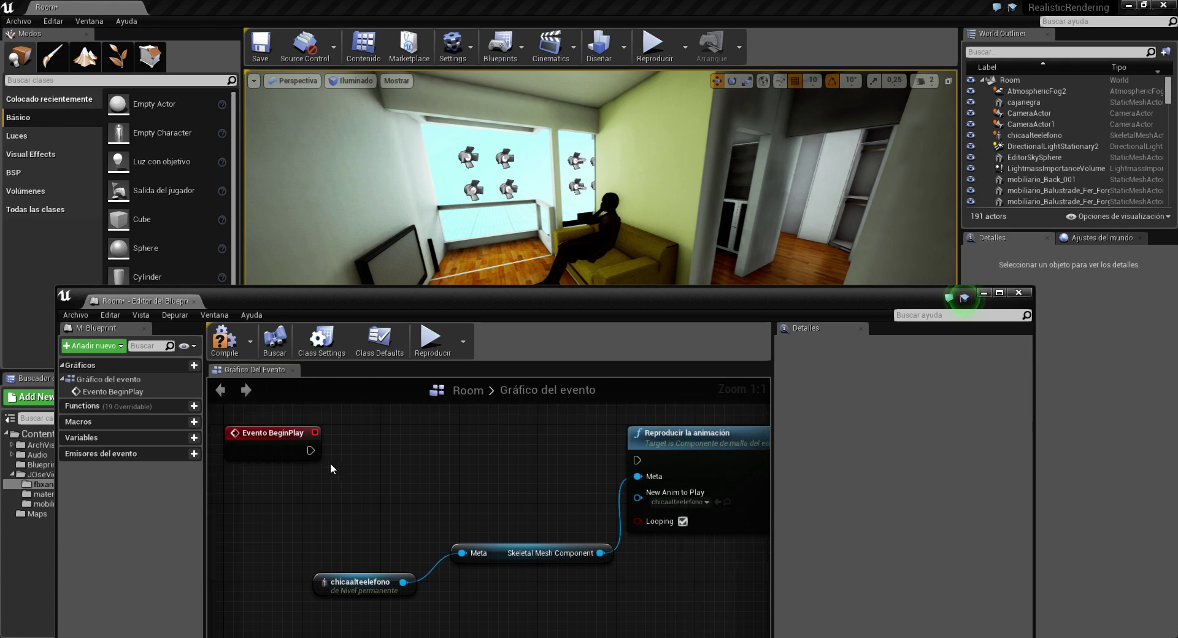
pyautogui.moveTo(641, 481); pyautogui.dragTo(639, 461)
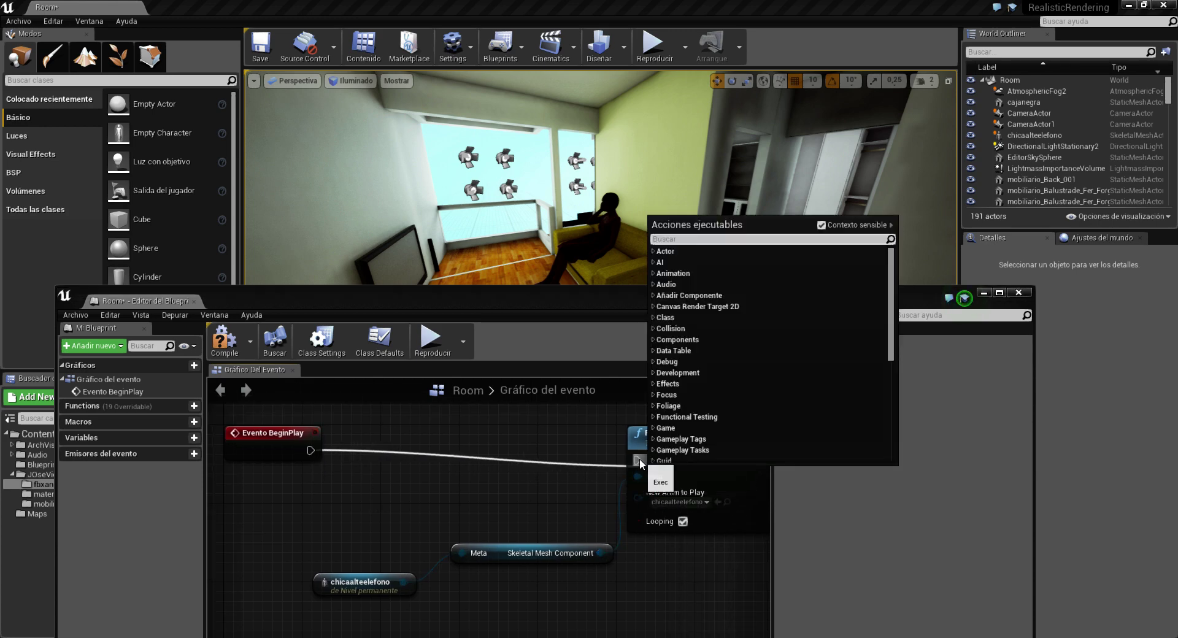
pyautogui.click(532, 457)
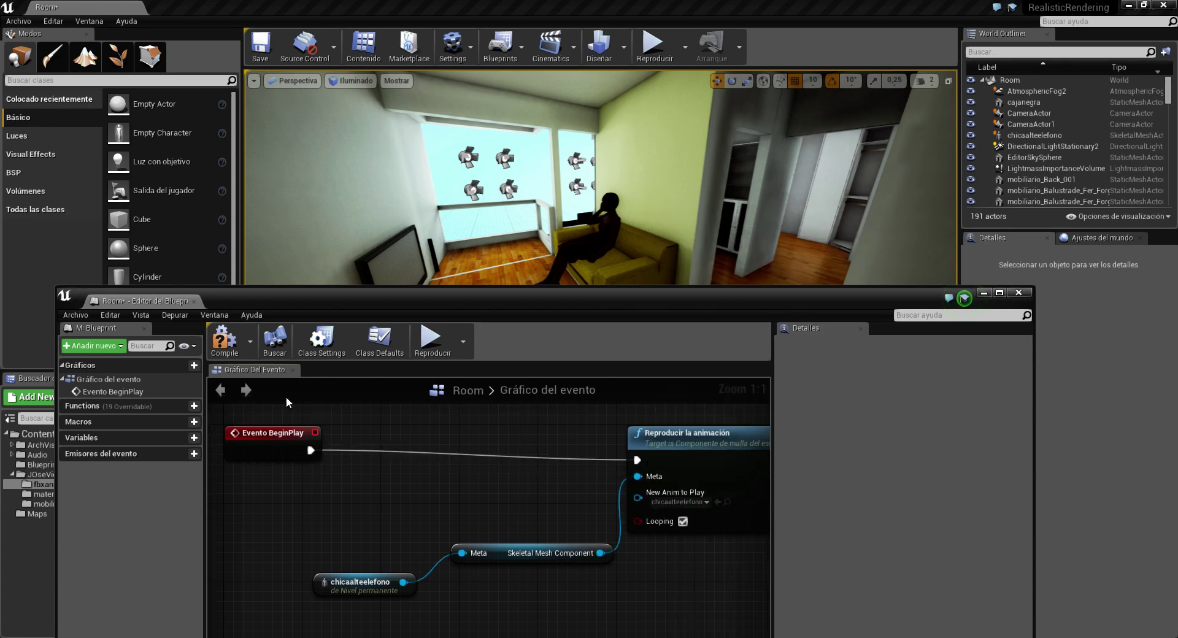
pyautogui.click(1019, 293)
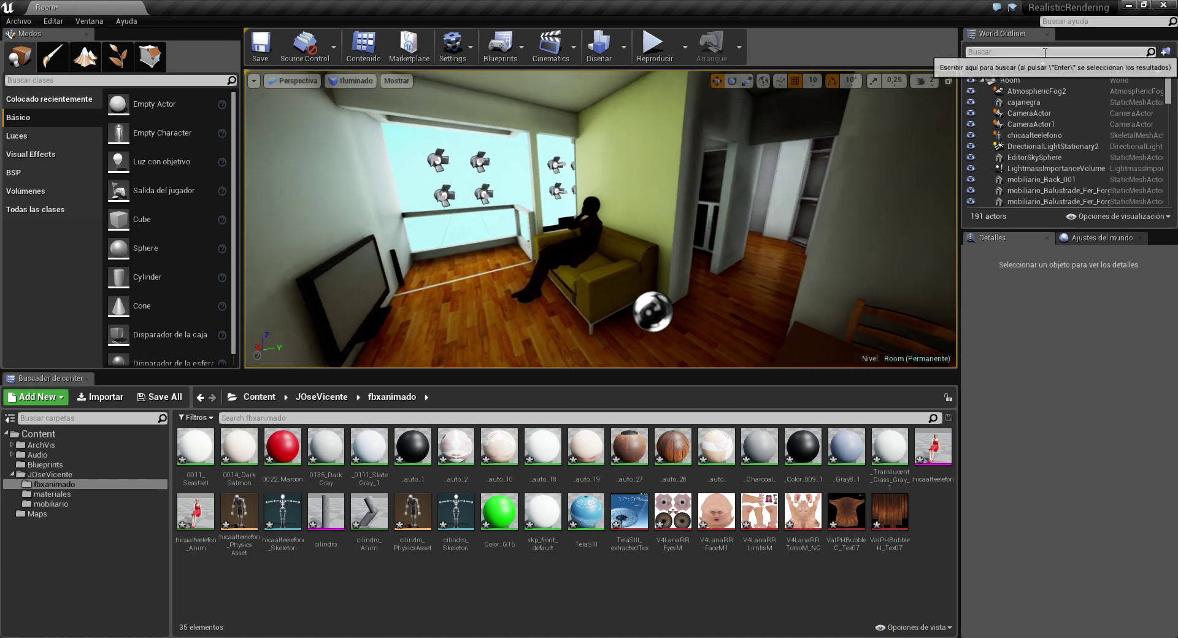
# - Search 'post' in the World Outliner and select PostProcessVolume3
pyautogui.click(1021, 53)
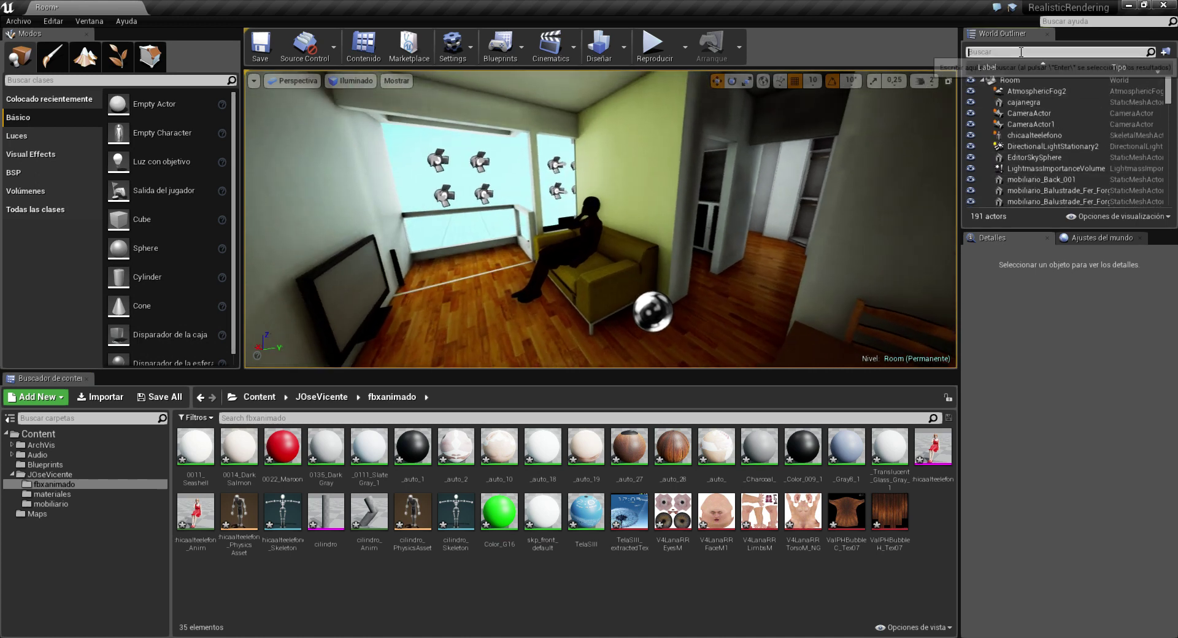
pyautogui.write('post')
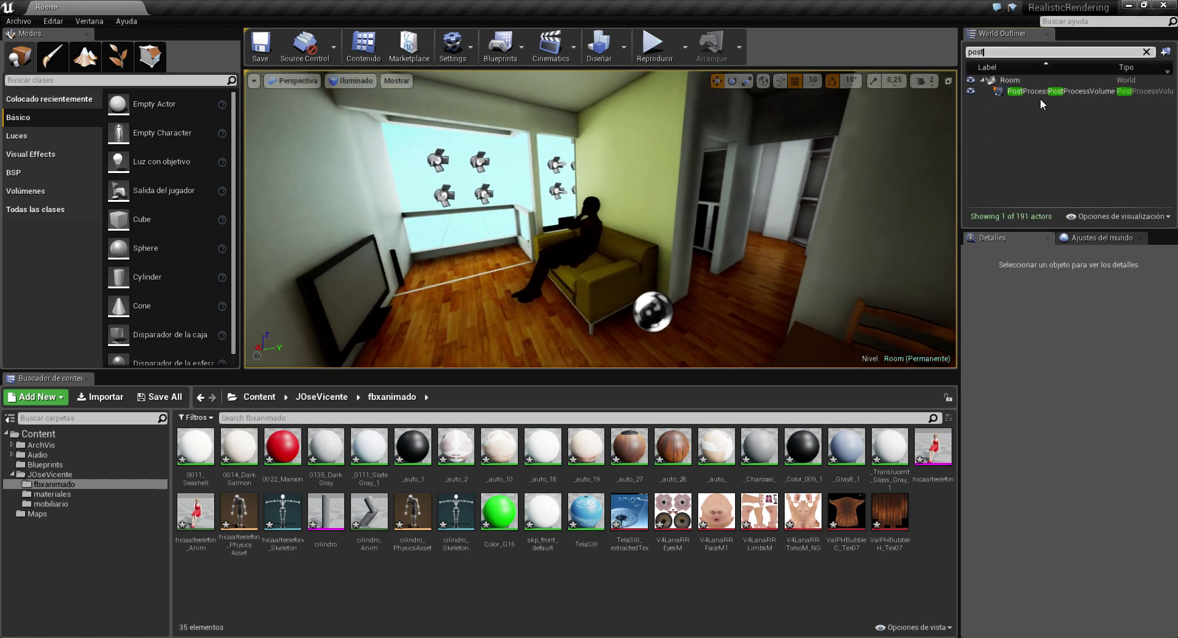
pyautogui.click(1044, 95)
pyautogui.moveTo(602, 245)
pyautogui.mouseDown()
pyautogui.moveTo(601, 203)
pyautogui.moveTo(583, 202)
pyautogui.mouseUp()
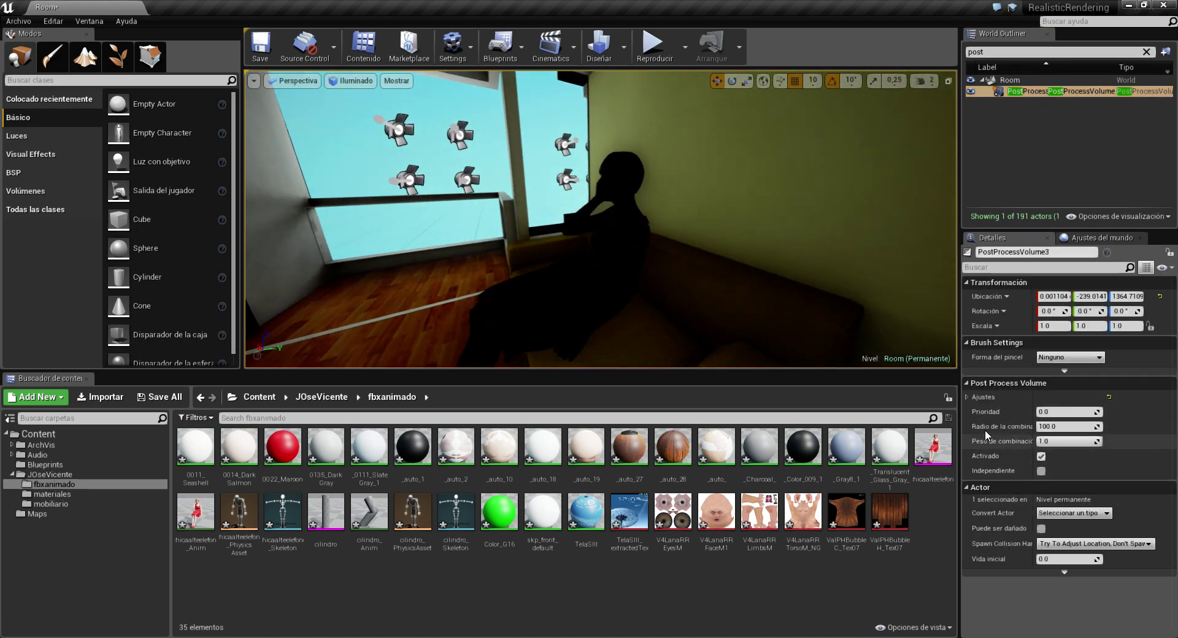
# - Enable the Auto Exposure bias override and settle its value at 0.619266
pyautogui.click(967, 396)
pyautogui.scroll(-2, 1016, 469)
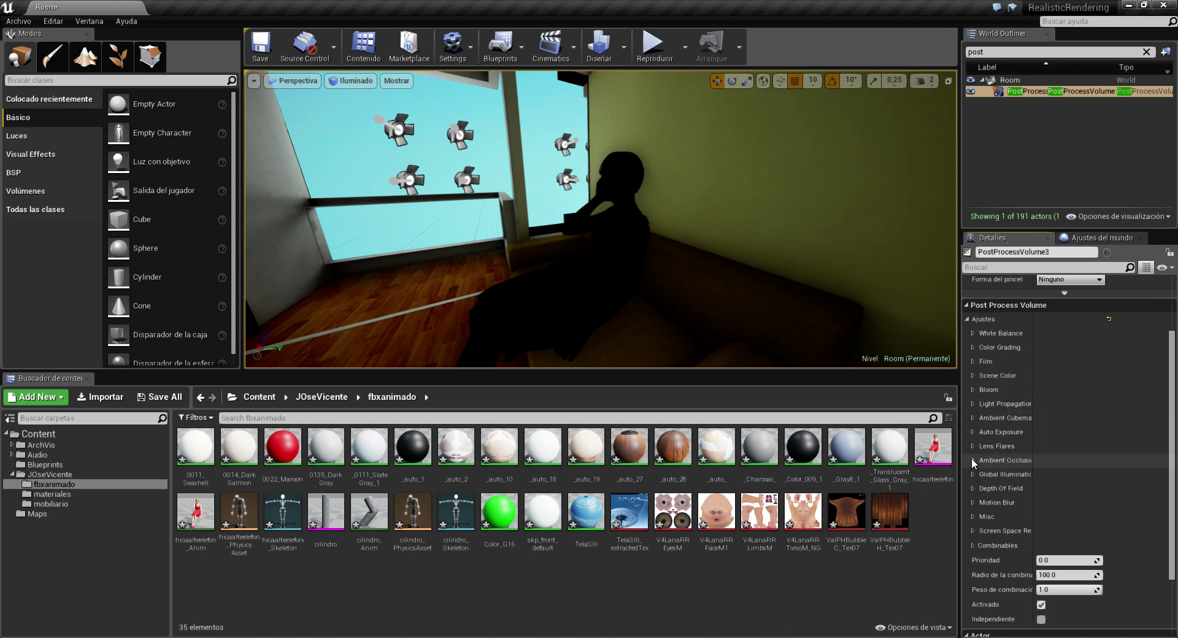
pyautogui.click(972, 432)
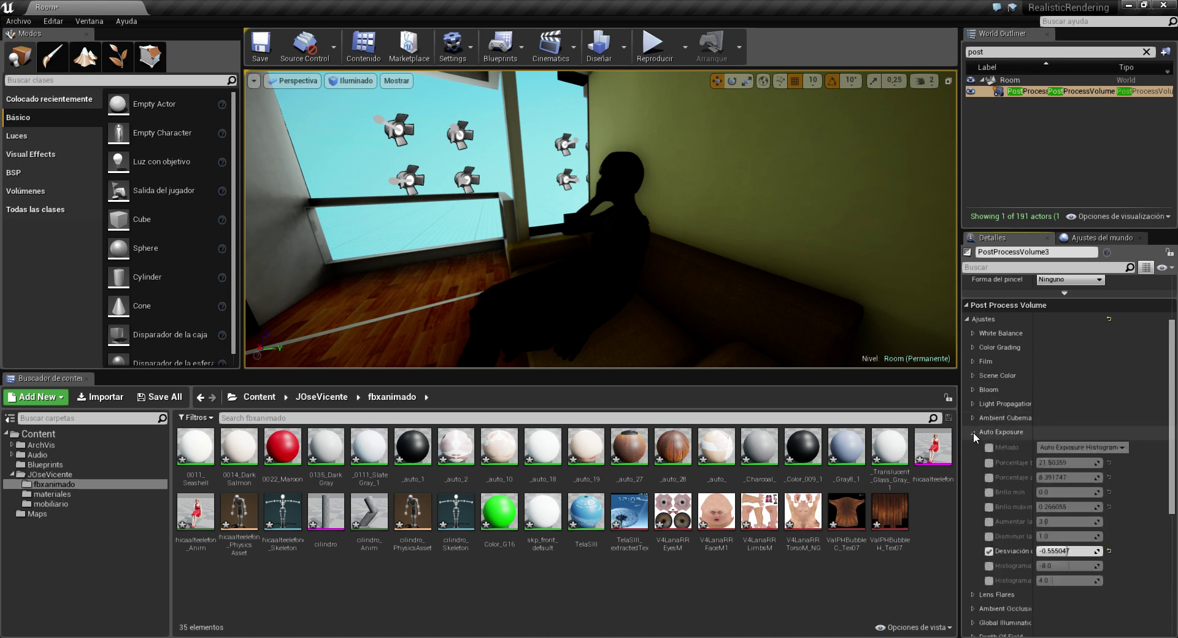
pyautogui.click(989, 551)
pyautogui.moveTo(1067, 551); pyautogui.dragTo(1099, 551)
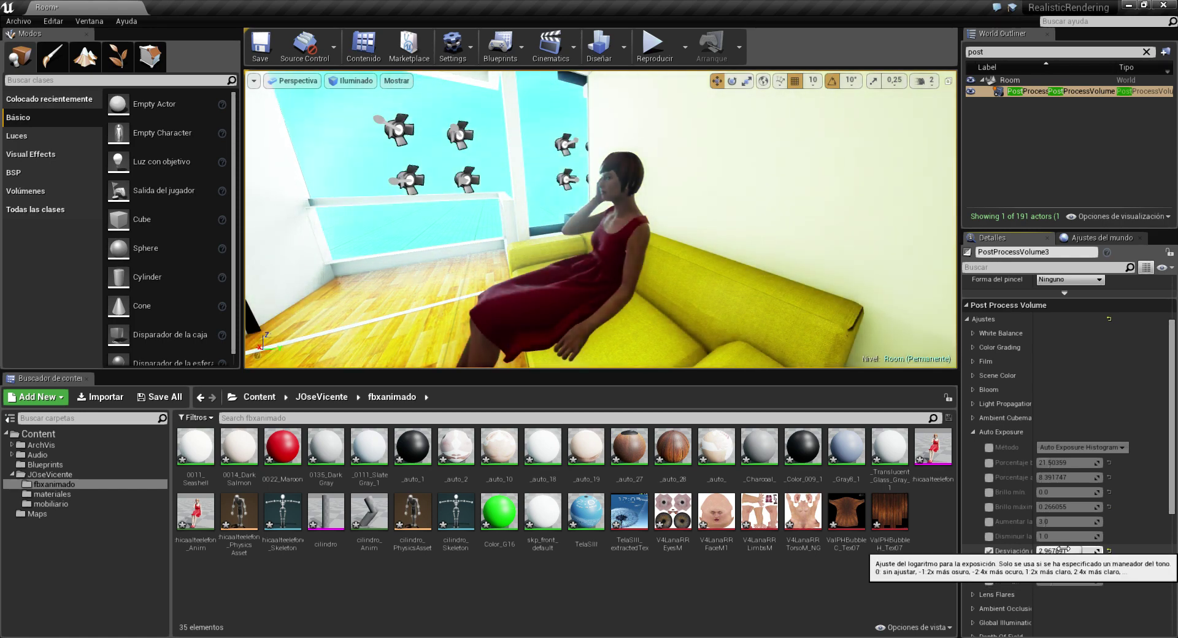
pyautogui.moveTo(1062, 550)
pyautogui.mouseDown()
pyautogui.moveTo(1046, 551)
pyautogui.moveTo(1067, 551)
pyautogui.mouseUp()
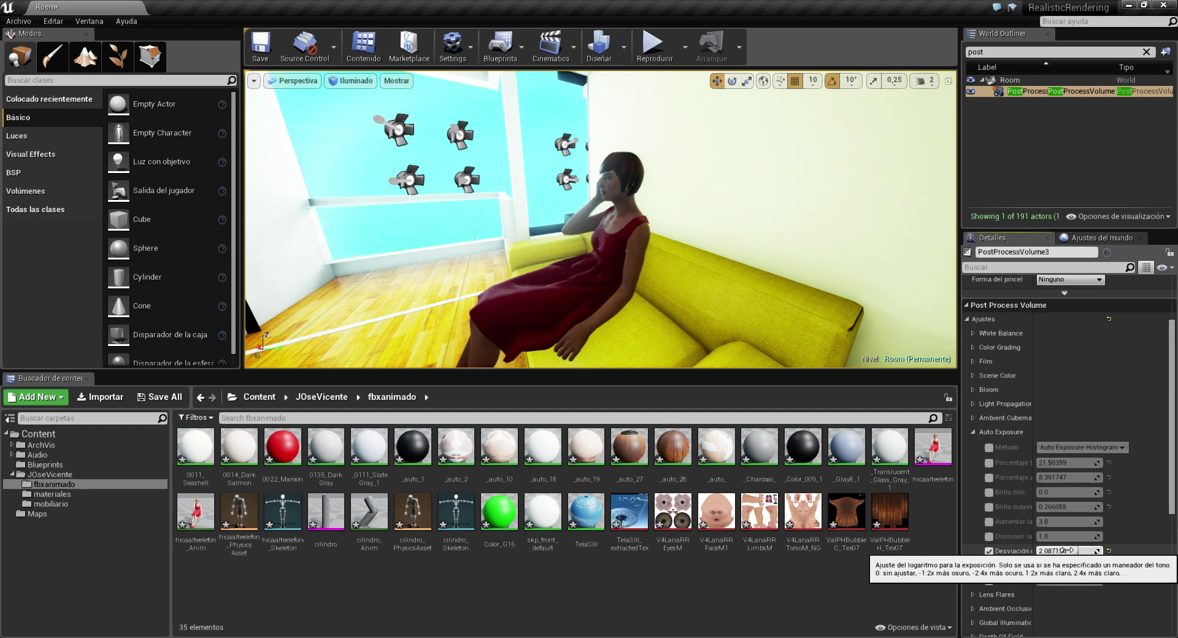
pyautogui.moveTo(1066, 550); pyautogui.dragTo(1072, 551)
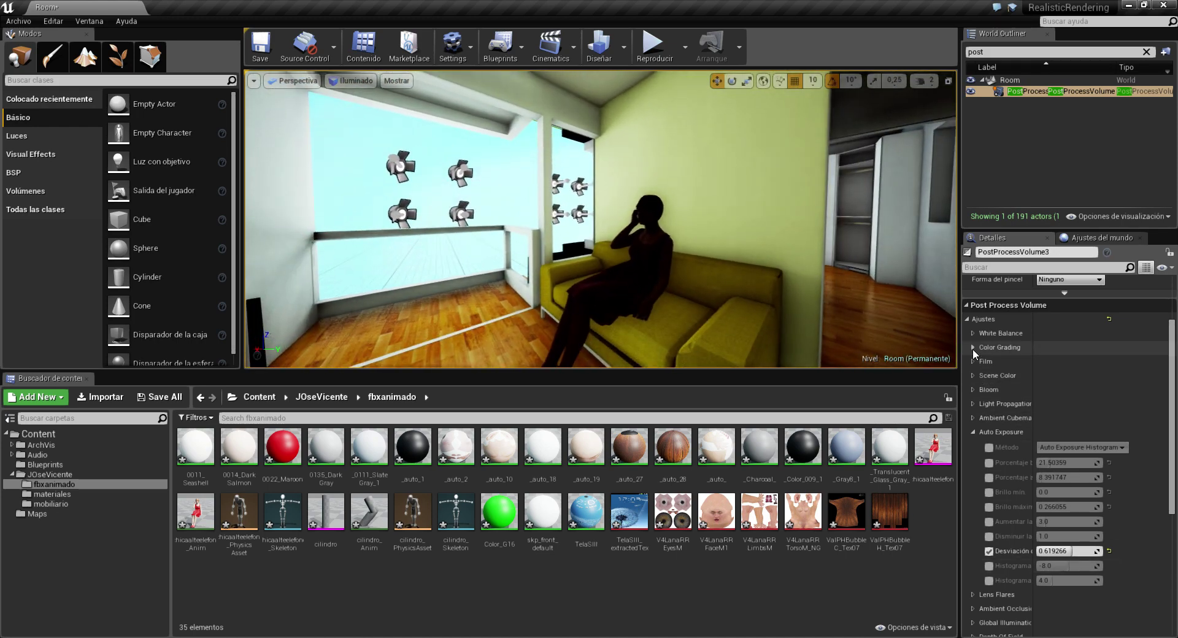
# - Readjust the Auto Exposure bias, settling it at 0.766058
pyautogui.click(972, 348)
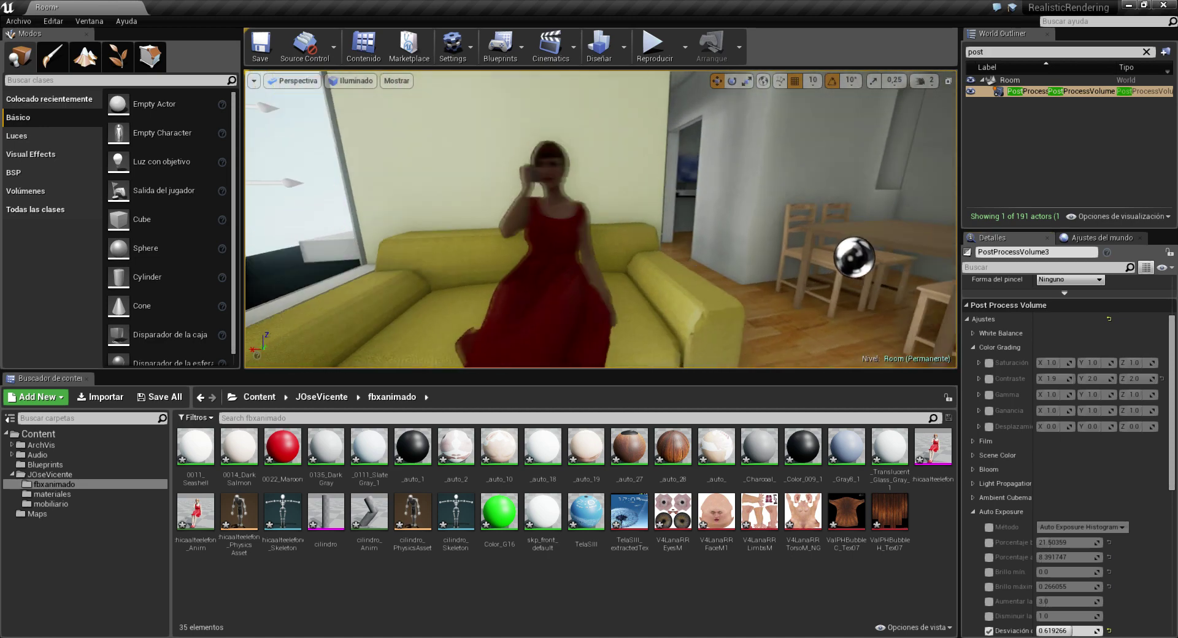
pyautogui.scroll(-3, 1015, 492)
pyautogui.scroll(-1, 1043, 540)
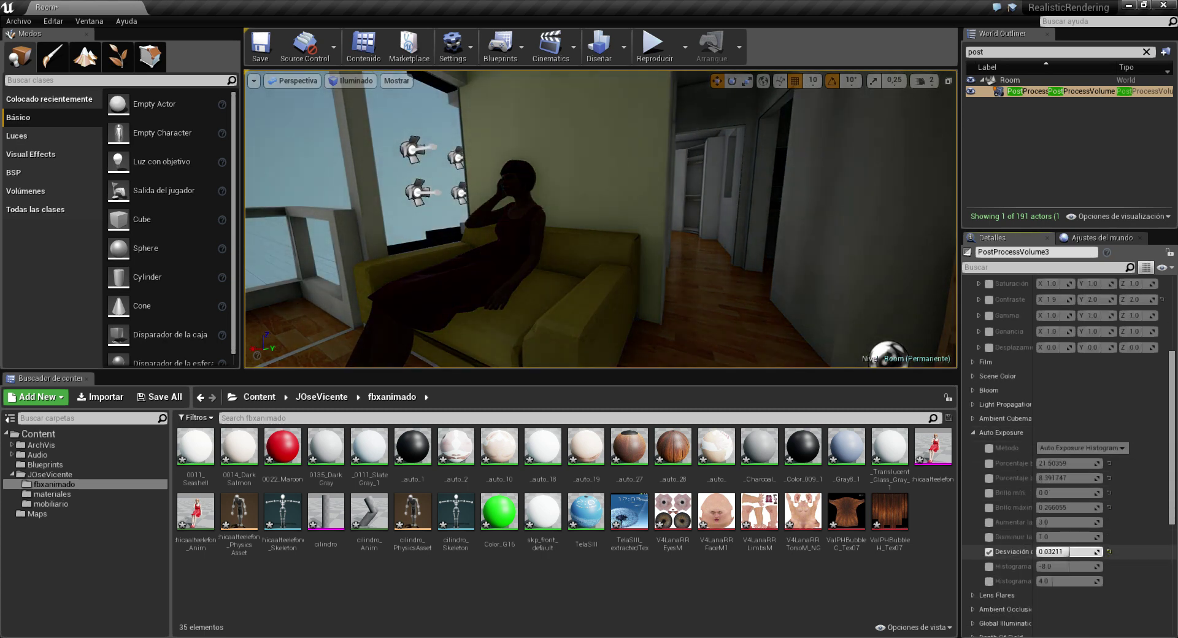
pyautogui.moveTo(1071, 552); pyautogui.dragTo(1101, 552)
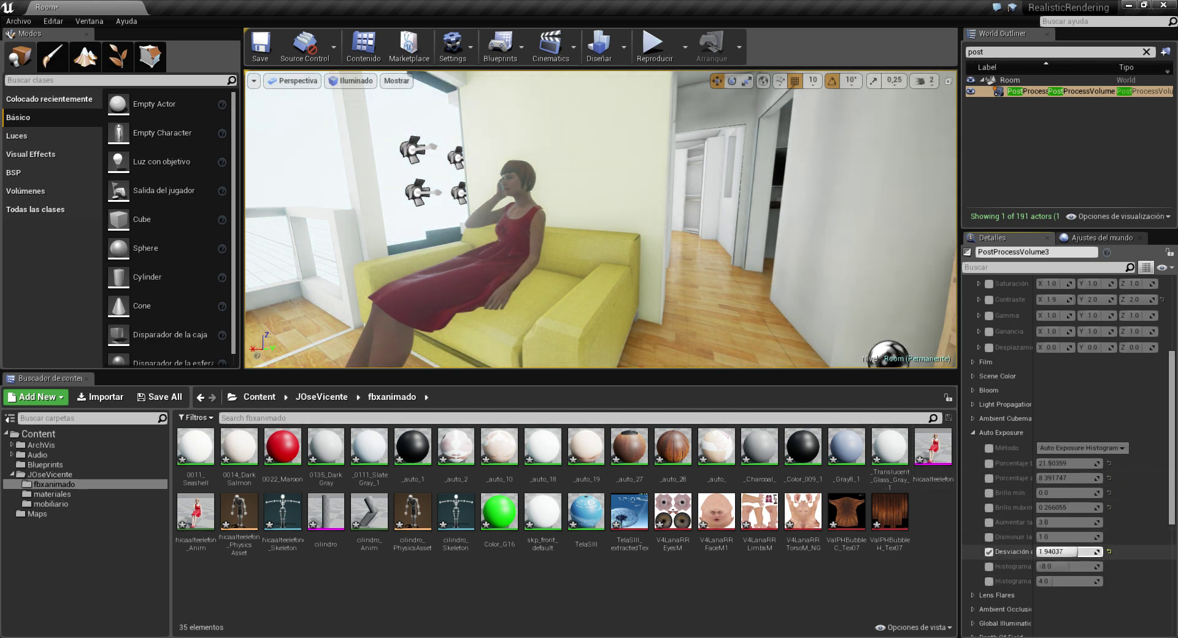
pyautogui.moveTo(1077, 552); pyautogui.dragTo(1067, 551)
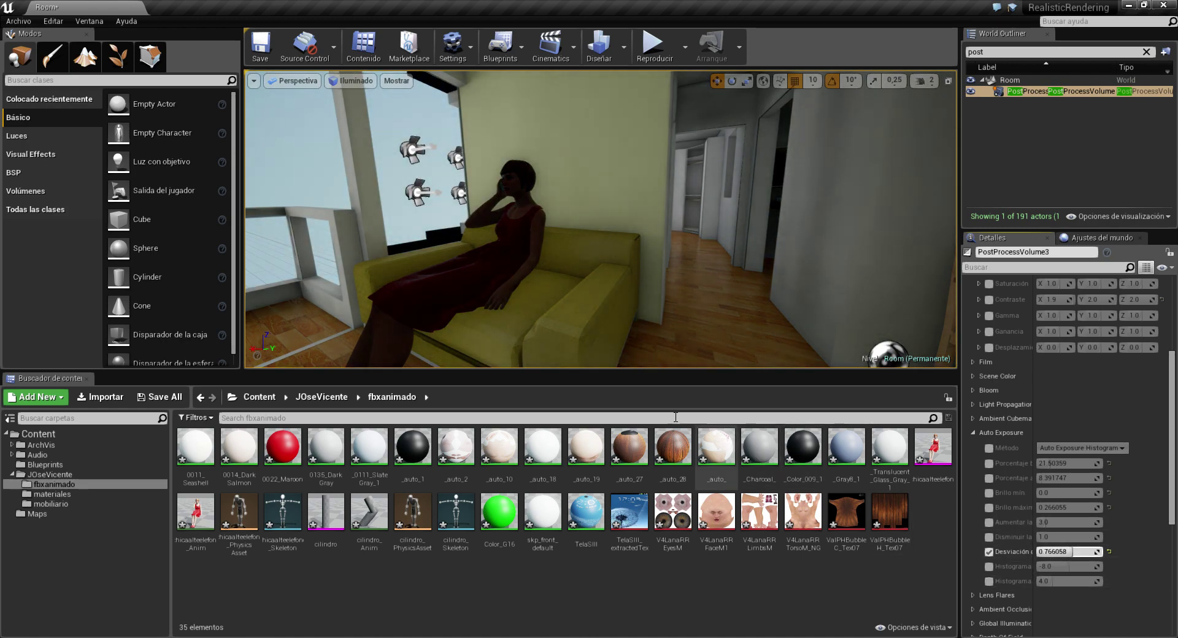
# - Enlarge the viewport taller and wider and pull the camera back to frame the woman and sofa
pyautogui.moveTo(669, 371); pyautogui.dragTo(668, 476)
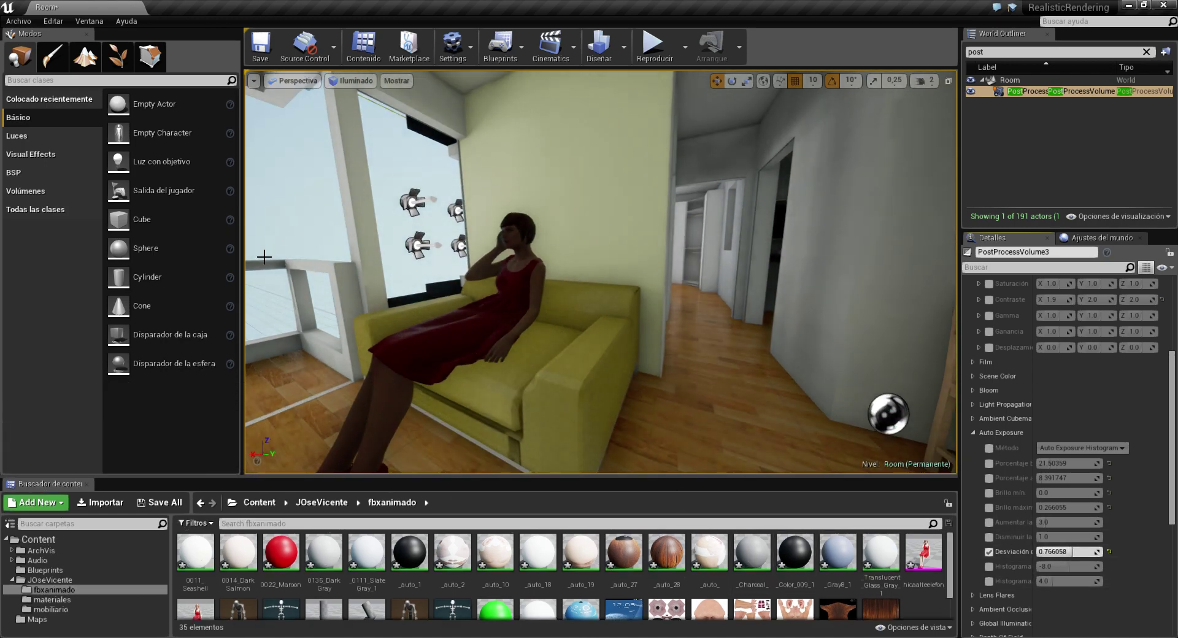
pyautogui.moveTo(242, 256); pyautogui.dragTo(202, 256)
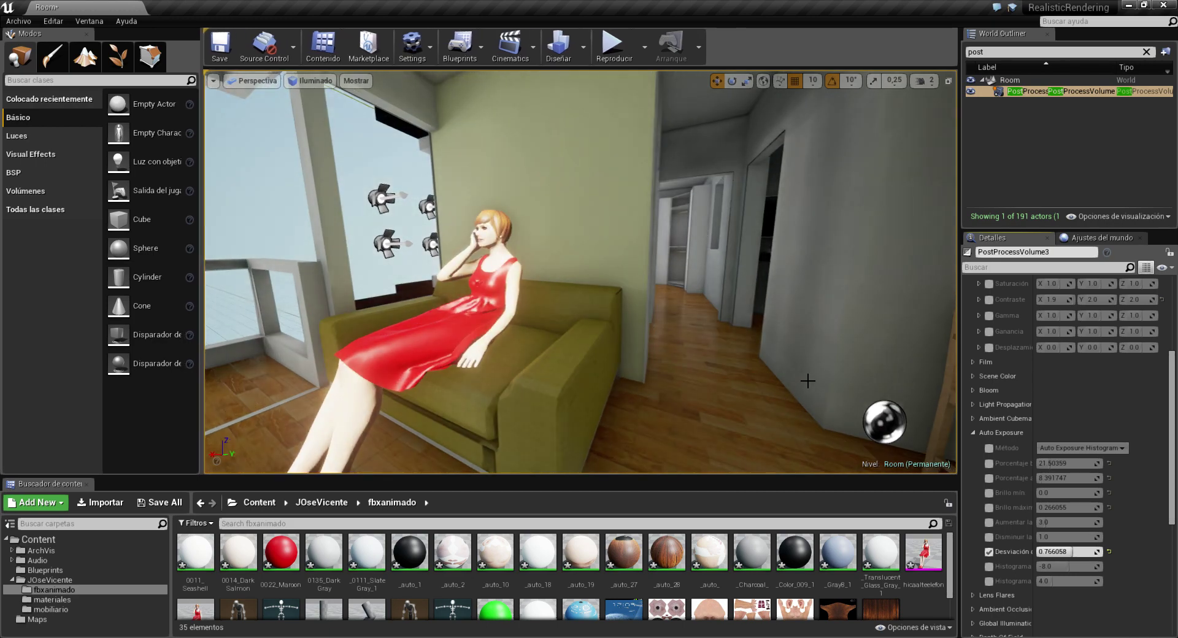
pyautogui.moveTo(808, 381); pyautogui.dragTo(730, 429)
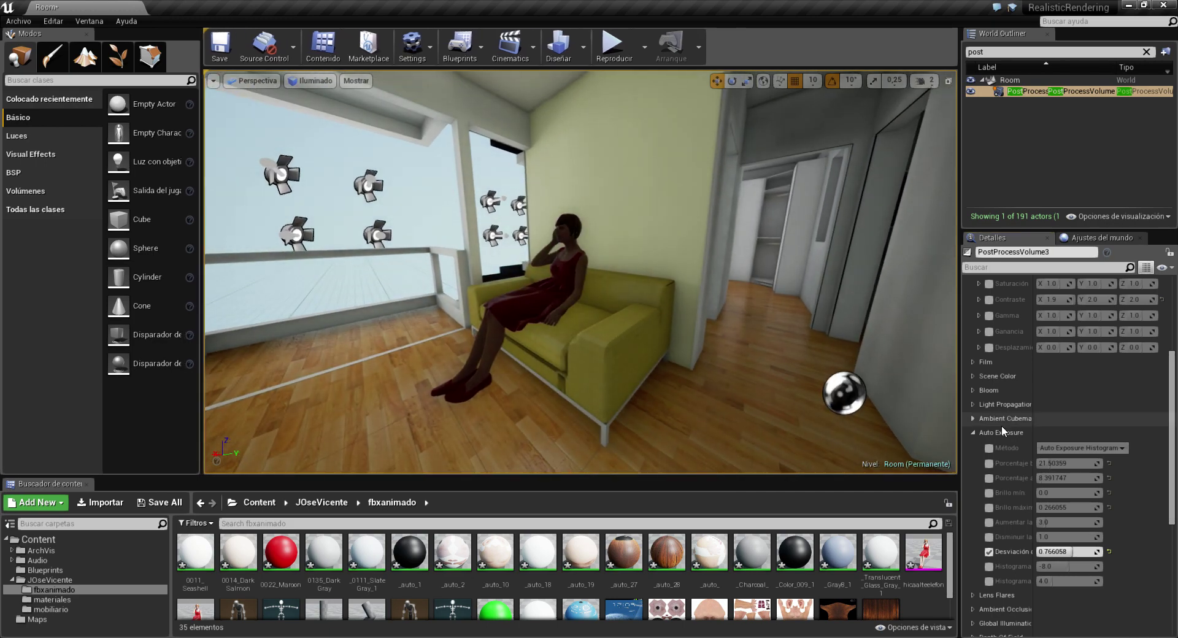
pyautogui.scroll(2, 1023, 397)
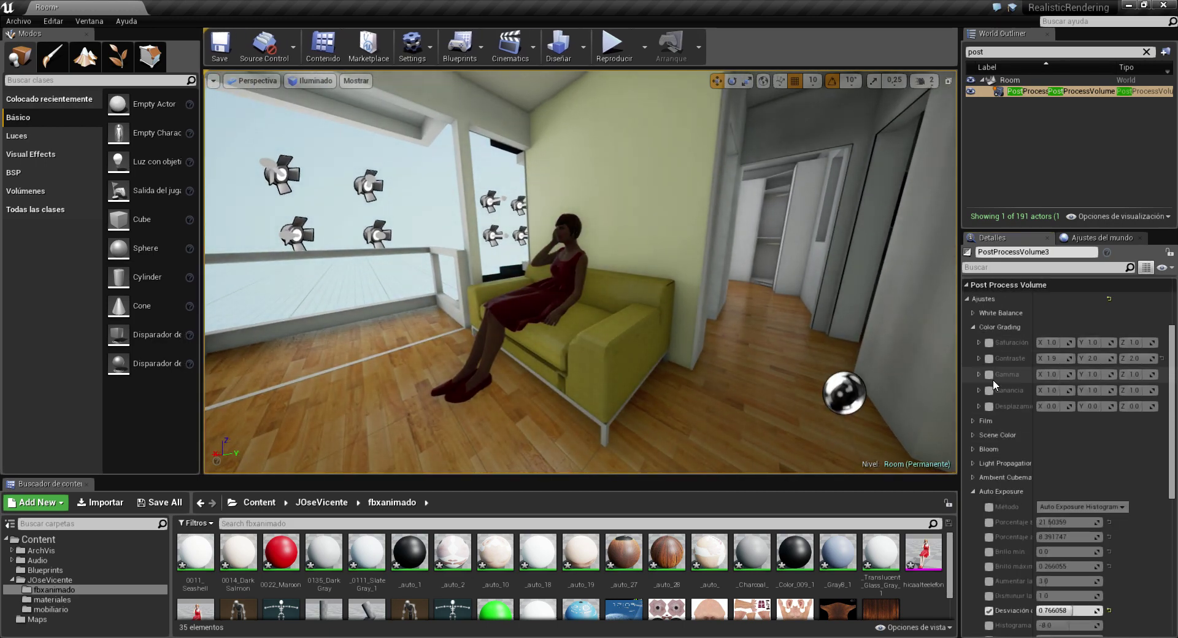
# - Simulate the scene to look around the room and sofa, then stop the simulation
pyautogui.click(644, 46)
pyautogui.click(669, 149)
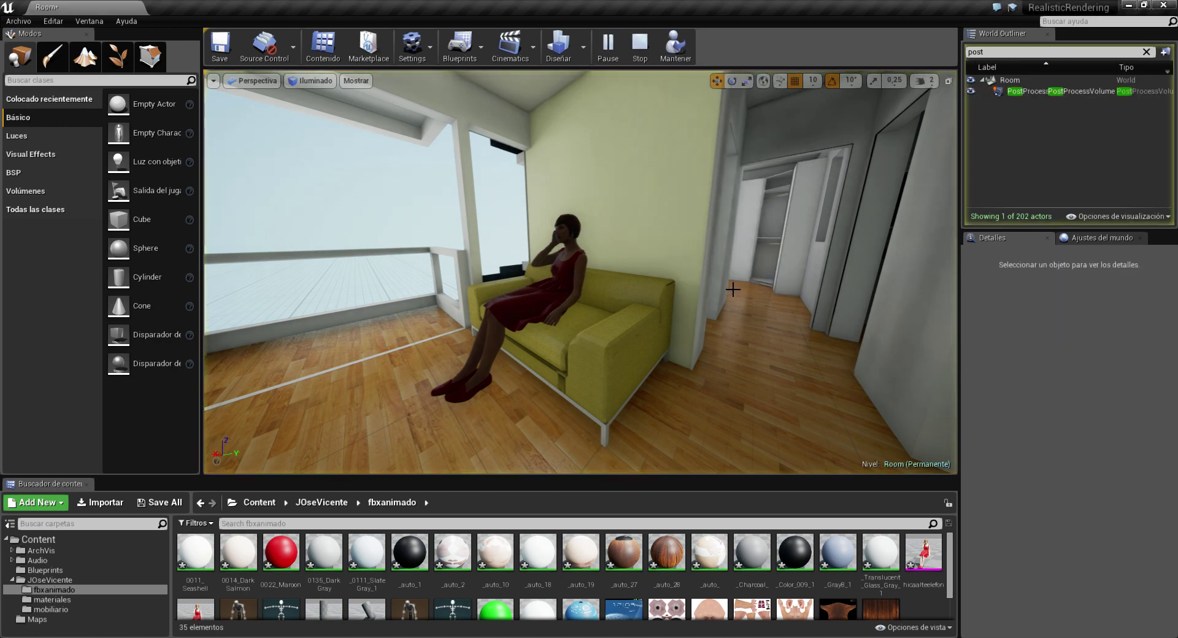
pyautogui.moveTo(581, 271); pyautogui.dragTo(571, 325)
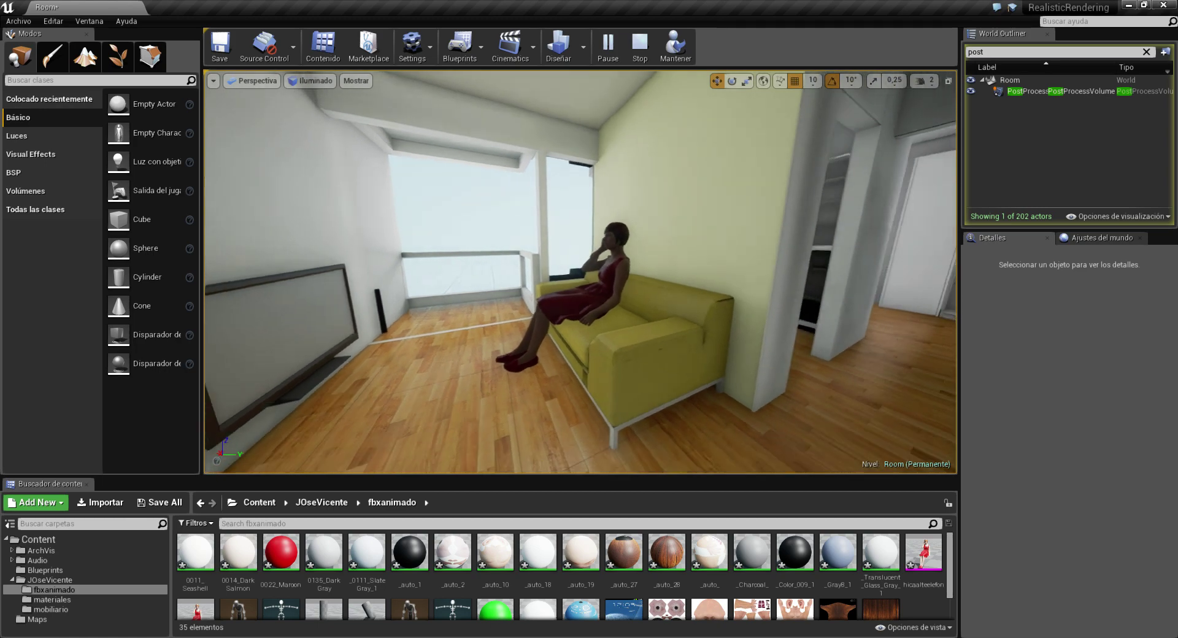
pyautogui.moveTo(722, 262); pyautogui.dragTo(705, 239)
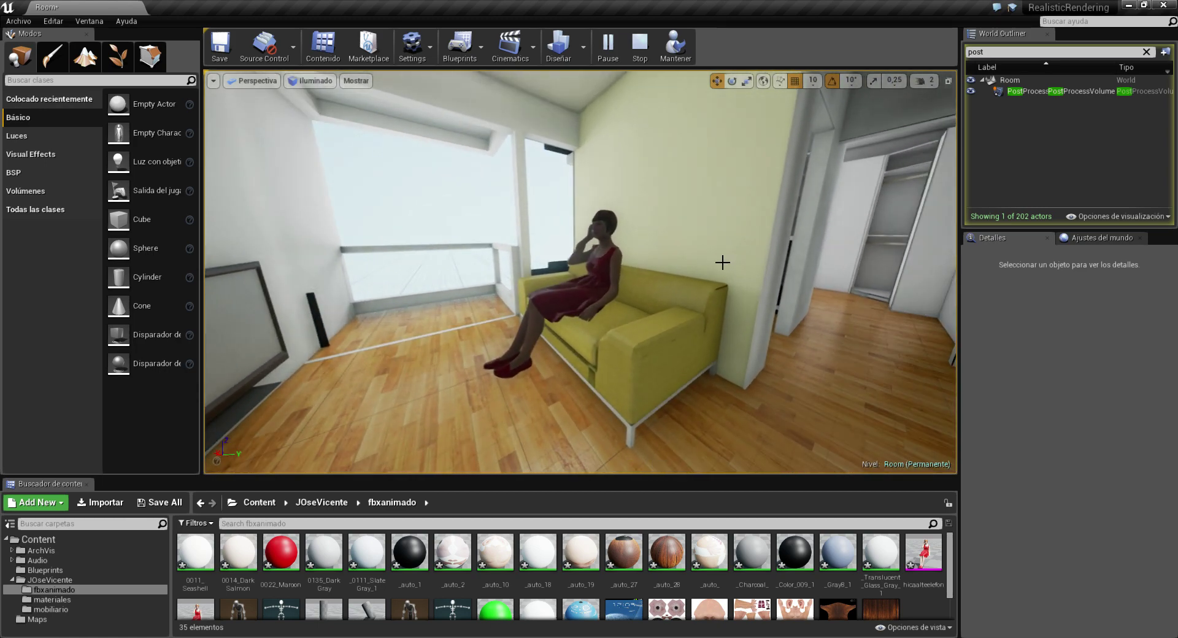
pyautogui.click(640, 46)
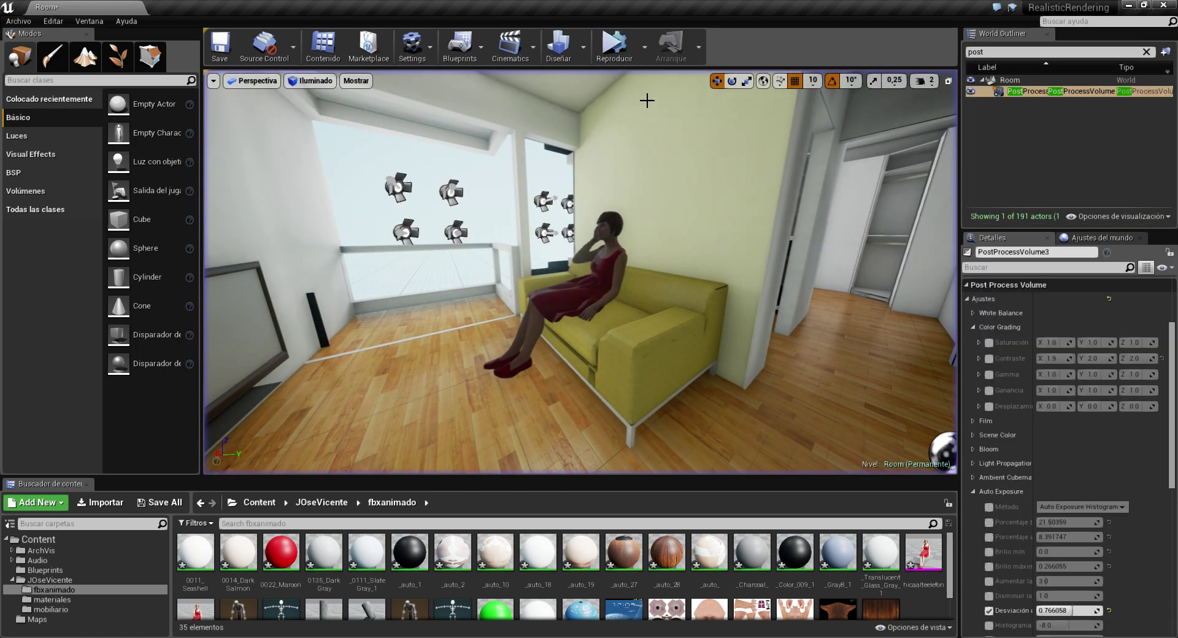
pyautogui.click(642, 52)
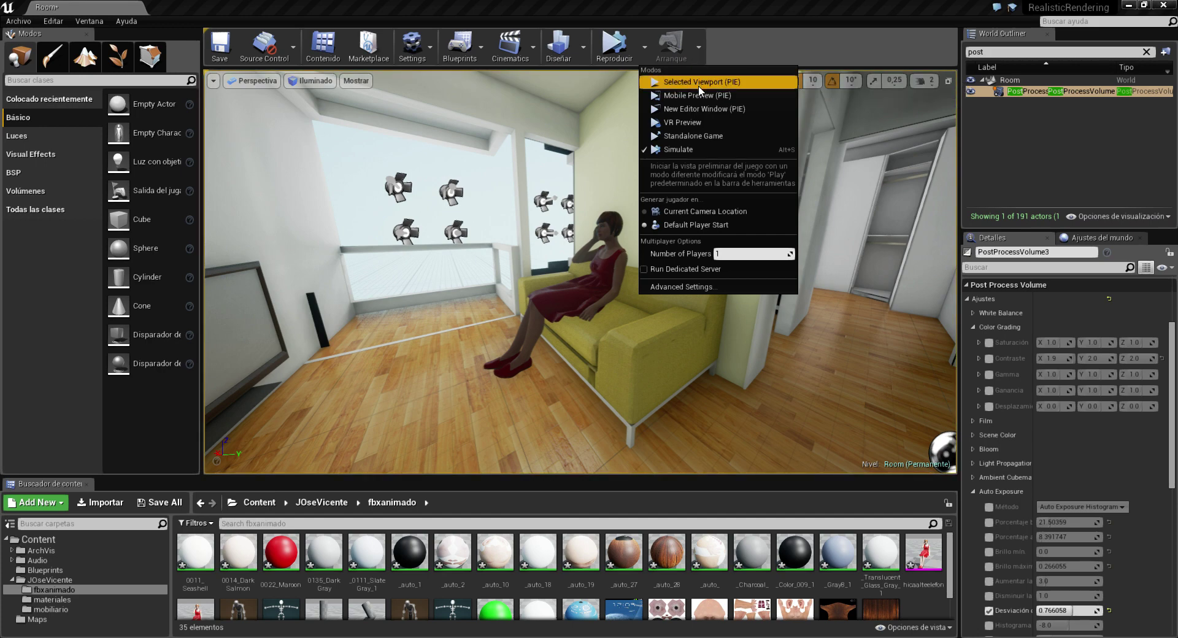
pyautogui.moveTo(581, 270); pyautogui.dragTo(589, 264, button='right')
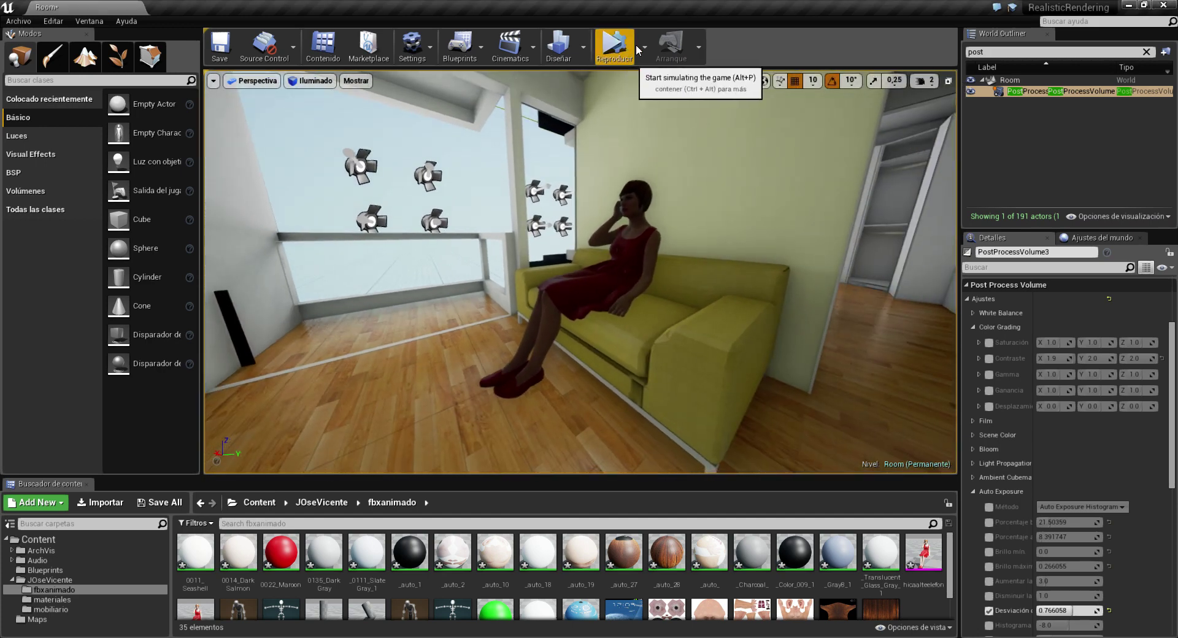
# - Play the level in the Selected Viewport and walk toward the woman on the couch
pyautogui.click(644, 47)
pyautogui.click(668, 80)
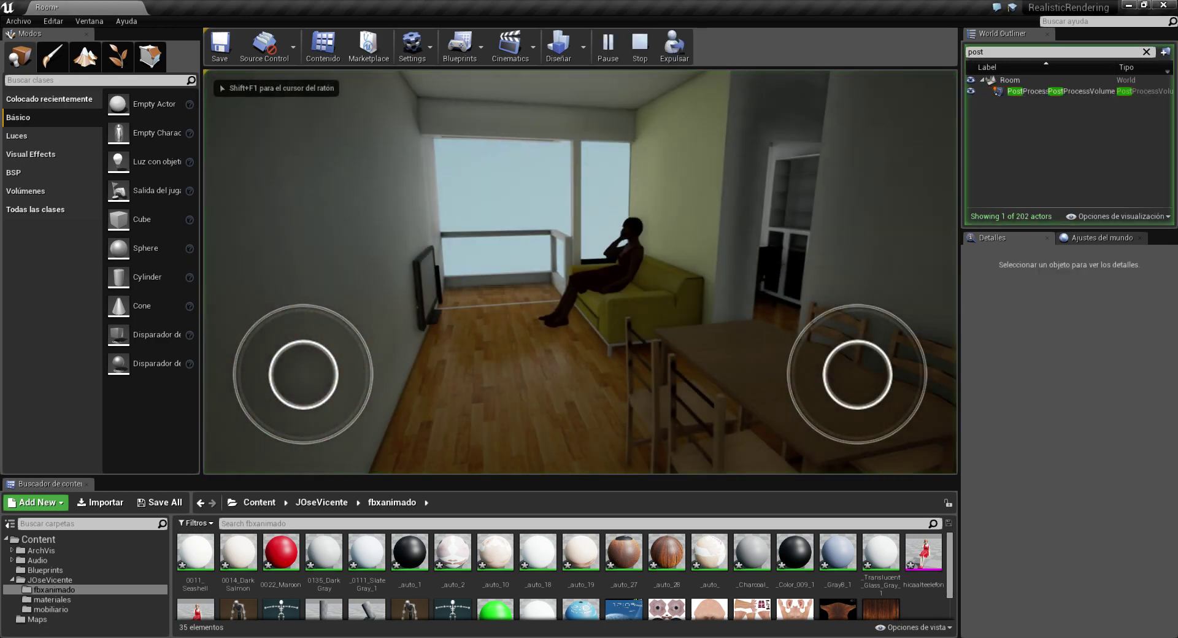
pyautogui.press('w')
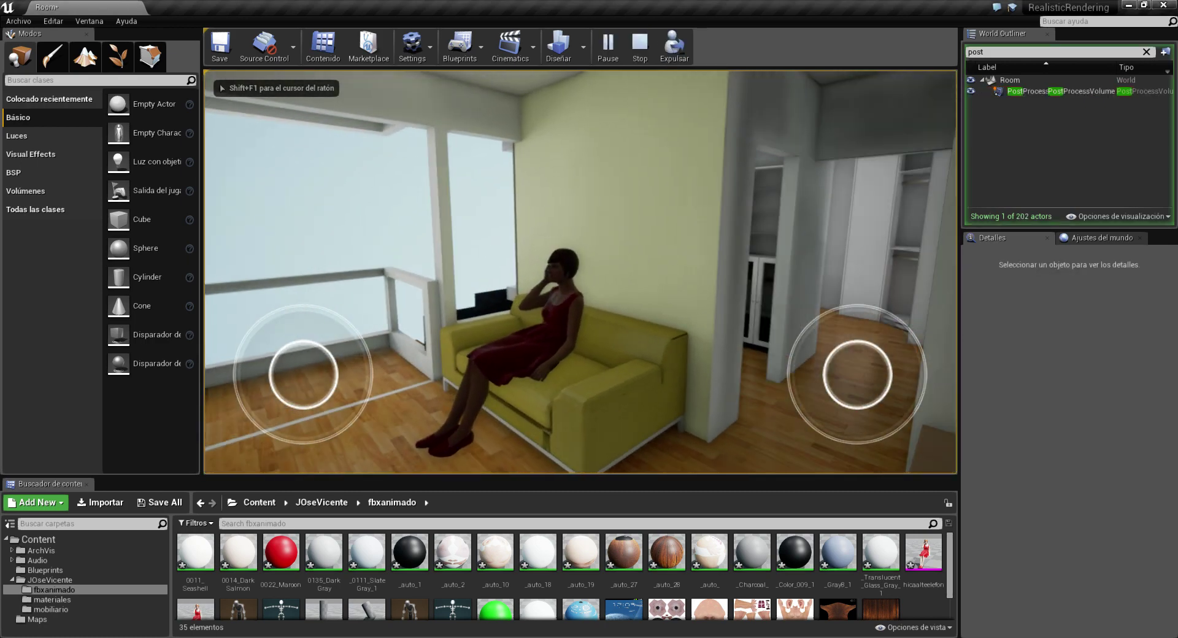
pyautogui.press('w')
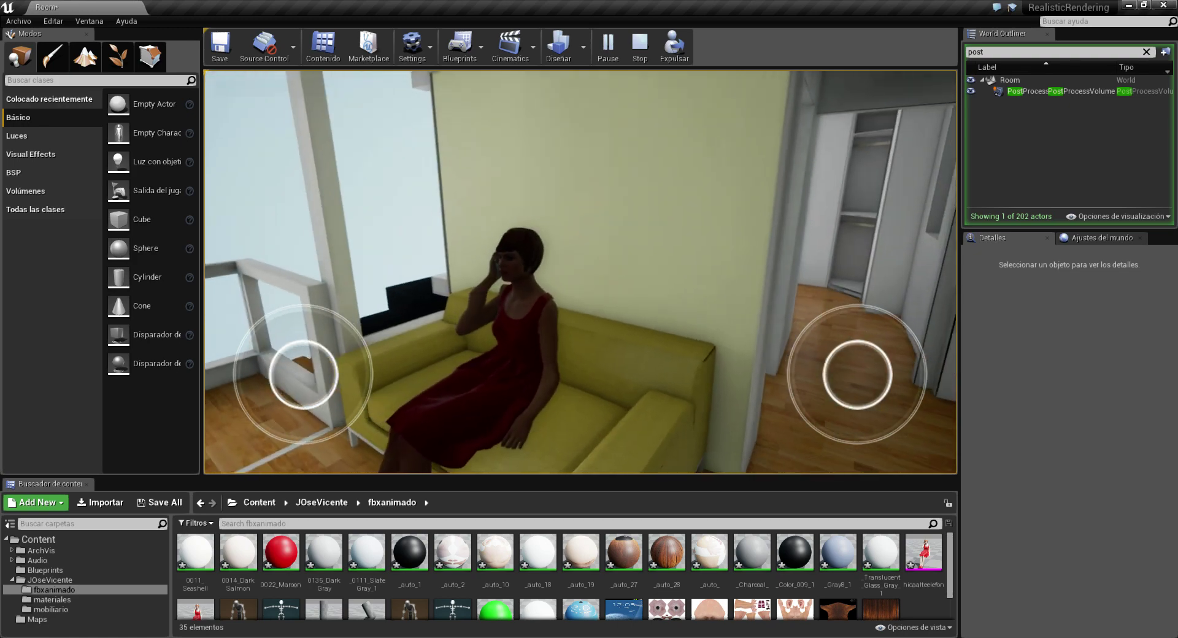
pyautogui.press('s')
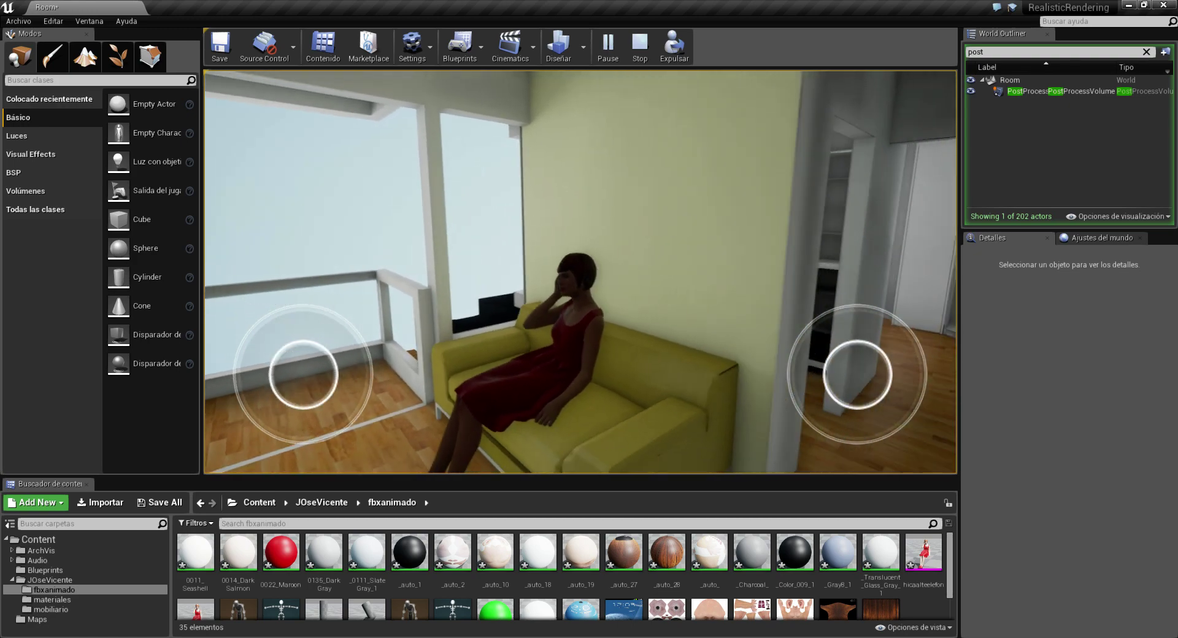
# - End play, start a Simulate session, and select the seated woman, turning the view to face her
pyautogui.press('Escape')
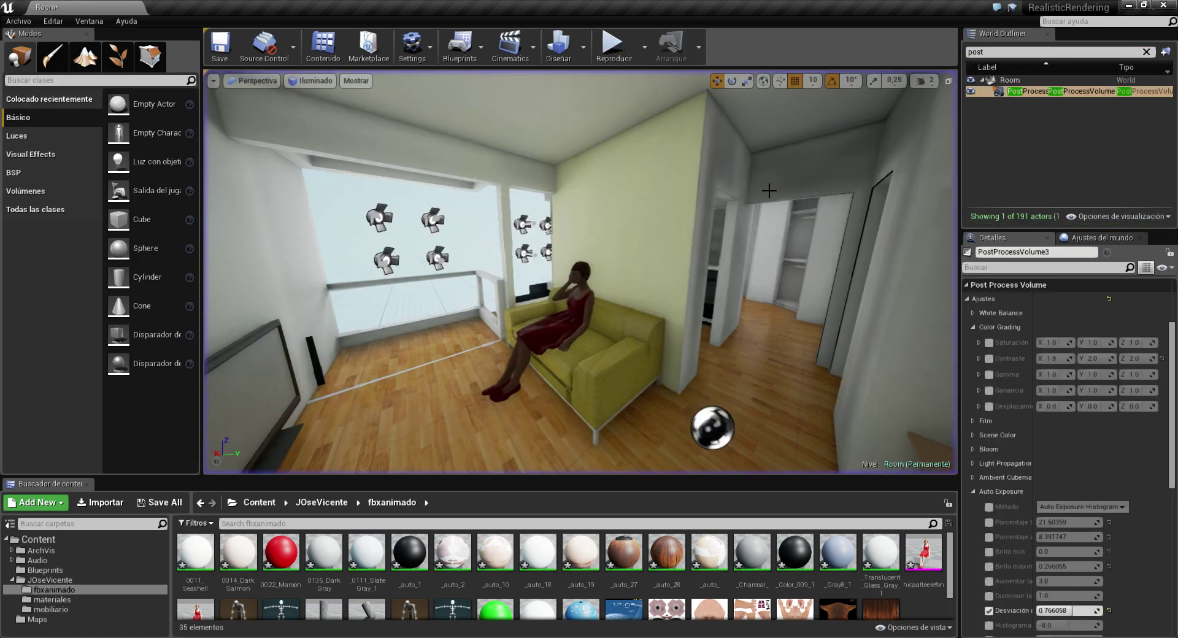
pyautogui.click(644, 48)
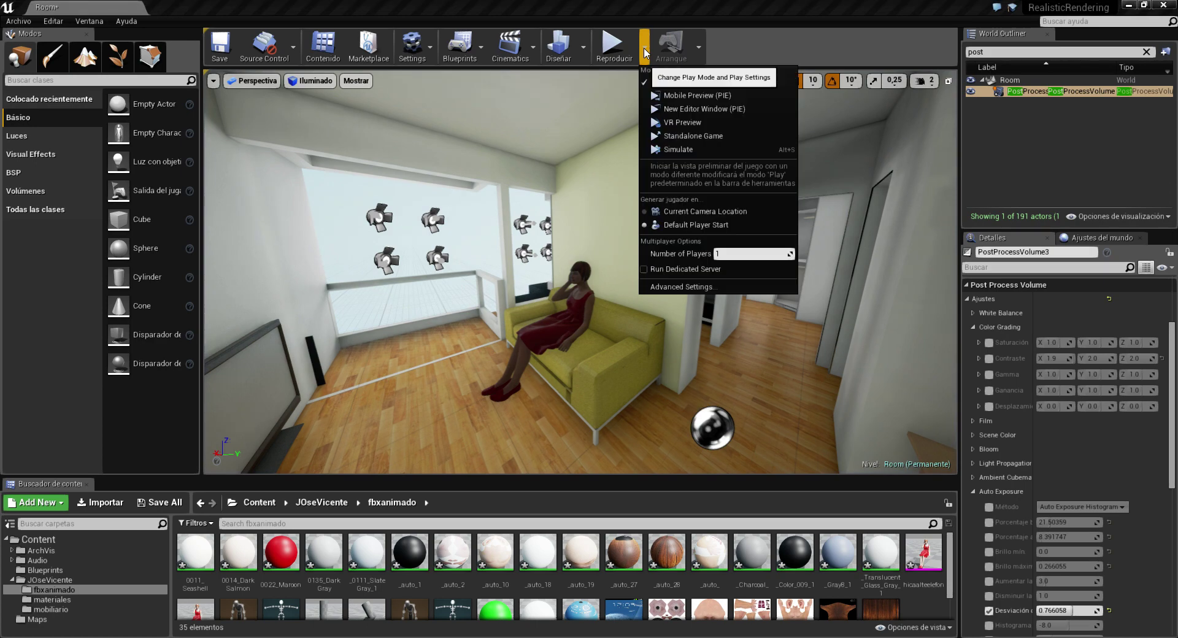
pyautogui.click(687, 149)
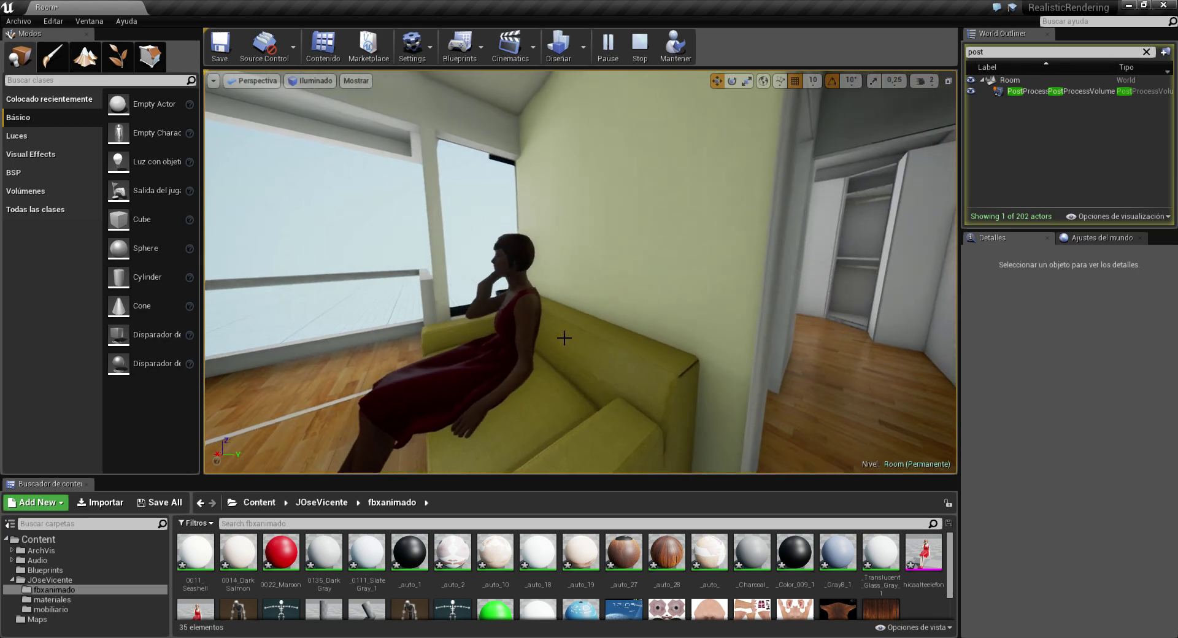
pyautogui.click(536, 323)
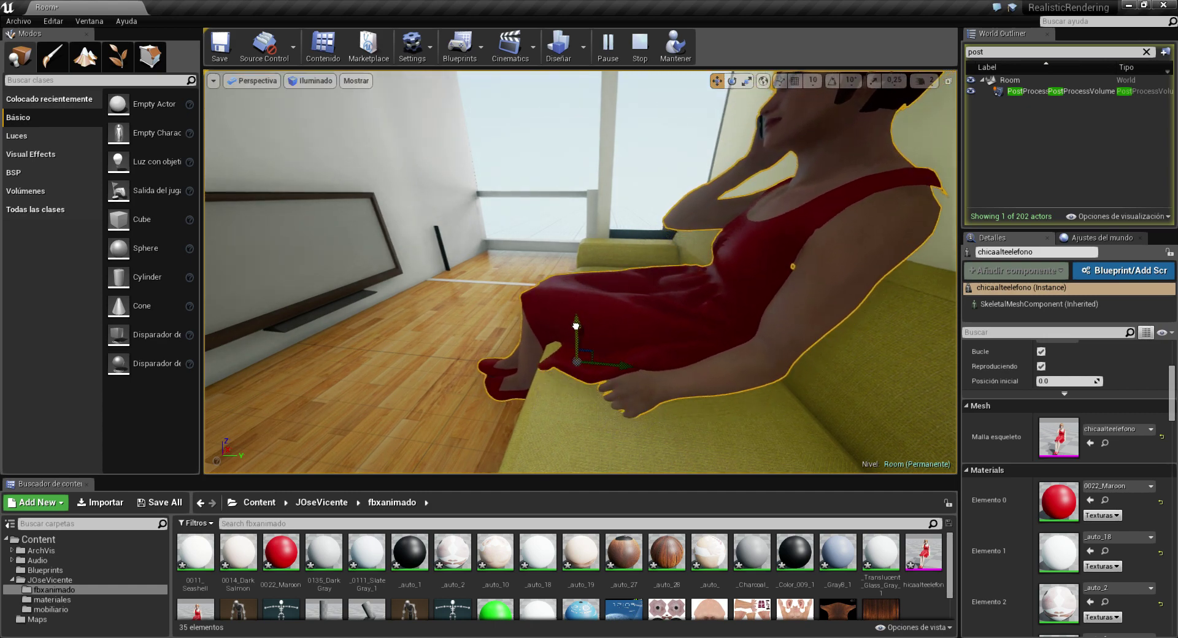
pyautogui.press('e')
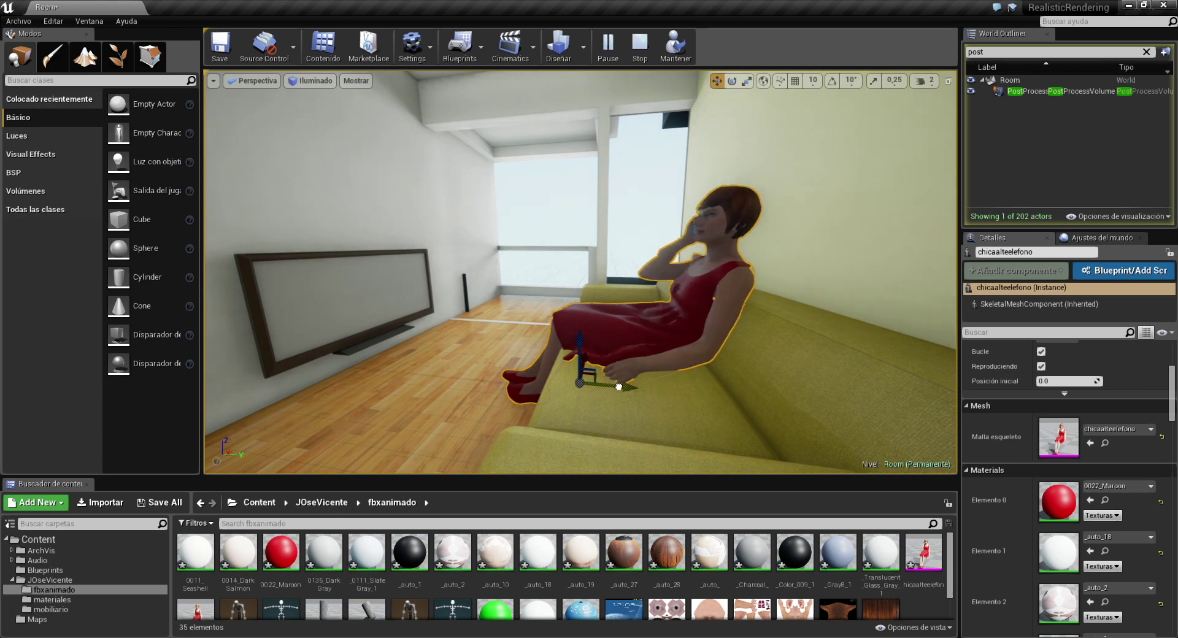
pyautogui.keyDown('alt'); pyautogui.moveTo(611, 385); pyautogui.dragTo(466, 385); pyautogui.keyUp('alt')
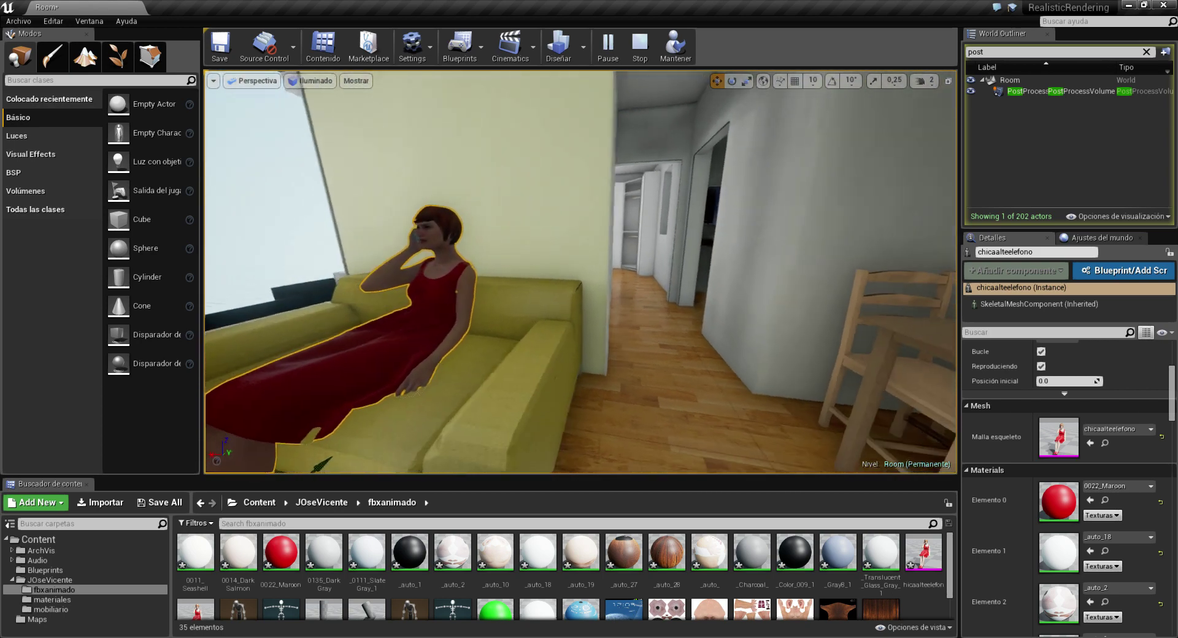
# - Set the viewport Field of View to about 96.6
pyautogui.click(213, 80)
pyautogui.moveTo(322, 160); pyautogui.dragTo(288, 160)
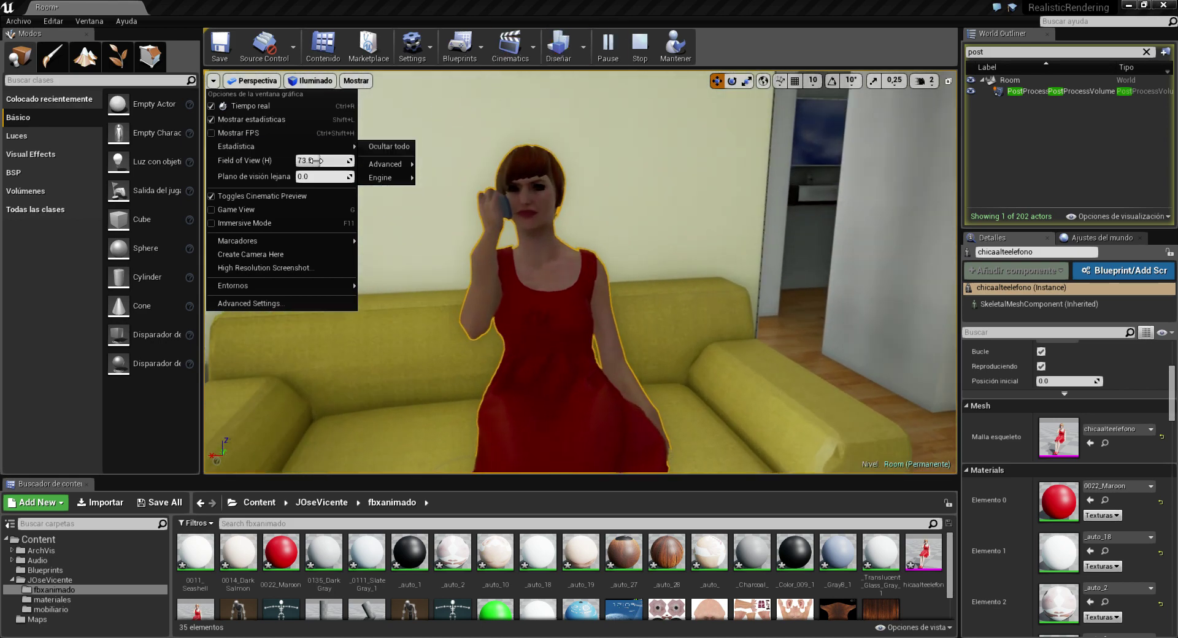
pyautogui.moveTo(325, 160); pyautogui.dragTo(350, 153)
pyautogui.click(625, 6)
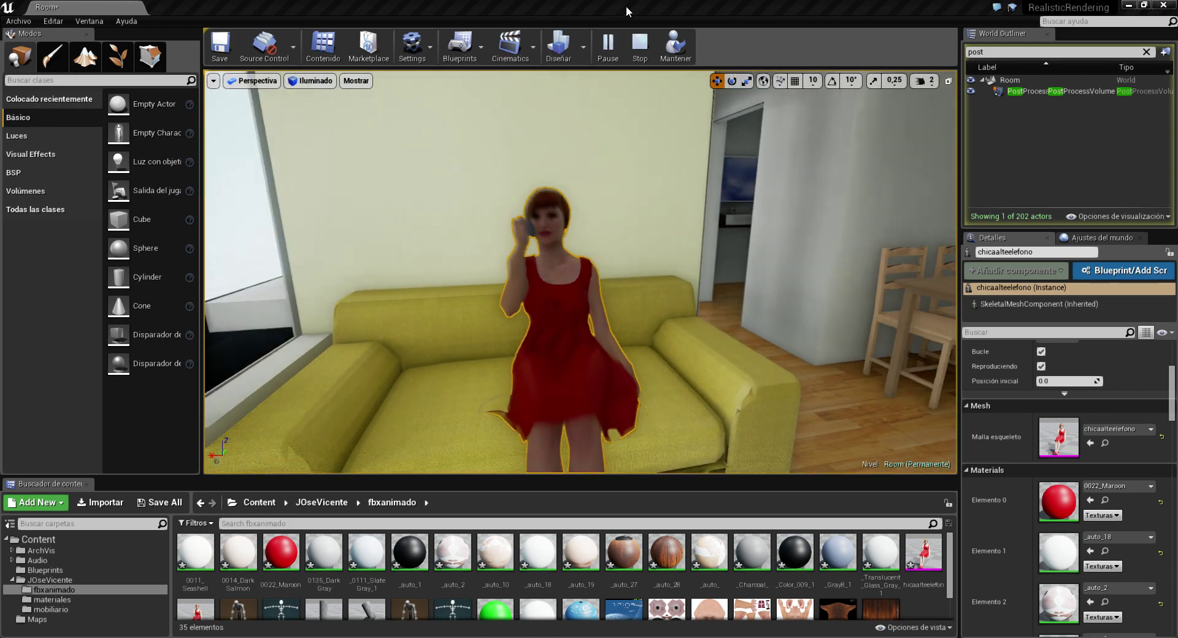
# - Navigate around the woman on the sofa and the window, then stop the simulation
pyautogui.moveTo(583, 276); pyautogui.dragTo(552, 233)
pyautogui.moveTo(583, 276); pyautogui.dragTo(620, 319)
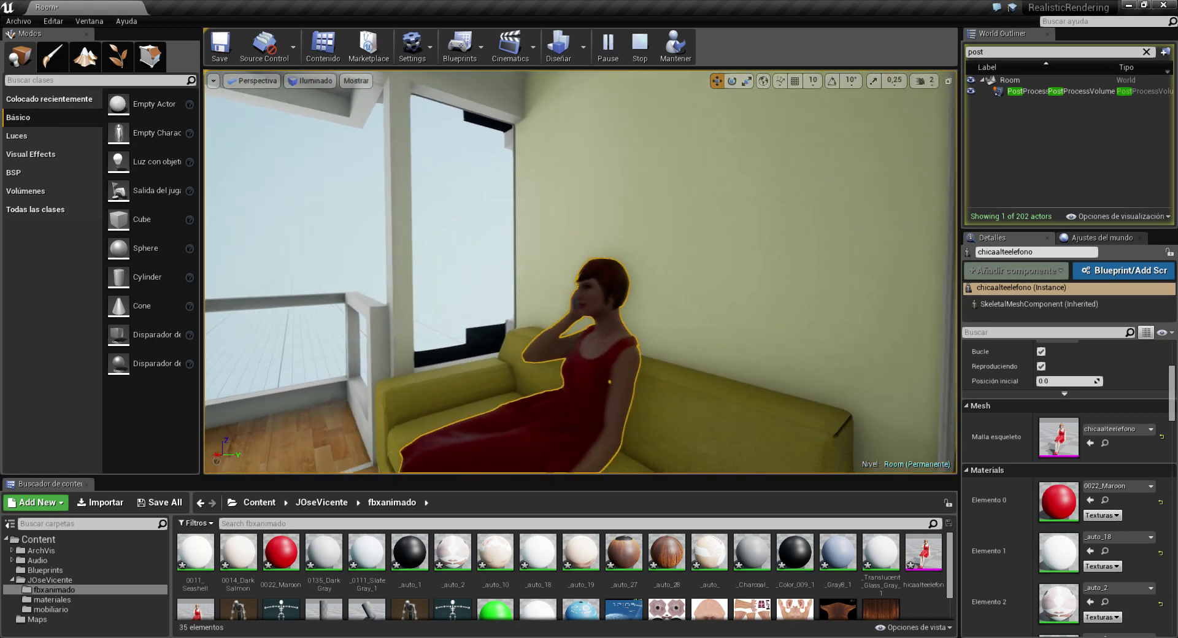
pyautogui.moveTo(583, 277)
pyautogui.mouseDown()
pyautogui.moveTo(546, 270)
pyautogui.moveTo(540, 306)
pyautogui.mouseUp()
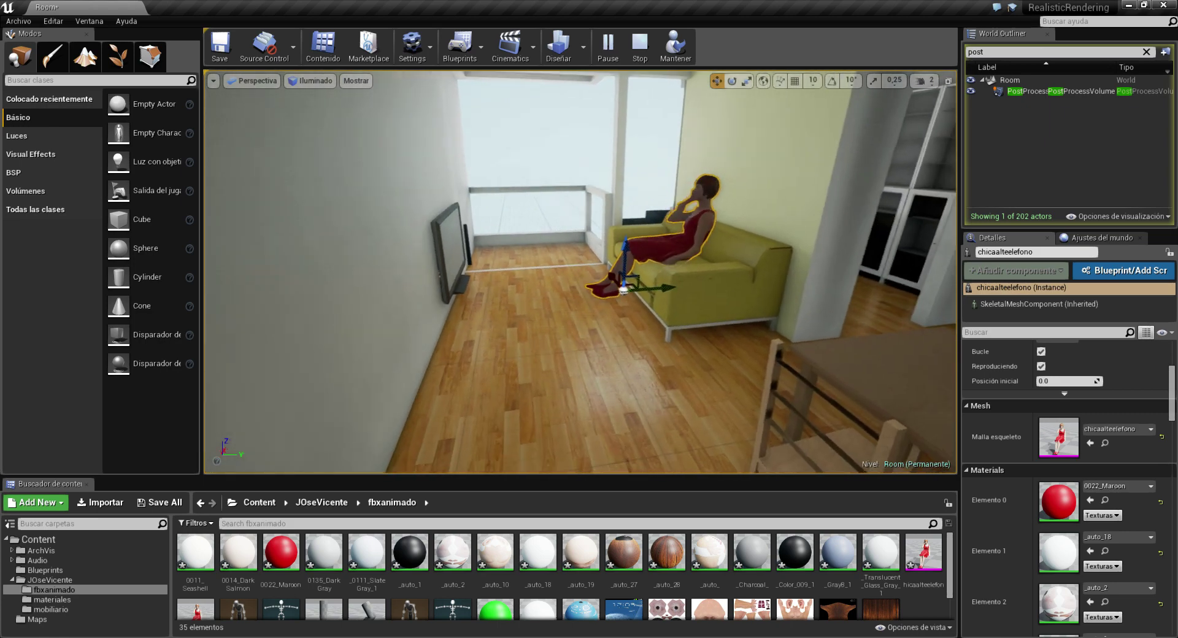
pyautogui.moveTo(582, 276); pyautogui.dragTo(571, 246)
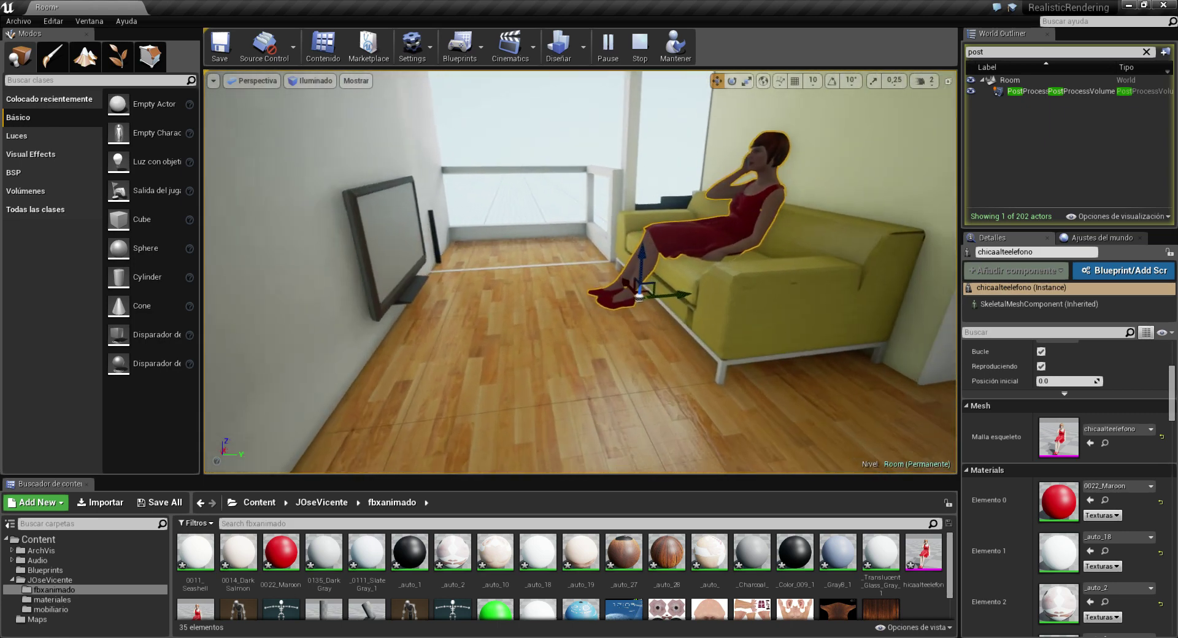
pyautogui.moveTo(665, 222); pyautogui.dragTo(665, 222)
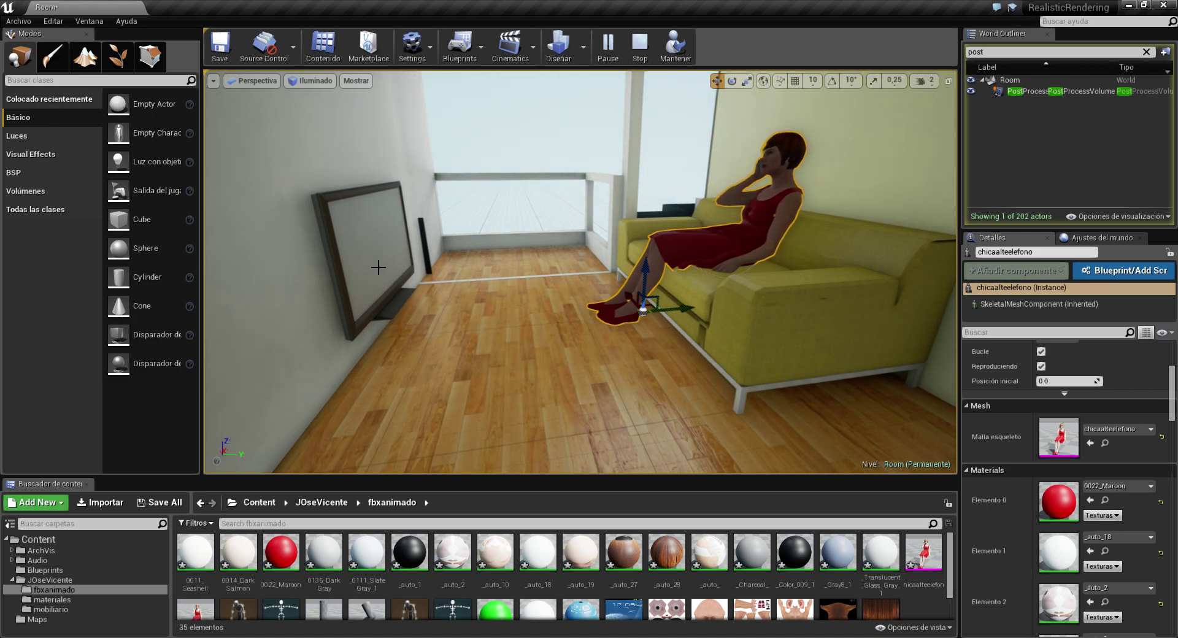
pyautogui.click(640, 46)
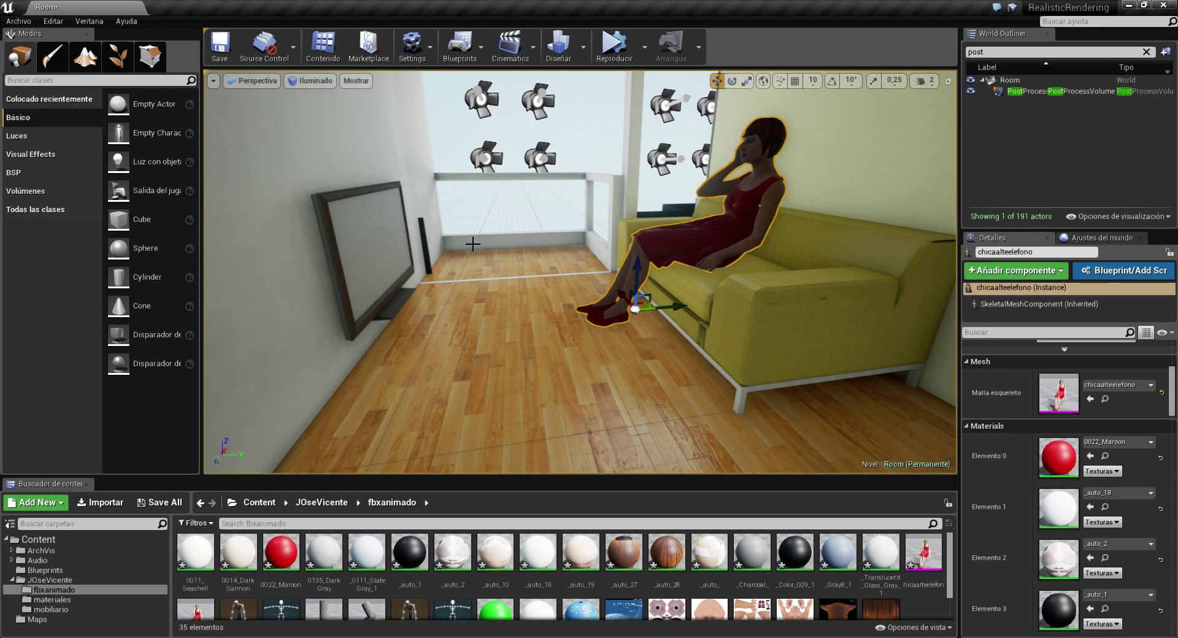
# - Raise the viewport/content browser splitter and open the JOseVicente materiales folder
pyautogui.moveTo(450, 325); pyautogui.dragTo(451, 326, button='right')
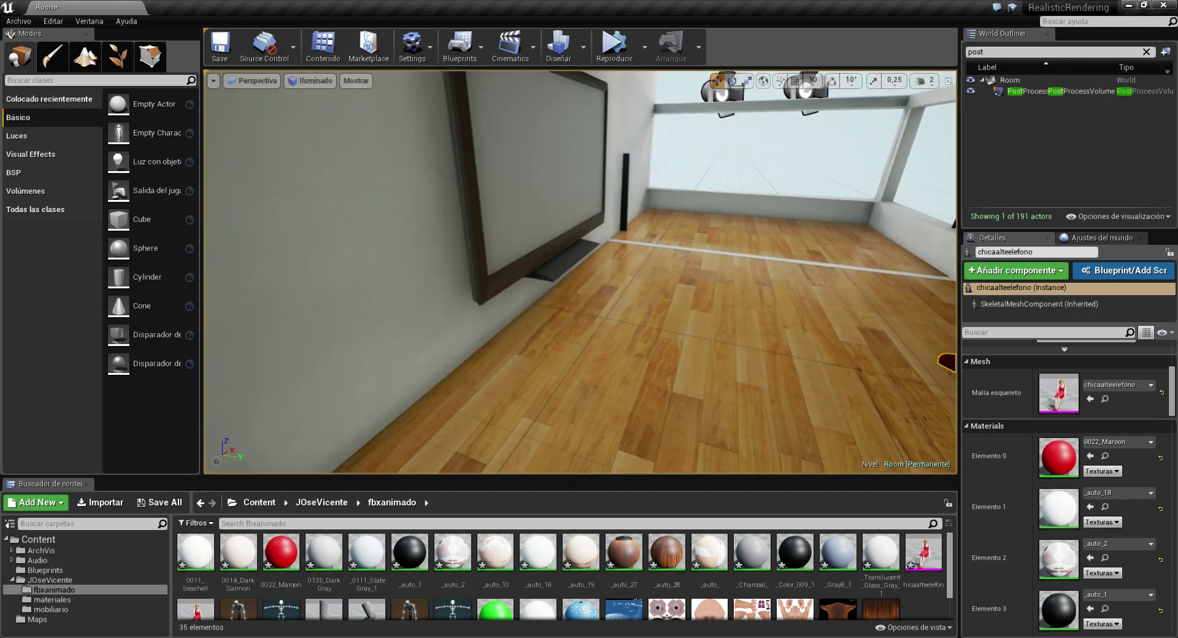
pyautogui.moveTo(506, 477); pyautogui.dragTo(513, 414)
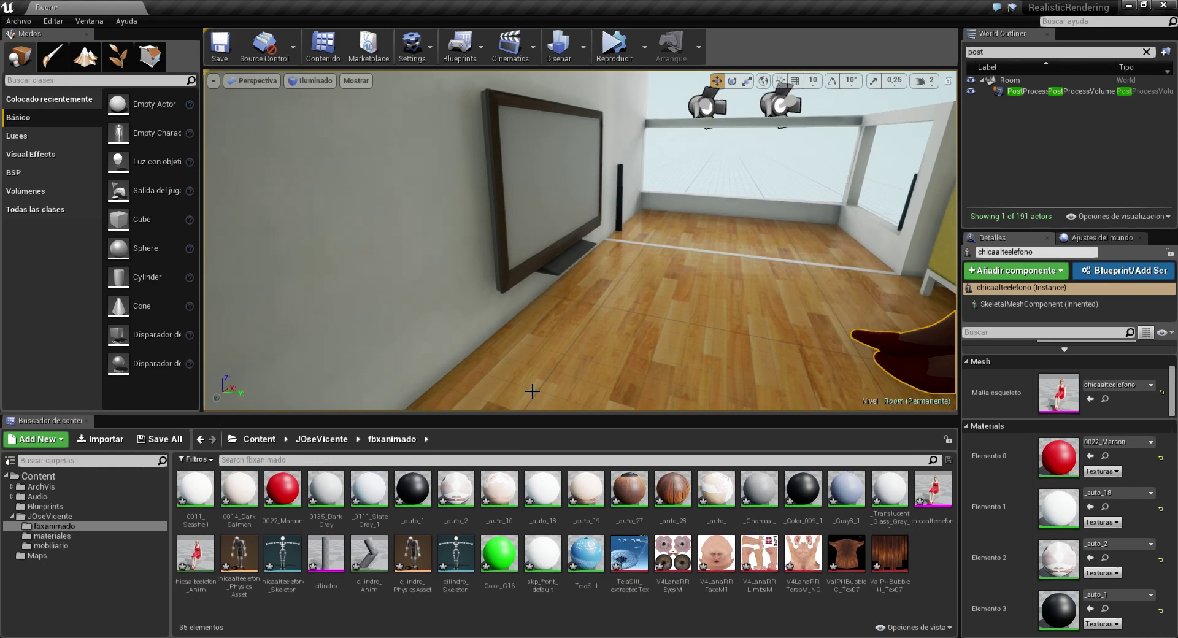
pyautogui.moveTo(546, 346); pyautogui.dragTo(547, 346, button='right')
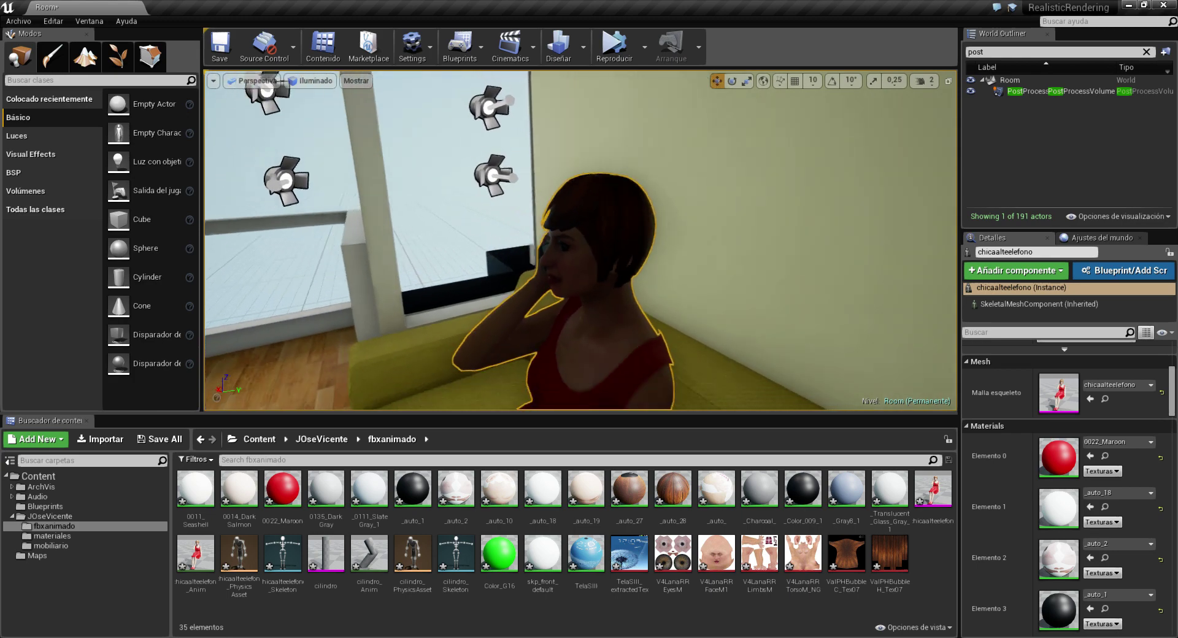
pyautogui.moveTo(549, 395); pyautogui.dragTo(549, 395, button='right')
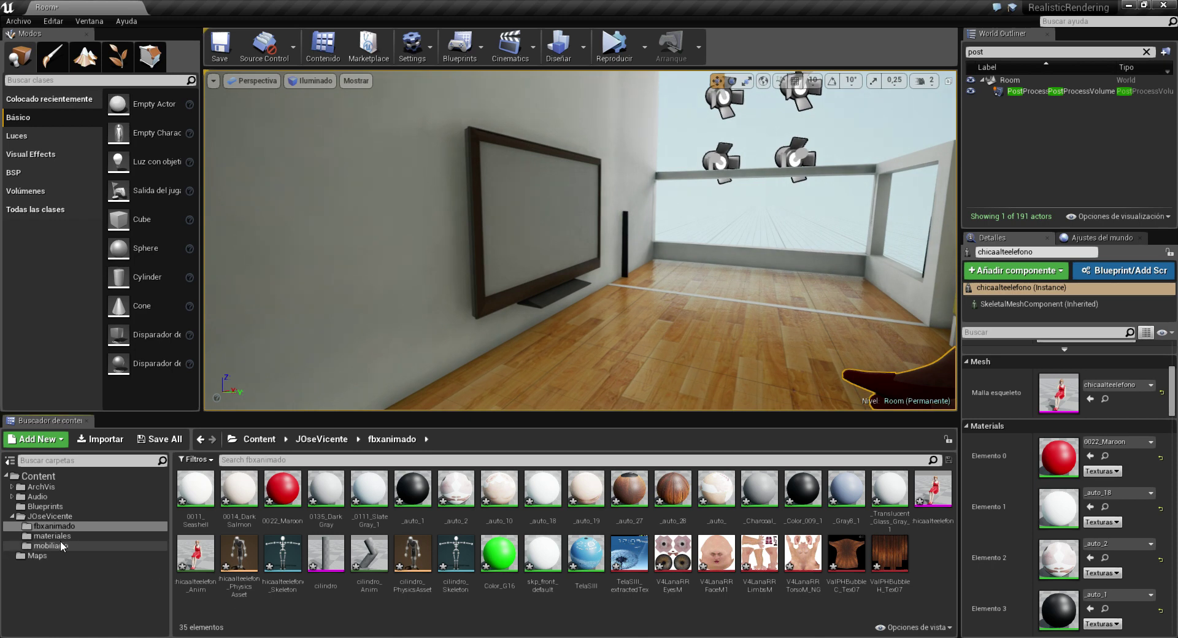
pyautogui.click(52, 536)
# - Create a new Material named pantallatele in materiales, open it in the Material Editor, then close it
pyautogui.rightClick(342, 570)
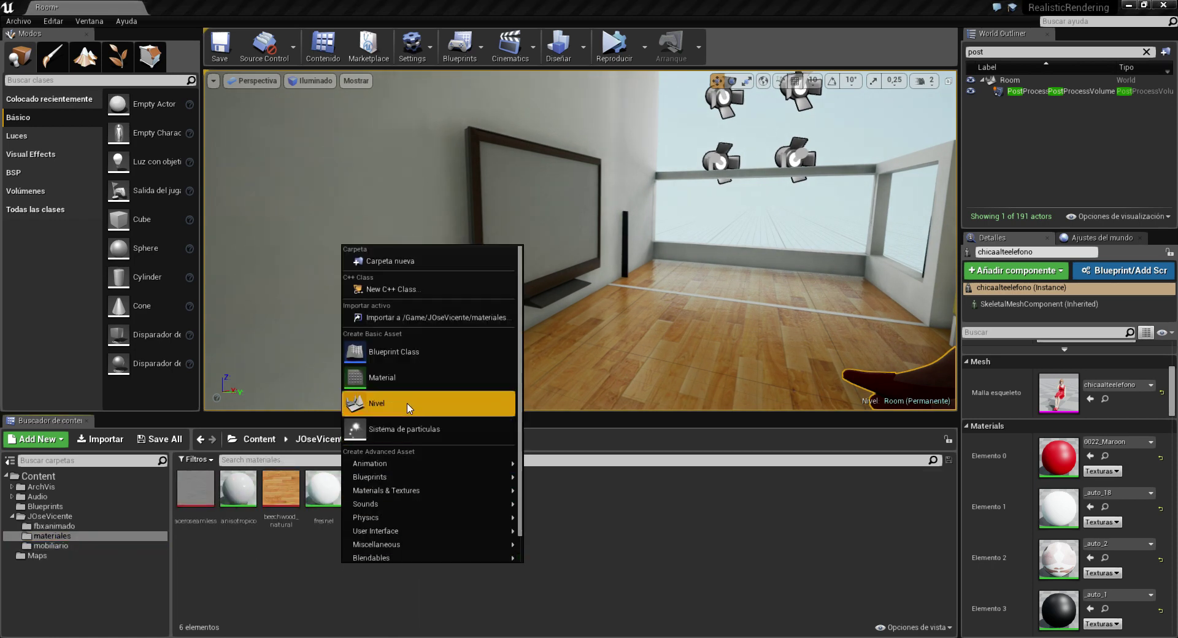
pyautogui.click(407, 378)
pyautogui.write('pantallat')
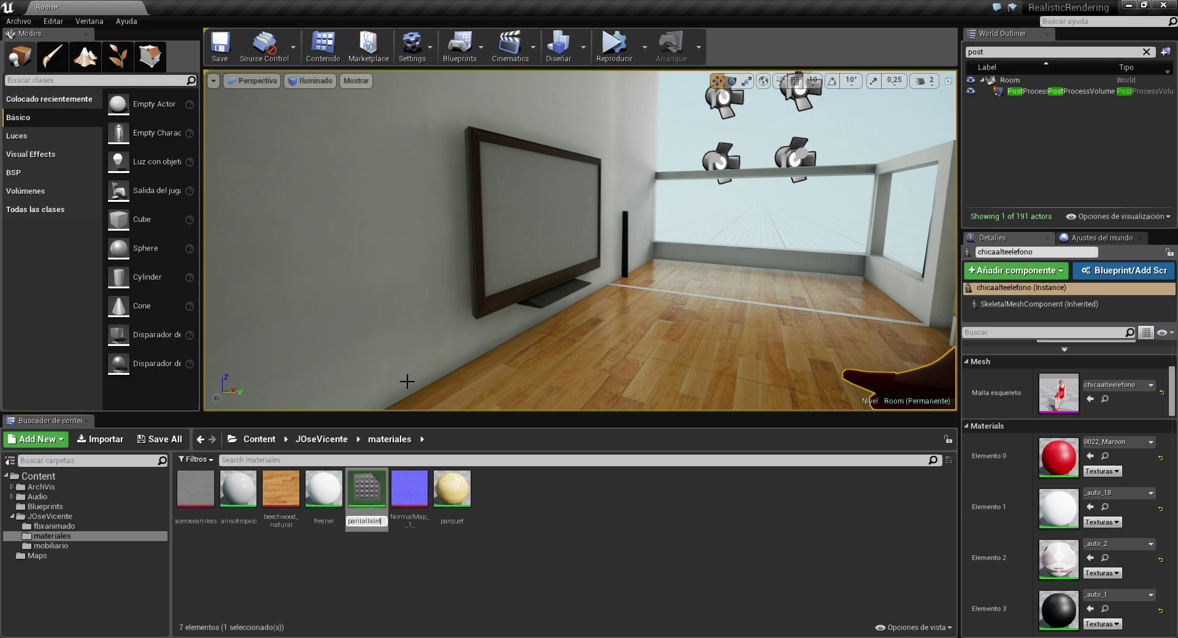
pyautogui.write('el')
pyautogui.press('Return')
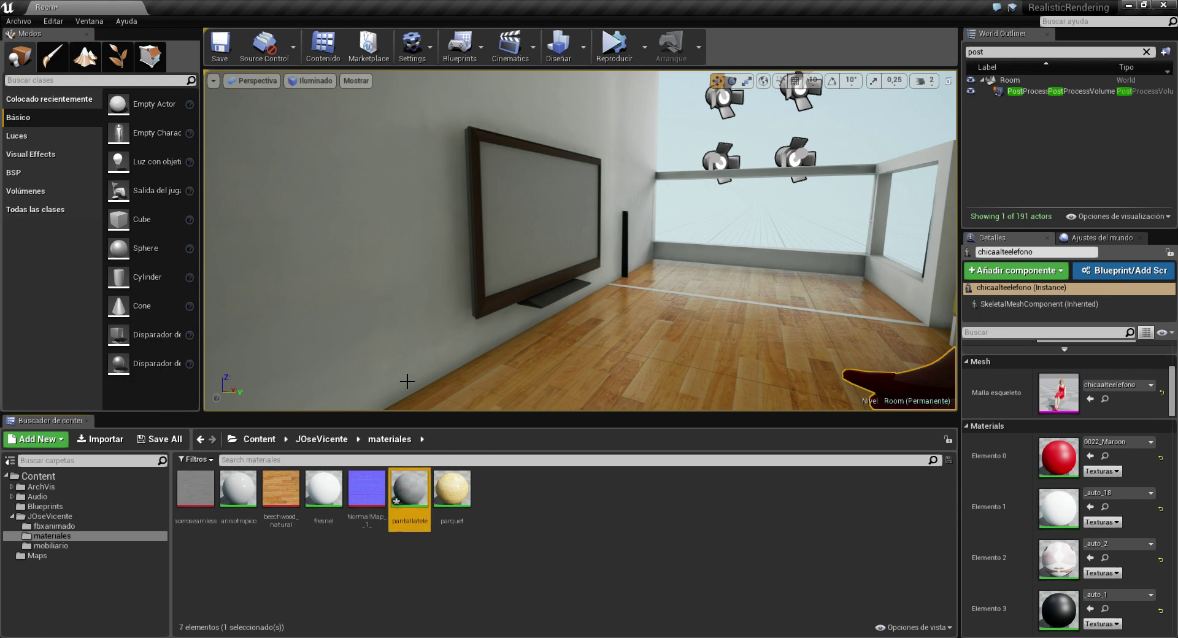
pyautogui.doubleClick(421, 487)
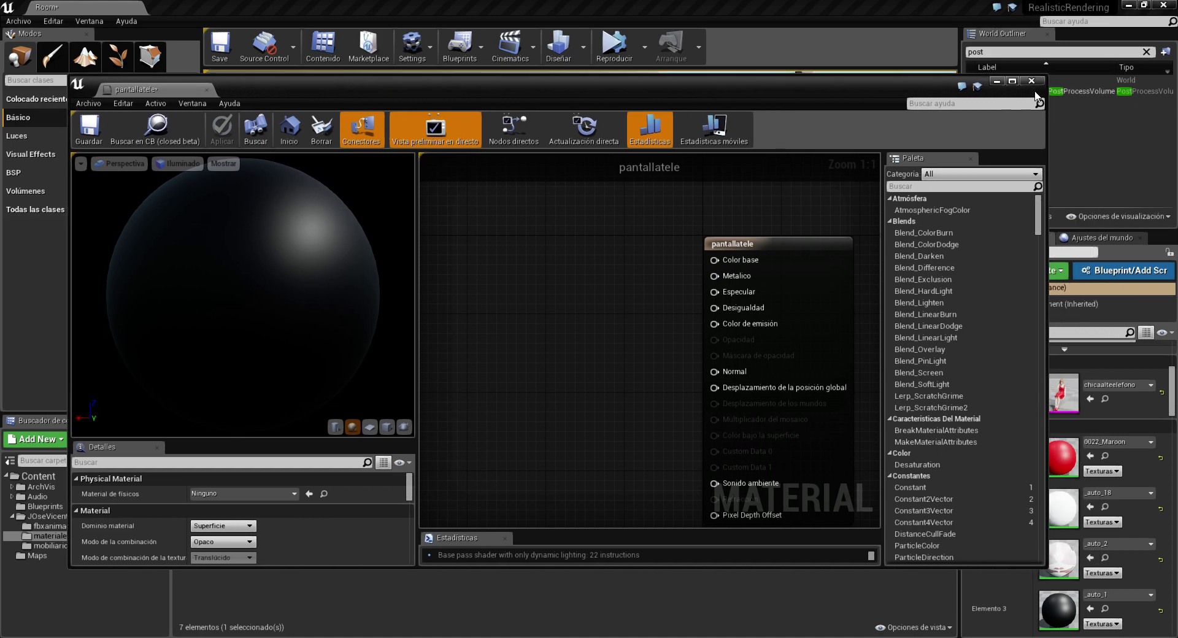
pyautogui.click(1032, 83)
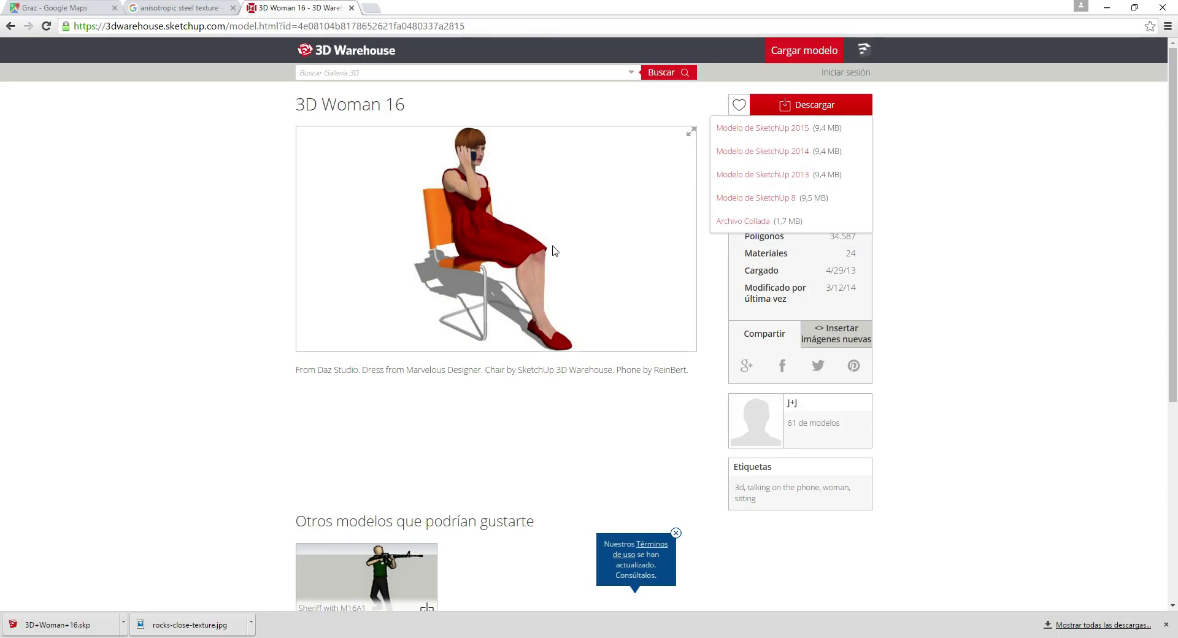
# - Search Google Images for 'mister robot' and open a full-size still image
pyautogui.click(372, 7)
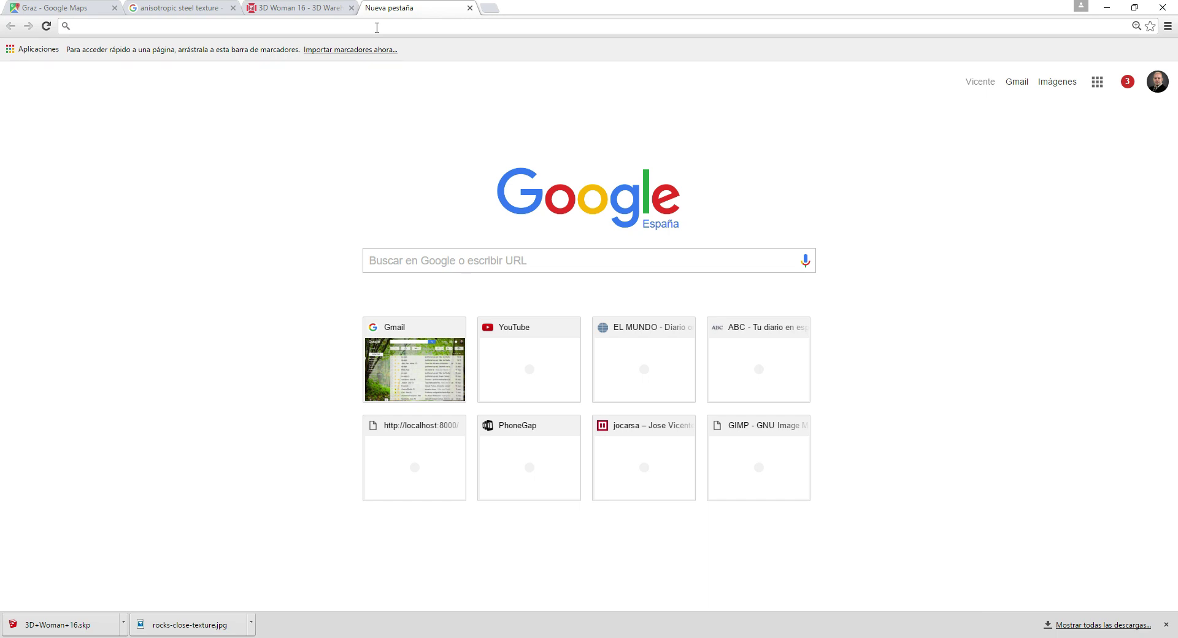
pyautogui.write('mister r')
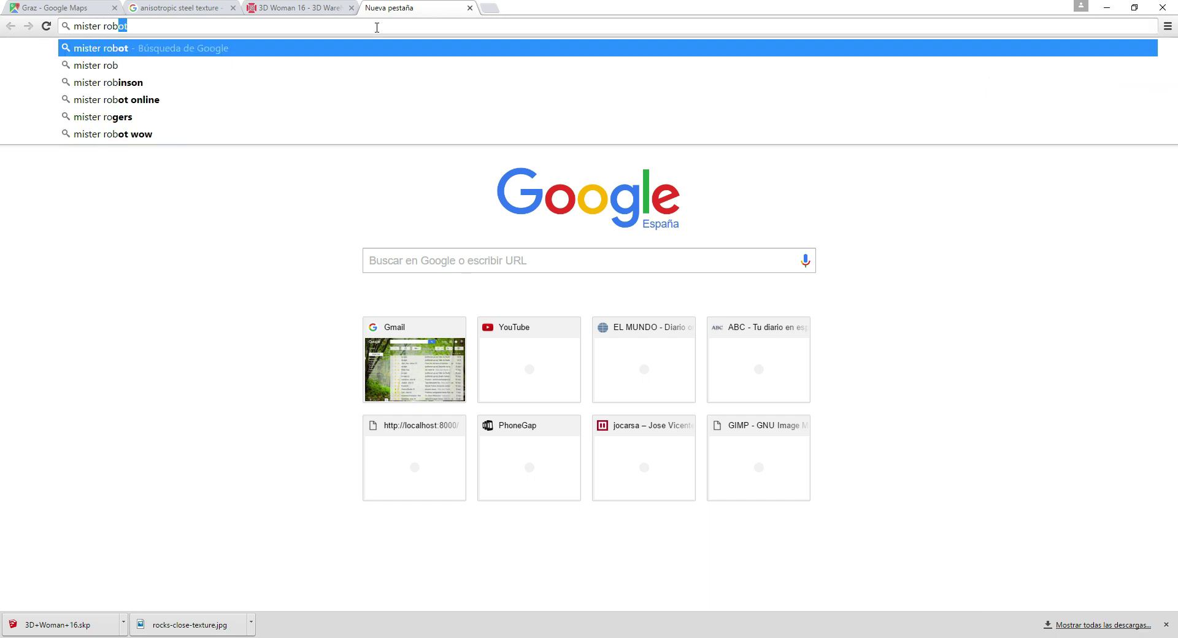
pyautogui.write('obot')
pyautogui.press('Return')
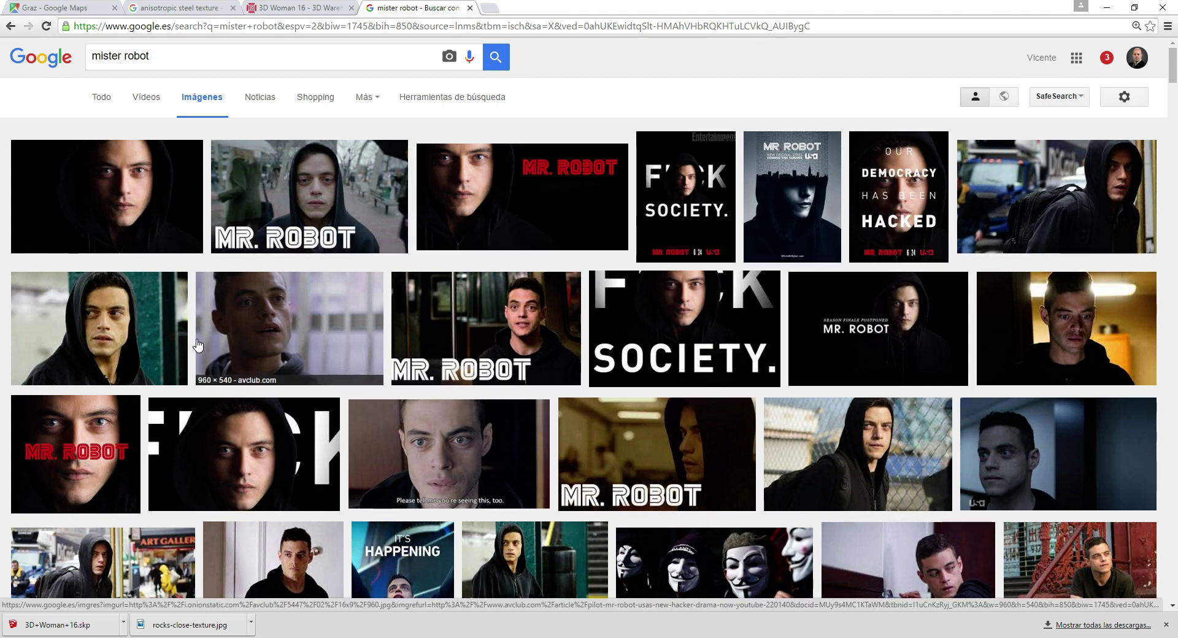
pyautogui.click(152, 323)
pyautogui.click(875, 314)
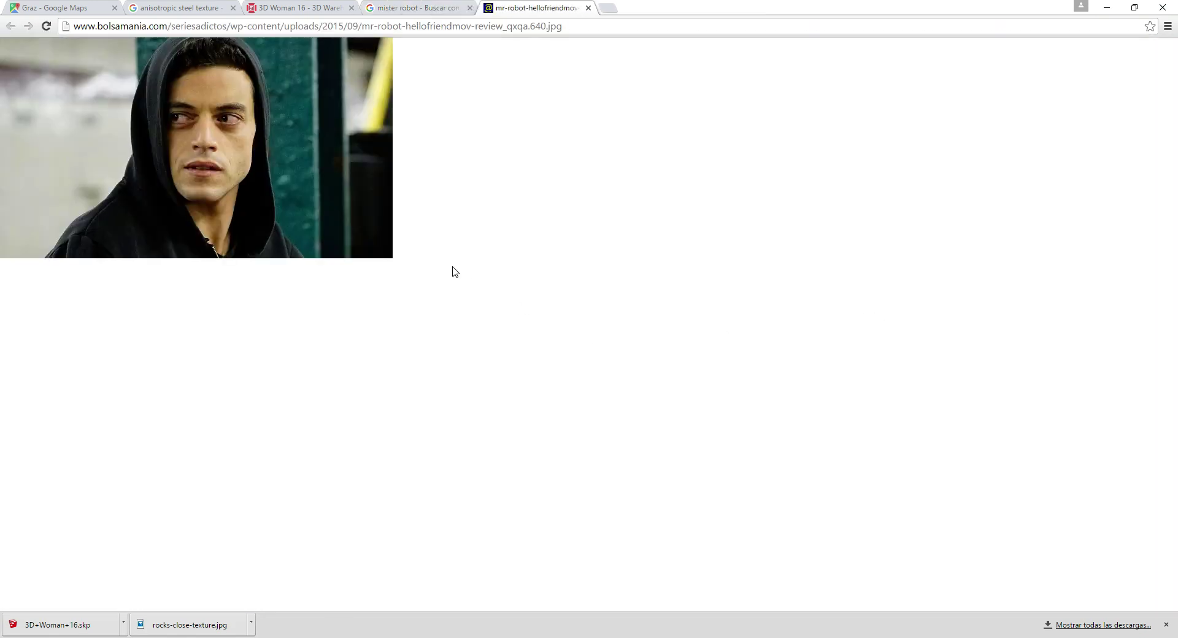
# - Save the image into Desktop\JoseVicente-Unreal and return to Unreal
pyautogui.rightClick(274, 146)
pyautogui.click(302, 170)
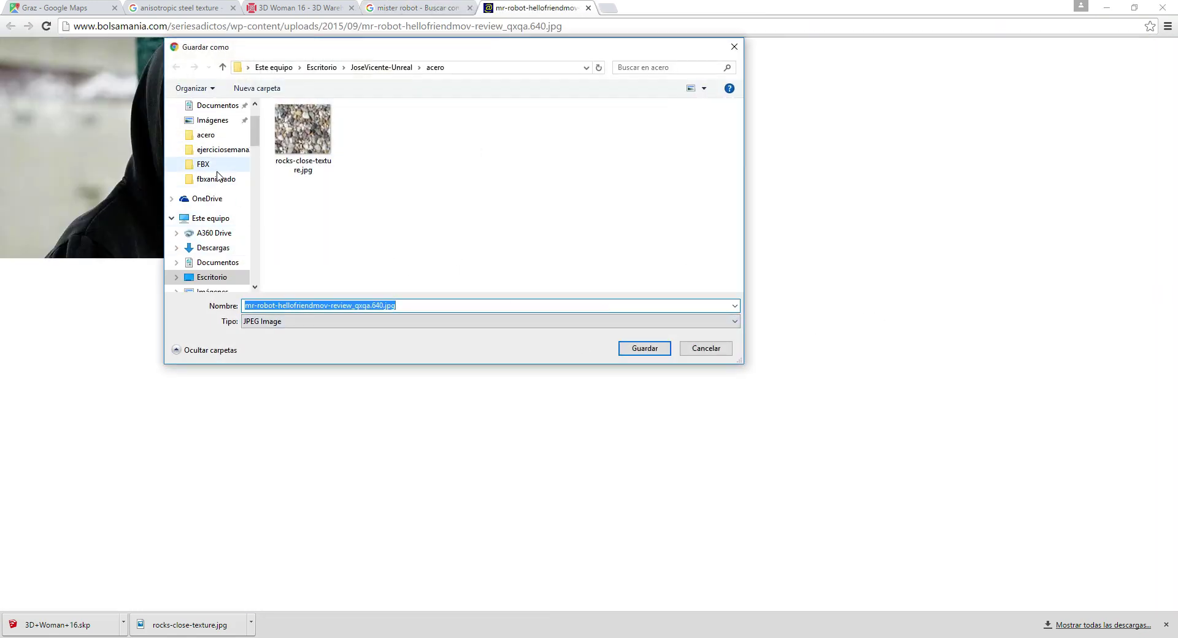
pyautogui.click(217, 278)
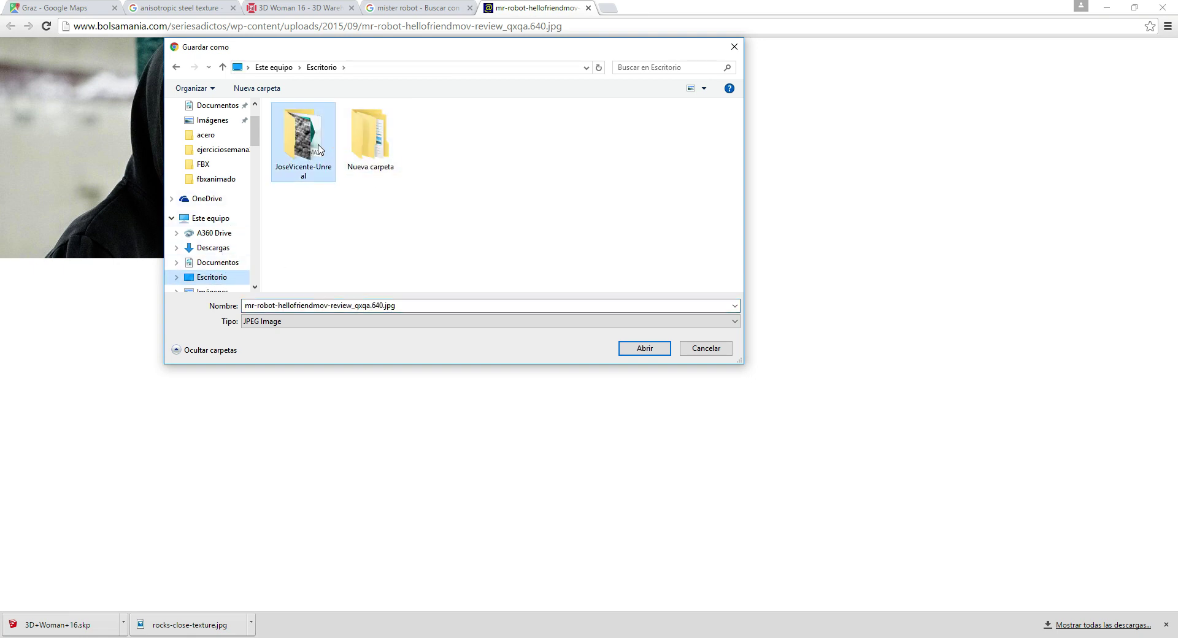
pyautogui.doubleClick(303, 130)
pyautogui.click(640, 348)
pyautogui.hotkey('alt', 'Tab')
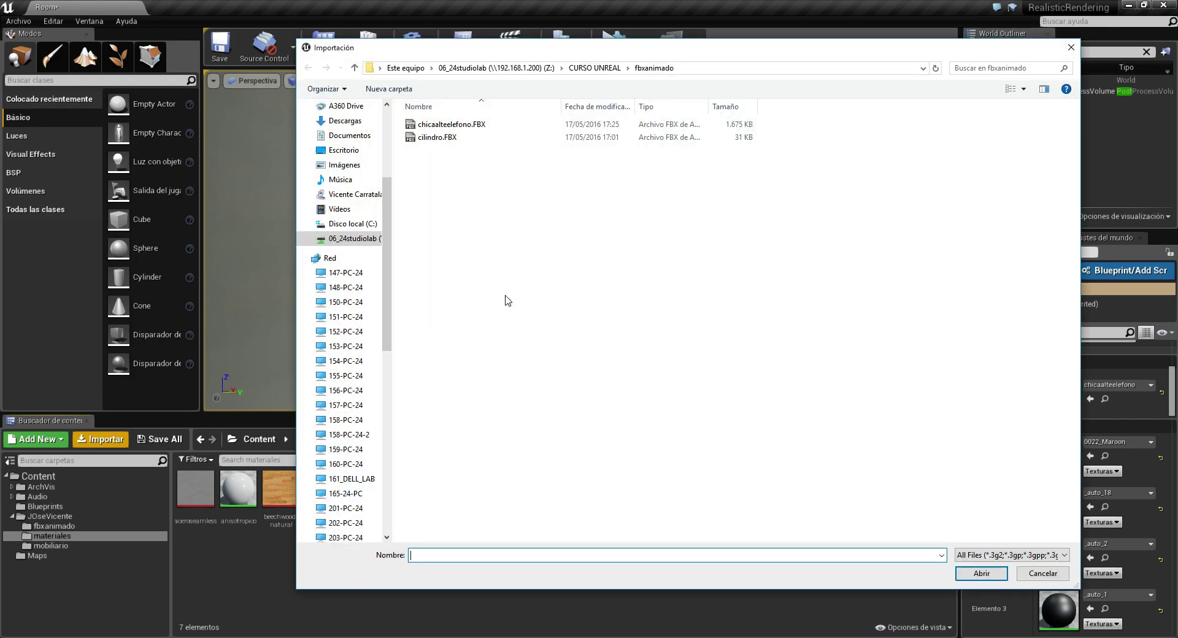
# - Import the mr-robot image from Desktop\JoseVicente-Unreal as a texture
pyautogui.click(343, 153)
pyautogui.doubleClick(445, 148)
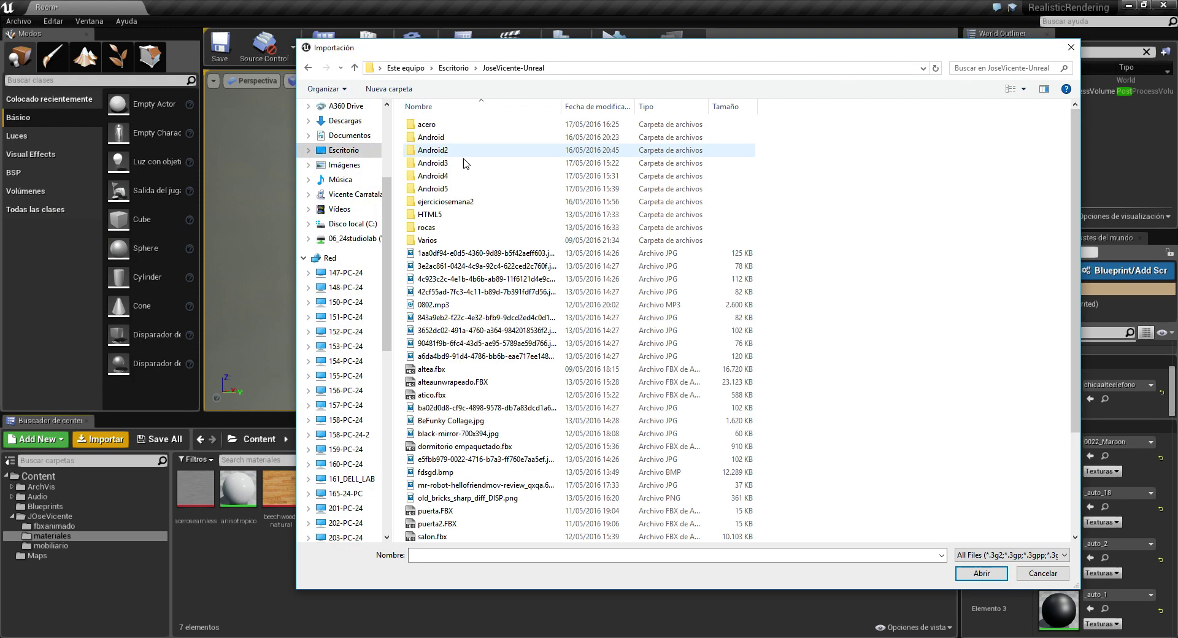
pyautogui.click(627, 111)
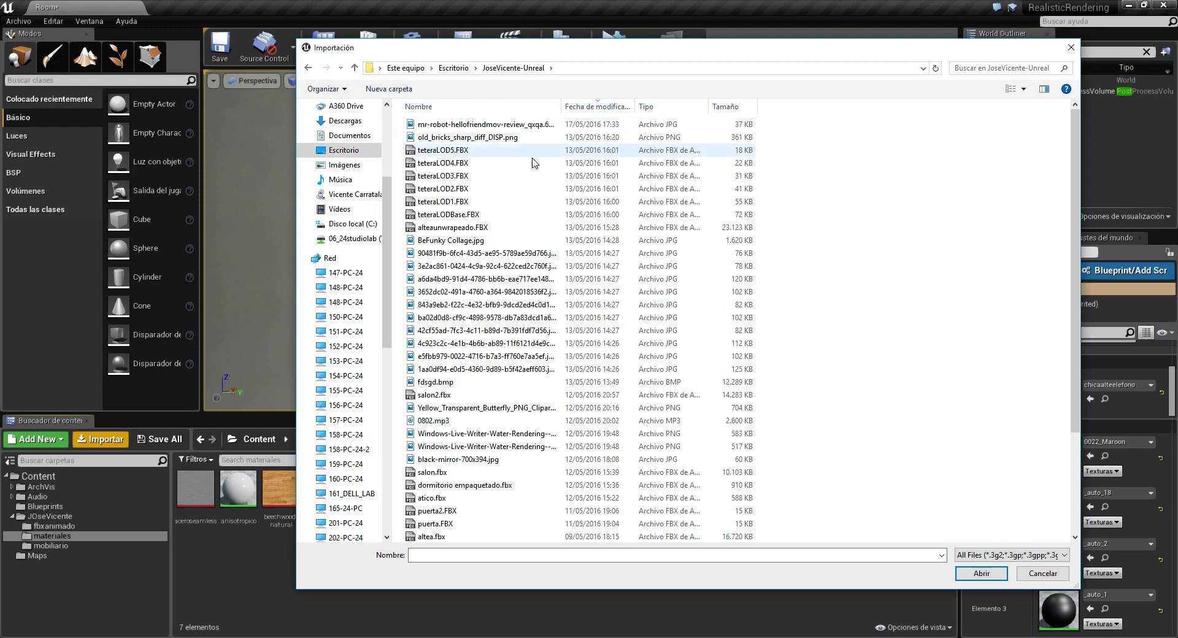
pyautogui.doubleClick(448, 125)
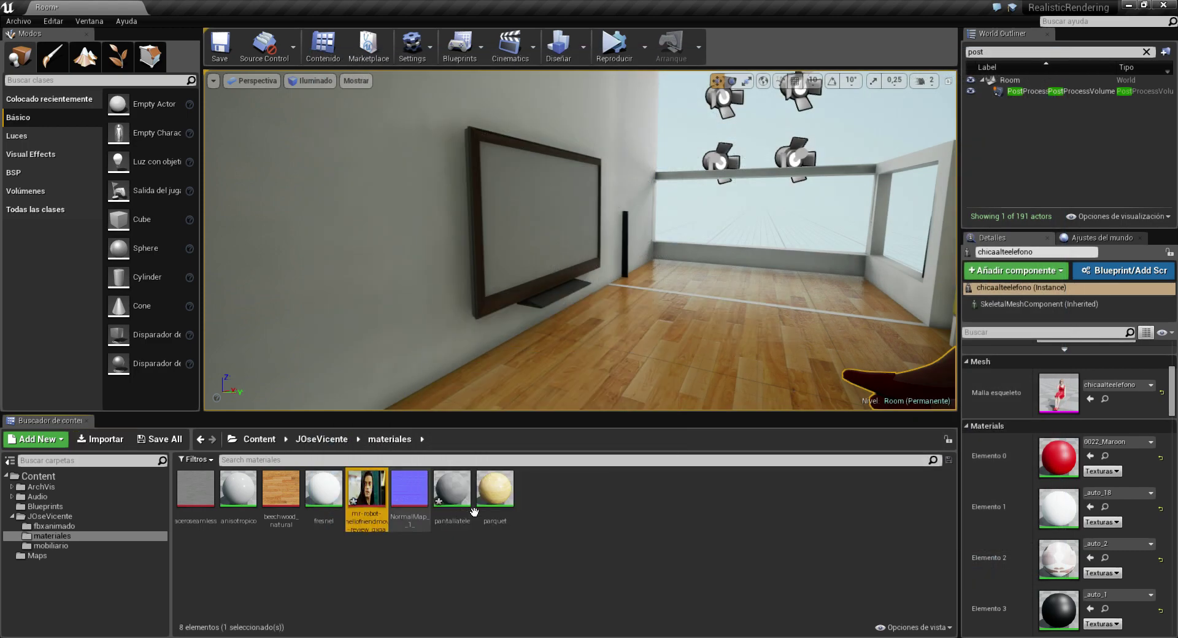
# - Add the mr-robot texture to pantallatele and wire its RGB to Base Color and Emissive Color
pyautogui.doubleClick(452, 491)
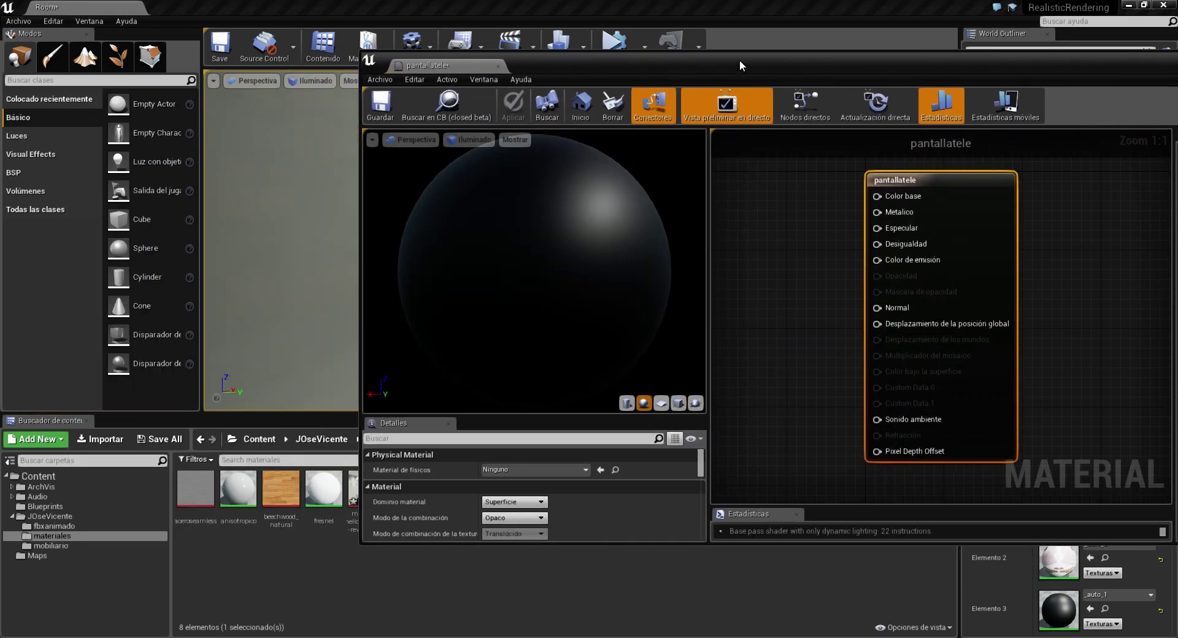
pyautogui.moveTo(739, 61); pyautogui.dragTo(832, 52)
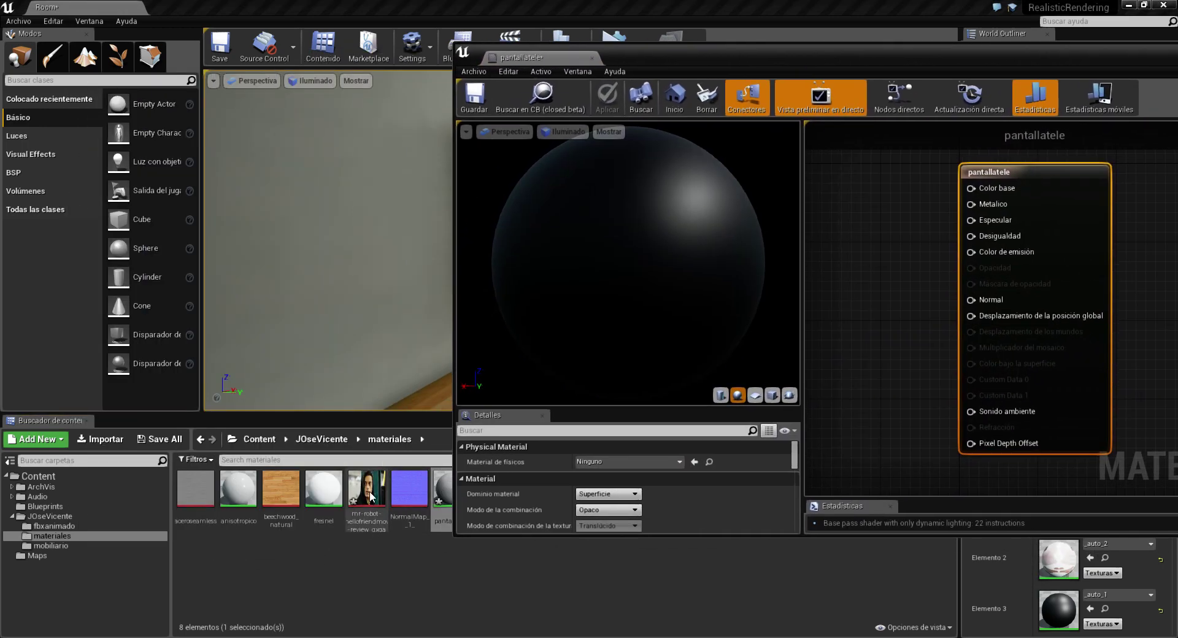
pyautogui.moveTo(371, 497); pyautogui.dragTo(851, 273)
pyautogui.moveTo(863, 60); pyautogui.dragTo(650, 65)
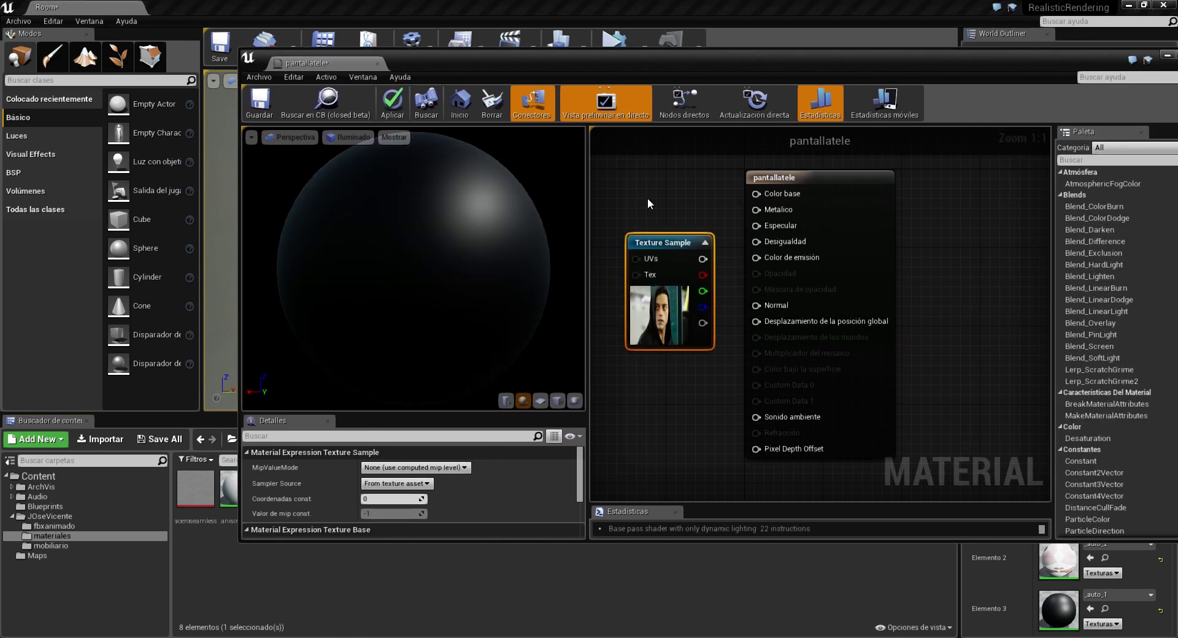
pyautogui.moveTo(670, 313)
pyautogui.mouseDown()
pyautogui.moveTo(670, 248)
pyautogui.moveTo(659, 238)
pyautogui.moveTo(724, 264)
pyautogui.mouseUp()
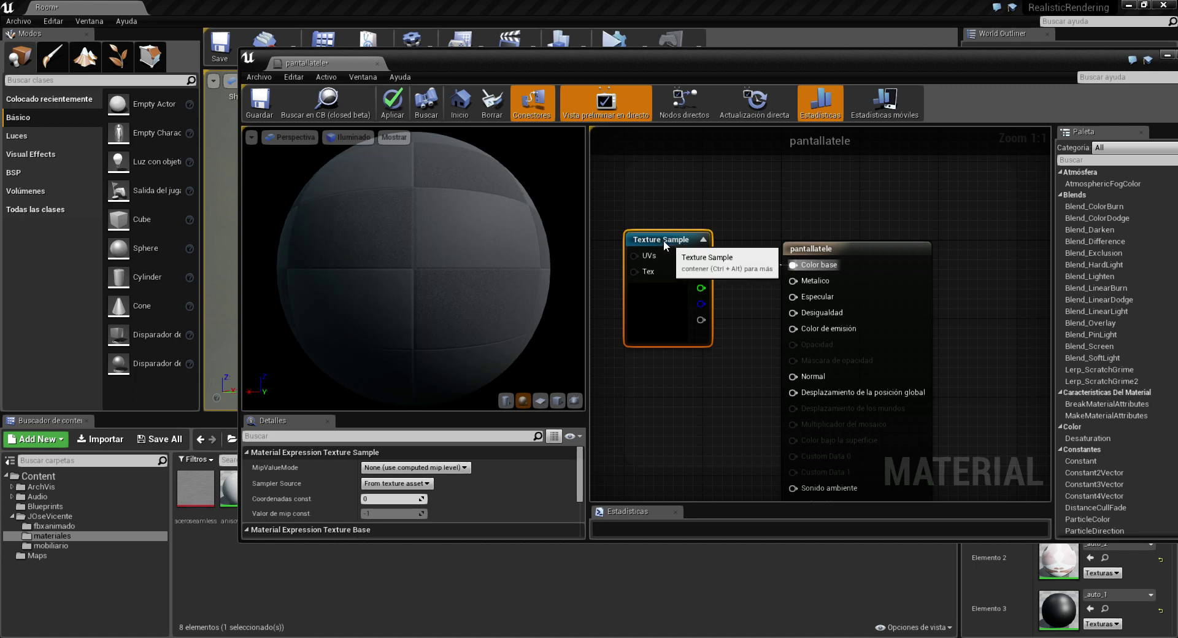
pyautogui.moveTo(664, 240); pyautogui.dragTo(634, 231)
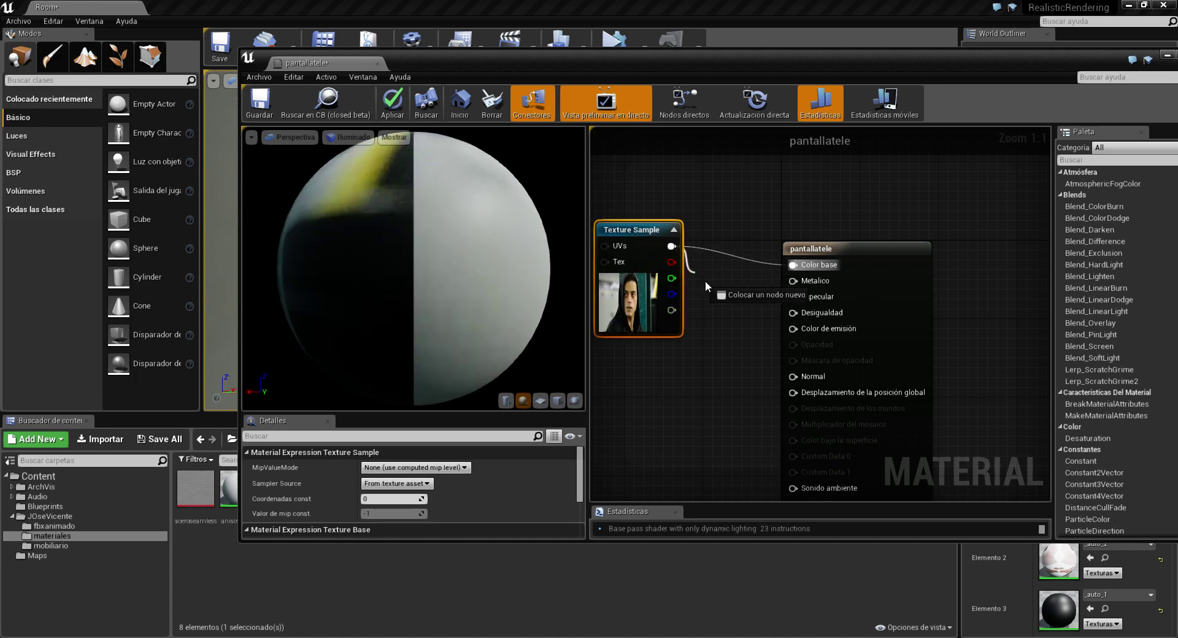
pyautogui.moveTo(794, 337); pyautogui.dragTo(792, 330)
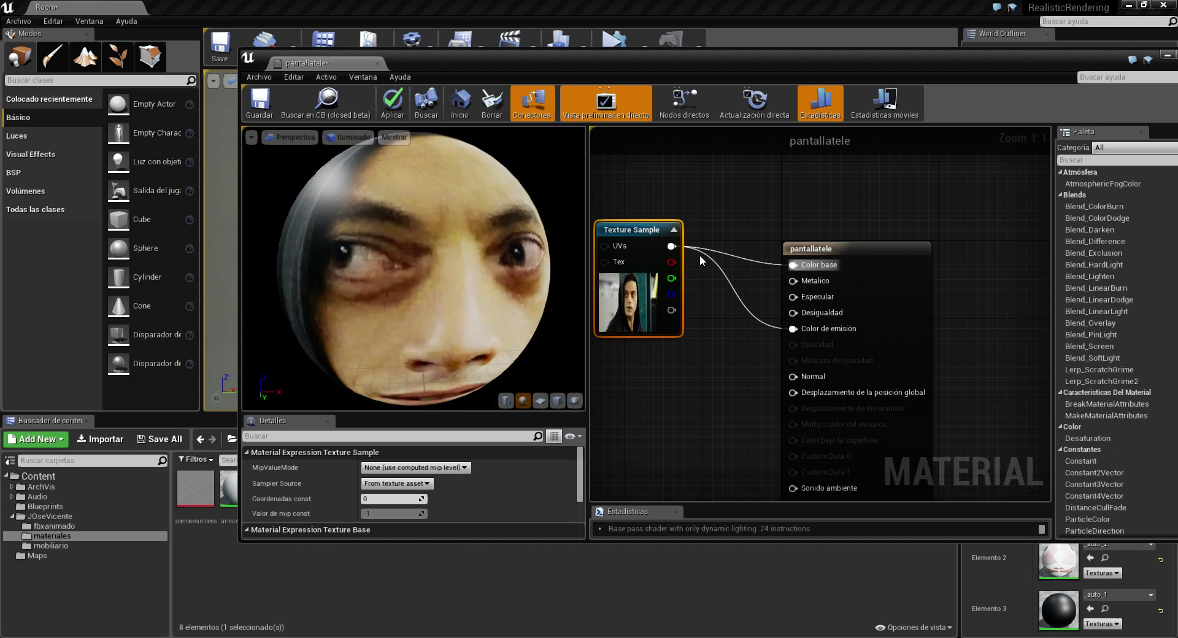
pyautogui.moveTo(699, 255); pyautogui.dragTo(740, 319, button='right')
pyautogui.click(684, 322)
# - Shift the Texture Sample left and add a Lerp node below it in pantallatele
pyautogui.rightClick(673, 325)
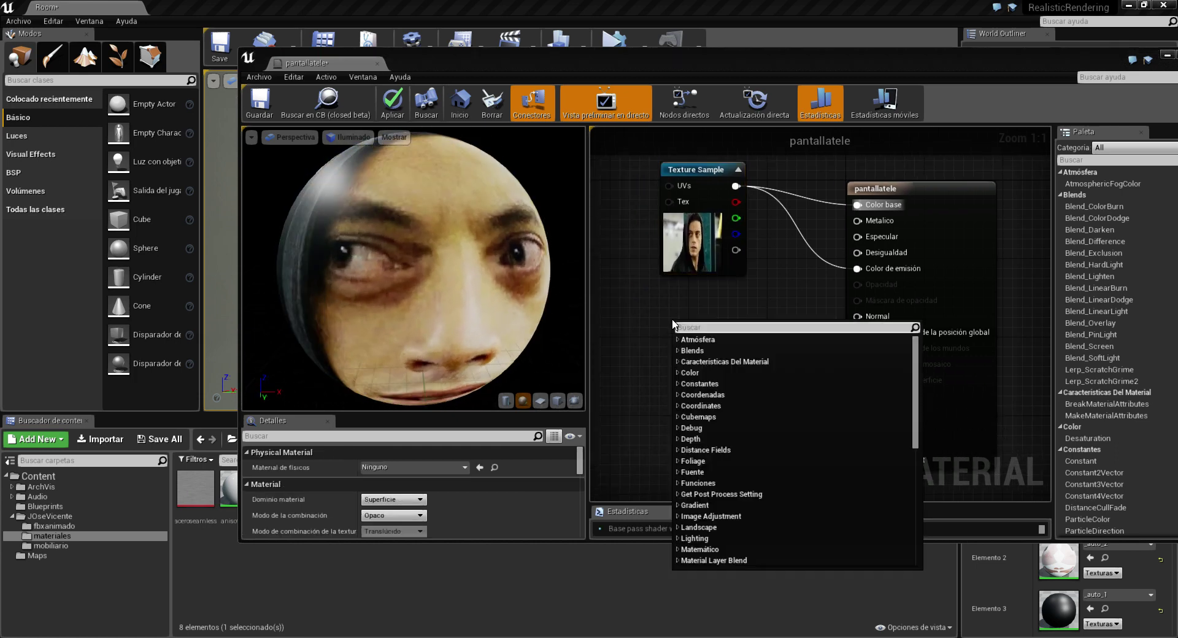
pyautogui.click(650, 315)
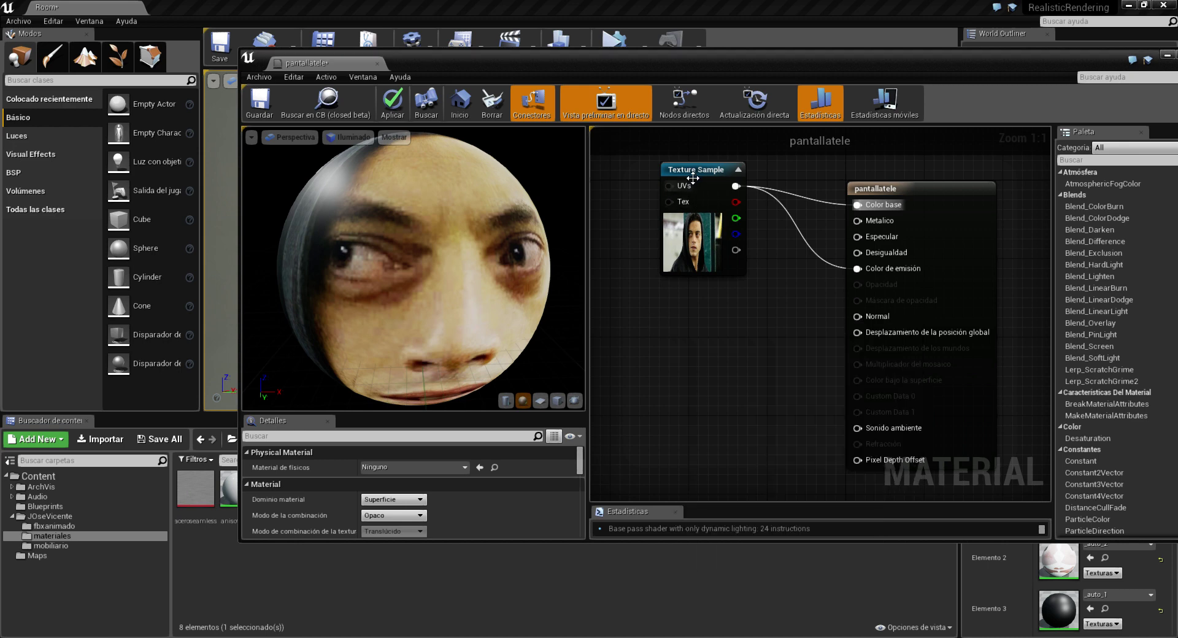
pyautogui.moveTo(689, 173); pyautogui.dragTo(660, 175)
pyautogui.click(678, 337)
pyautogui.rightClick(661, 330)
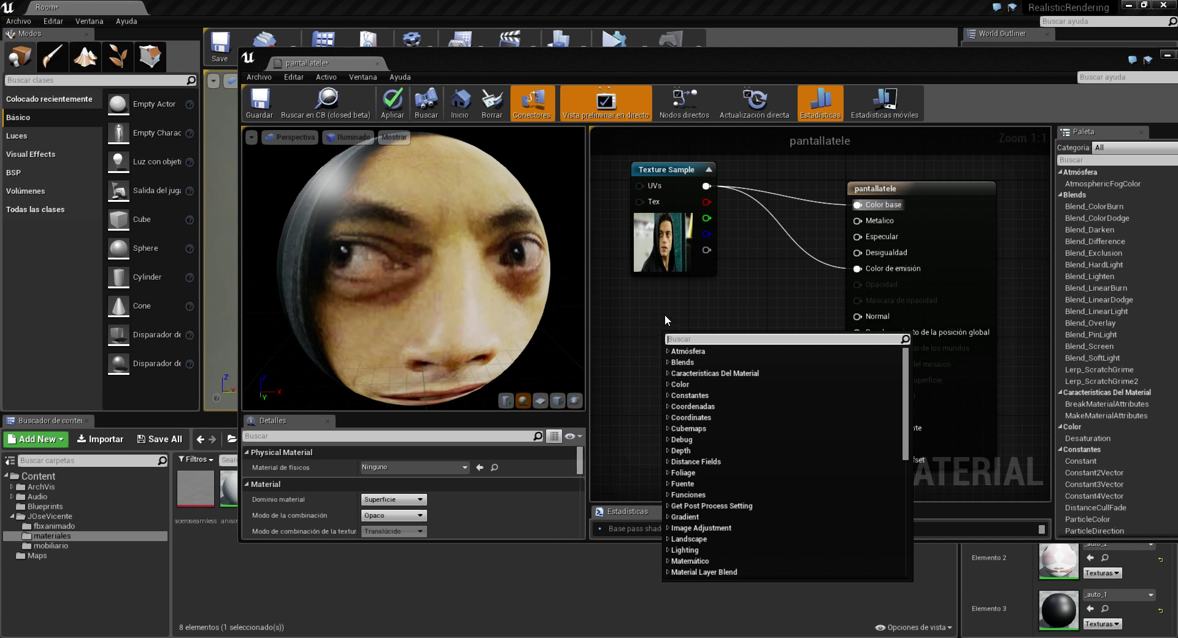
pyautogui.write('lerp')
pyautogui.press('Return')
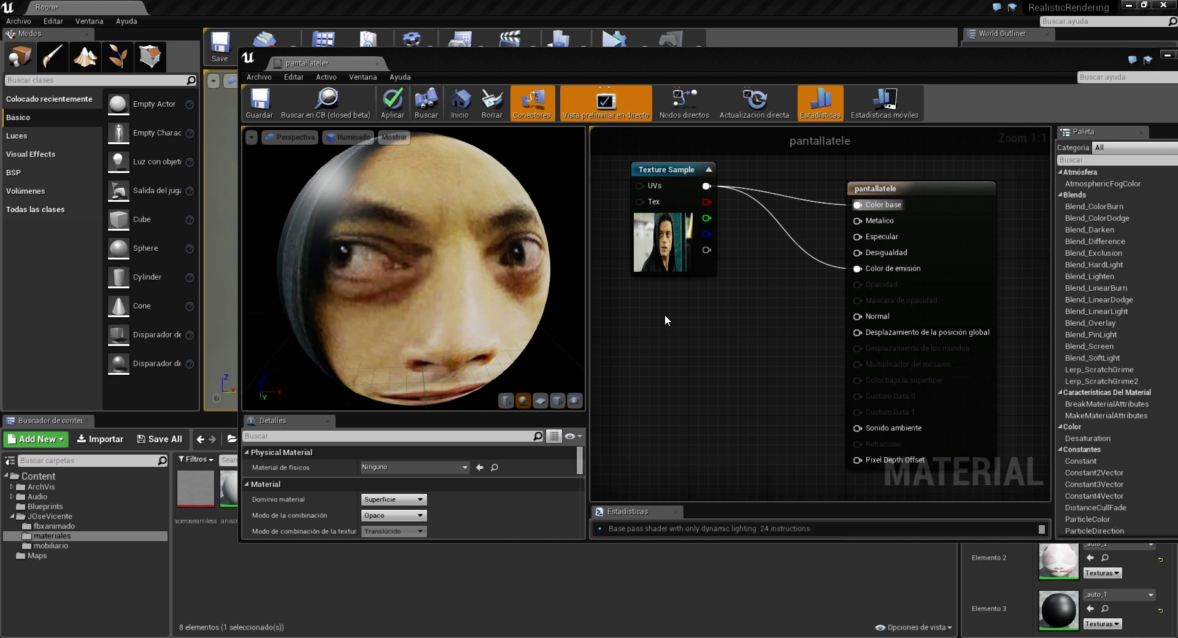
pyautogui.moveTo(680, 346); pyautogui.dragTo(732, 331)
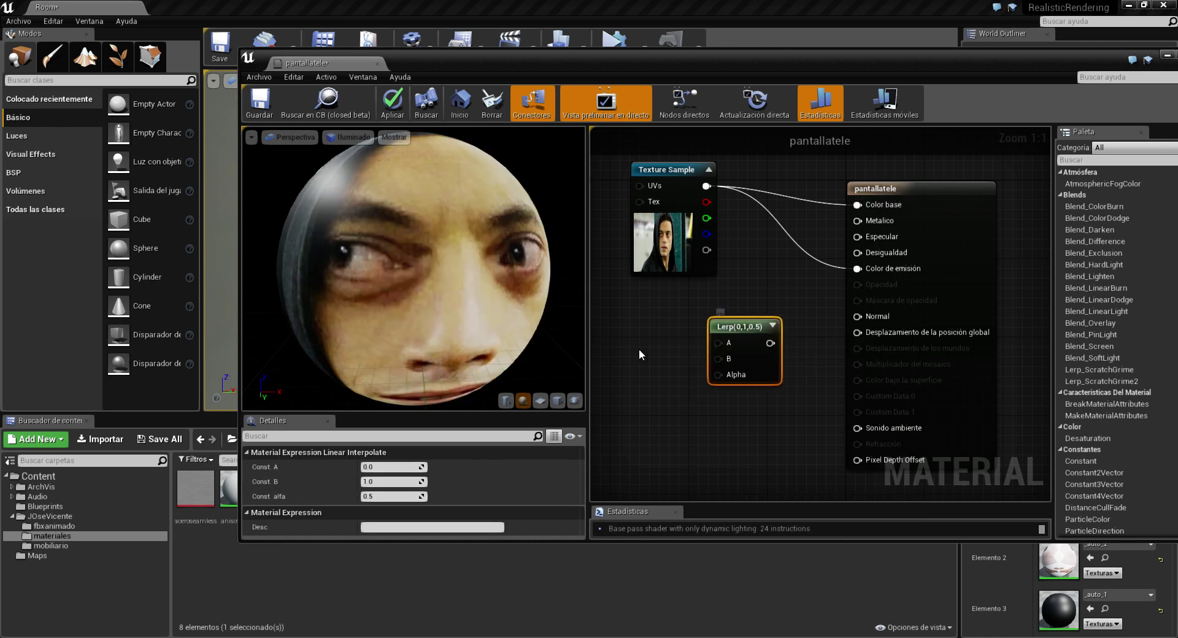
pyautogui.click(616, 338)
# - Add two Constant3Vector colour nodes and a Fresnel node to the graph
pyautogui.click(609, 337)
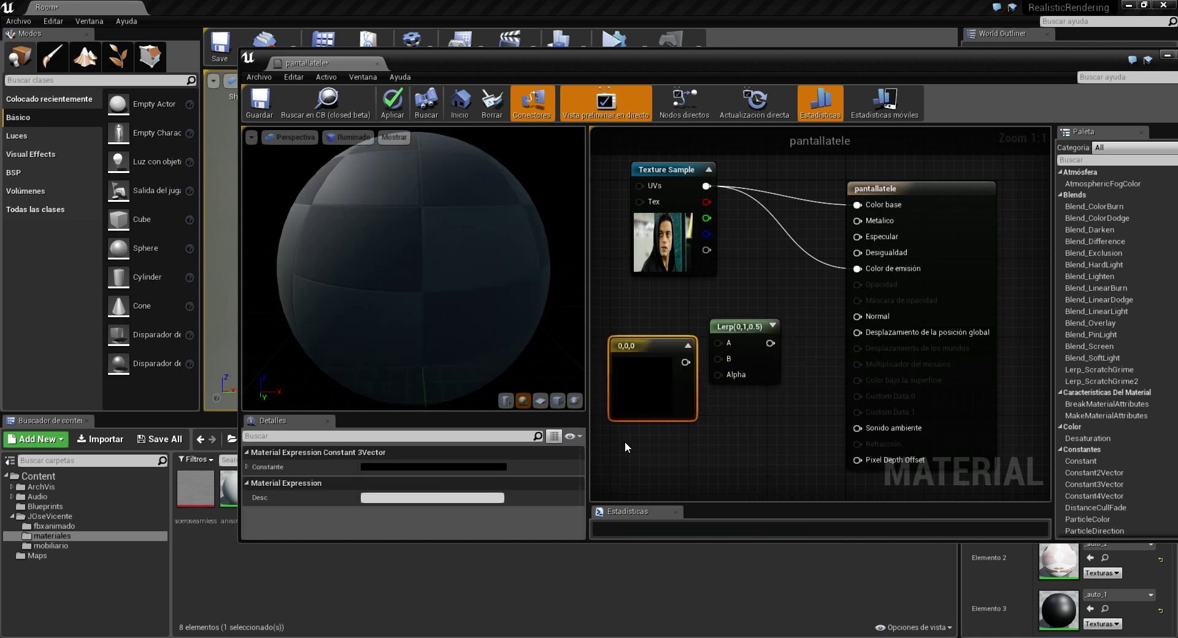
pyautogui.click(624, 439)
pyautogui.moveTo(651, 491); pyautogui.dragTo(658, 409, button='right')
pyautogui.rightClick(653, 423)
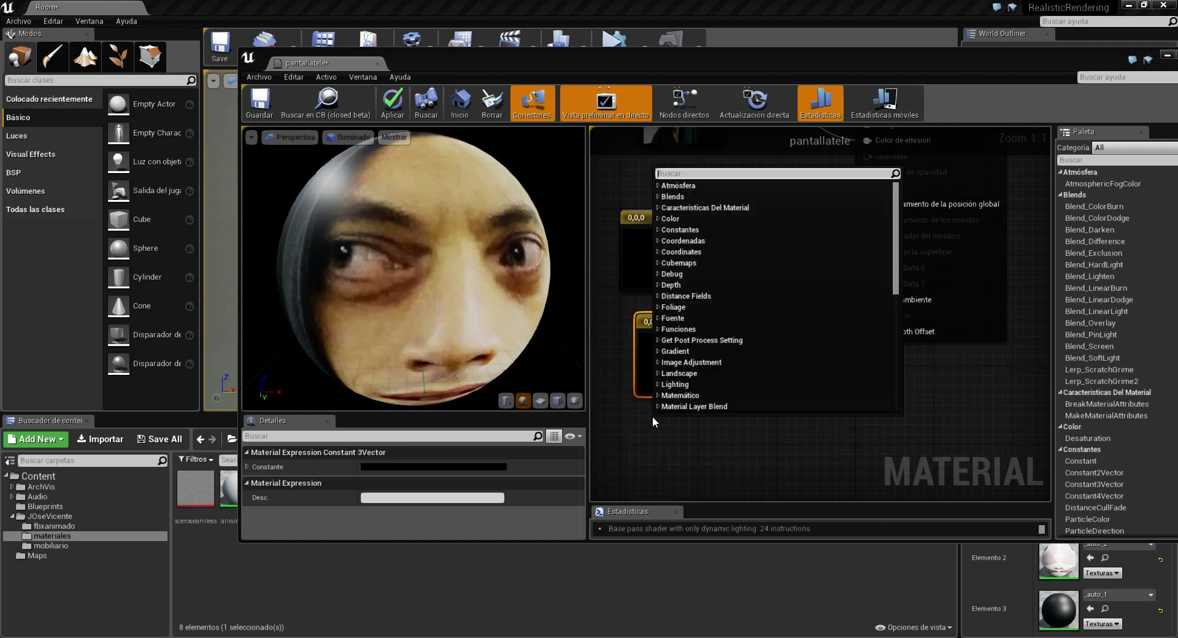
pyautogui.write('fres')
pyautogui.press('Return')
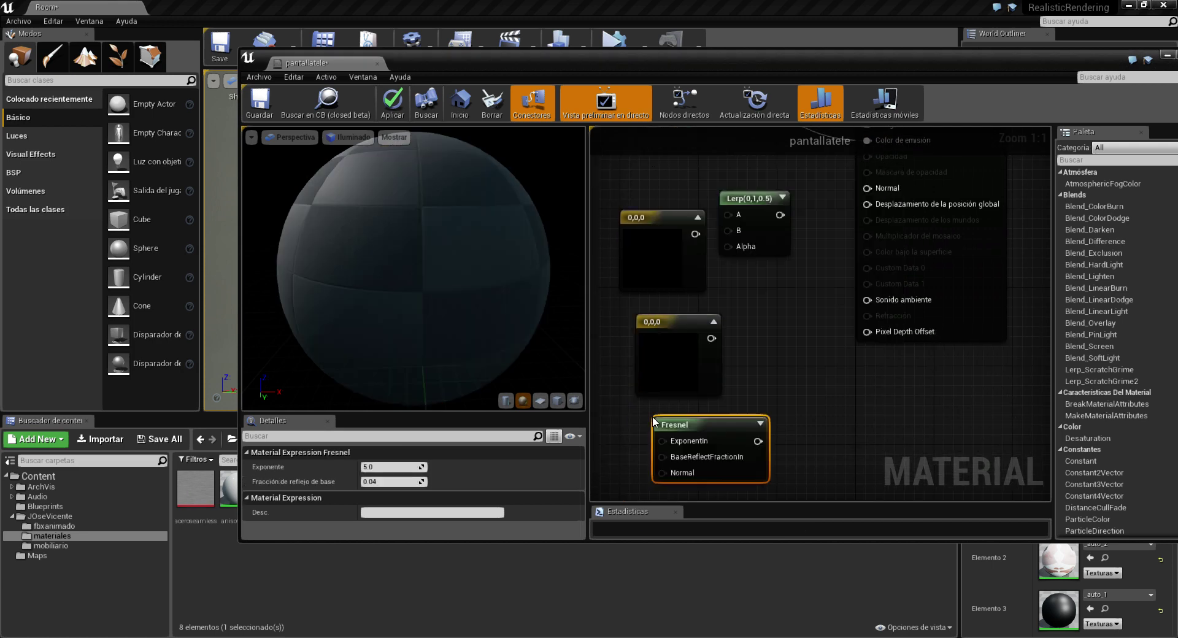
# - Wire the two constants into Lerp A and B and the Fresnel into Alpha
pyautogui.moveTo(668, 236); pyautogui.dragTo(712, 335, button='right')
pyautogui.moveTo(713, 335)
pyautogui.mouseDown()
pyautogui.moveTo(691, 294)
pyautogui.moveTo(756, 316)
pyautogui.mouseUp()
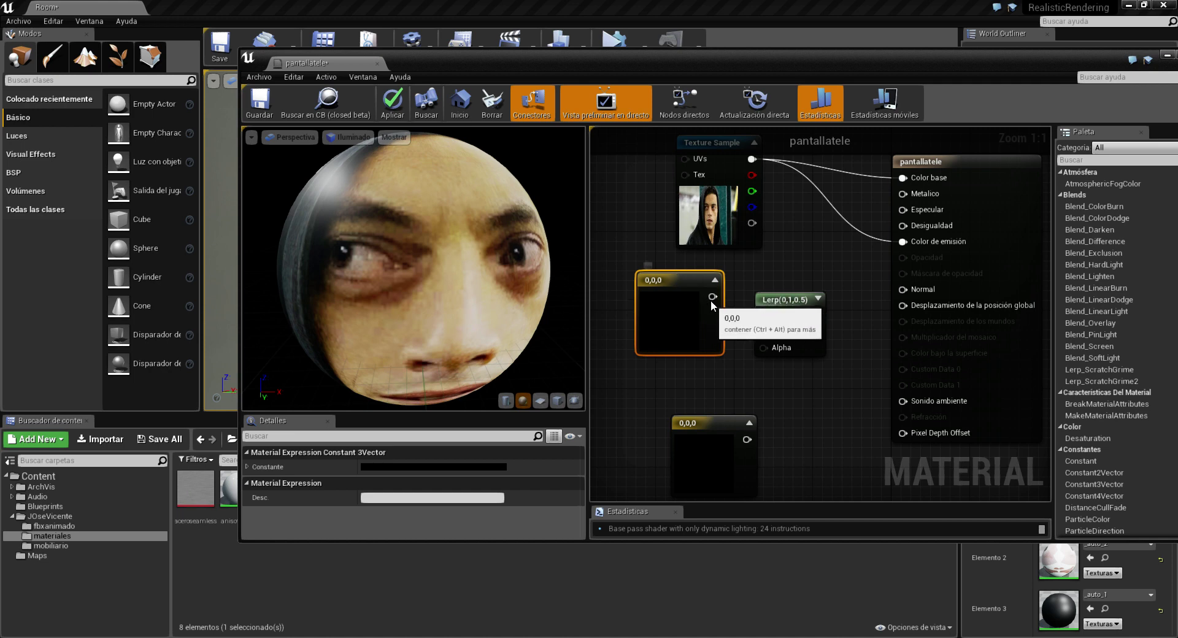
pyautogui.moveTo(658, 280); pyautogui.dragTo(621, 271)
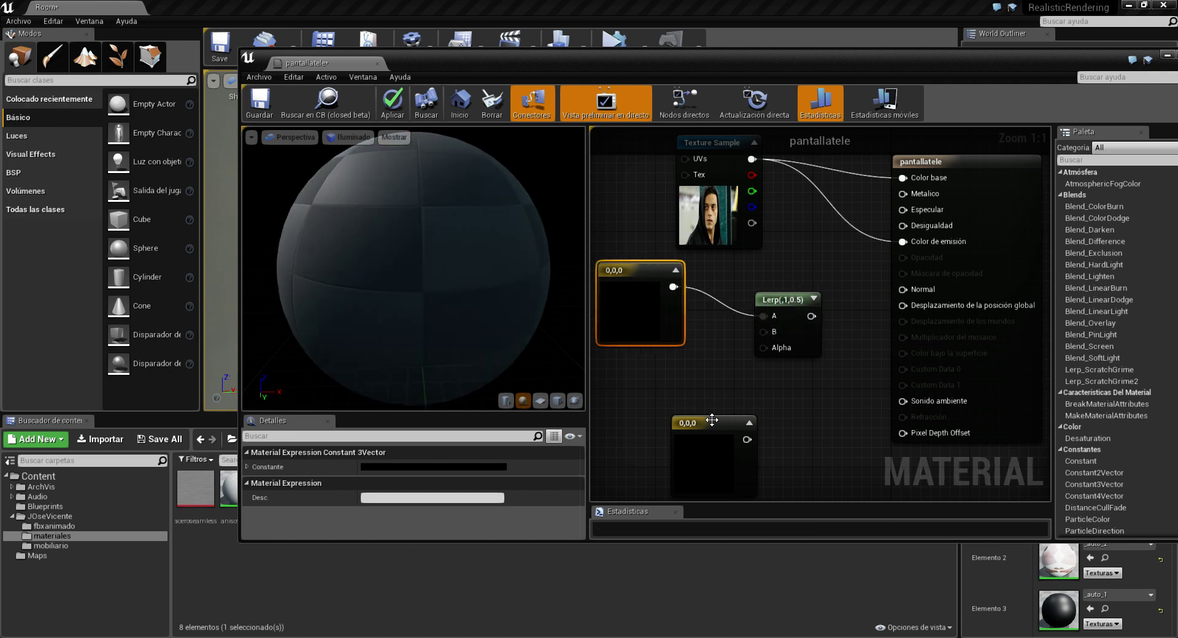
pyautogui.moveTo(709, 424)
pyautogui.mouseDown()
pyautogui.moveTo(642, 379)
pyautogui.moveTo(687, 398)
pyautogui.mouseUp()
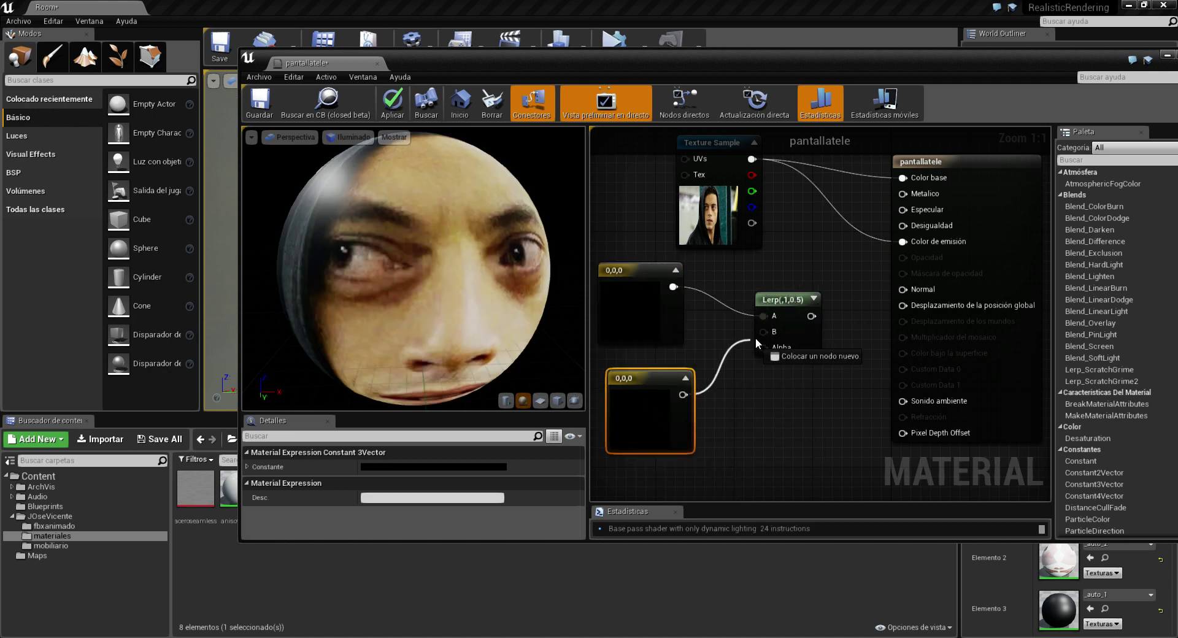
pyautogui.moveTo(767, 362); pyautogui.dragTo(763, 331)
pyautogui.moveTo(789, 420)
pyautogui.mouseDown()
pyautogui.moveTo(678, 416)
pyautogui.moveTo(677, 426)
pyautogui.mouseUp()
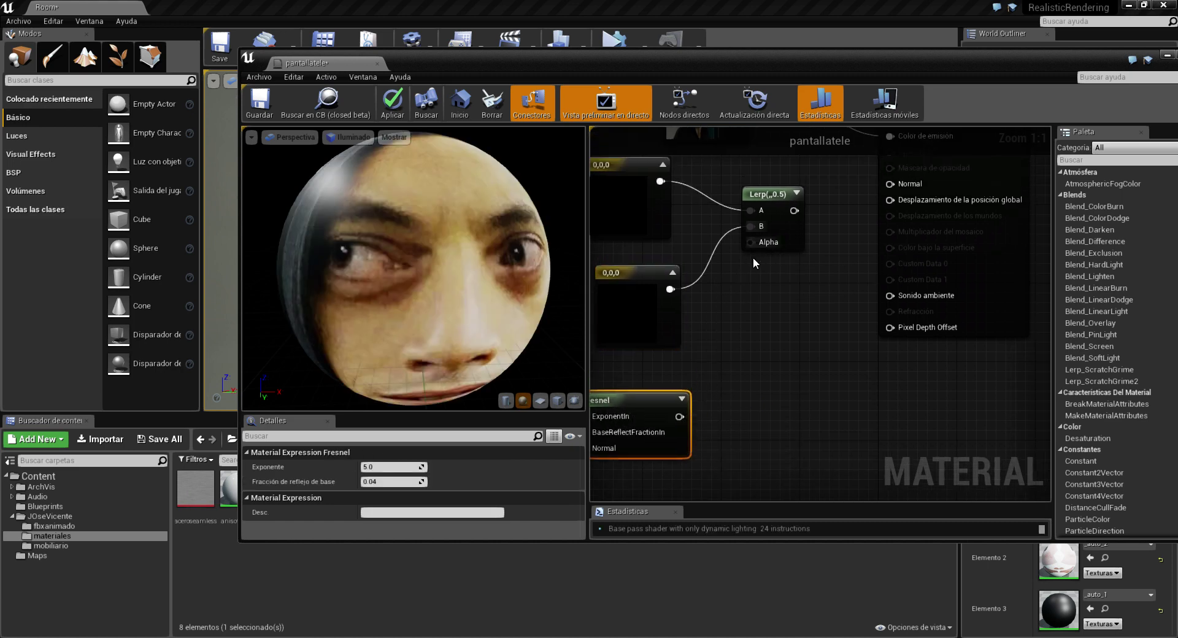
pyautogui.moveTo(680, 417); pyautogui.dragTo(751, 243)
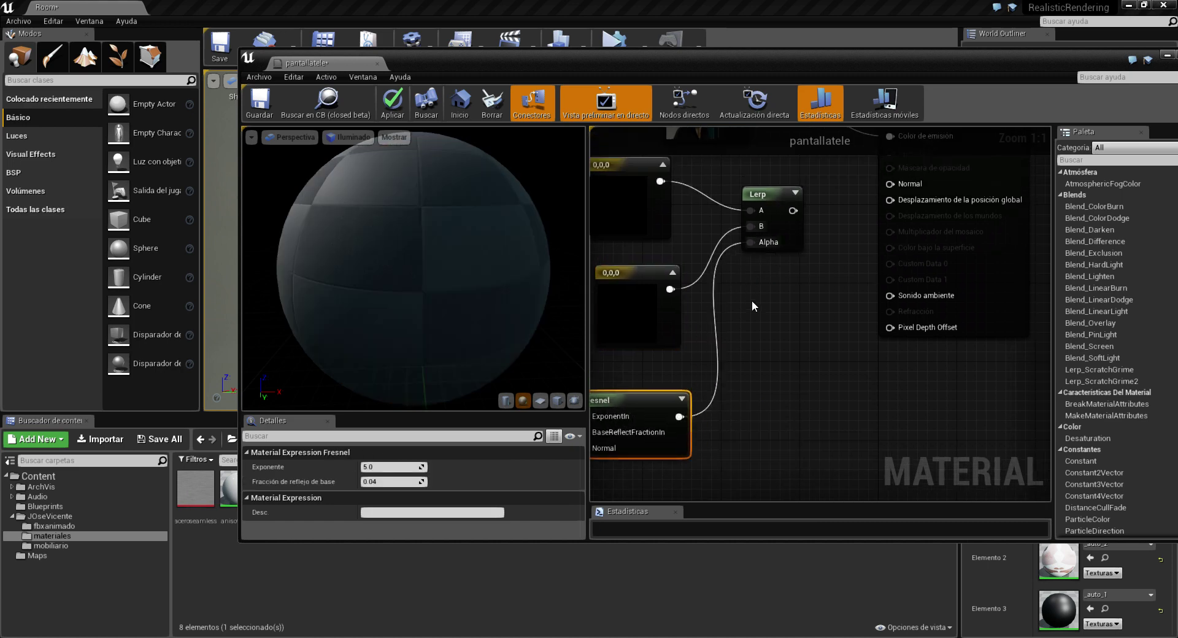
pyautogui.moveTo(638, 196); pyautogui.dragTo(715, 298, button='right')
# - Set a constant to 0.96, wire the Lerp and a new 0 constant into material inputs
pyautogui.doubleClick(715, 298)
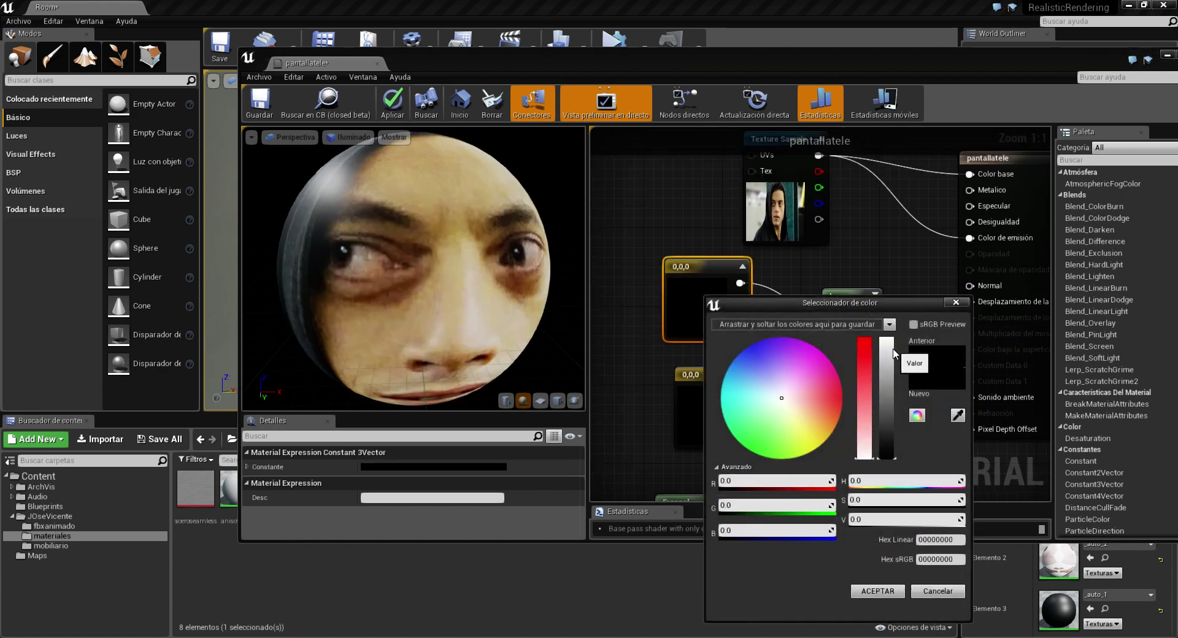
pyautogui.click(893, 353)
pyautogui.click(891, 595)
pyautogui.moveTo(873, 312); pyautogui.dragTo(759, 369, button='right')
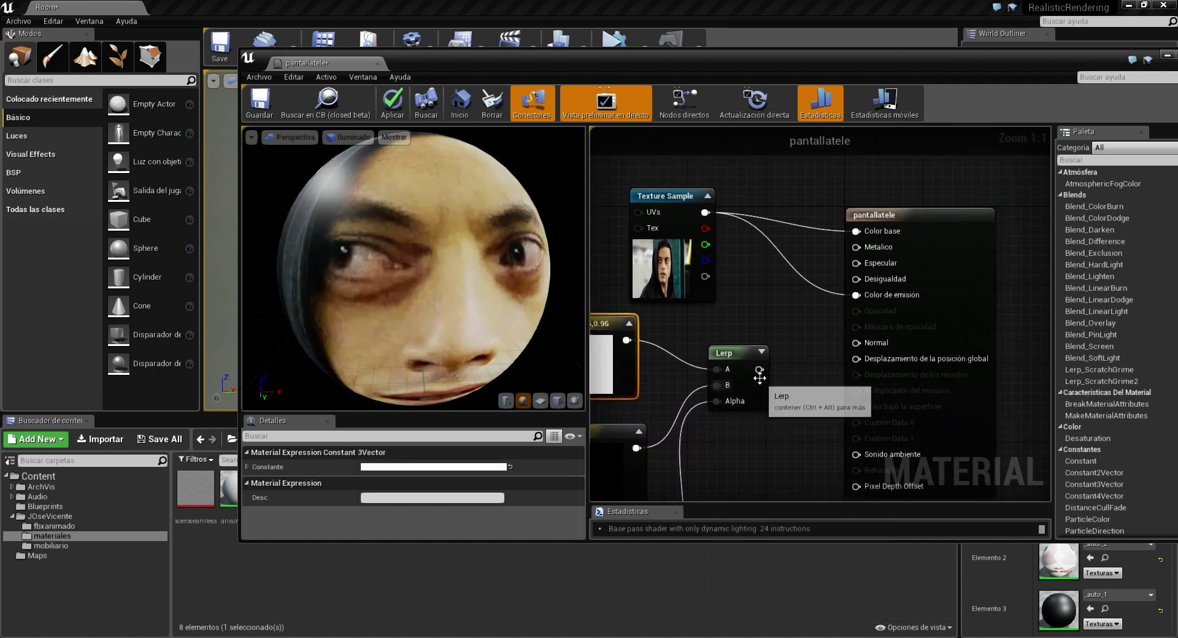
pyautogui.moveTo(759, 369); pyautogui.dragTo(857, 247)
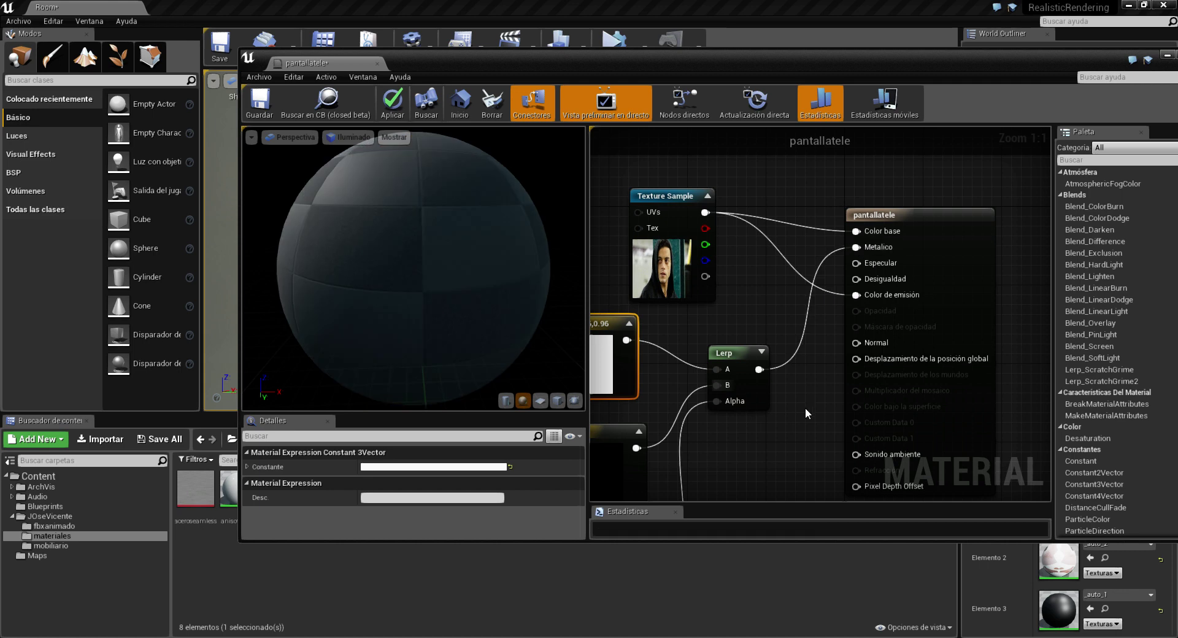
pyautogui.moveTo(786, 438); pyautogui.dragTo(773, 401, button='right')
pyautogui.click(774, 403)
pyautogui.moveTo(794, 427)
pyautogui.mouseDown()
pyautogui.moveTo(829, 244)
pyautogui.moveTo(843, 243)
pyautogui.mouseUp()
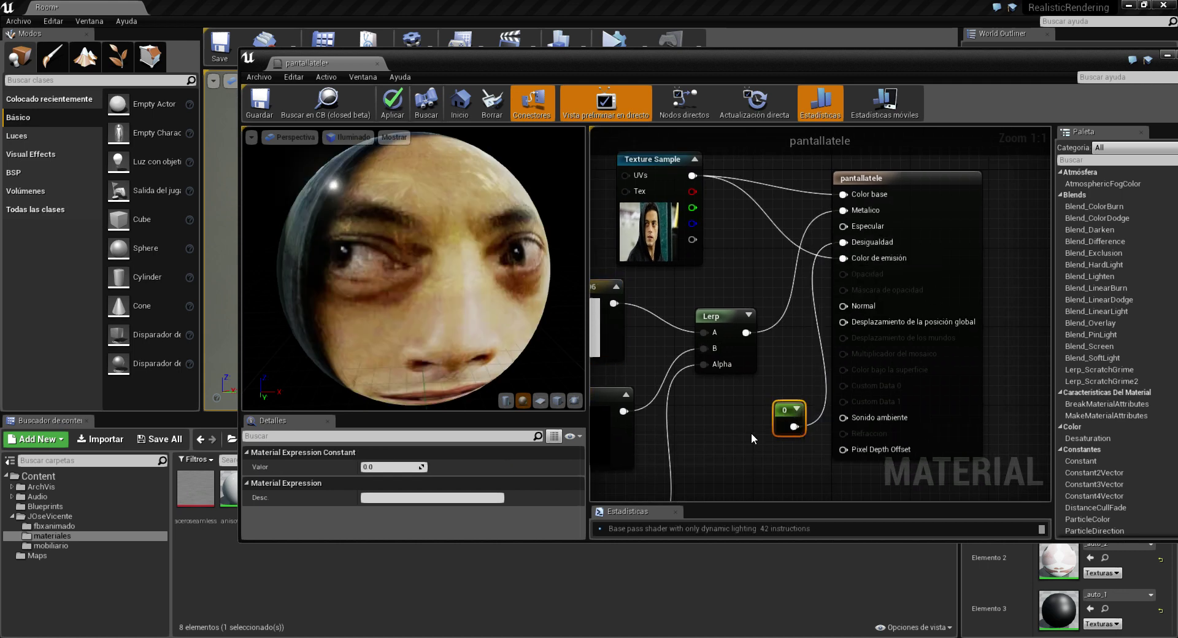
pyautogui.moveTo(509, 371); pyautogui.dragTo(454, 368)
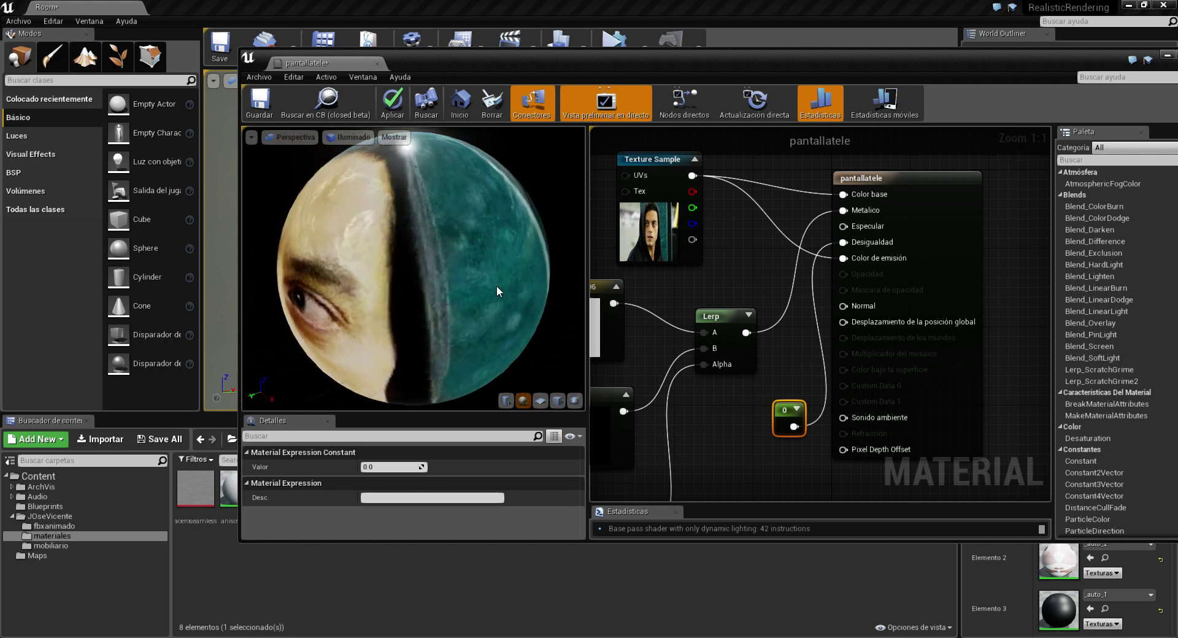
pyautogui.moveTo(495, 289)
pyautogui.mouseDown()
pyautogui.moveTo(495, 344)
pyautogui.moveTo(467, 288)
pyautogui.mouseUp()
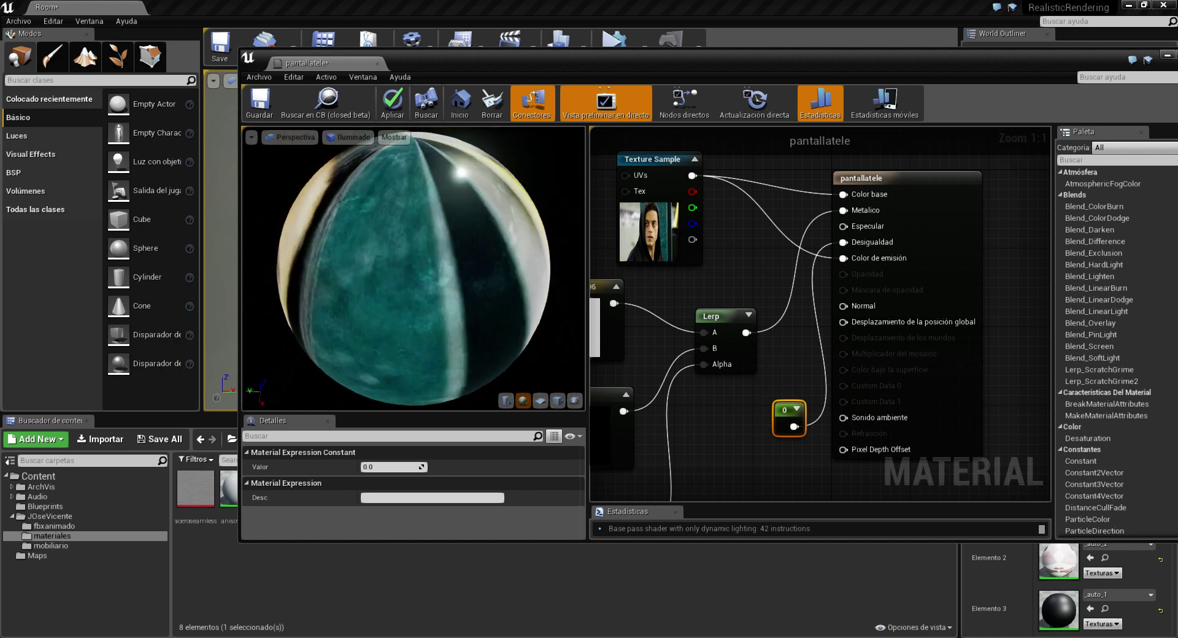
# - Change the two colour constants to near-black 0.005 and light-grey 0.895
pyautogui.moveTo(675, 287); pyautogui.dragTo(771, 255, button='right')
pyautogui.doubleClick(675, 288)
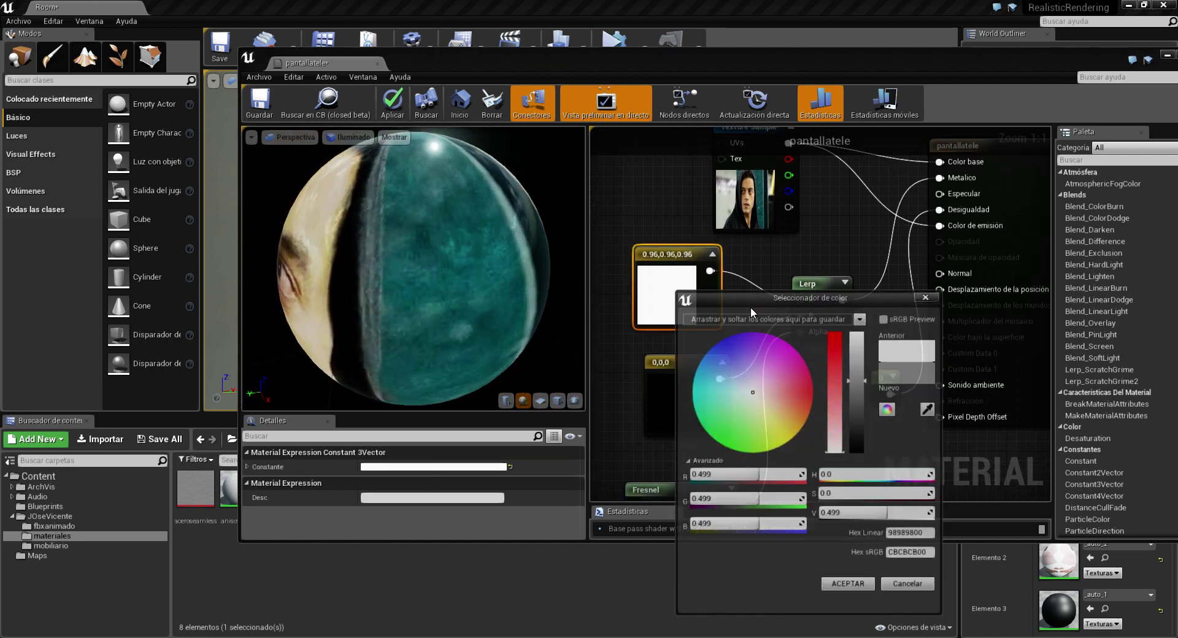
pyautogui.moveTo(858, 343); pyautogui.dragTo(873, 460)
pyautogui.click(869, 588)
pyautogui.doubleClick(697, 420)
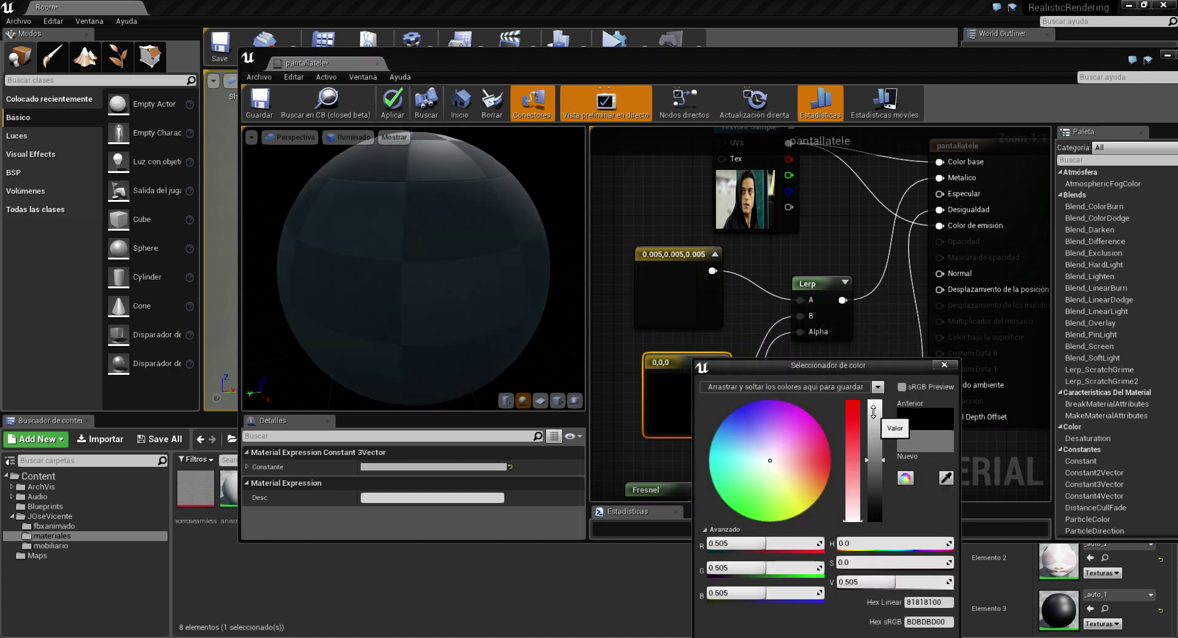
pyautogui.moveTo(873, 412); pyautogui.dragTo(882, 422)
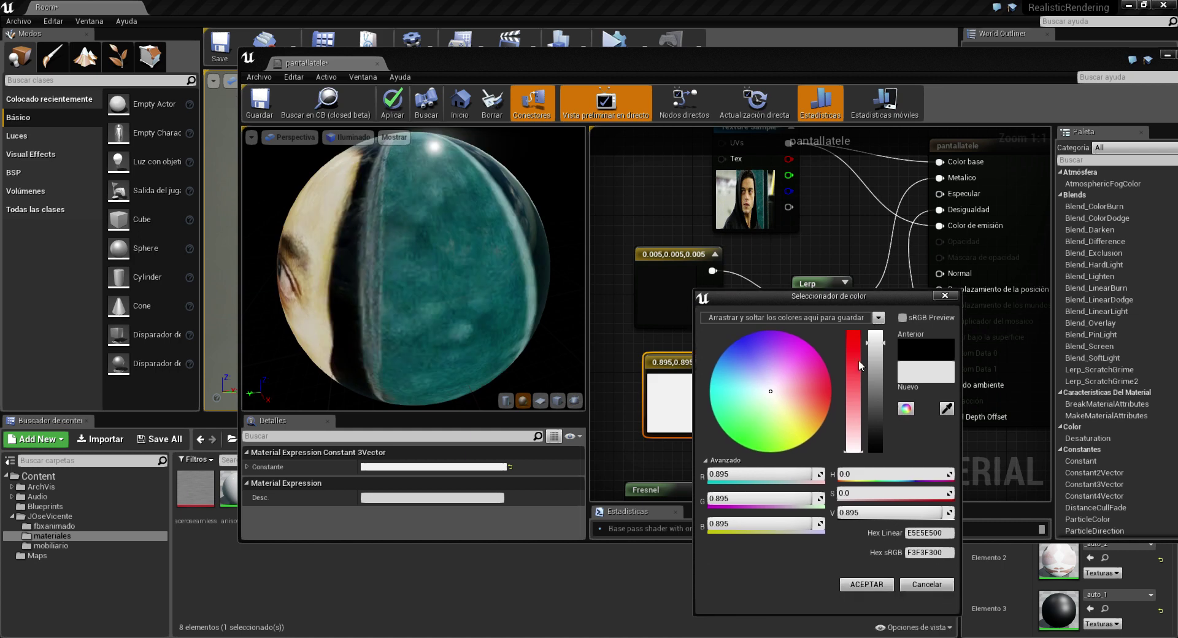
pyautogui.click(868, 586)
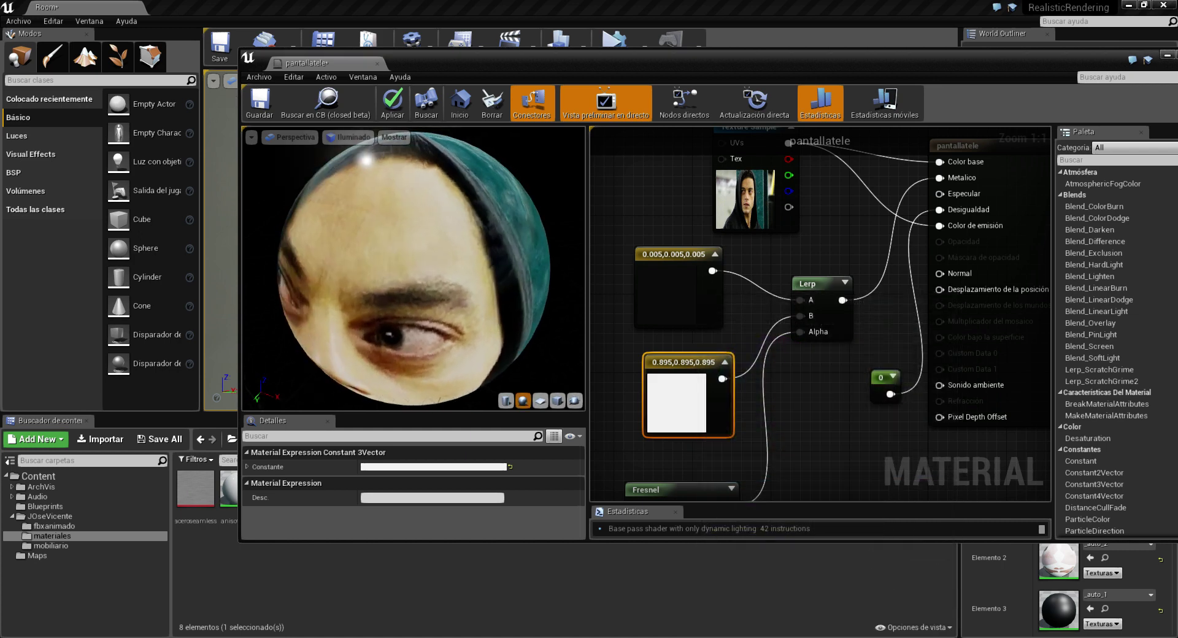
# - Save the pantallatele material with Guardar
pyautogui.moveTo(767, 375); pyautogui.dragTo(655, 372, button='right')
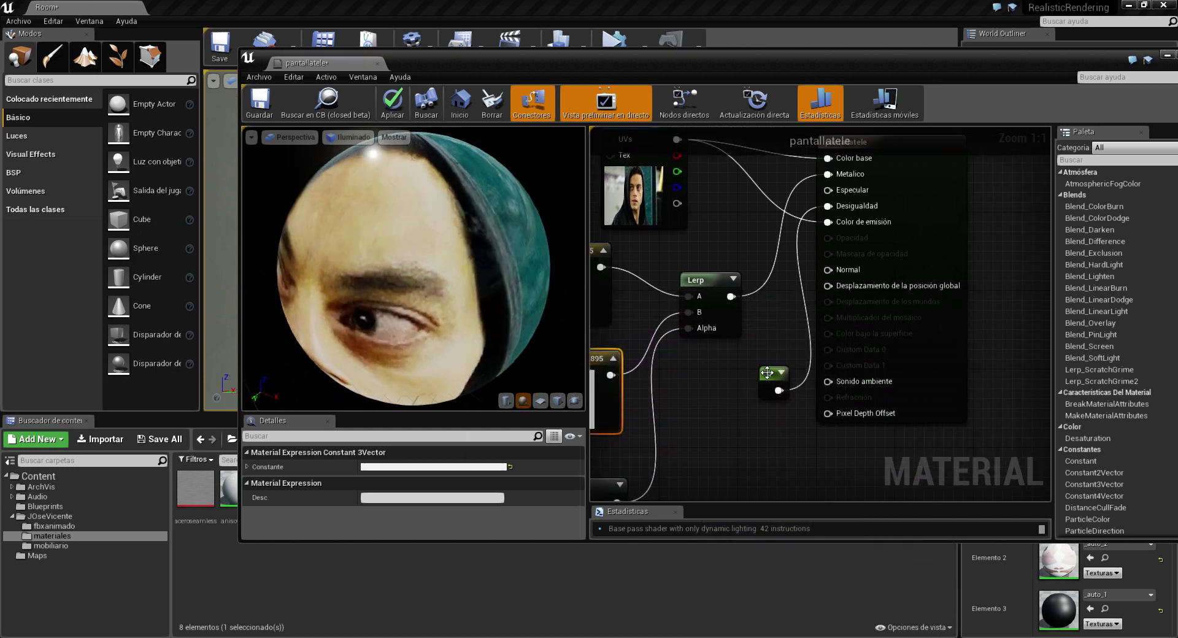
pyautogui.click(747, 375)
pyautogui.moveTo(611, 61); pyautogui.dragTo(739, 90)
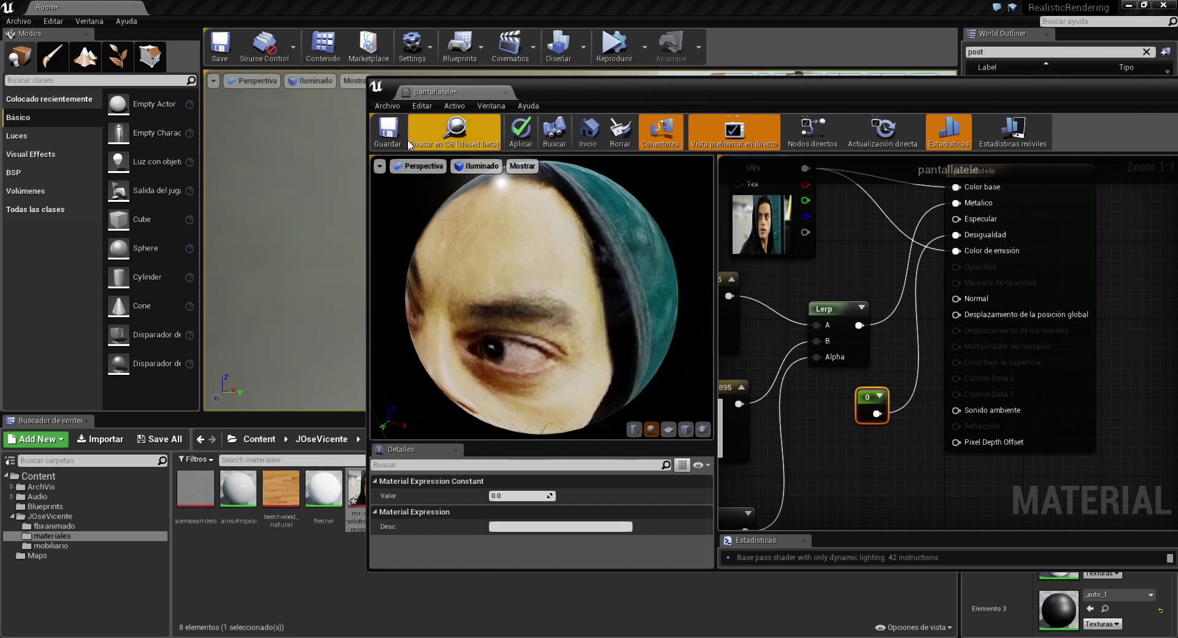
pyautogui.click(387, 130)
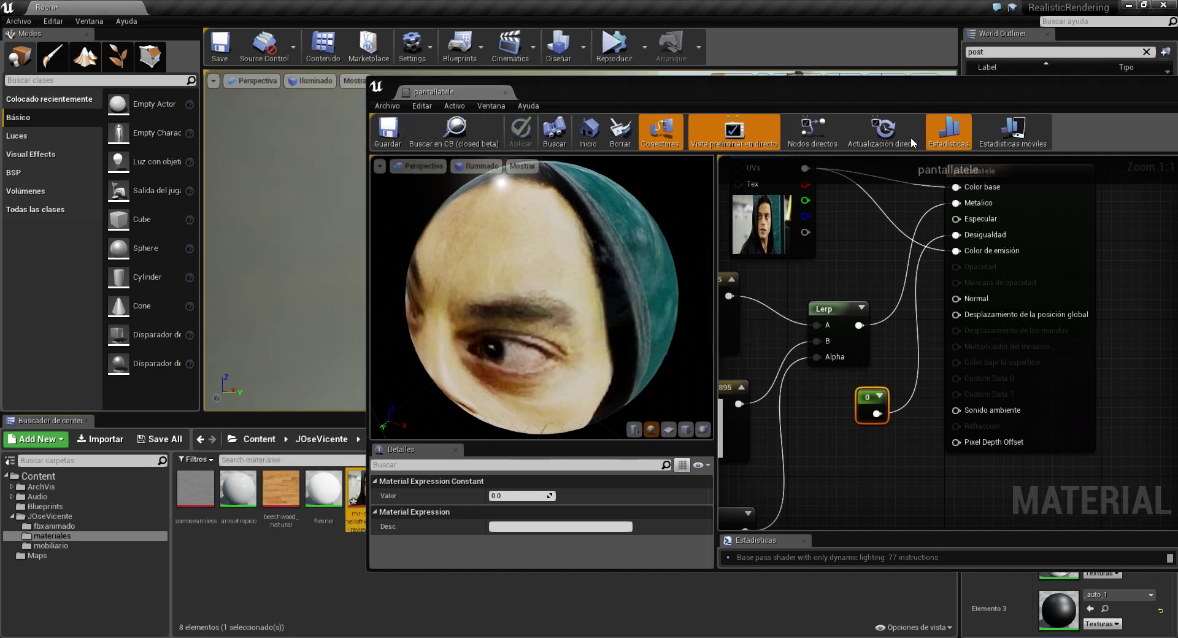
pyautogui.moveTo(897, 95); pyautogui.dragTo(569, 141)
# - Place a cube in front of the wall TV and apply the pantallatele material to it
pyautogui.click(1000, 130)
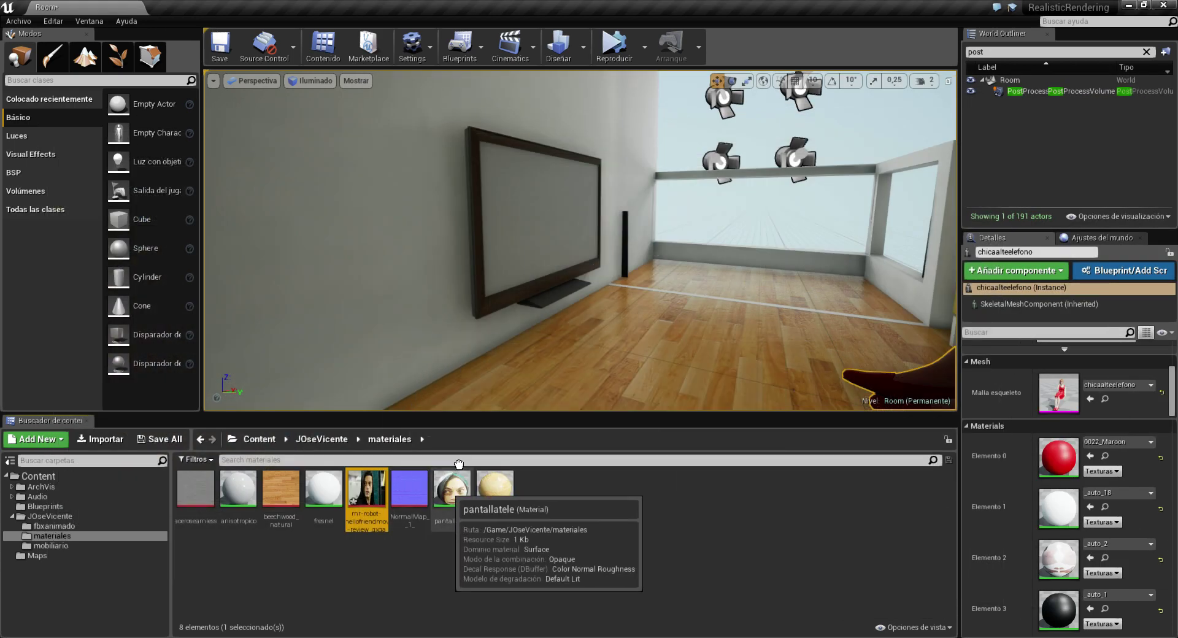
pyautogui.moveTo(452, 489); pyautogui.dragTo(543, 216)
pyautogui.moveTo(544, 215)
pyautogui.mouseDown(button='right')
pyautogui.moveTo(528, 221)
pyautogui.moveTo(540, 233)
pyautogui.moveTo(311, 341)
pyautogui.mouseUp(button='right')
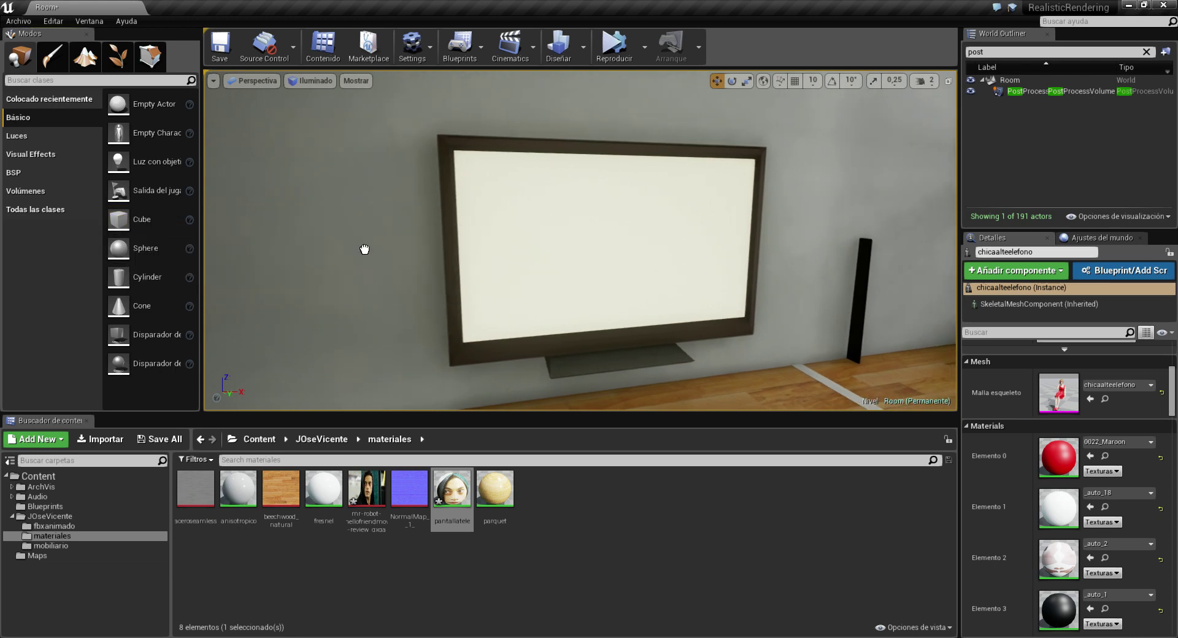
pyautogui.moveTo(366, 250); pyautogui.dragTo(602, 272)
pyautogui.moveTo(602, 271)
pyautogui.mouseDown(button='right')
pyautogui.moveTo(642, 250)
pyautogui.moveTo(557, 317)
pyautogui.mouseUp(button='right')
pyautogui.click(613, 265)
pyautogui.moveTo(452, 487); pyautogui.dragTo(687, 307)
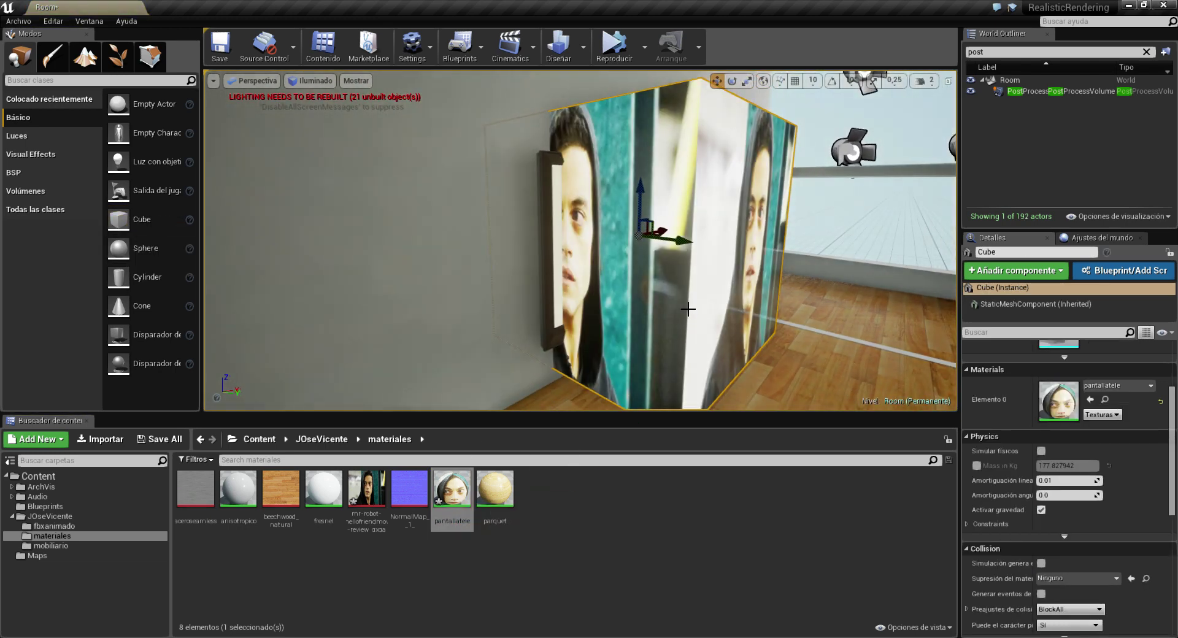
# - Scale the cube into a thin panel over the TV screen and check it from several angles
pyautogui.press('r')
pyautogui.moveTo(640, 192); pyautogui.dragTo(641, 194)
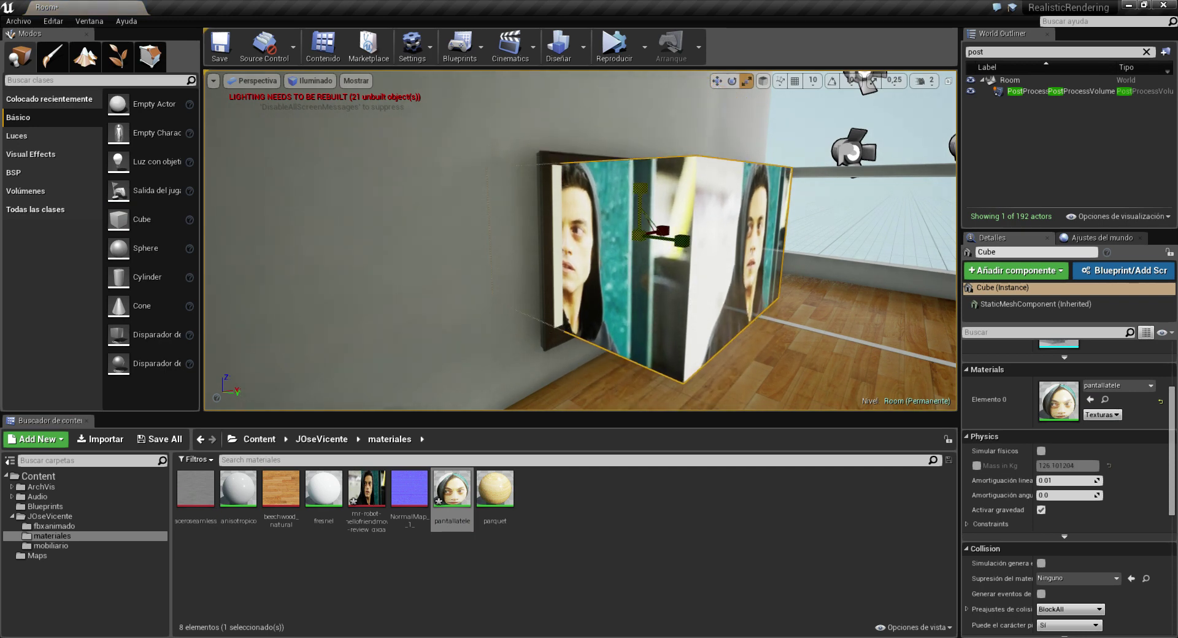
pyautogui.moveTo(676, 240); pyautogui.dragTo(650, 232)
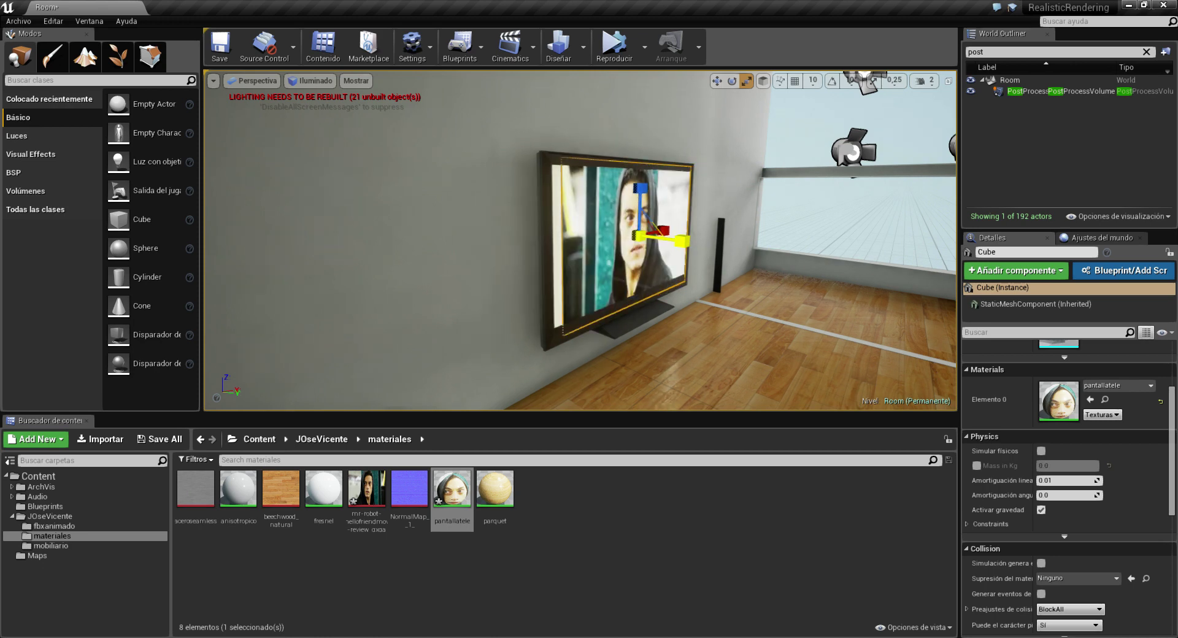
pyautogui.keyDown('alt'); pyautogui.moveTo(684, 245); pyautogui.dragTo(706, 249); pyautogui.keyUp('alt')
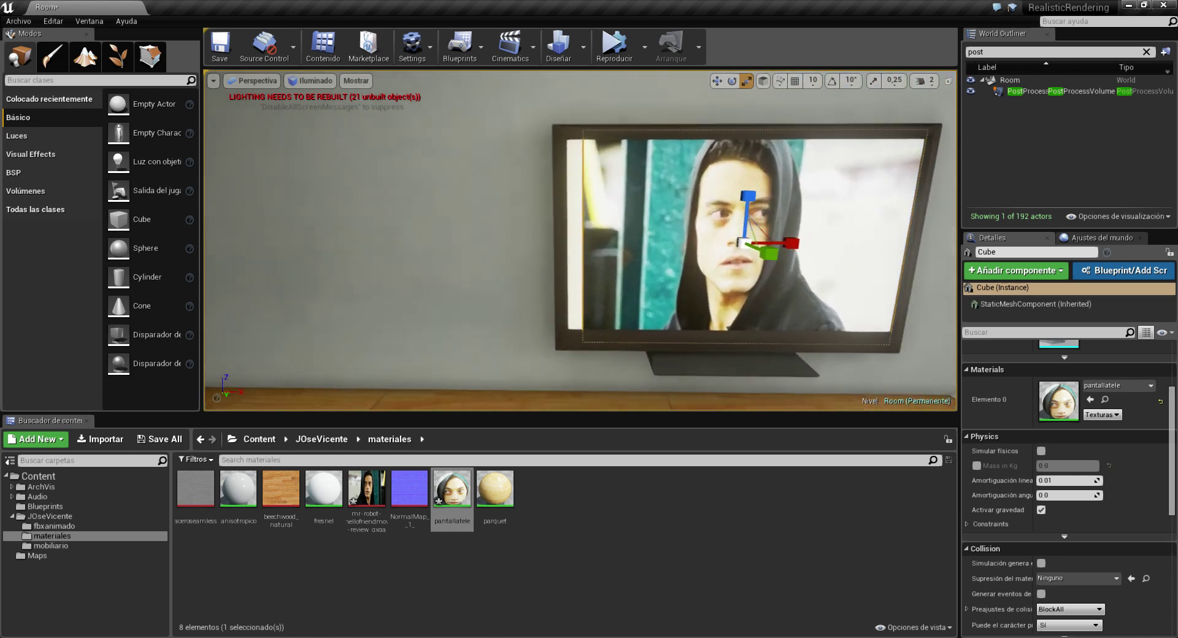
pyautogui.press('w')
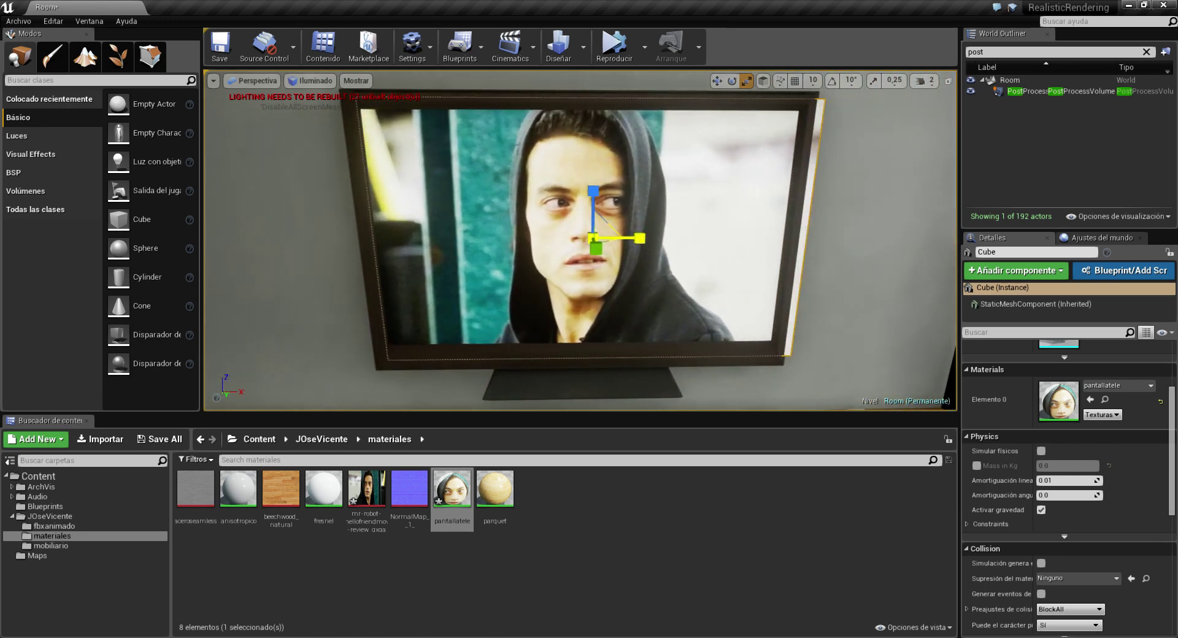
pyautogui.moveTo(633, 243)
pyautogui.mouseDown()
pyautogui.moveTo(613, 319)
pyautogui.moveTo(669, 315)
pyautogui.moveTo(650, 313)
pyautogui.moveTo(675, 344)
pyautogui.moveTo(755, 332)
pyautogui.mouseUp()
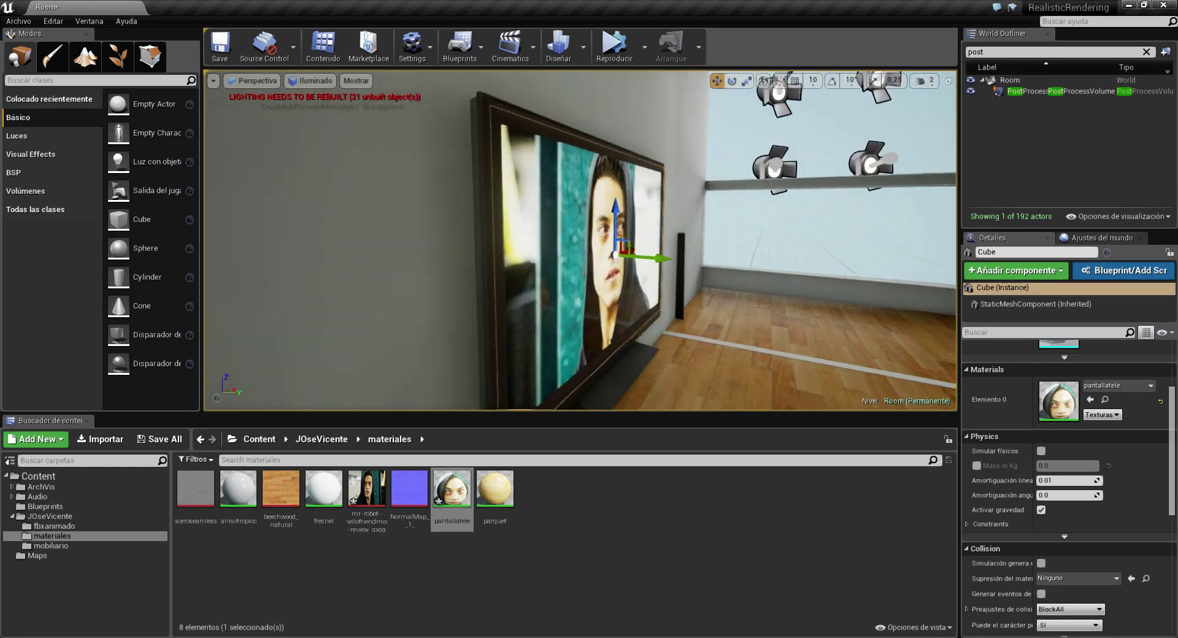
pyautogui.moveTo(755, 331)
pyautogui.mouseDown(button='right')
pyautogui.moveTo(773, 295)
pyautogui.moveTo(736, 368)
pyautogui.mouseUp(button='right')
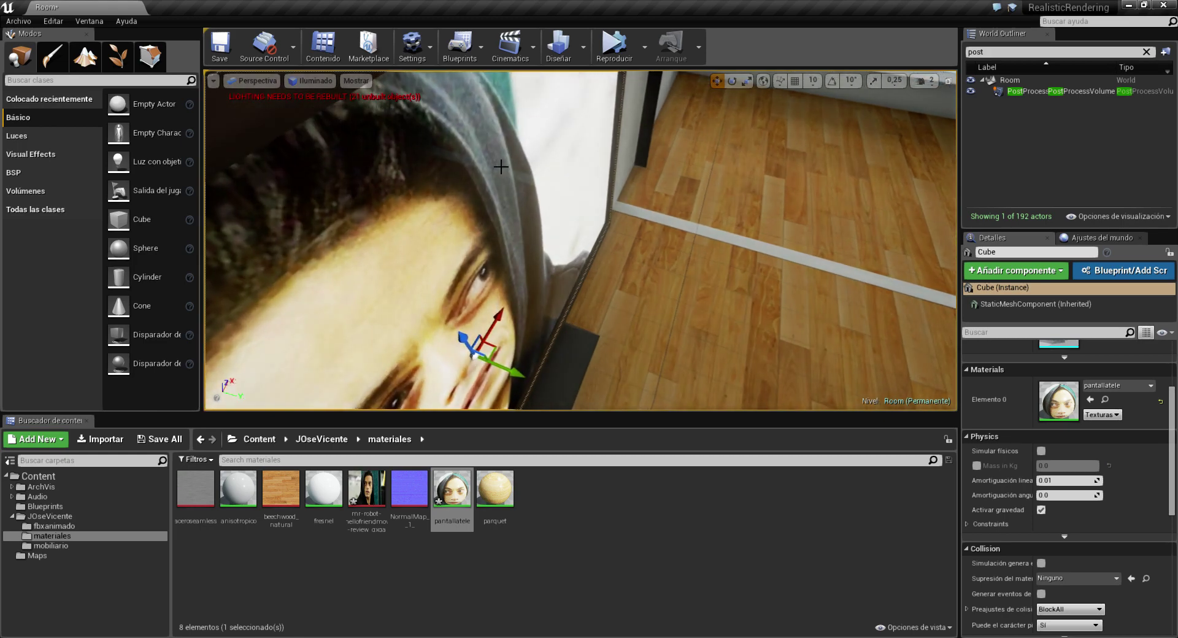
pyautogui.moveTo(579, 255)
pyautogui.mouseDown(button='right')
pyautogui.moveTo(589, 264)
pyautogui.moveTo(552, 246)
pyautogui.moveTo(571, 245)
pyautogui.mouseUp(button='right')
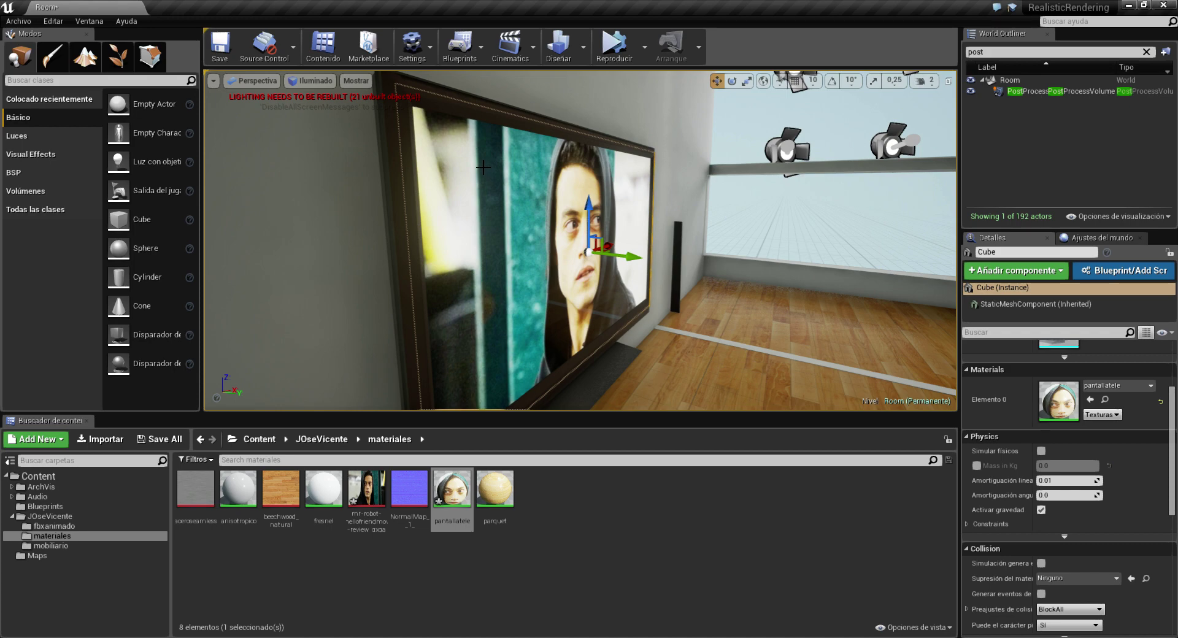
pyautogui.moveTo(479, 168); pyautogui.dragTo(503, 184, button='right')
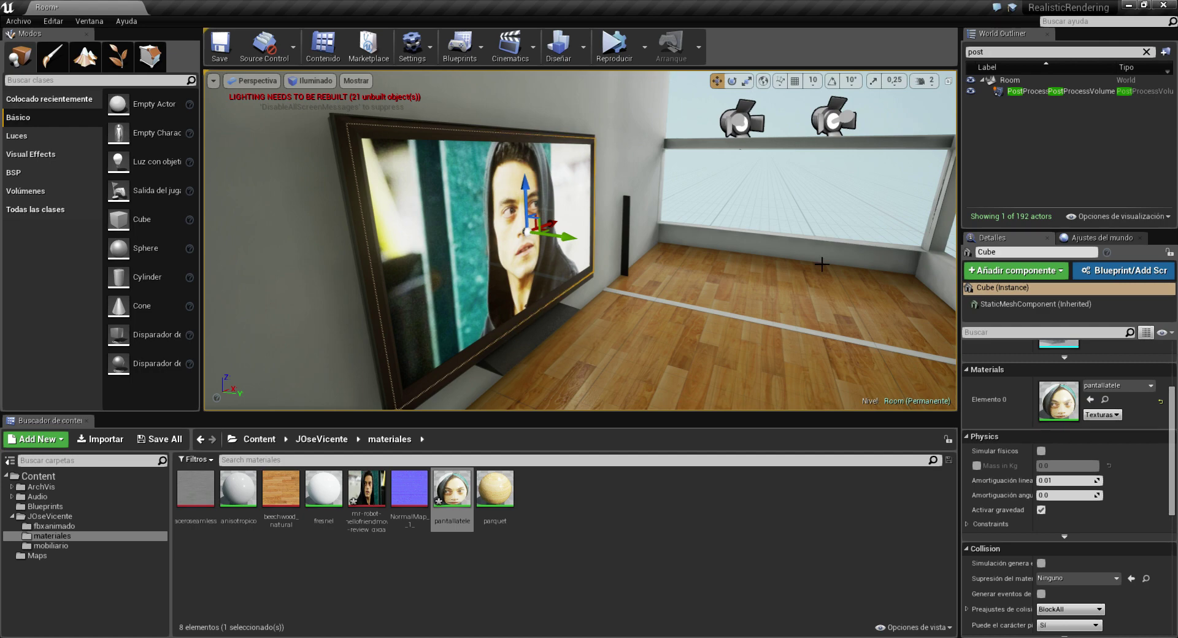
pyautogui.scroll(2, 1106, 415)
pyautogui.scroll(1, 1107, 415)
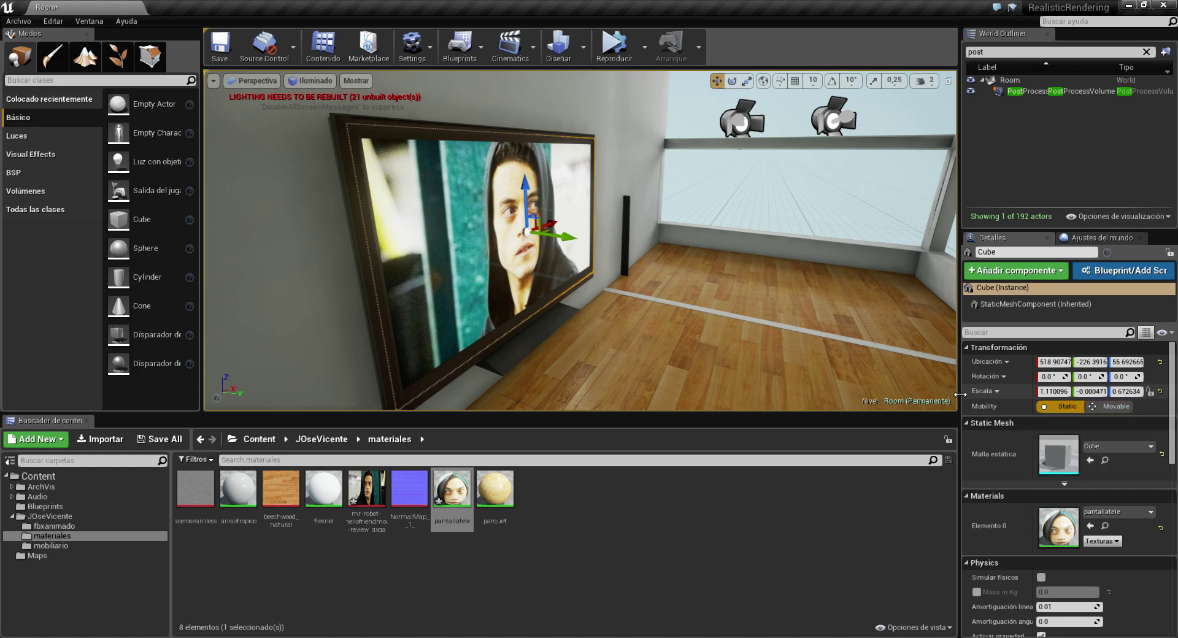
# - Enter 0.00003 as the panel's Escala Y in Details, then reopen pantallatele from the Content Browser
pyautogui.moveTo(960, 394); pyautogui.dragTo(748, 394)
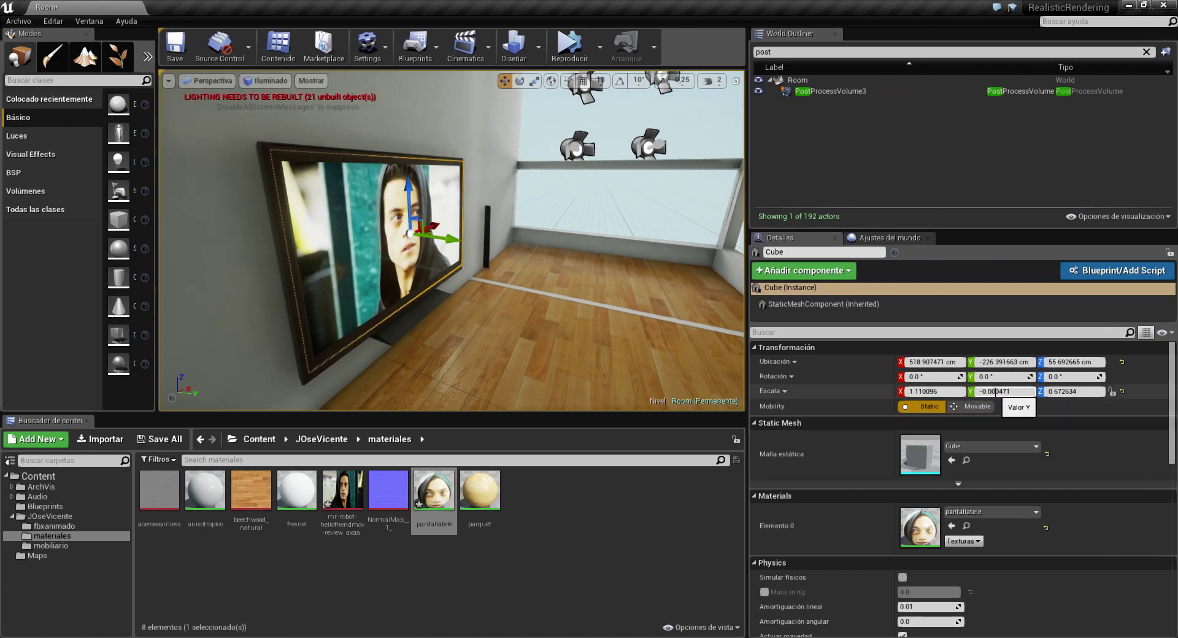
pyautogui.moveTo(999, 392); pyautogui.dragTo(1011, 391)
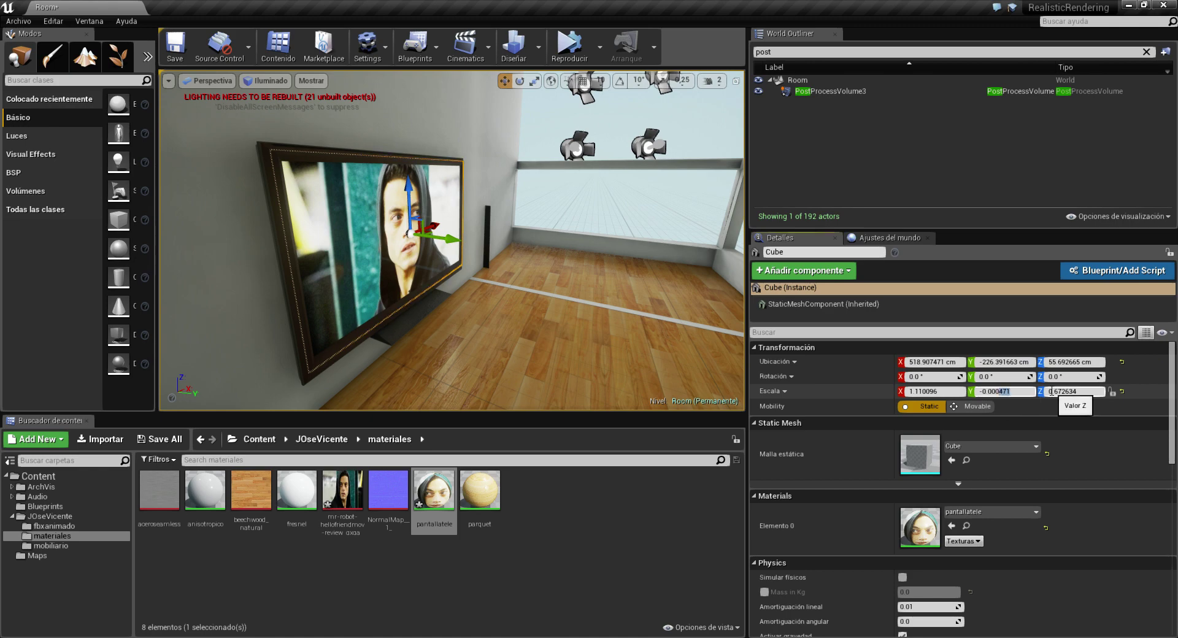
pyautogui.write('0')
pyautogui.press('Return')
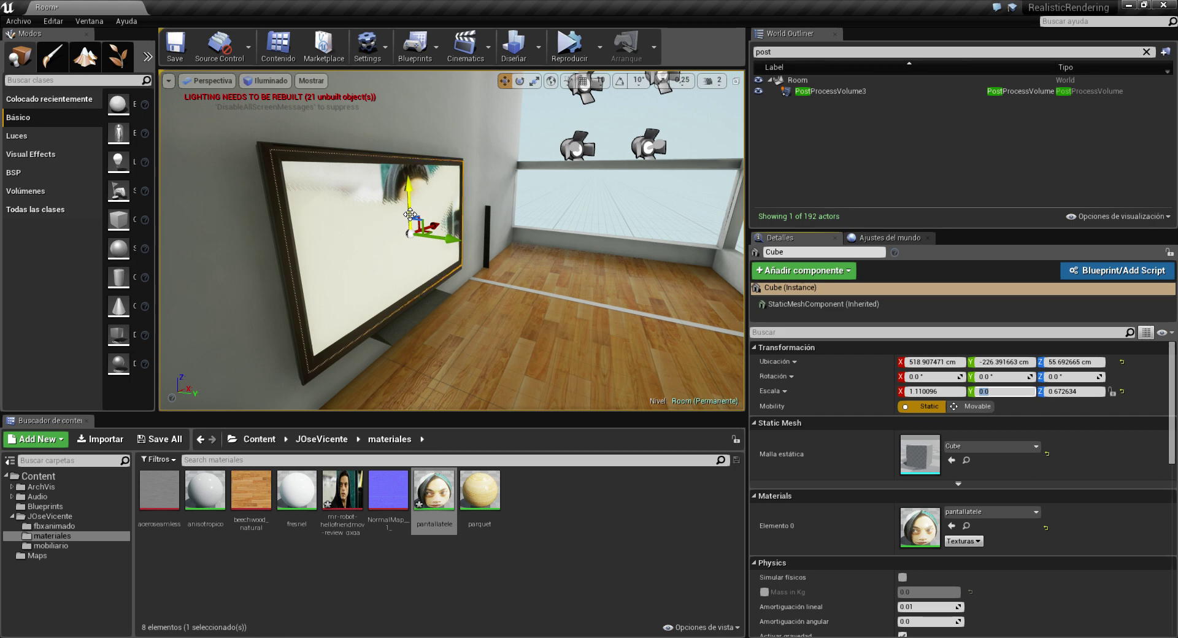
pyautogui.click(1016, 392)
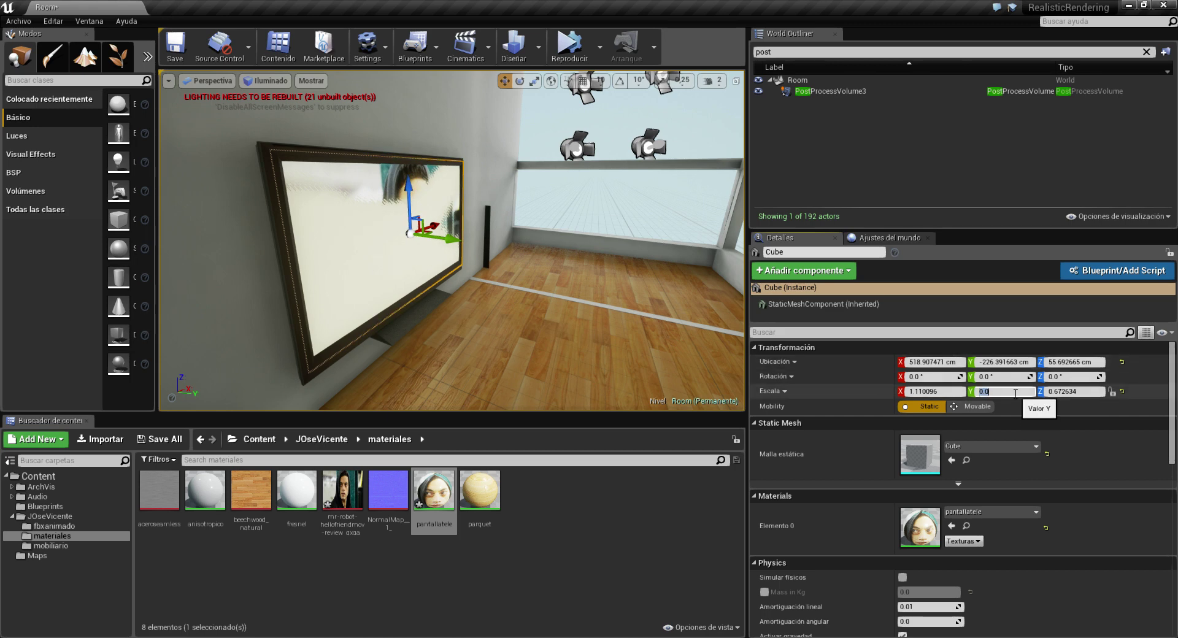
pyautogui.write('003')
pyautogui.press('Return')
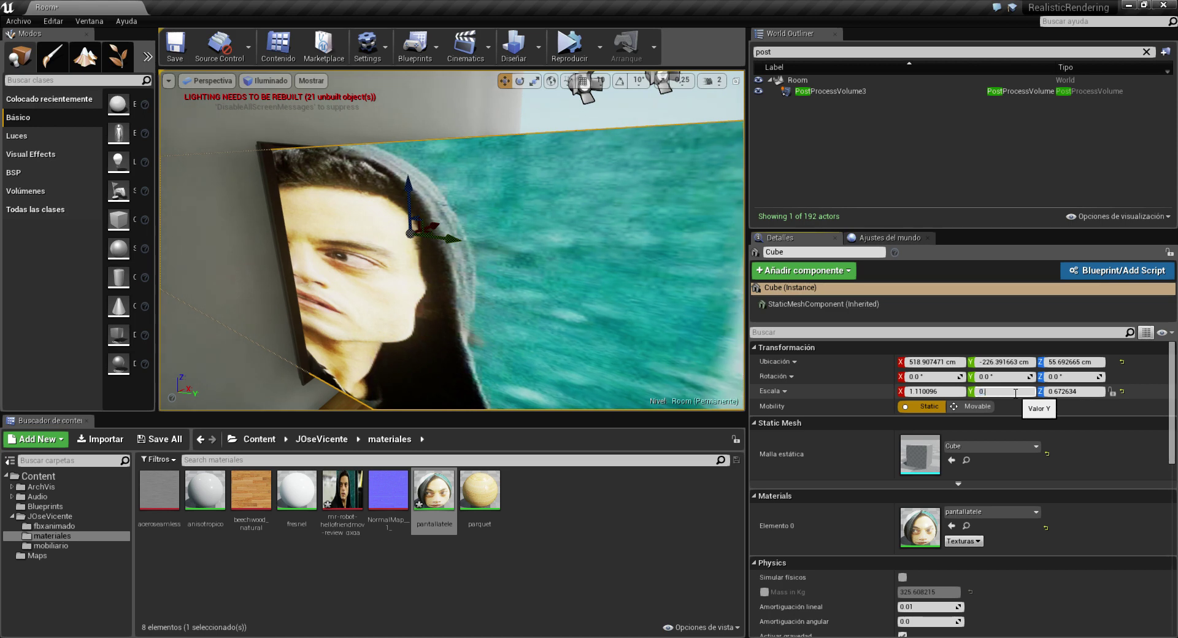
pyautogui.write('.00003')
pyautogui.press('Return')
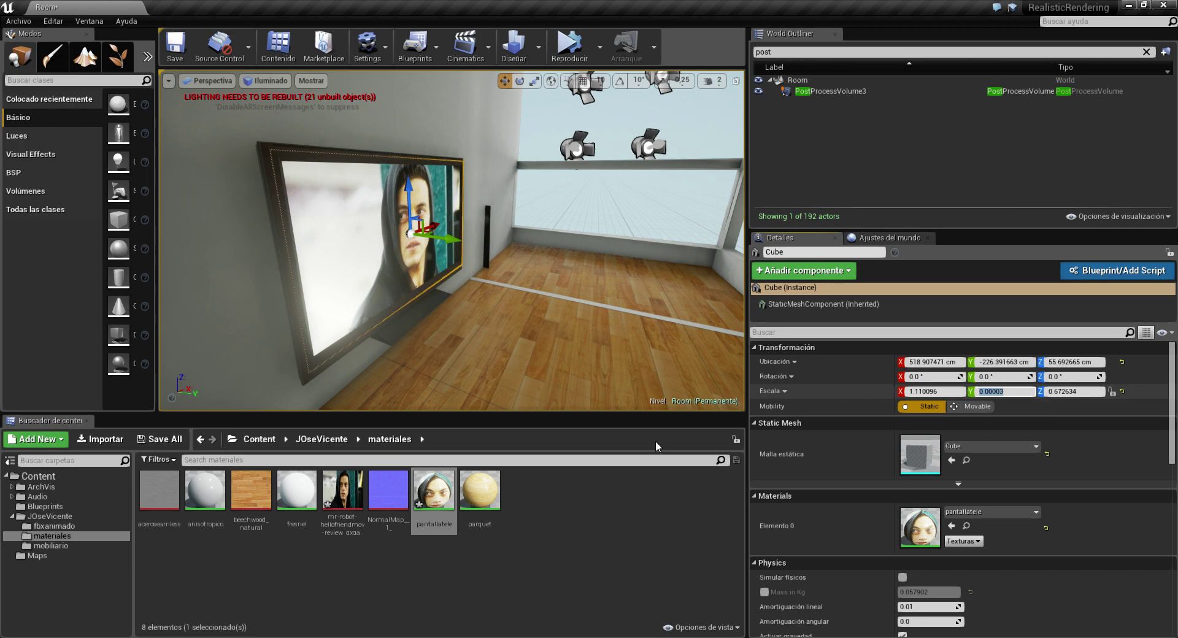
pyautogui.doubleClick(433, 491)
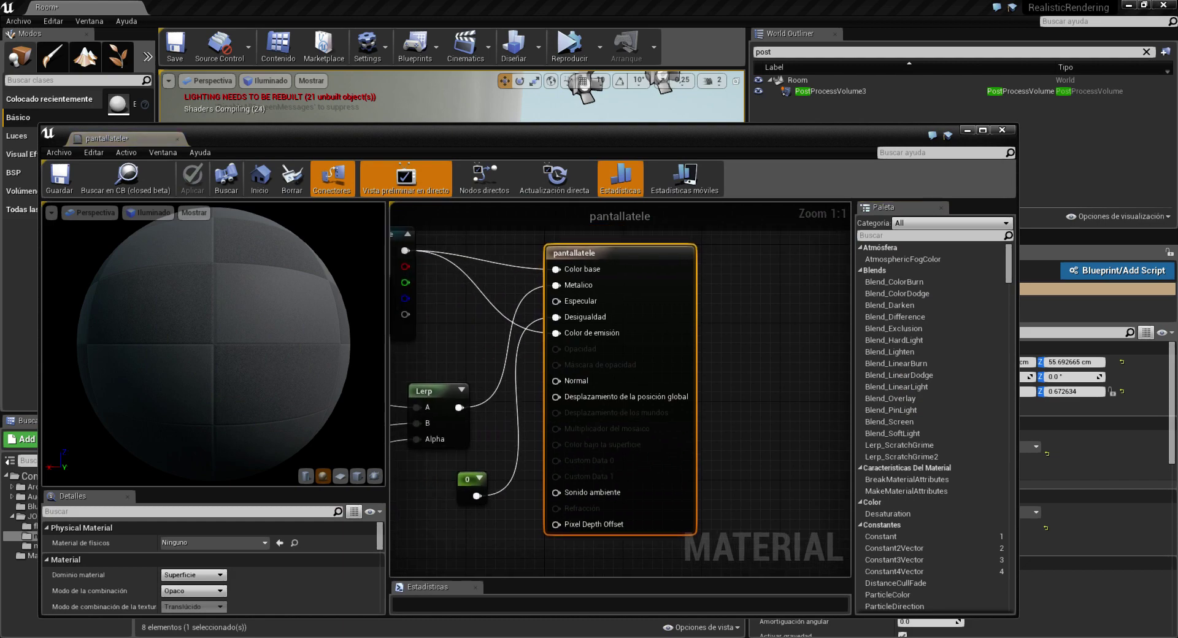
# - Maximize the pantallatele Material Editor and pan its graph into view
pyautogui.click(982, 130)
pyautogui.moveTo(613, 288); pyautogui.dragTo(710, 291, button='right')
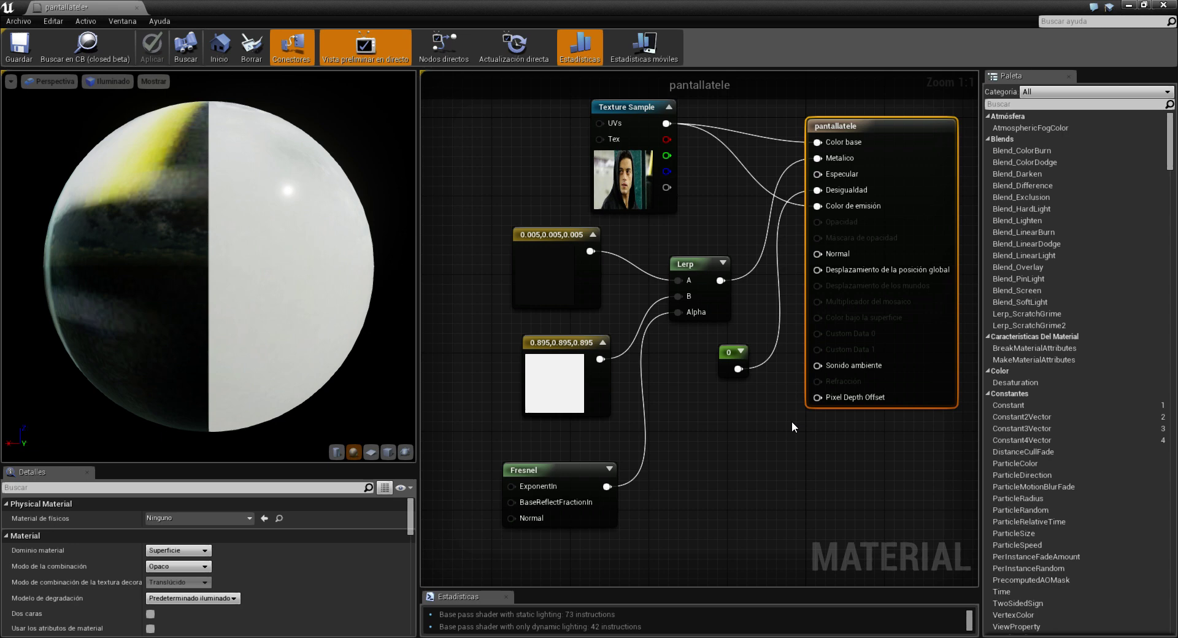
# - Back in the Room level, check Importar's file types, cancel, then select the dining table
pyautogui.click(1162, 5)
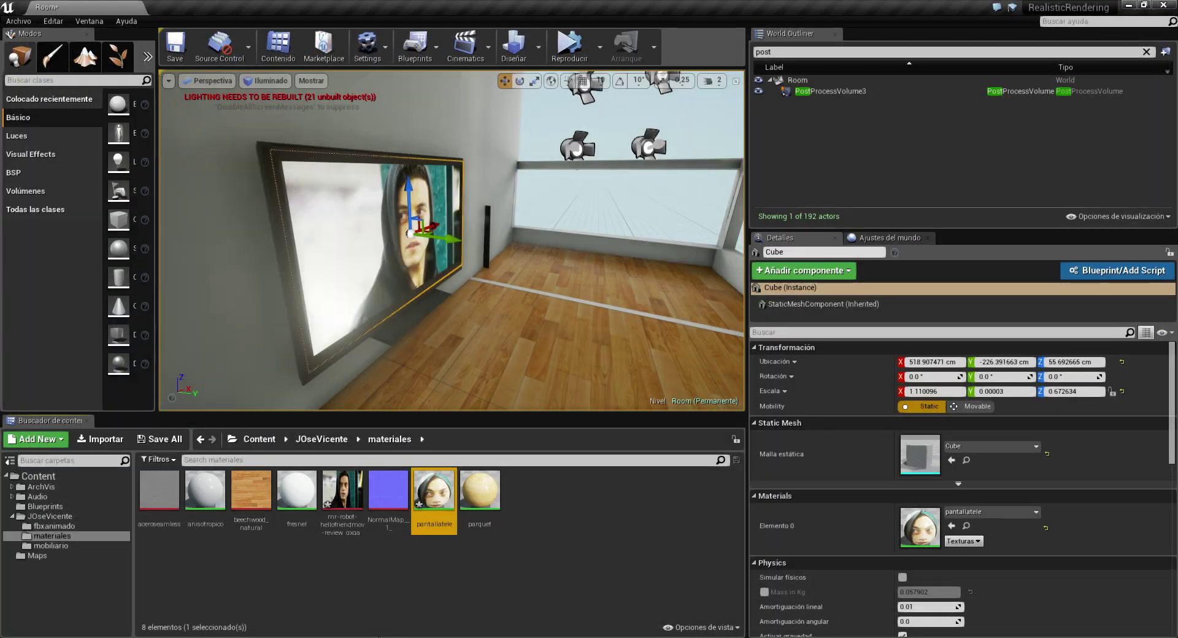
pyautogui.click(100, 438)
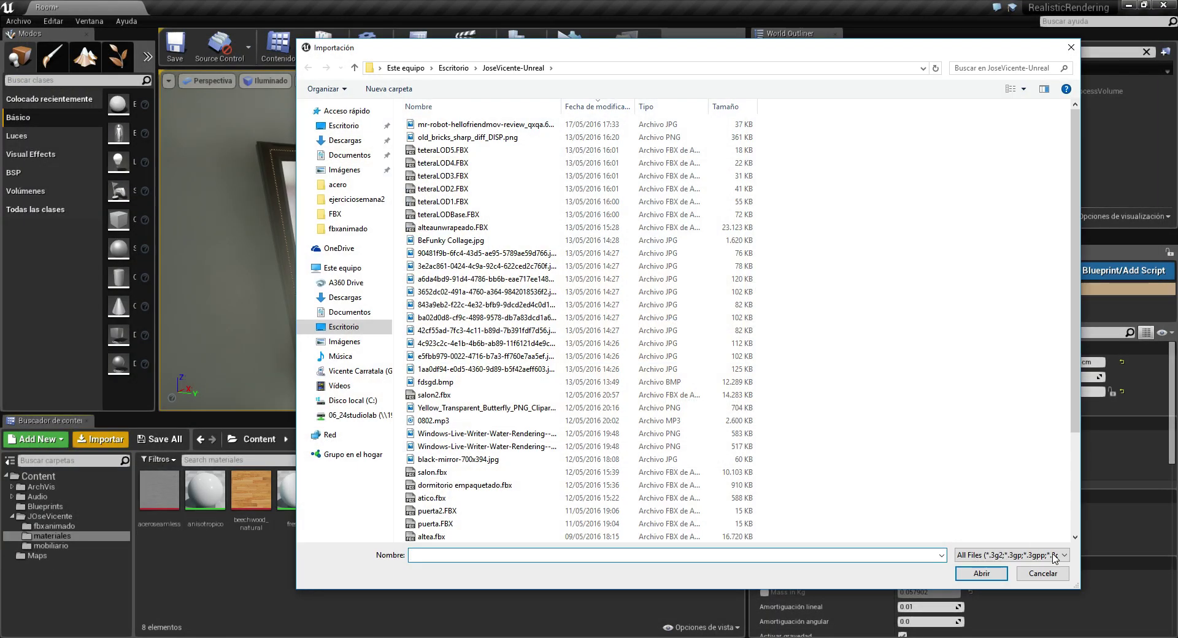
pyautogui.click(1055, 557)
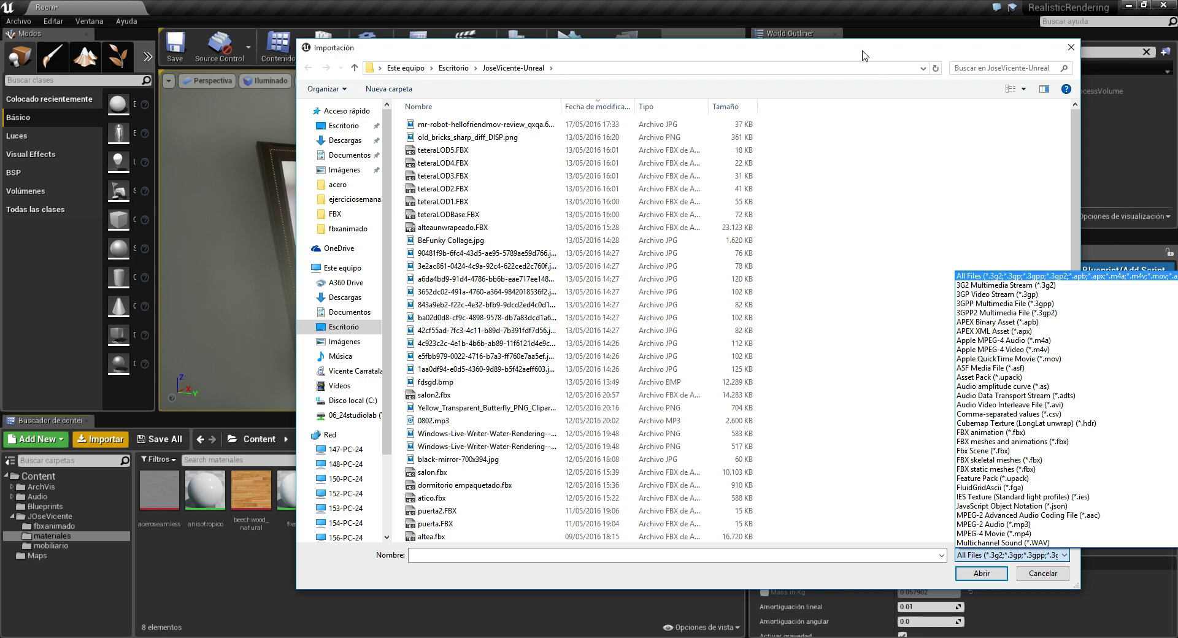
pyautogui.click(1071, 48)
pyautogui.click(1070, 47)
pyautogui.moveTo(611, 239)
pyautogui.mouseDown()
pyautogui.moveTo(612, 294)
pyautogui.moveTo(611, 264)
pyautogui.moveTo(632, 245)
pyautogui.moveTo(607, 258)
pyautogui.moveTo(553, 252)
pyautogui.moveTo(521, 319)
pyautogui.mouseUp()
pyautogui.click(552, 276)
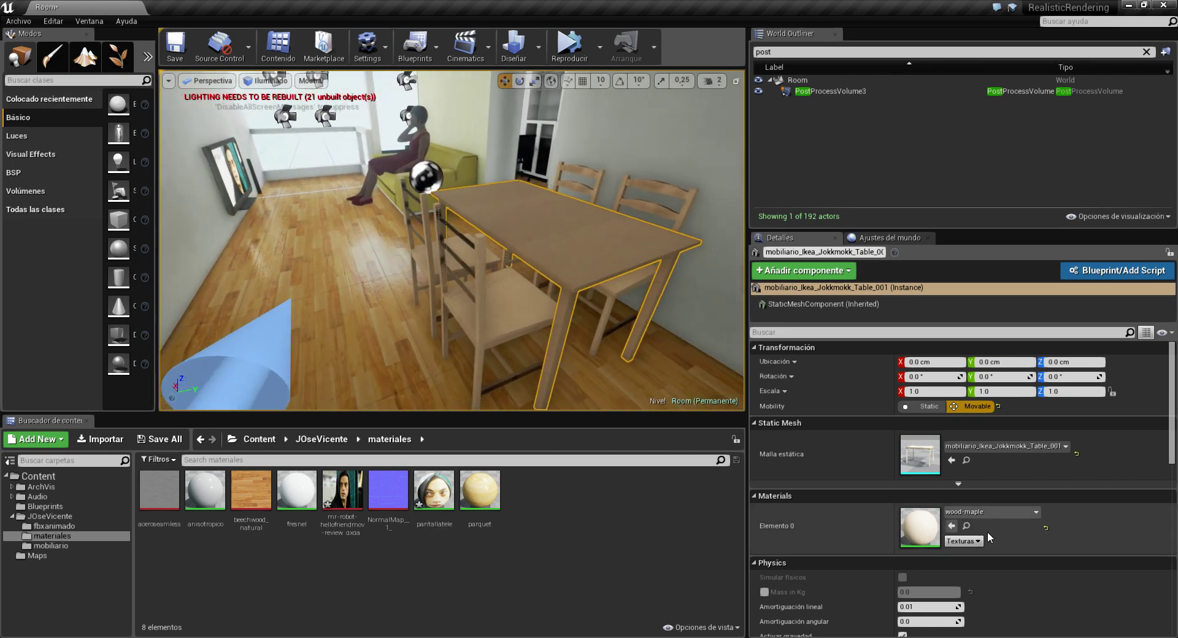
# - Open the wood-maple material and add a Lerp node to its graph
pyautogui.click(966, 526)
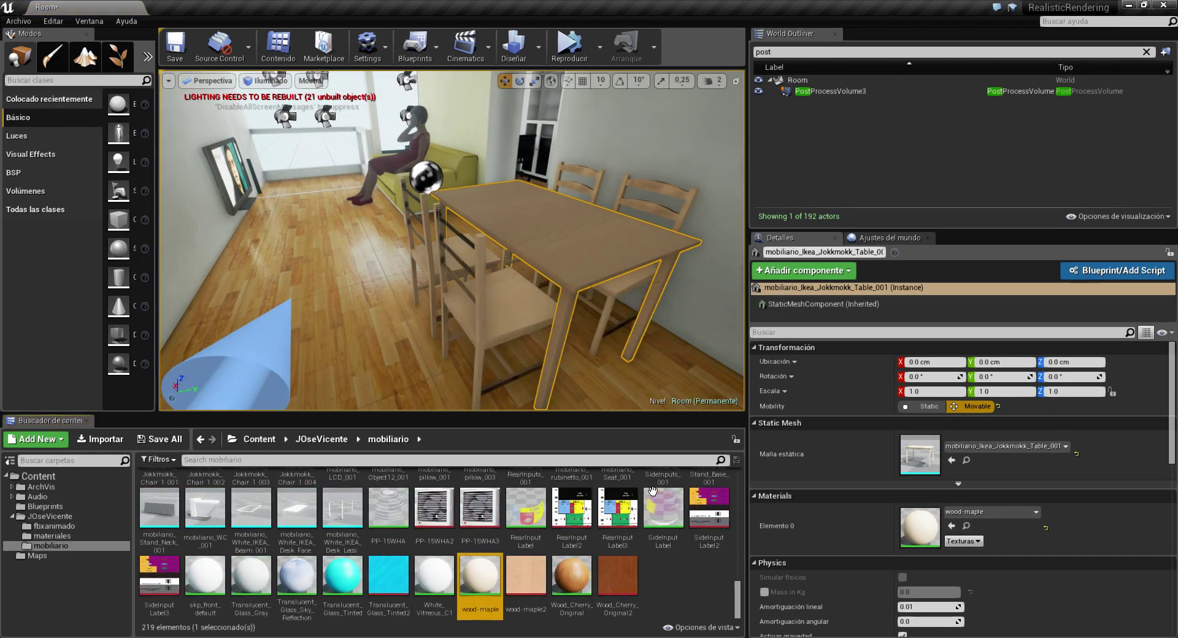
pyautogui.doubleClick(479, 577)
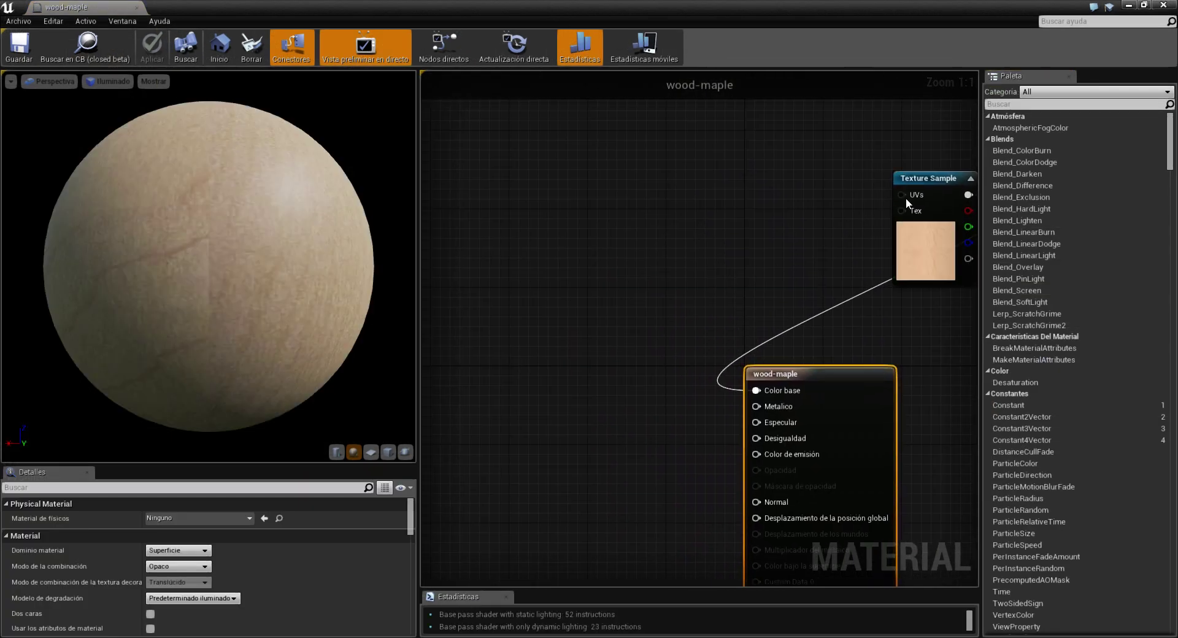
pyautogui.moveTo(939, 185); pyautogui.dragTo(537, 360)
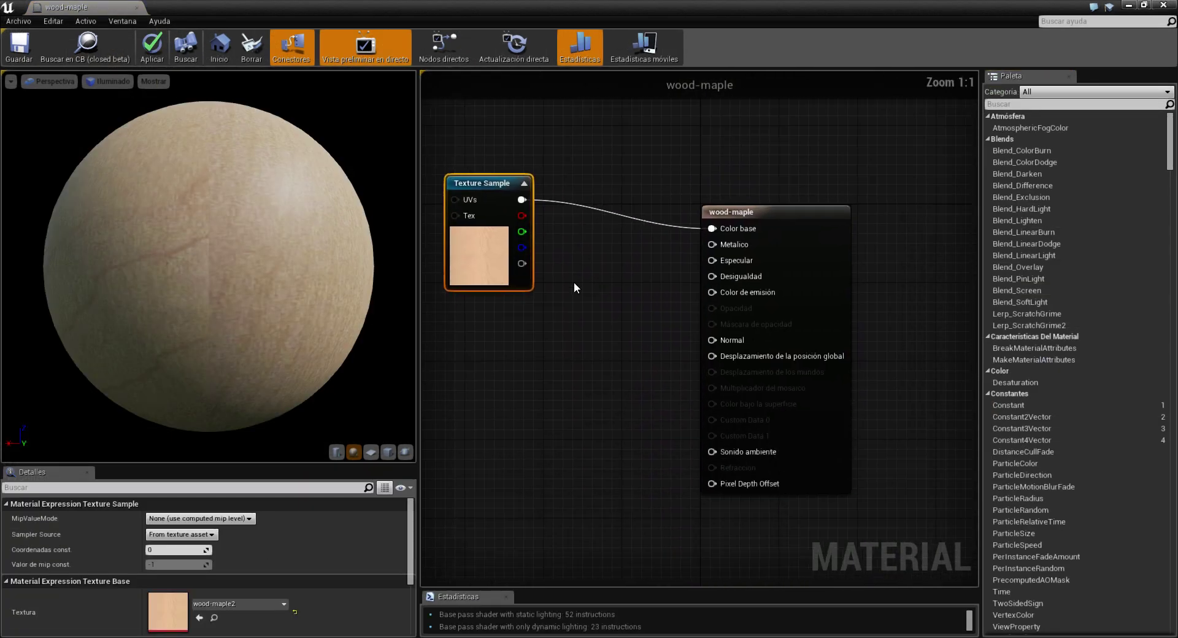
pyautogui.click(600, 365)
pyautogui.rightClick(576, 352)
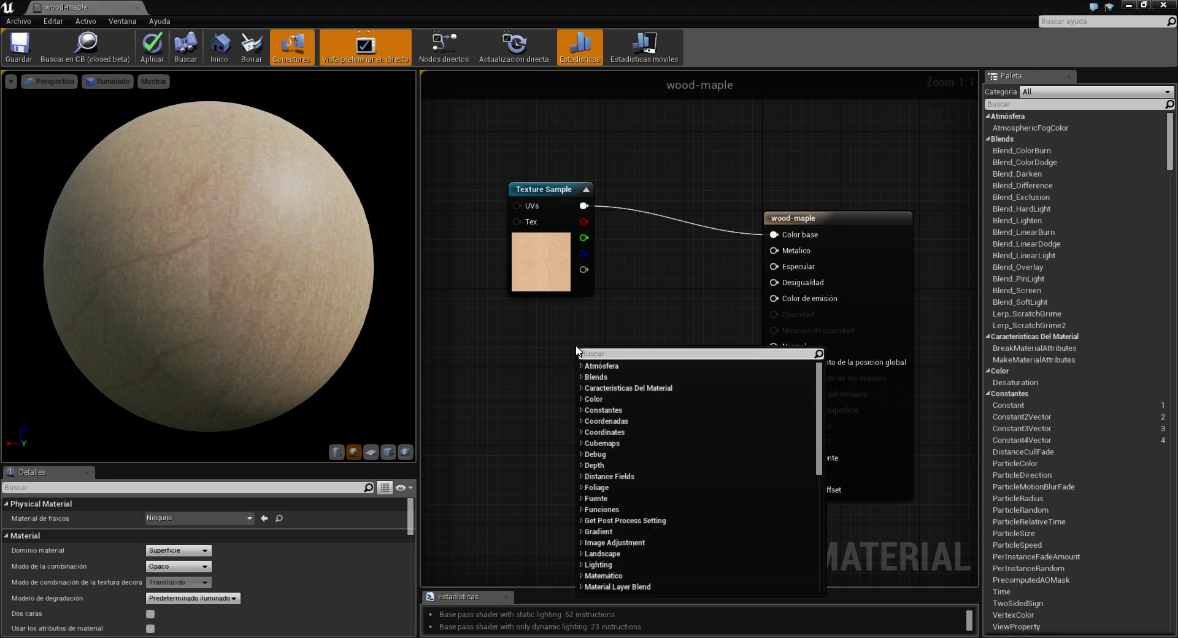
pyautogui.write('lerp')
pyautogui.press('Return')
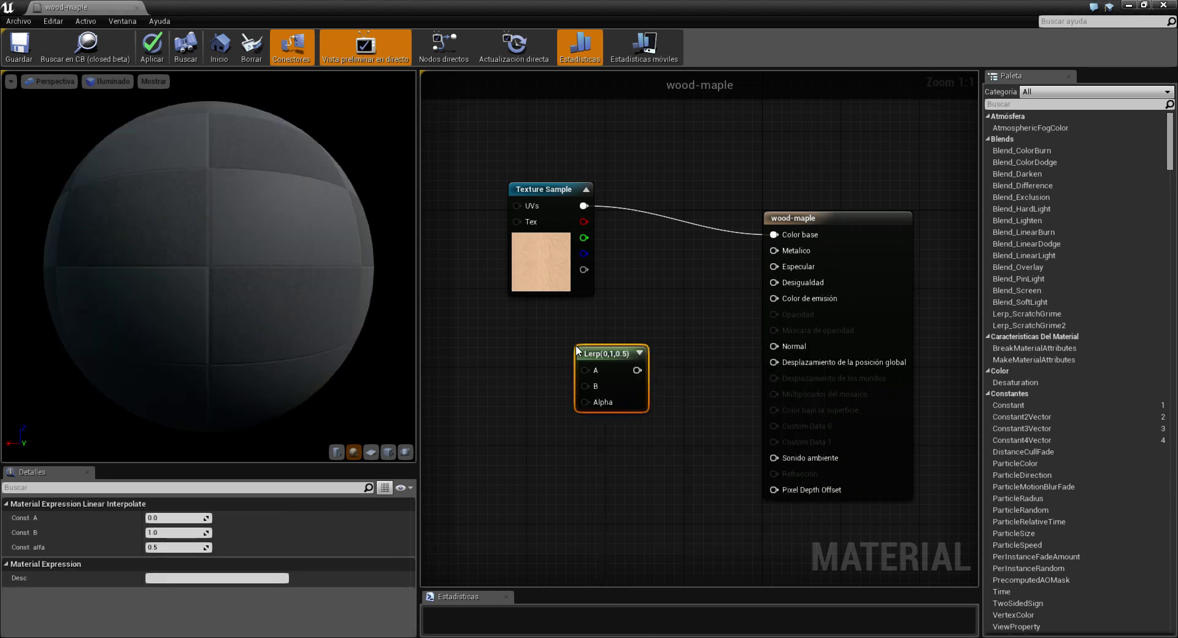
# - Add two Constant3Vector nodes, setting the lower one to 0.885 grey
pyautogui.moveTo(533, 189); pyautogui.dragTo(523, 140)
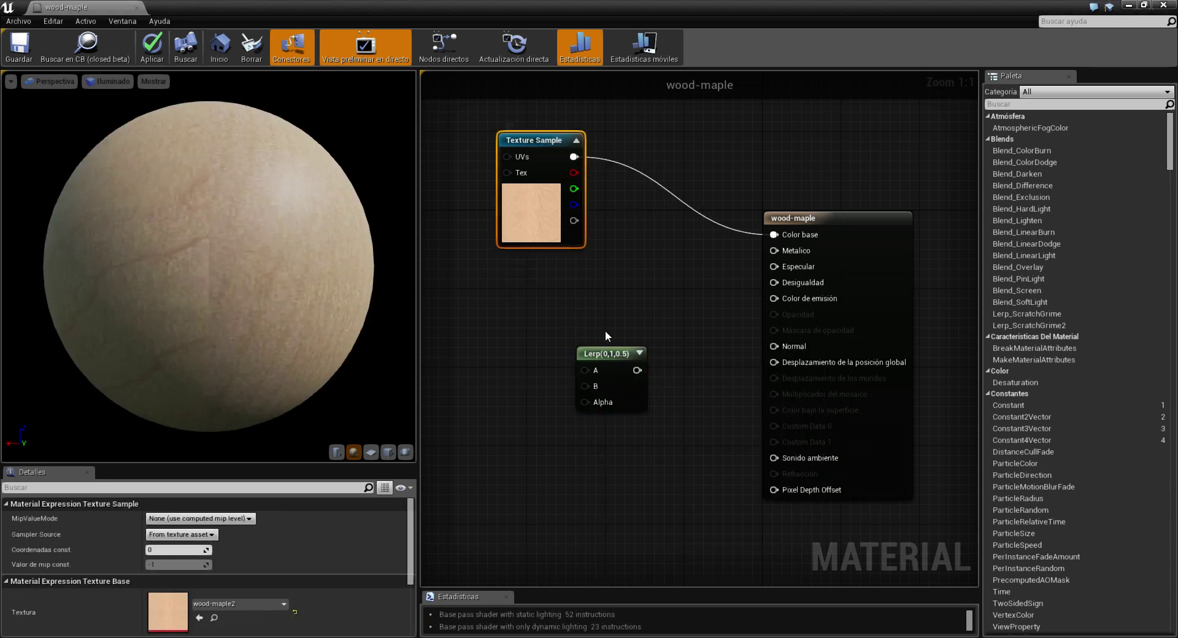
pyautogui.moveTo(608, 349)
pyautogui.mouseDown()
pyautogui.moveTo(608, 294)
pyautogui.moveTo(665, 325)
pyautogui.moveTo(774, 250)
pyautogui.mouseUp()
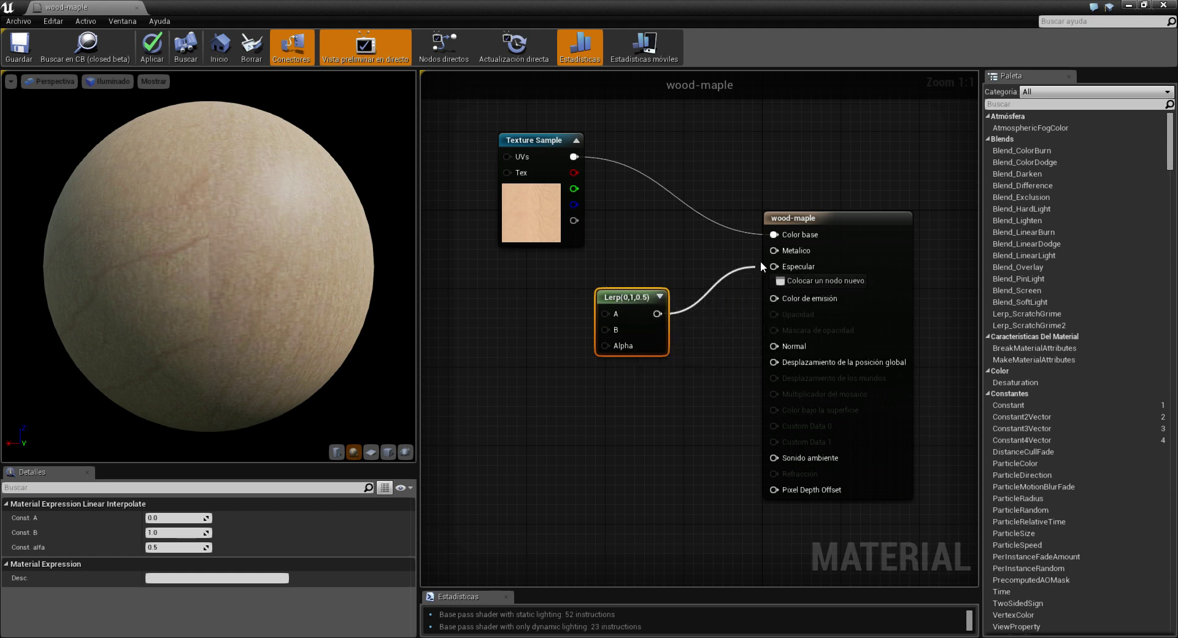
pyautogui.click(500, 311)
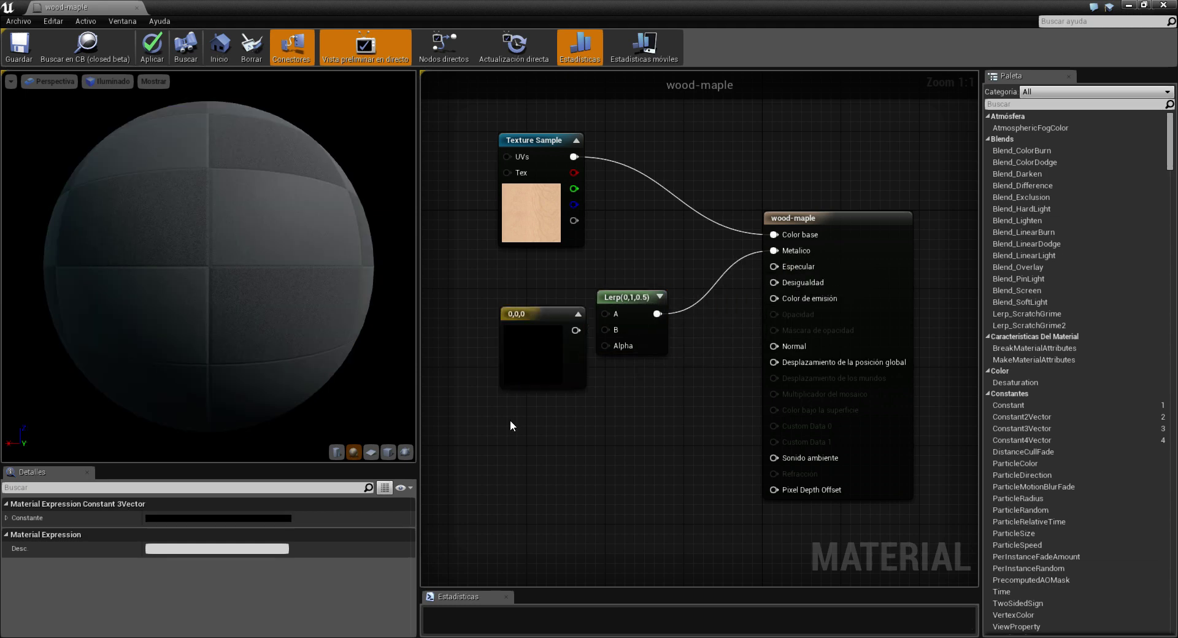
pyautogui.click(513, 420)
pyautogui.doubleClick(519, 442)
pyautogui.moveTo(724, 451); pyautogui.dragTo(726, 414)
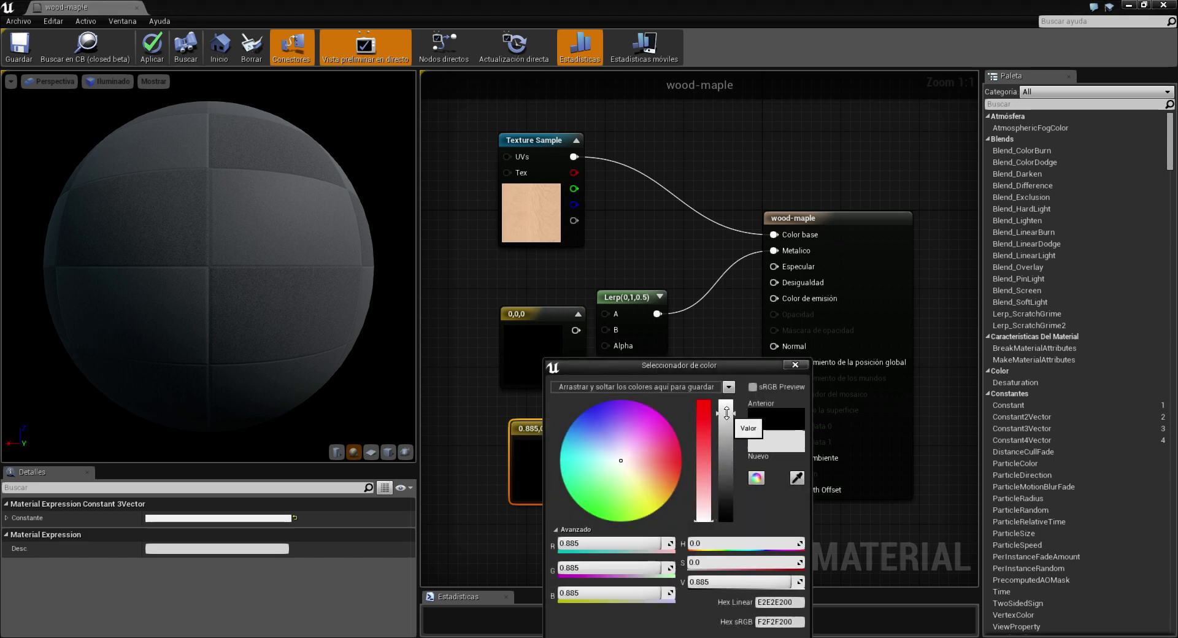
pyautogui.moveTo(675, 365); pyautogui.dragTo(675, 255)
pyautogui.click(717, 544)
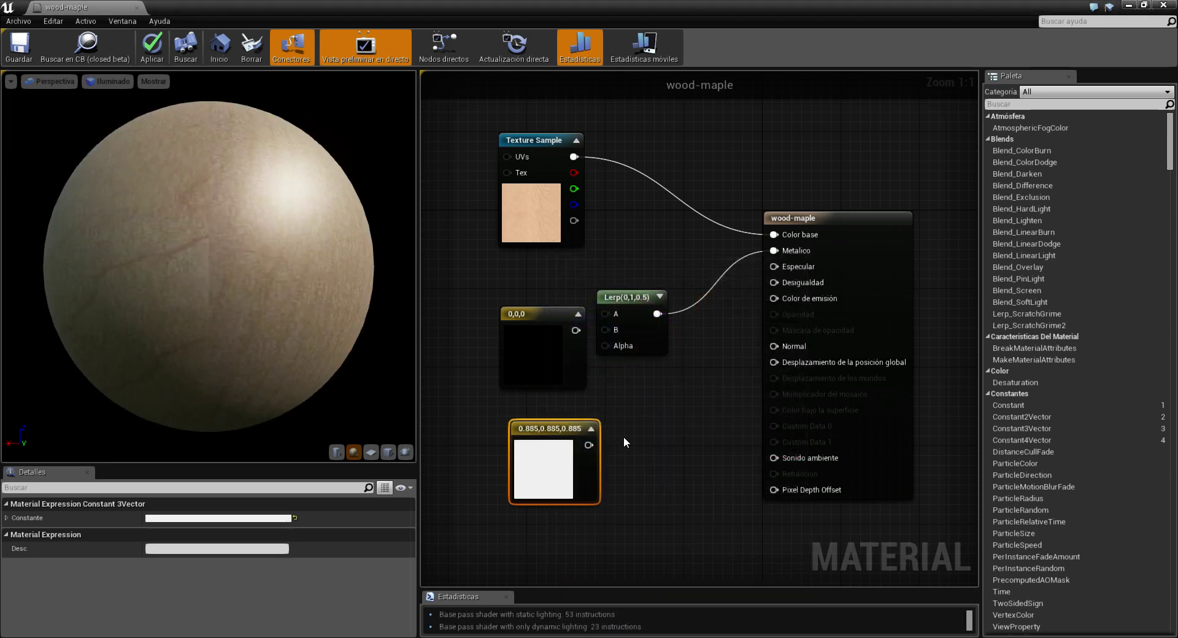
# - Wire the black 0,0,0 constant into Lerp A and the 0.885 grey into B
pyautogui.moveTo(544, 334); pyautogui.dragTo(539, 298, button='right')
pyautogui.moveTo(539, 298); pyautogui.dragTo(467, 259)
pyautogui.moveTo(547, 391); pyautogui.dragTo(466, 359)
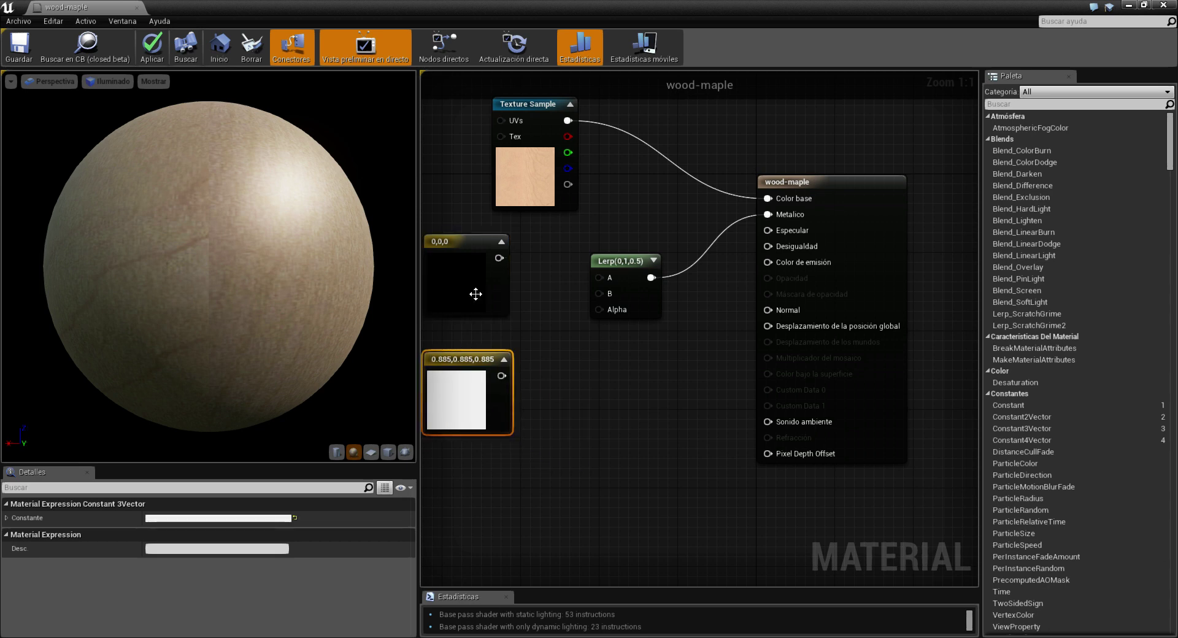
pyautogui.moveTo(498, 257); pyautogui.dragTo(603, 282)
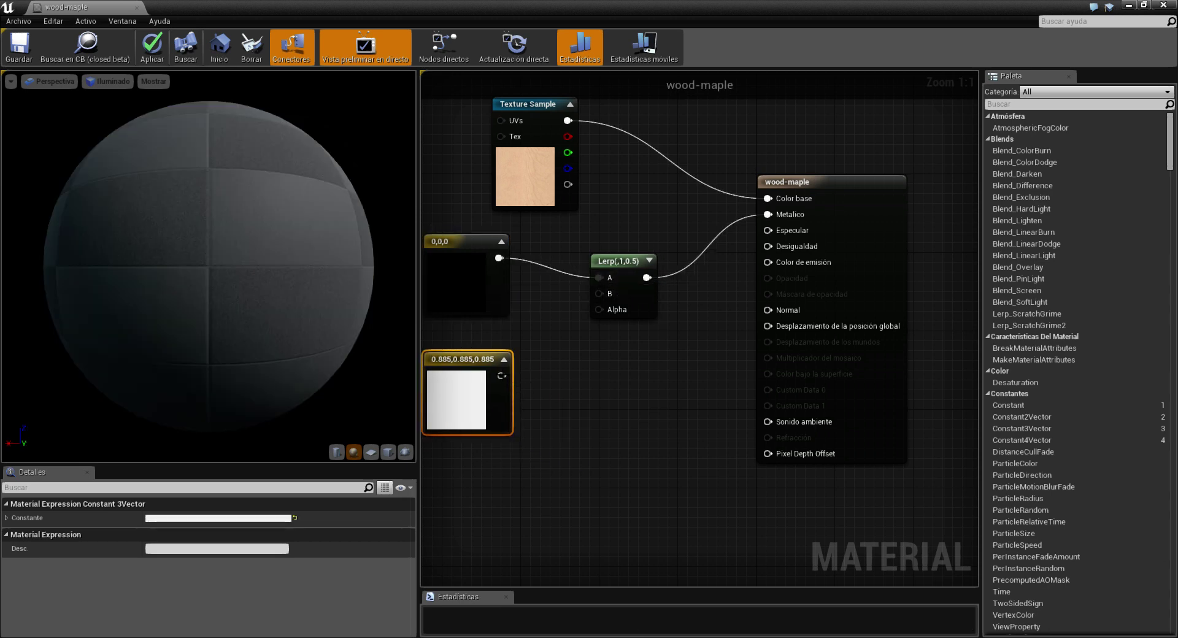
pyautogui.moveTo(501, 375); pyautogui.dragTo(599, 293)
# - Add a Fresnel node wired into the Lerp Alpha, then select the new nodes together
pyautogui.rightClick(573, 409)
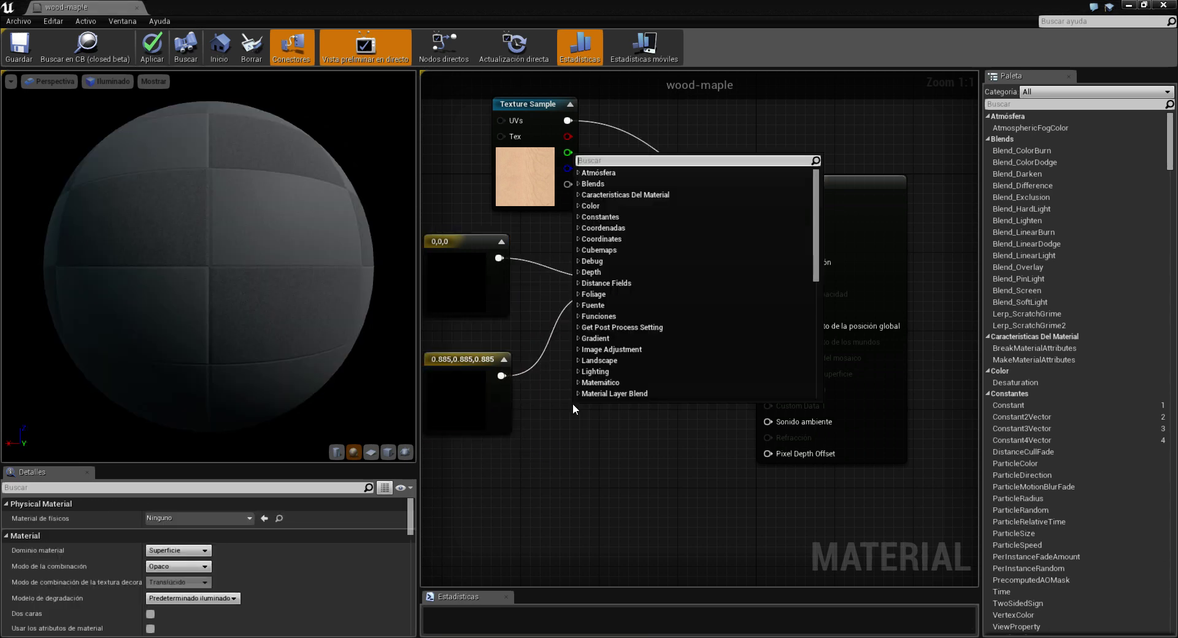
pyautogui.write('fresn')
pyautogui.press('Return')
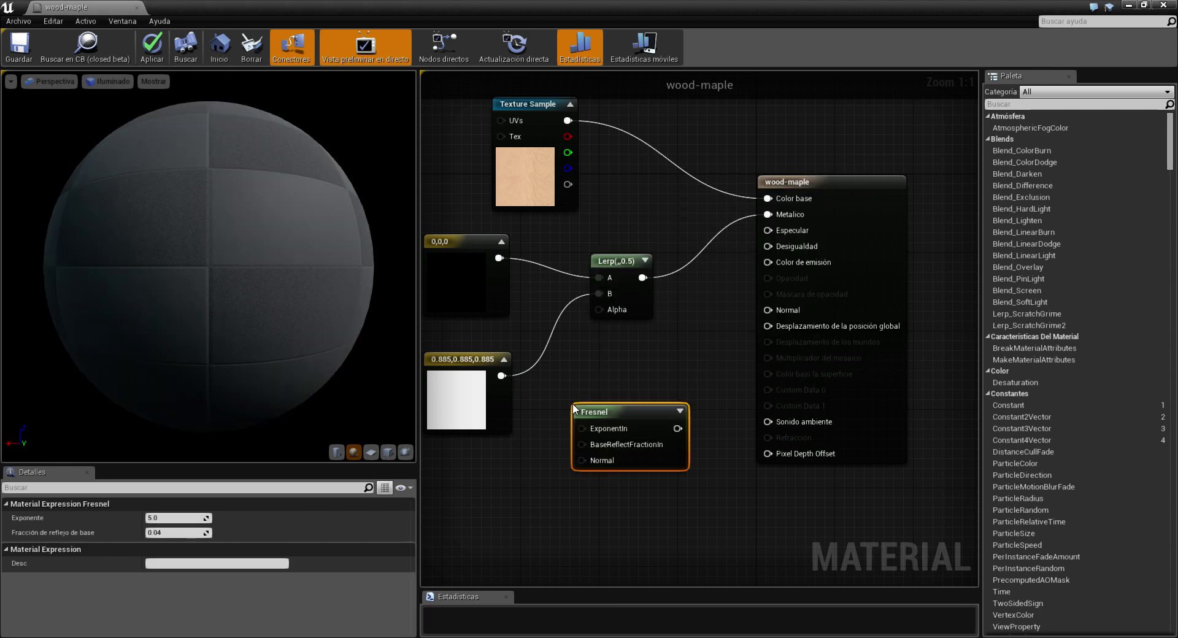
pyautogui.moveTo(678, 429)
pyautogui.mouseDown()
pyautogui.moveTo(489, 493)
pyautogui.moveTo(616, 309)
pyautogui.mouseUp()
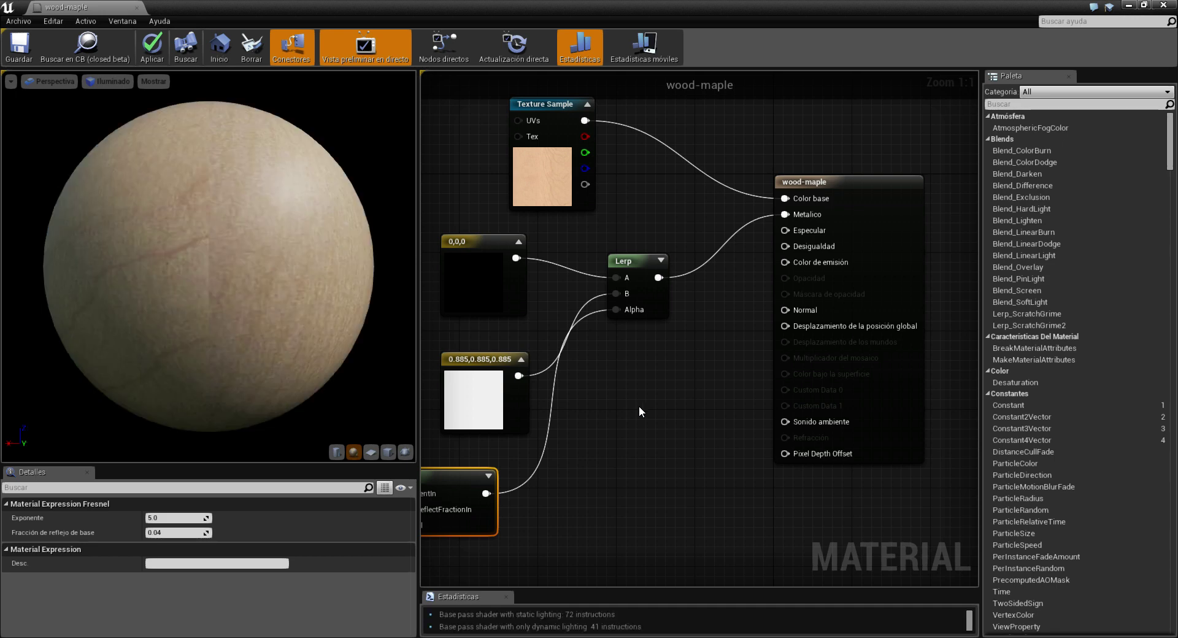
pyautogui.moveTo(612, 278); pyautogui.dragTo(470, 526)
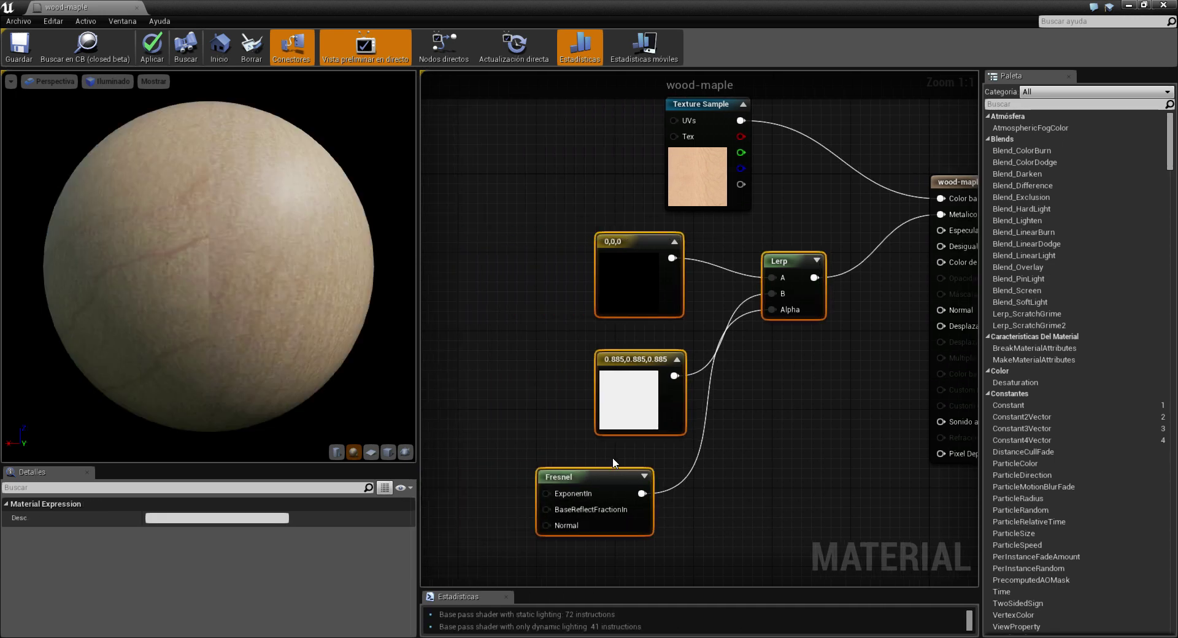
pyautogui.doubleClick(471, 7)
# - Create NewMaterial in mobiliario, open it, paste then undo, and return to the wood-maple tab
pyautogui.rightClick(692, 600)
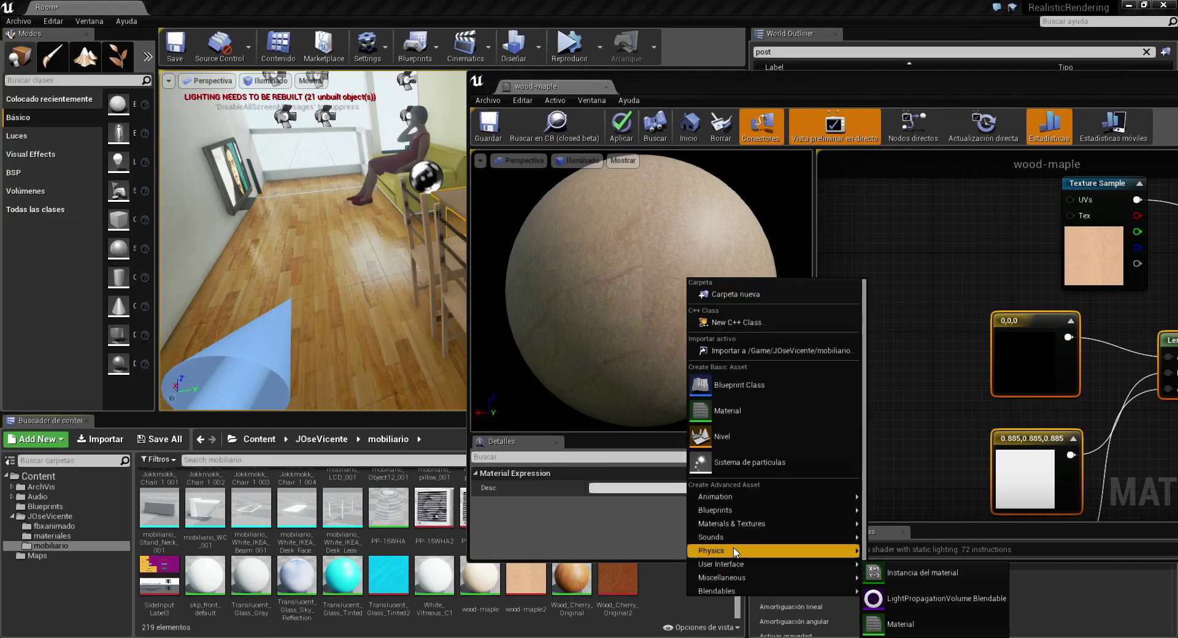
pyautogui.click(728, 411)
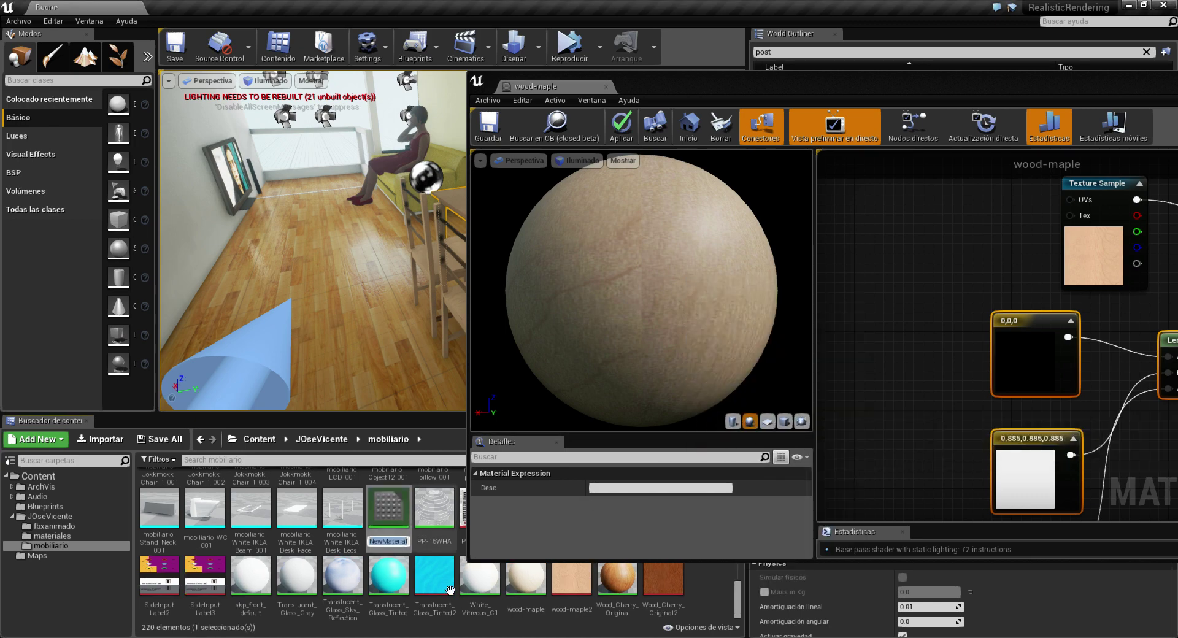
pyautogui.press('Return')
pyautogui.doubleClick(388, 508)
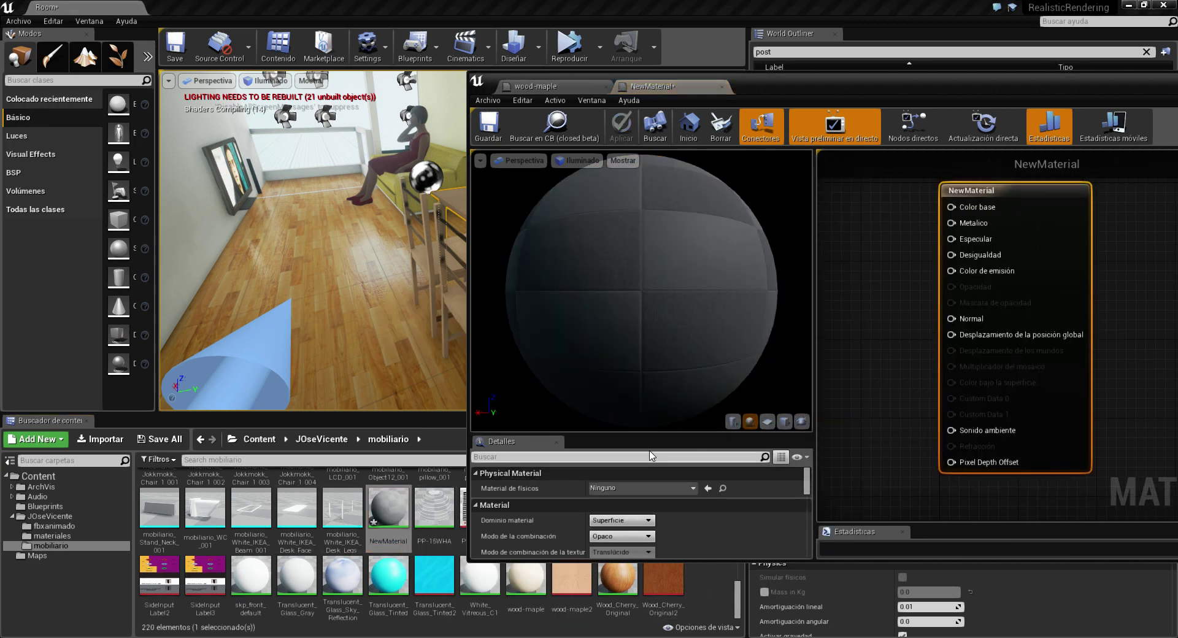
pyautogui.hotkey('ctrl', 'v')
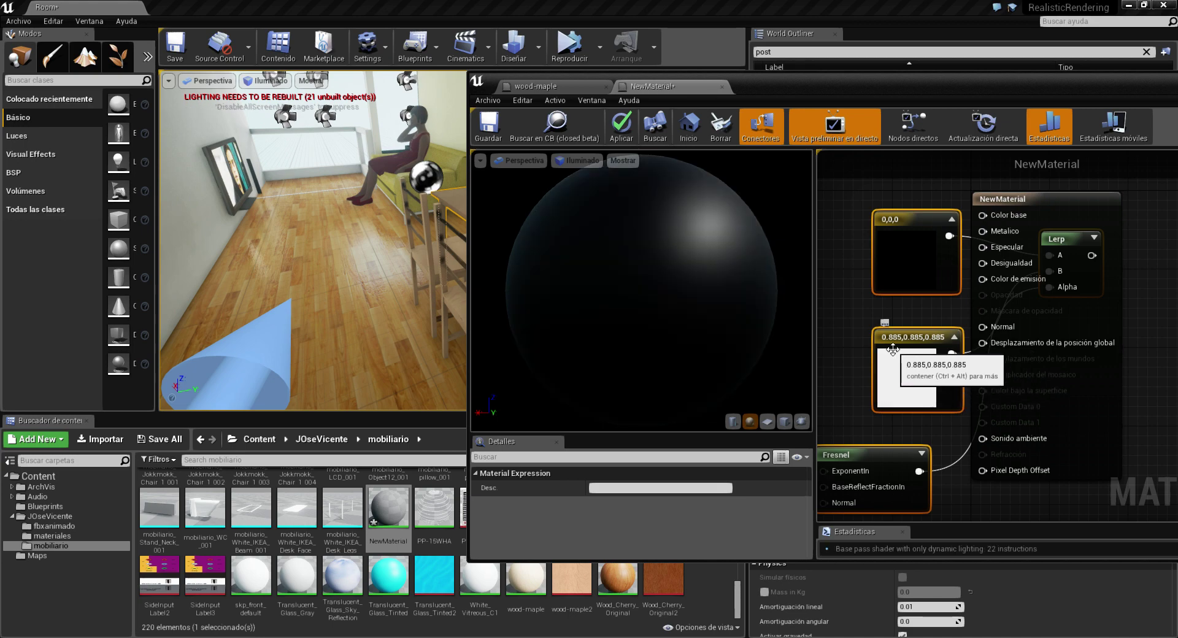
pyautogui.hotkey('ctrl', 'z')
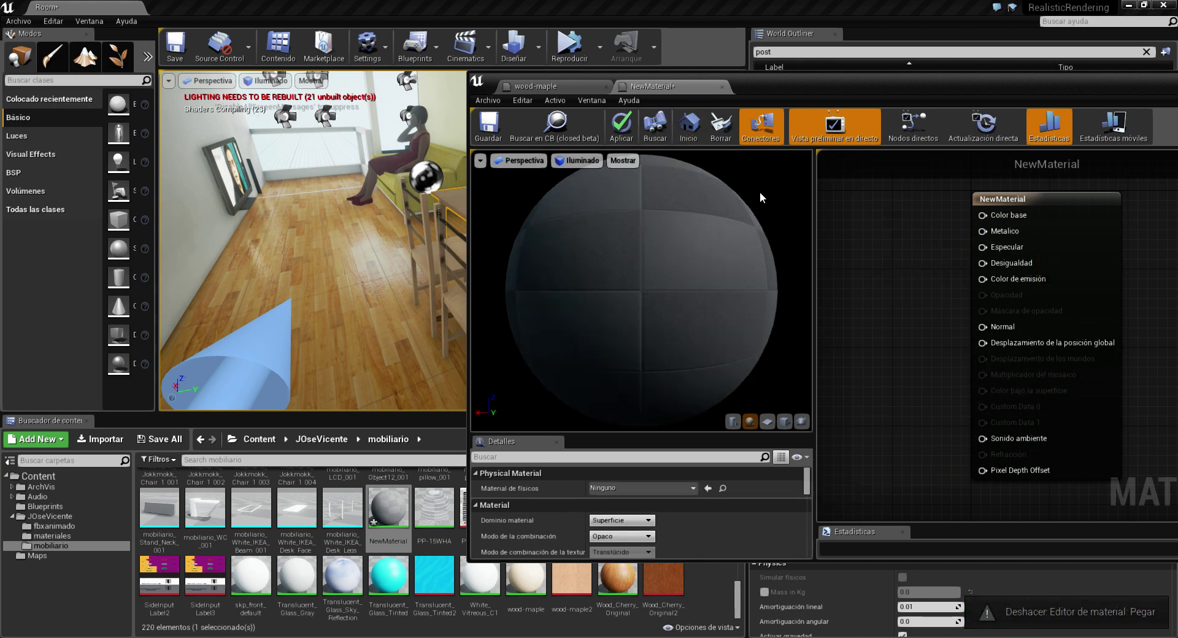
pyautogui.click(577, 86)
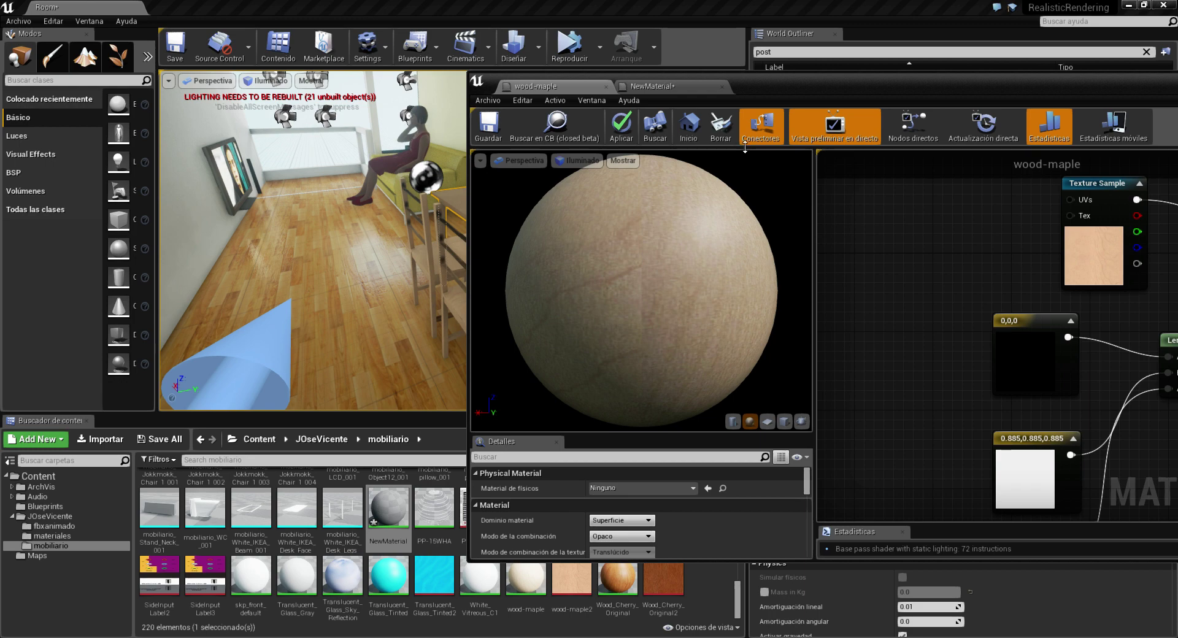
# - Wire a new constant into Desigualdad (roughness), set it to about 0.22, and save wood-maple
pyautogui.moveTo(839, 88); pyautogui.dragTo(516, 70)
pyautogui.moveTo(904, 415); pyautogui.dragTo(726, 400, button='right')
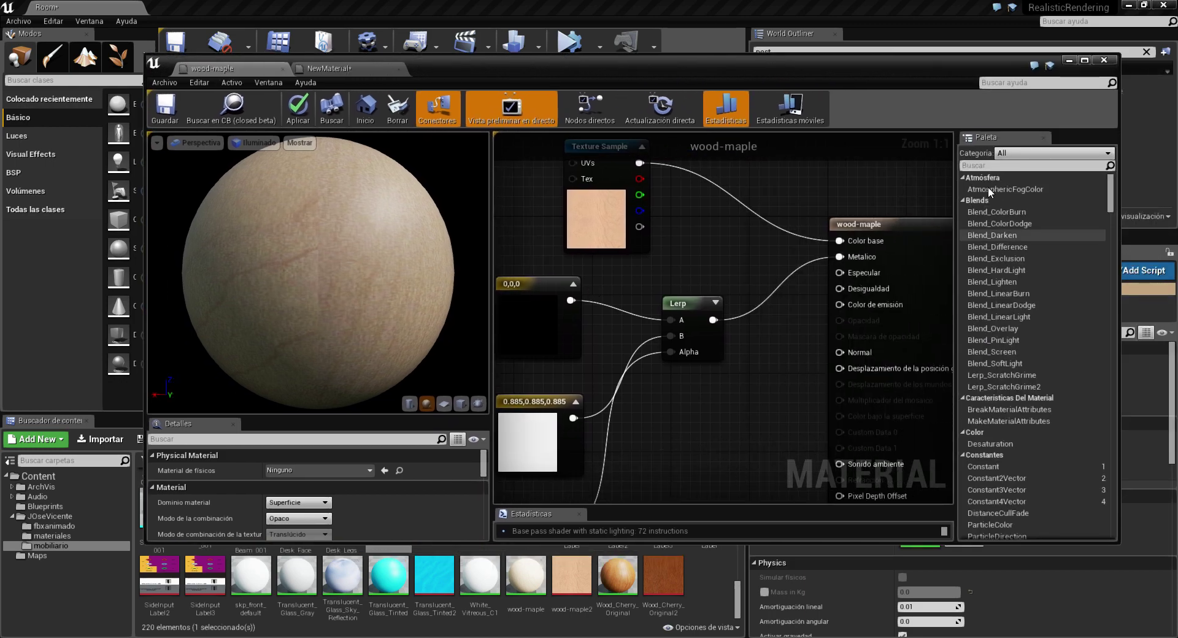
pyautogui.click(694, 402)
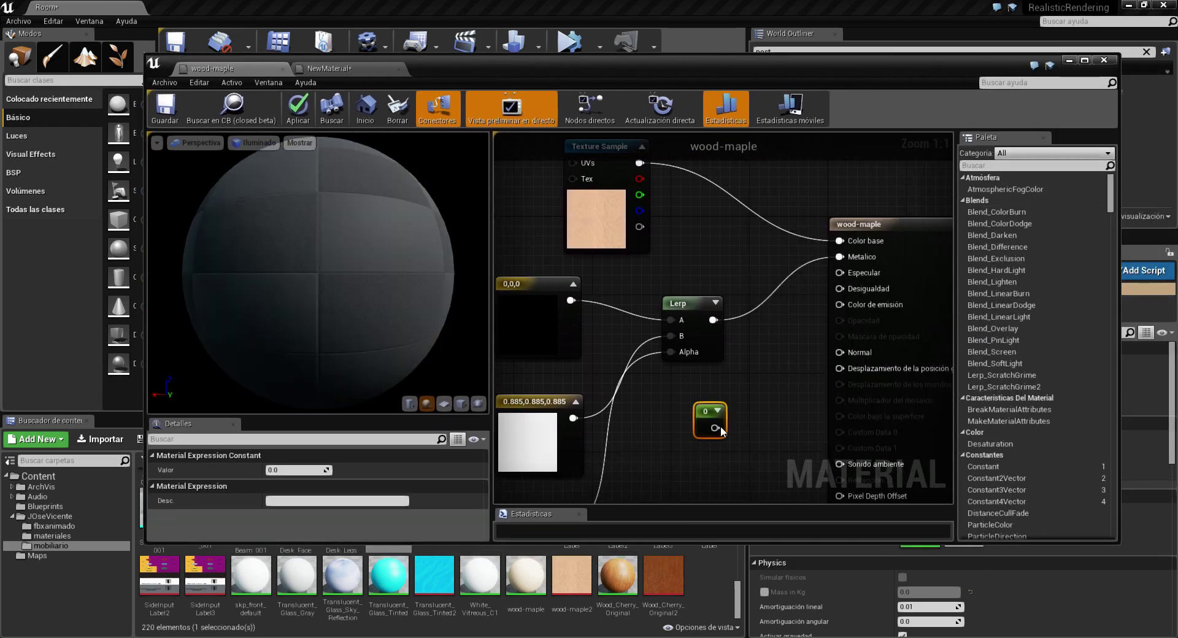
pyautogui.moveTo(715, 428); pyautogui.dragTo(839, 288)
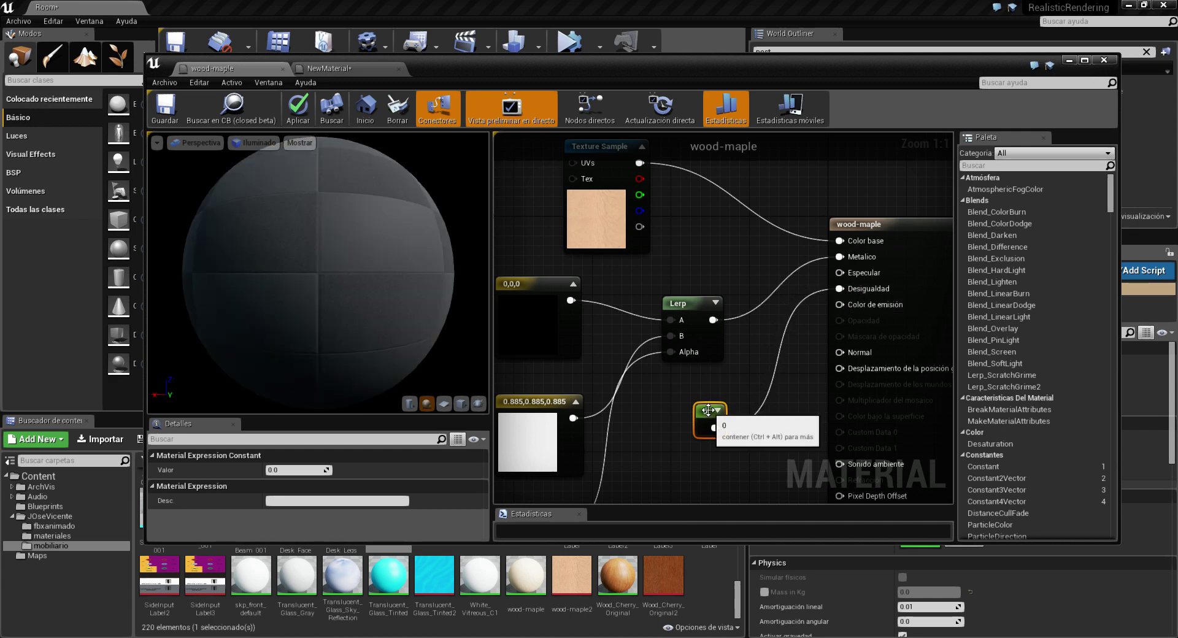
pyautogui.moveTo(294, 470); pyautogui.dragTo(299, 470)
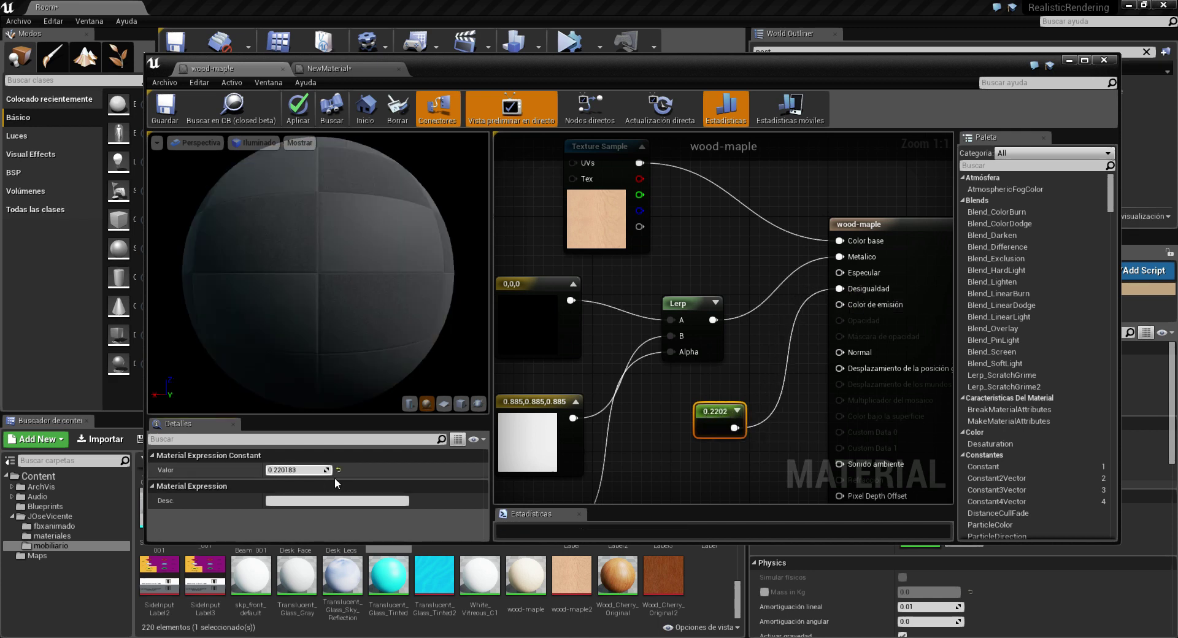
pyautogui.moveTo(366, 331); pyautogui.dragTo(327, 270)
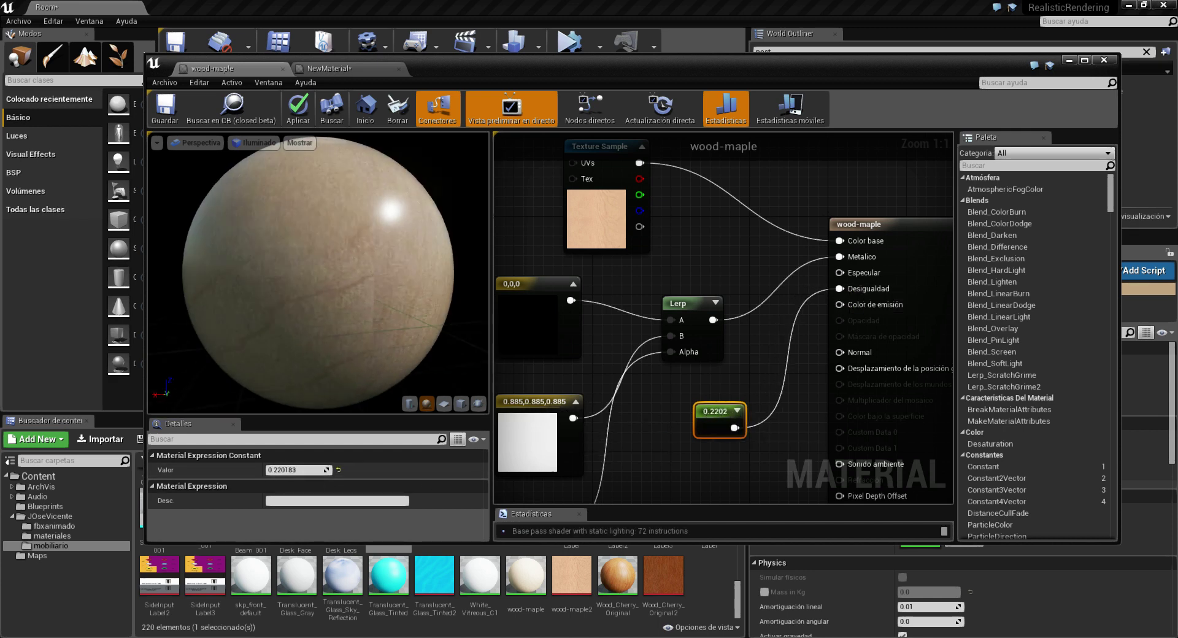
pyautogui.hotkey('ctrl', 's')
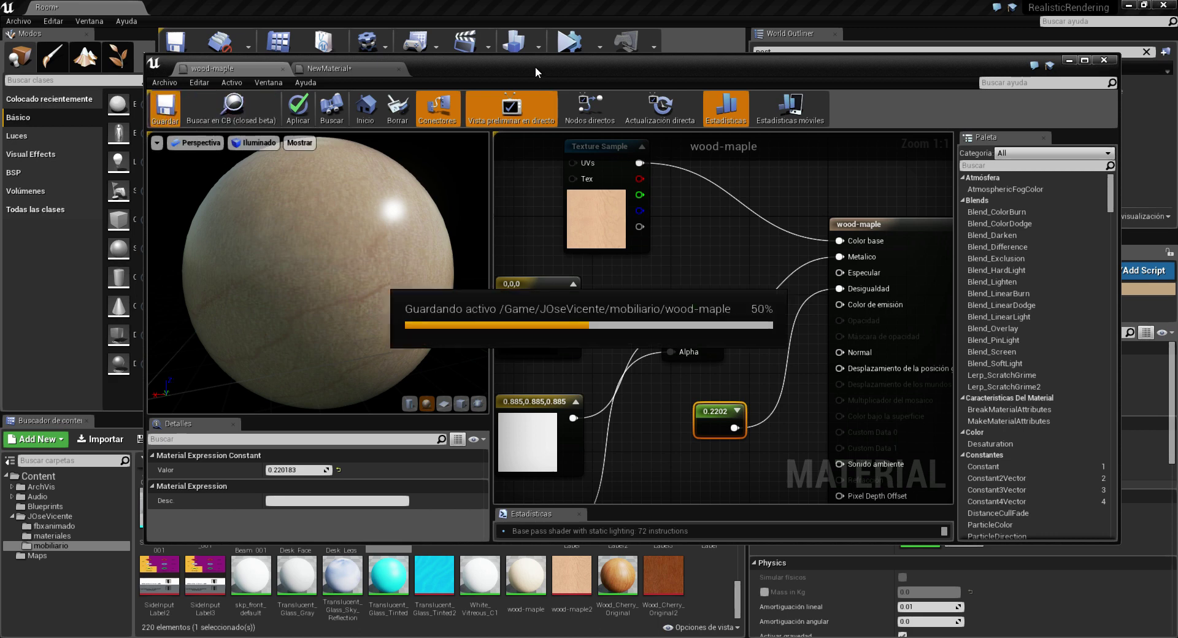
# - Close the NewMaterial and wood-maple editors, answering the apply-changes prompt
pyautogui.click(399, 68)
pyautogui.click(616, 363)
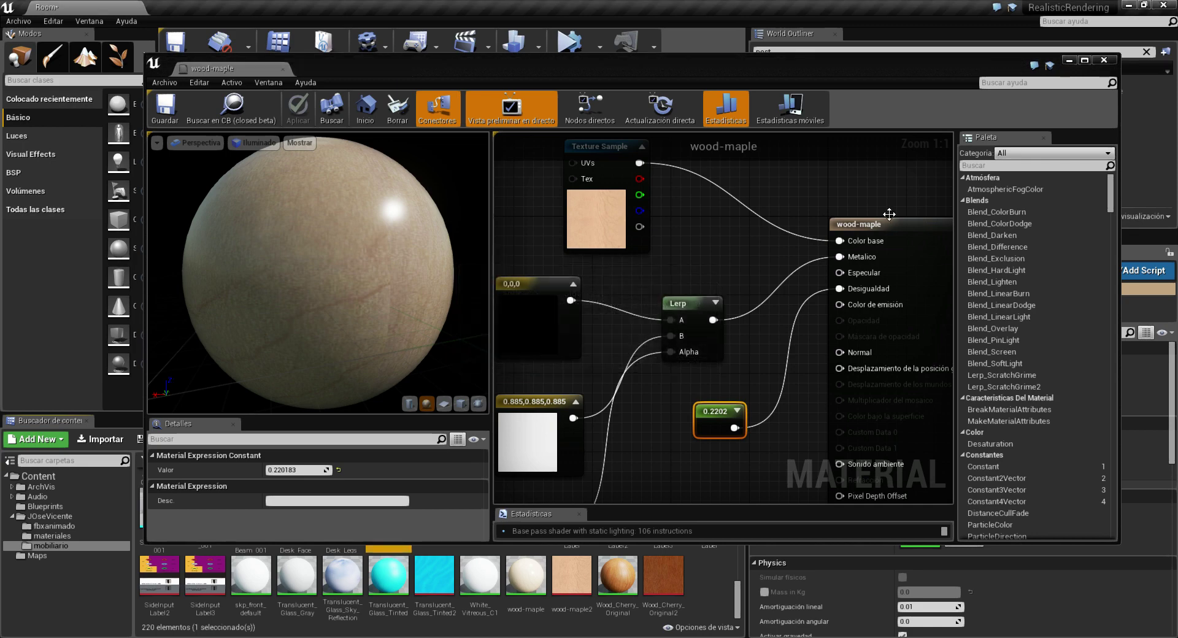
pyautogui.click(1104, 59)
pyautogui.moveTo(430, 246); pyautogui.dragTo(442, 258, button='right')
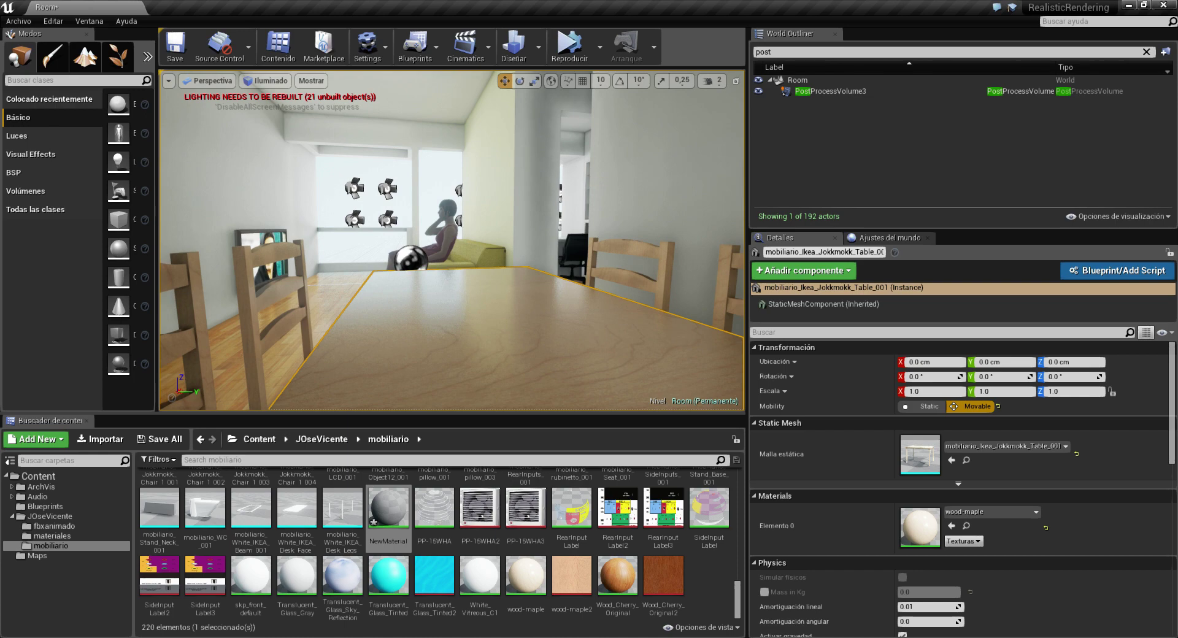
# - Inspect the tabletop wood grain up close, then show the Ajustes del mundo panel
pyautogui.moveTo(442, 258)
pyautogui.mouseDown(button='right')
pyautogui.moveTo(441, 282)
pyautogui.moveTo(442, 233)
pyautogui.moveTo(441, 270)
pyautogui.mouseUp(button='right')
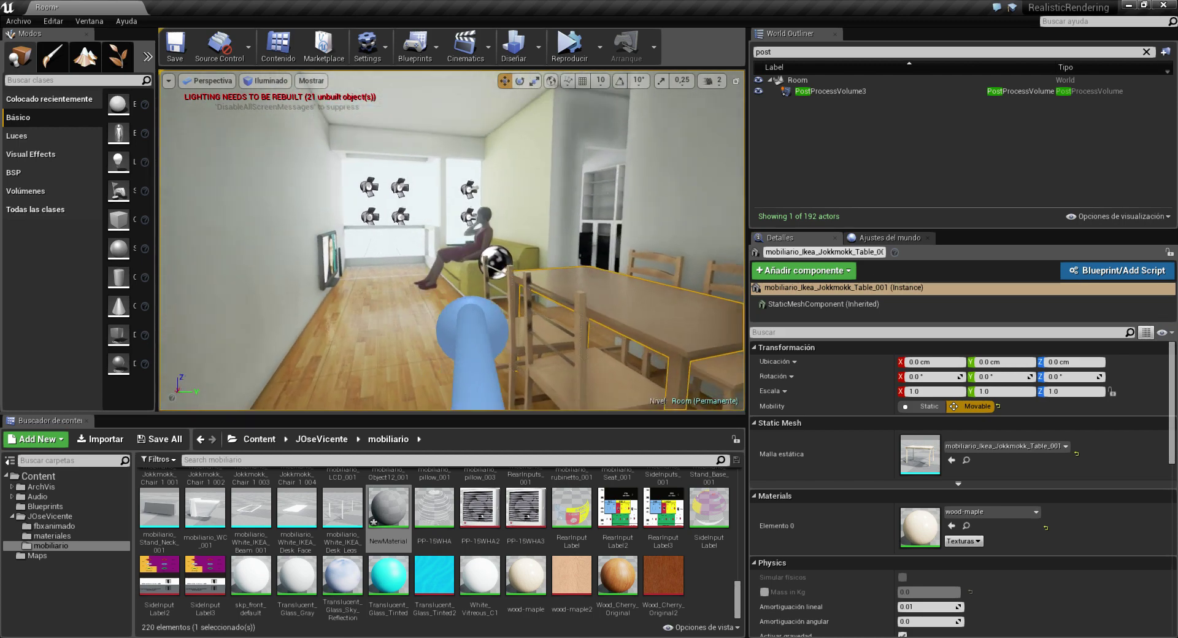
pyautogui.moveTo(442, 270)
pyautogui.mouseDown(button='right')
pyautogui.moveTo(362, 270)
pyautogui.moveTo(405, 264)
pyautogui.moveTo(405, 227)
pyautogui.moveTo(405, 257)
pyautogui.moveTo(386, 276)
pyautogui.moveTo(424, 270)
pyautogui.moveTo(381, 258)
pyautogui.moveTo(350, 267)
pyautogui.moveTo(368, 245)
pyautogui.moveTo(469, 294)
pyautogui.moveTo(472, 273)
pyautogui.moveTo(442, 273)
pyautogui.moveTo(436, 257)
pyautogui.moveTo(423, 276)
pyautogui.moveTo(380, 276)
pyautogui.moveTo(380, 258)
pyautogui.moveTo(381, 273)
pyautogui.mouseUp(button='right')
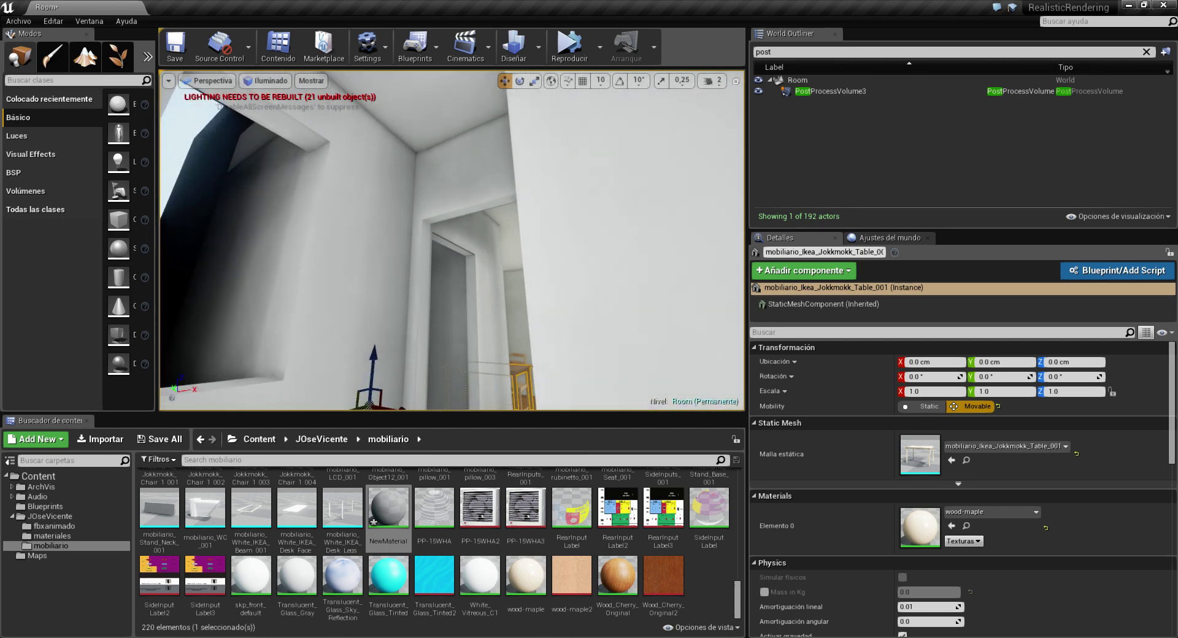
pyautogui.click(890, 238)
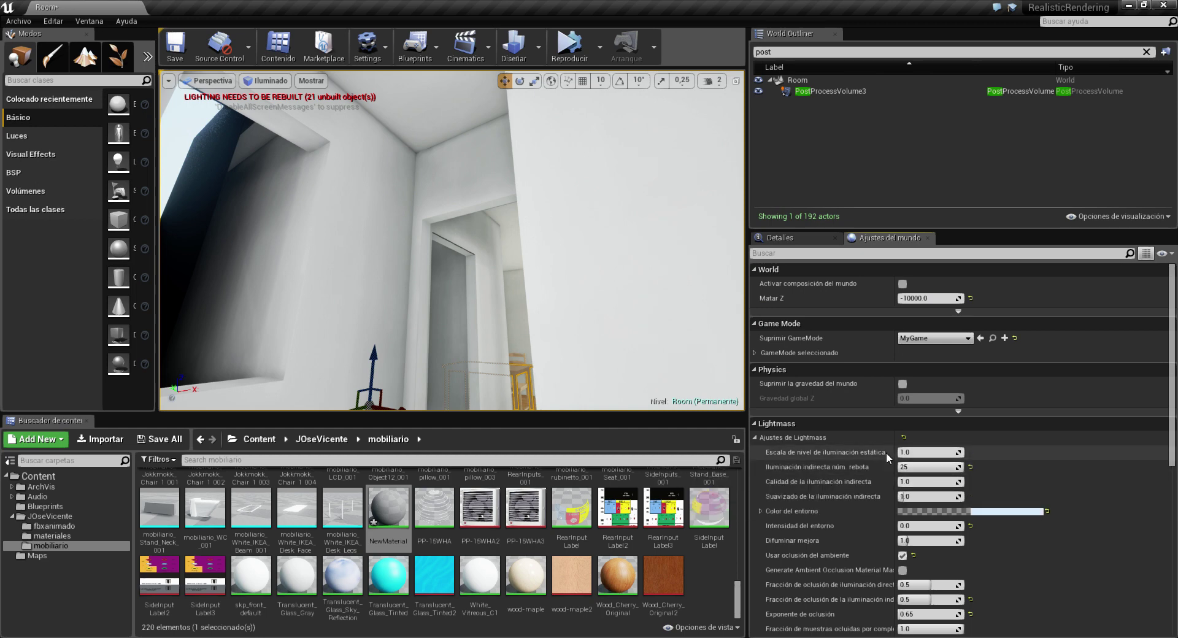
# - Fly back into the room to view the table, then save the Room level via Archivo
pyautogui.moveTo(451, 245)
pyautogui.mouseDown(button='right')
pyautogui.moveTo(466, 257)
pyautogui.moveTo(368, 258)
pyautogui.mouseUp(button='right')
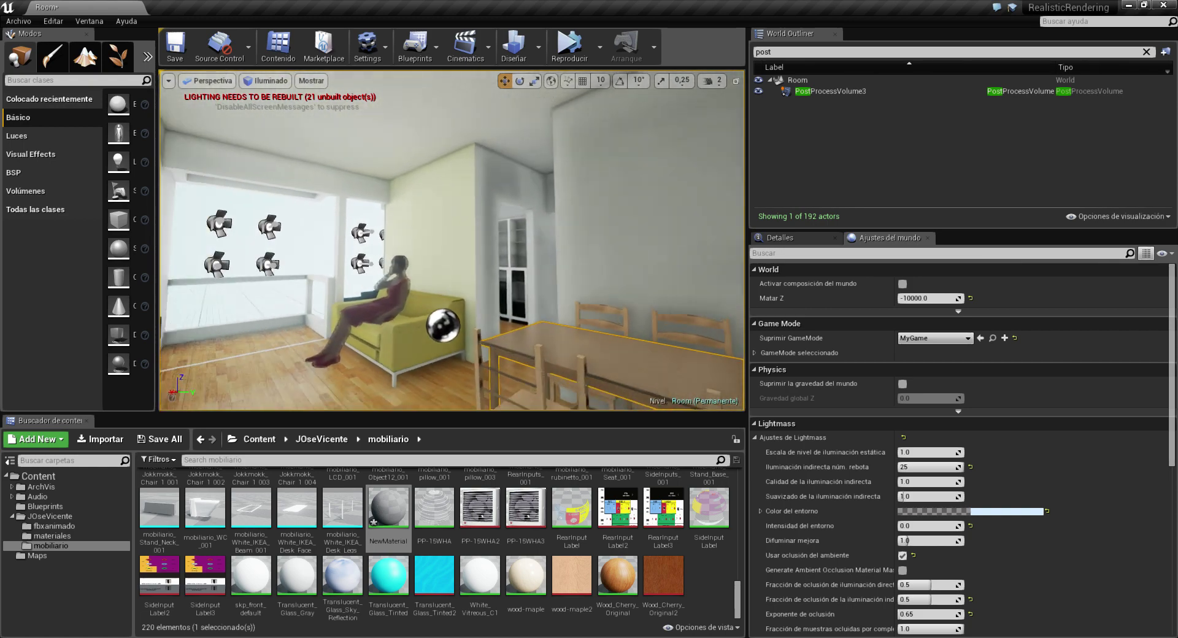
pyautogui.moveTo(368, 257); pyautogui.dragTo(536, 356, button='right')
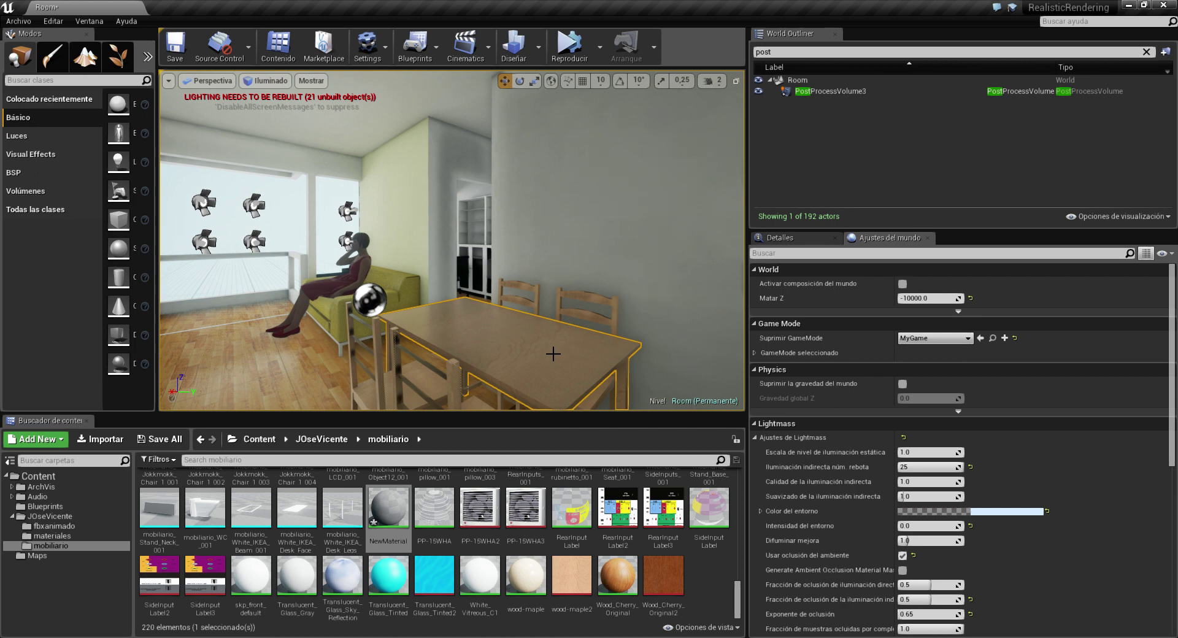
pyautogui.moveTo(560, 353); pyautogui.dragTo(491, 355, button='right')
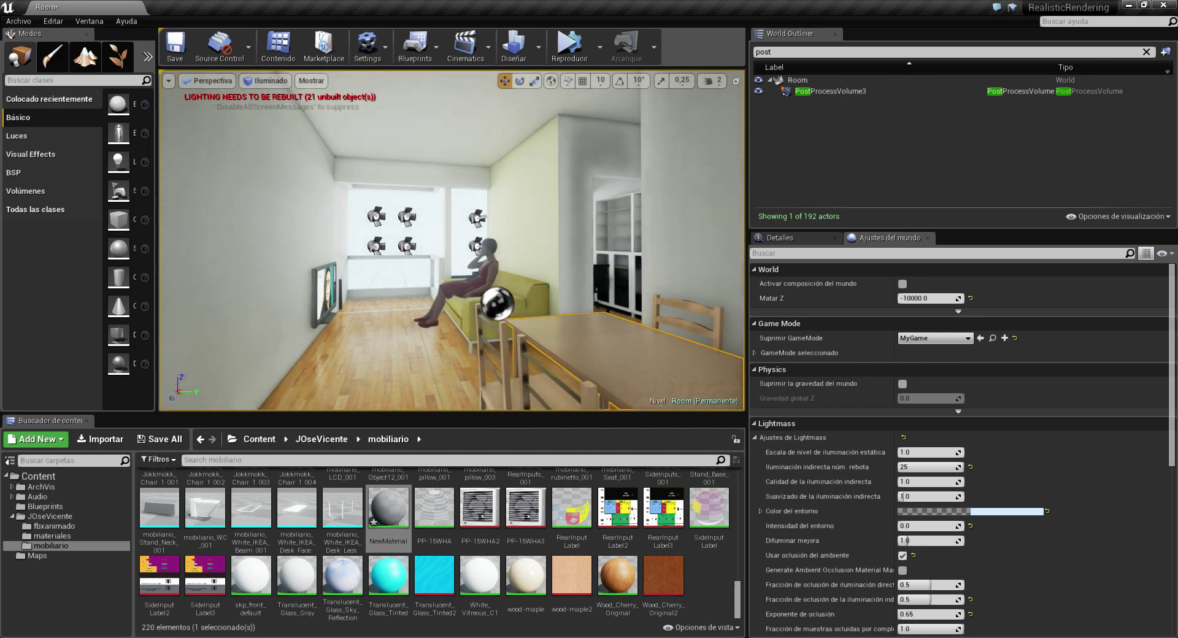
pyautogui.click(18, 21)
pyautogui.click(41, 123)
pyautogui.moveTo(450, 239)
pyautogui.mouseDown(button='right')
pyautogui.moveTo(589, 240)
pyautogui.moveTo(491, 239)
pyautogui.mouseUp(button='right')
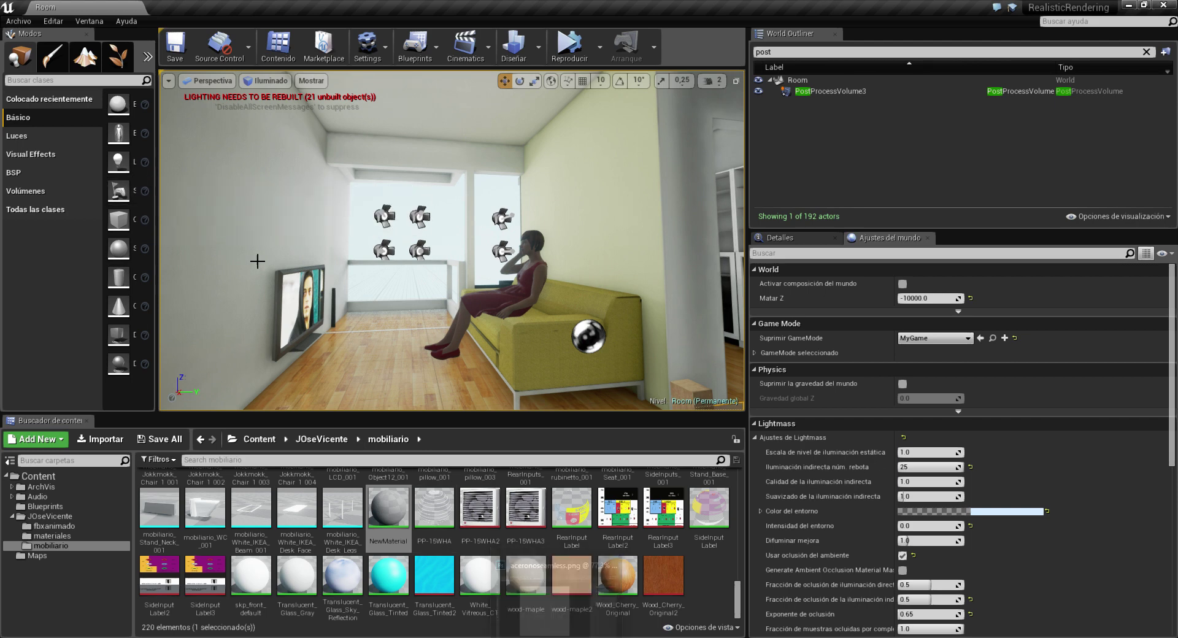
# - Package the project for Android (ATC) from the File menu, continuing past the platform warning
pyautogui.click(25, 25)
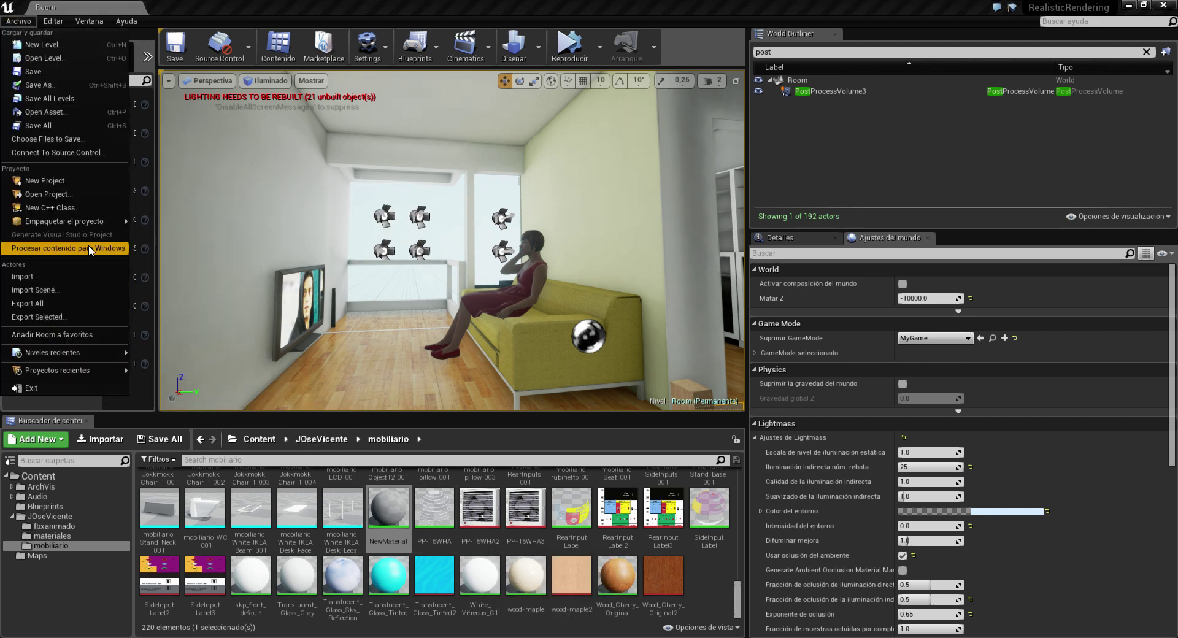
pyautogui.moveTo(89, 223)
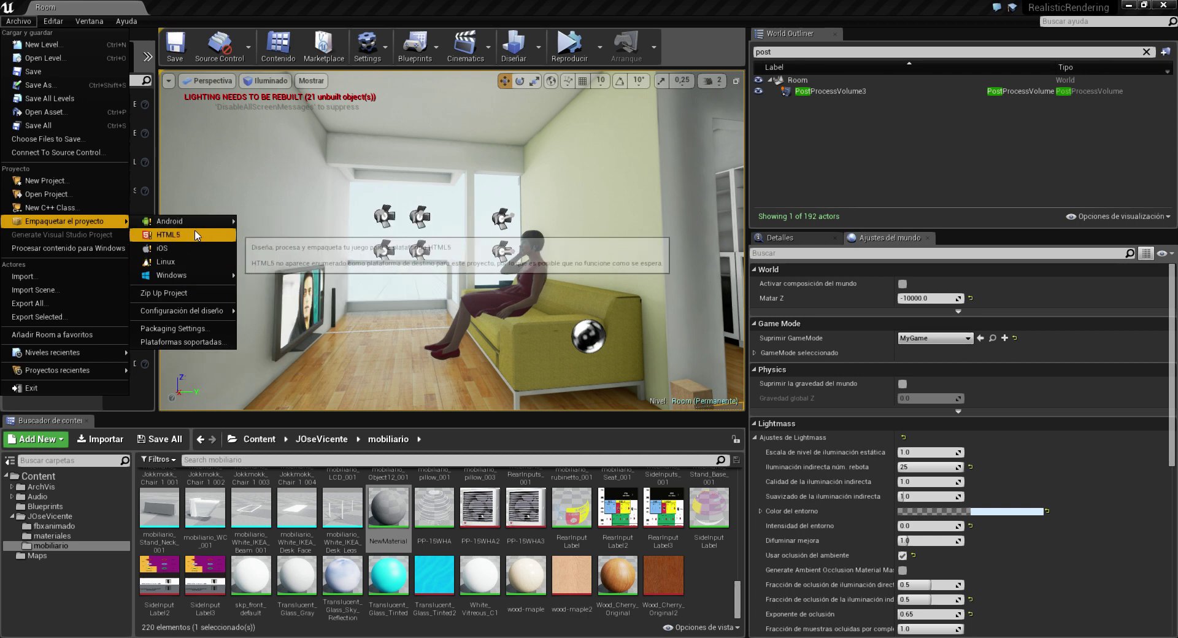
pyautogui.moveTo(184, 222)
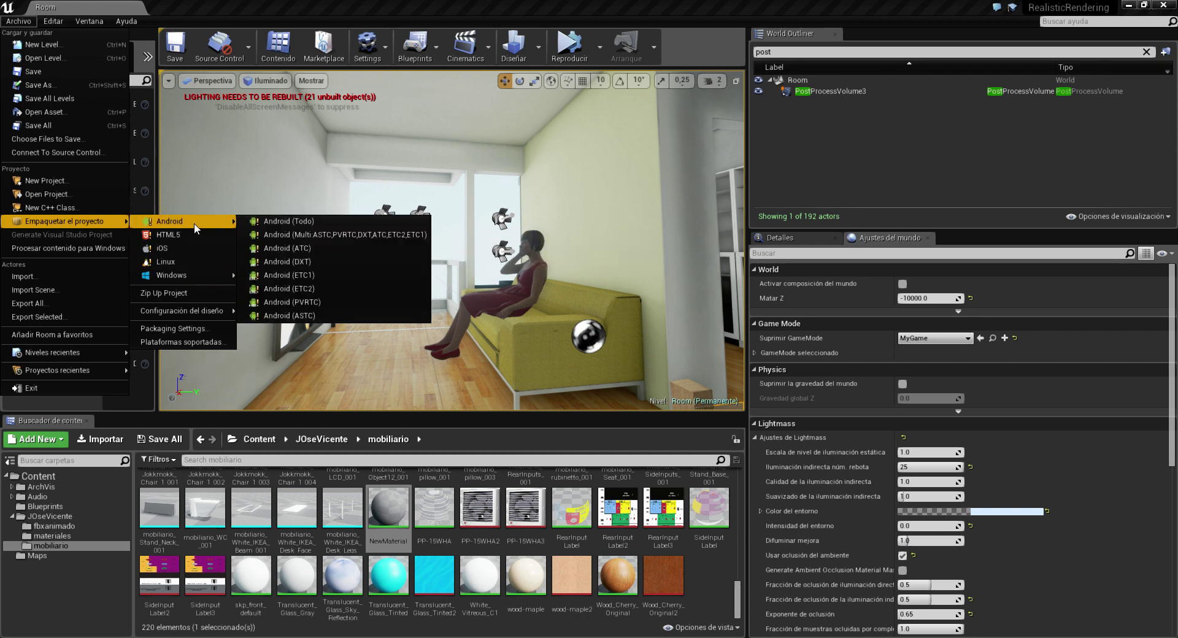
pyautogui.click(301, 251)
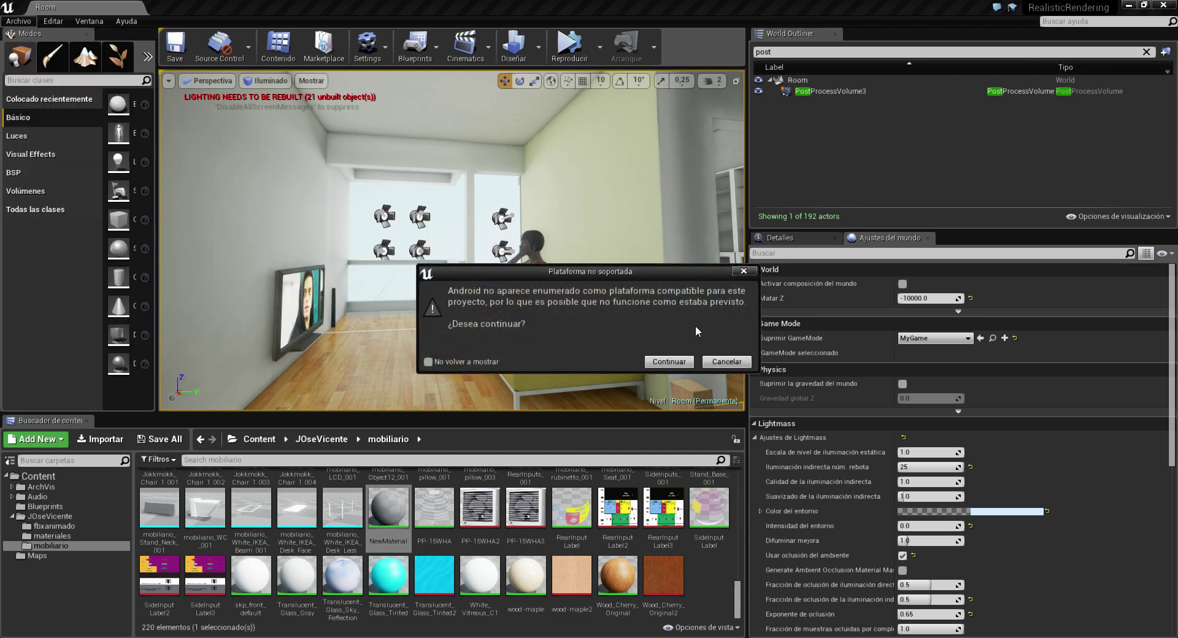
pyautogui.click(689, 355)
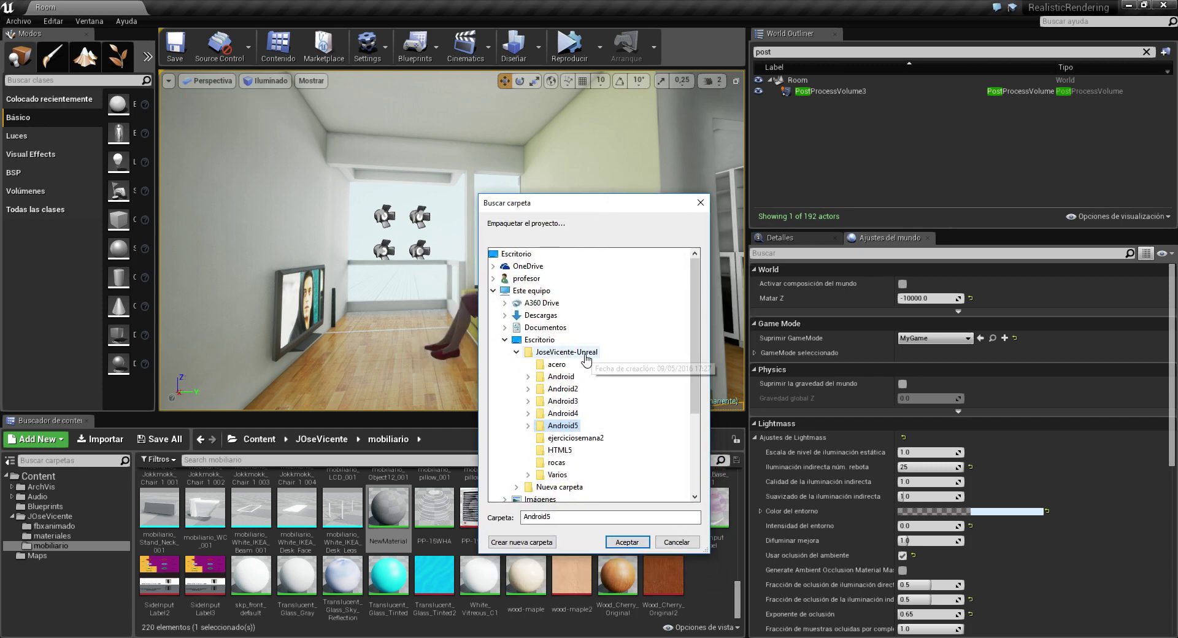
# - Create a new Android6 output folder and select it to start packaging
pyautogui.click(545, 543)
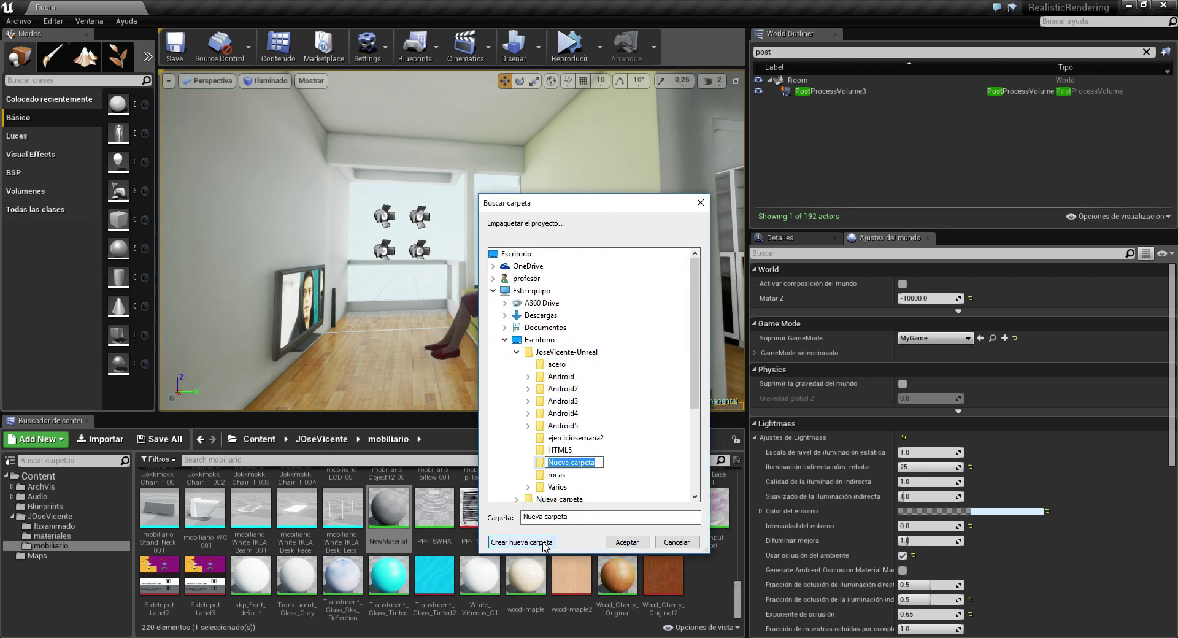
pyautogui.write('Android6')
pyautogui.press('Return')
pyautogui.click(594, 517)
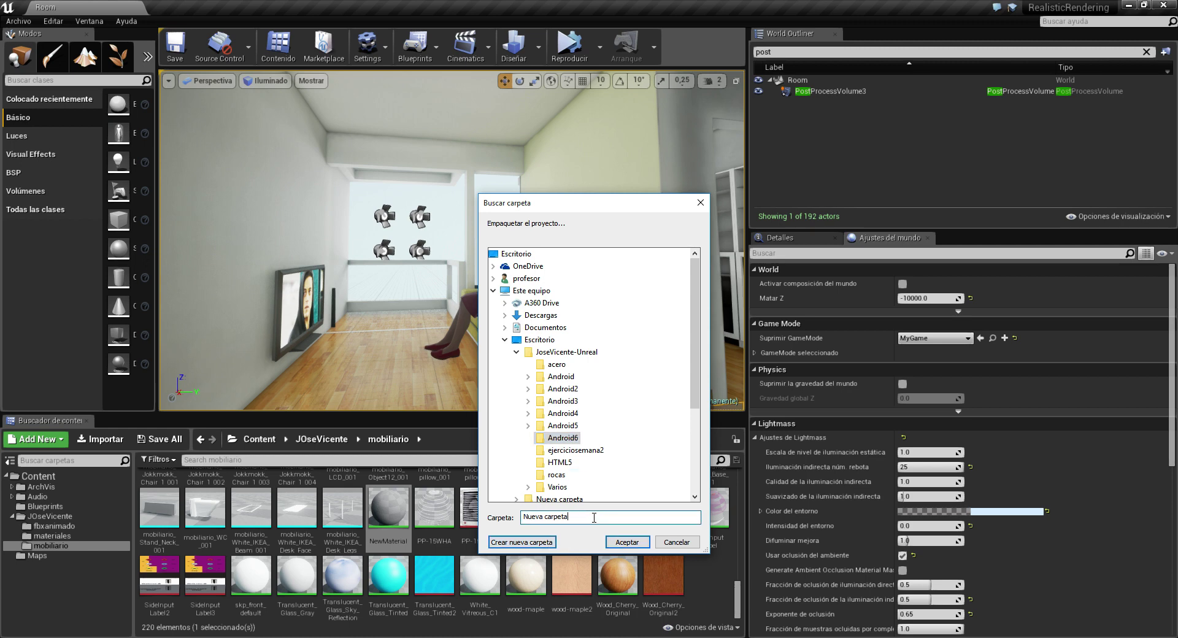
pyautogui.click(626, 543)
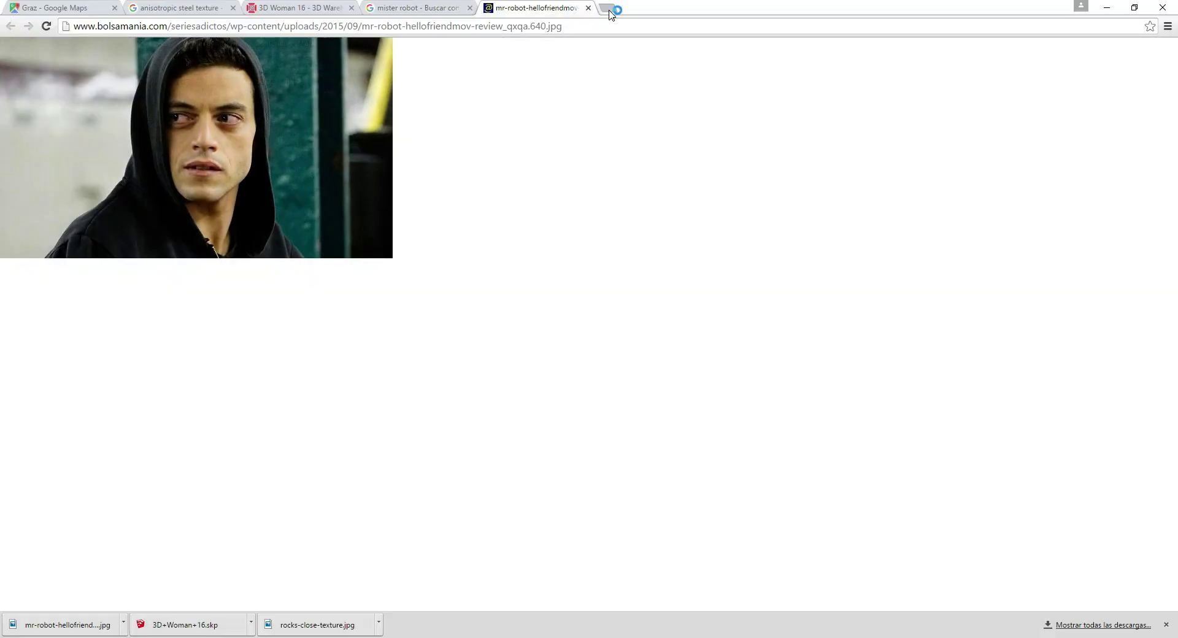
# - Open a new Chrome tab and reposition the browser window over the editor
pyautogui.click(608, 7)
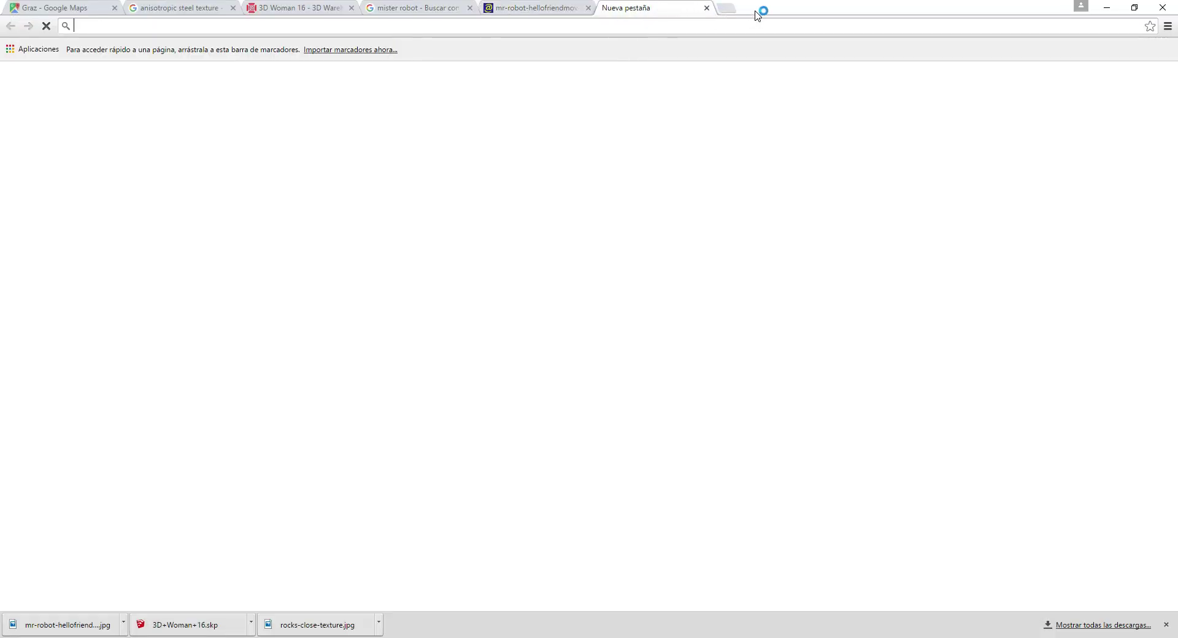
pyautogui.moveTo(759, 8); pyautogui.dragTo(902, 429)
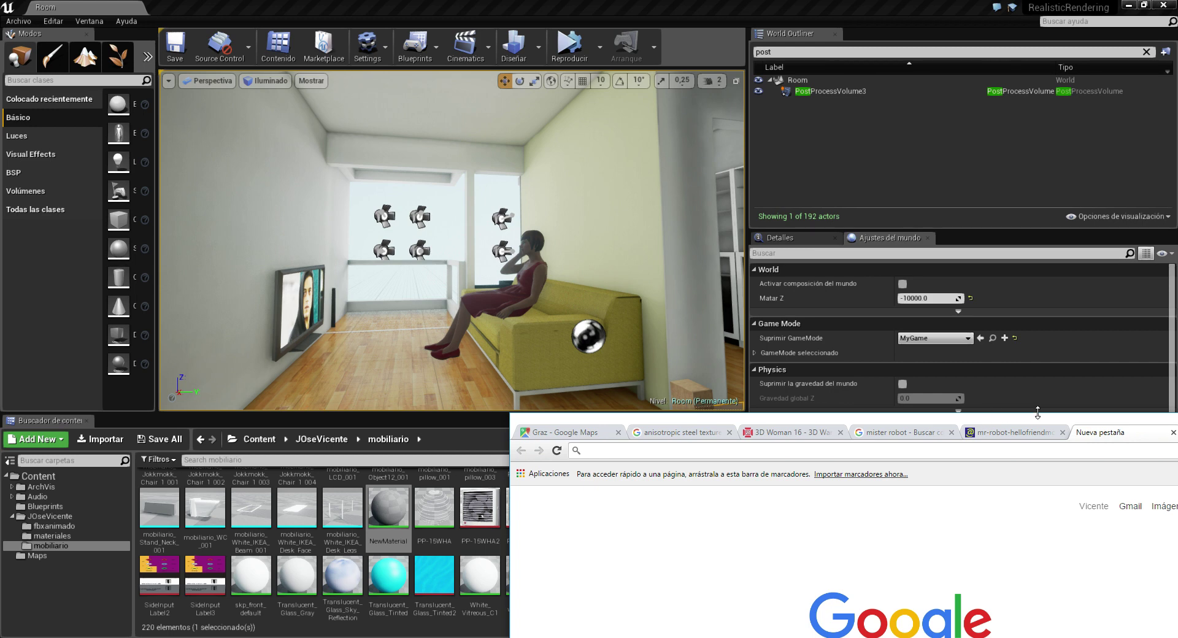
pyautogui.moveTo(1041, 424)
pyautogui.mouseDown()
pyautogui.moveTo(903, 124)
pyautogui.moveTo(857, 71)
pyautogui.mouseUp()
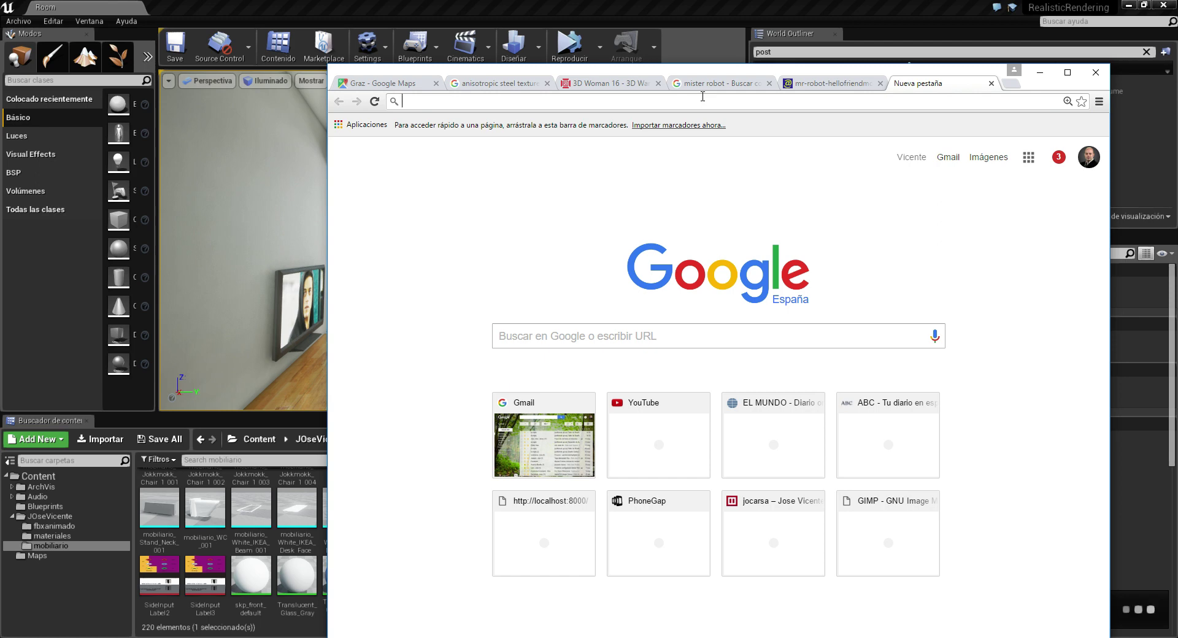
# - Search 'samsung' for Galaxy Grand Prime tech specs and open the GSMArena result
pyautogui.write('samsung')
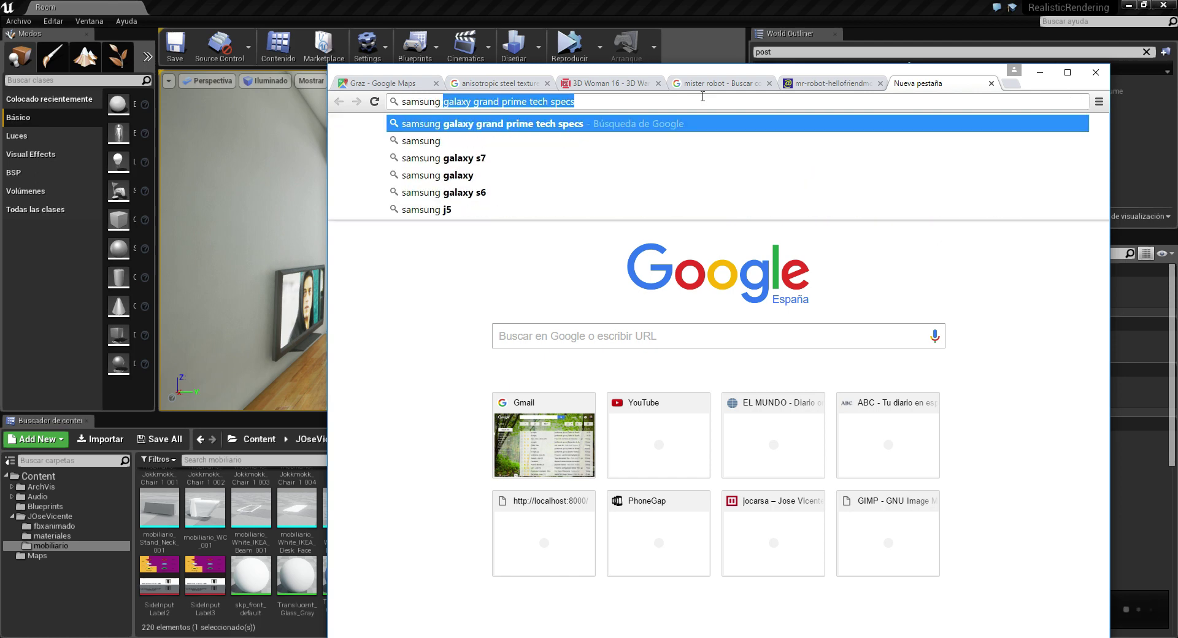
pyautogui.press('Return')
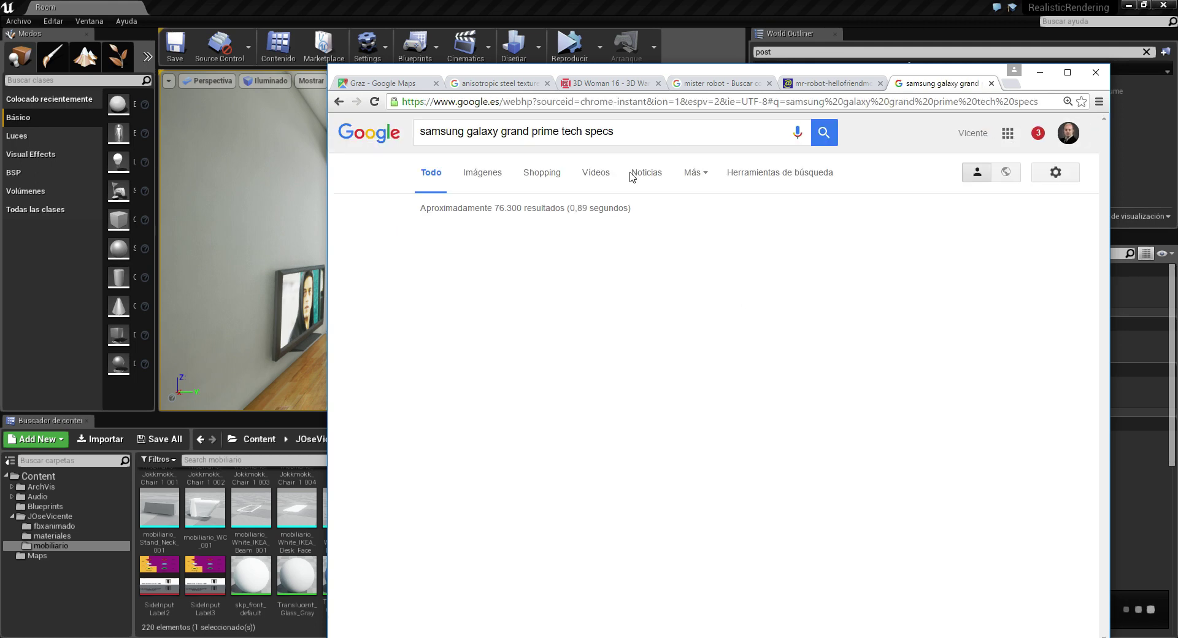
pyautogui.click(555, 244)
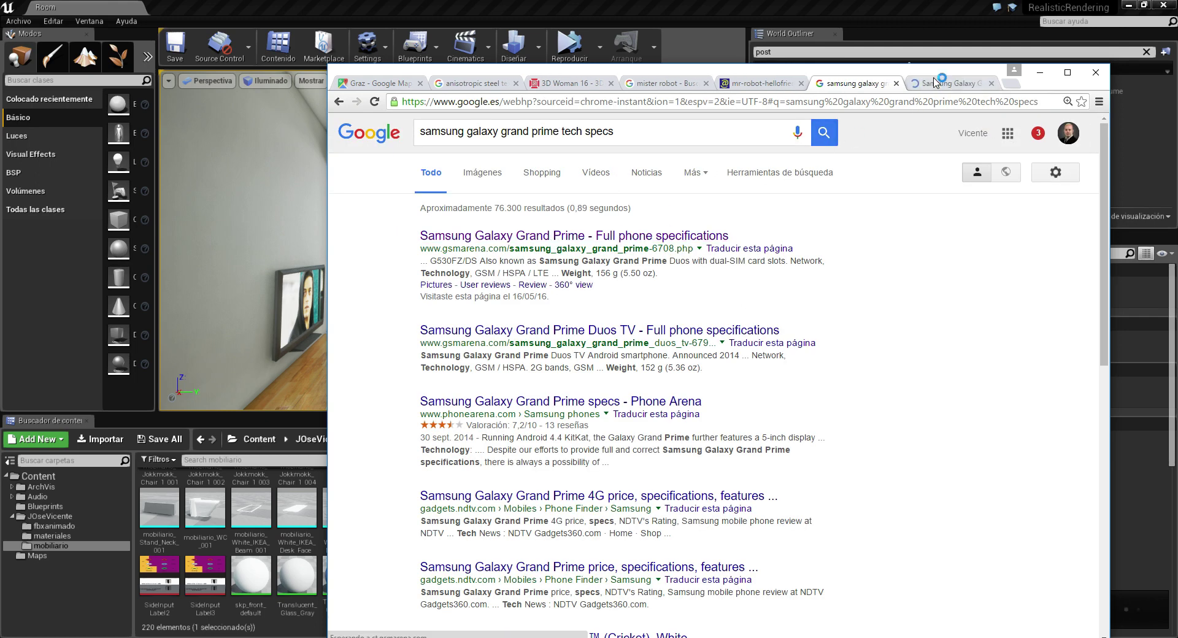
# - Widen the browser and review the Galaxy Grand Prime specs: 5.0-inch 540x960, Snapdragon 410, 1 GB RAM
pyautogui.scroll(-2, 805, 217)
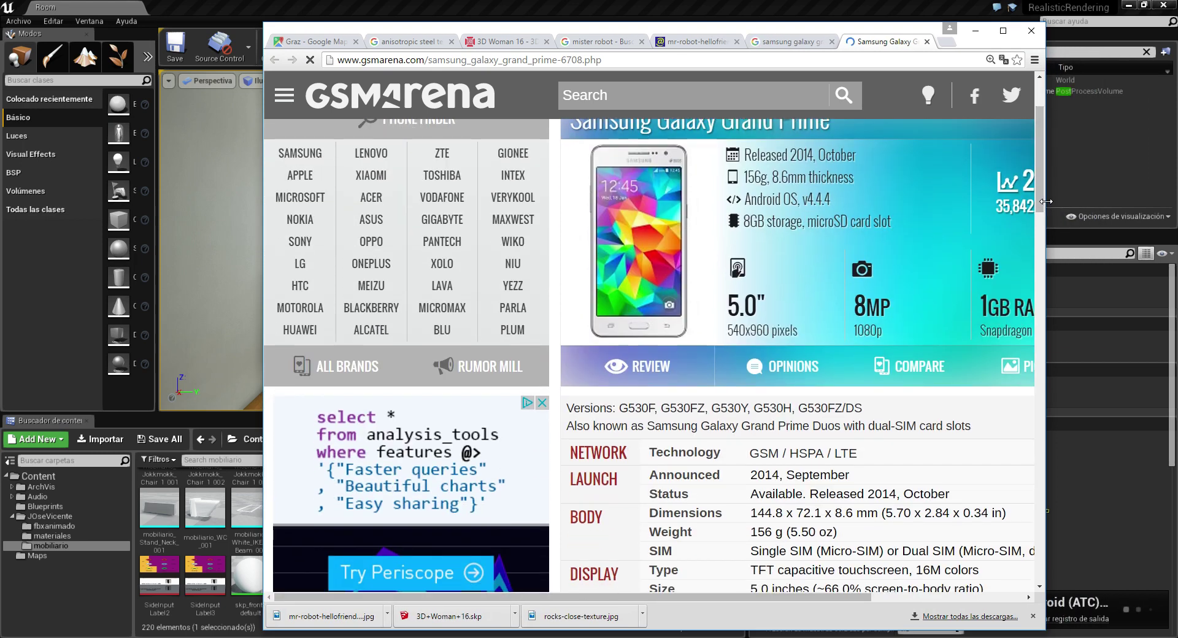
pyautogui.moveTo(1048, 197); pyautogui.dragTo(1165, 197)
pyautogui.scroll(-4, 834, 376)
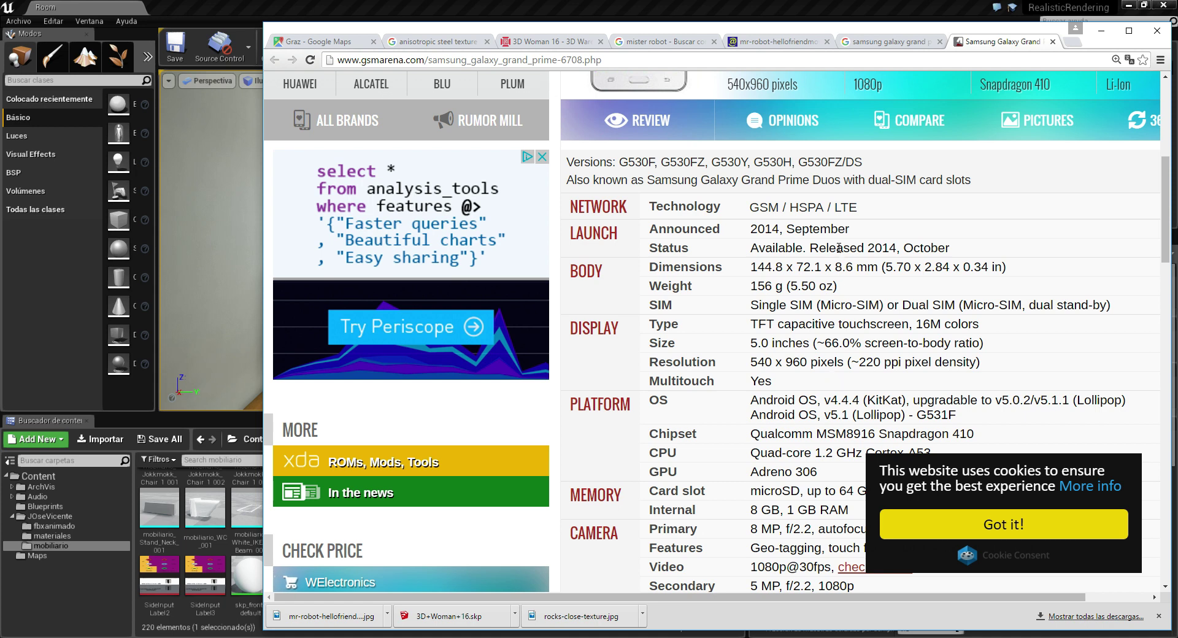
pyautogui.moveTo(838, 247)
pyautogui.mouseDown()
pyautogui.moveTo(900, 248)
pyautogui.moveTo(861, 246)
pyautogui.mouseUp()
pyautogui.click(900, 248)
pyautogui.click(860, 248)
pyautogui.scroll(1, 816, 323)
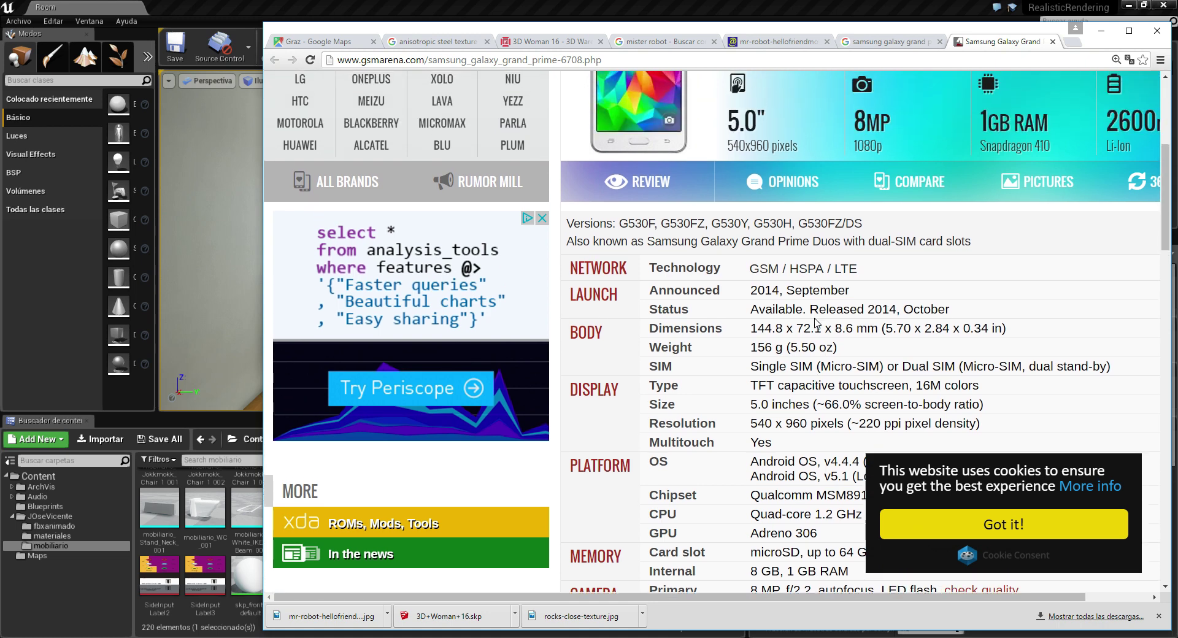